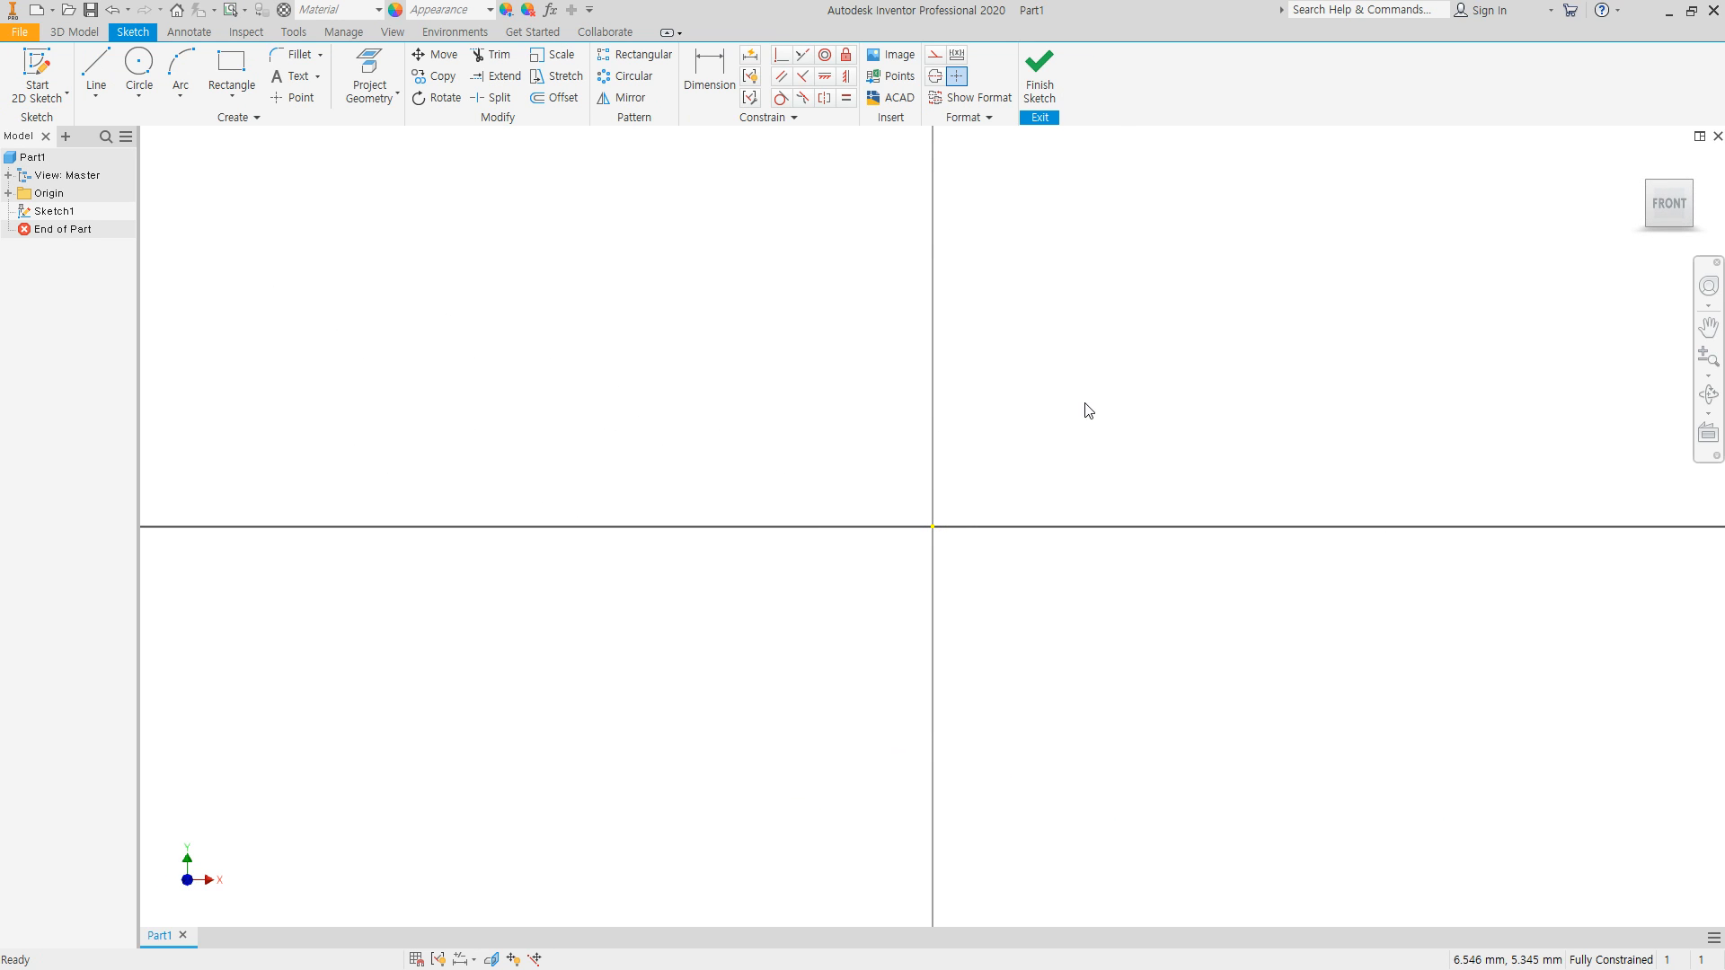
# Step: Sketch two nested circles around the origin, making the inner one about 39 mm in diameter
pyautogui.moveTo(1120, 401); pyautogui.dragTo(935, 476, button='middle')
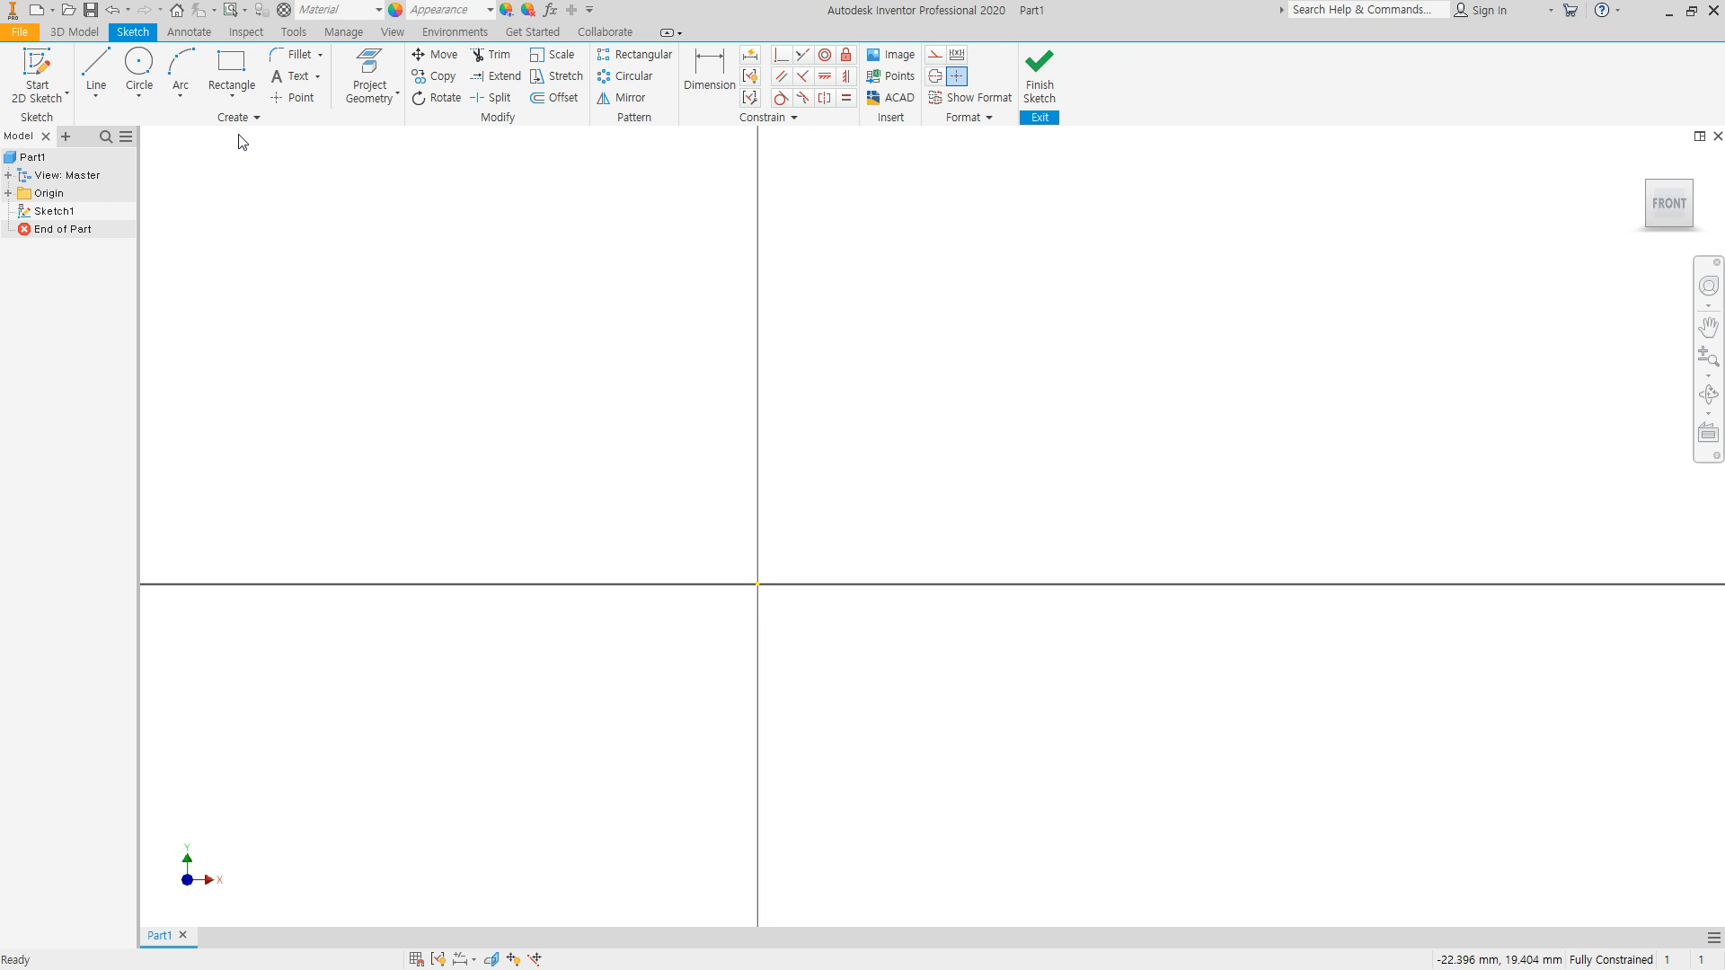
pyautogui.click(139, 70)
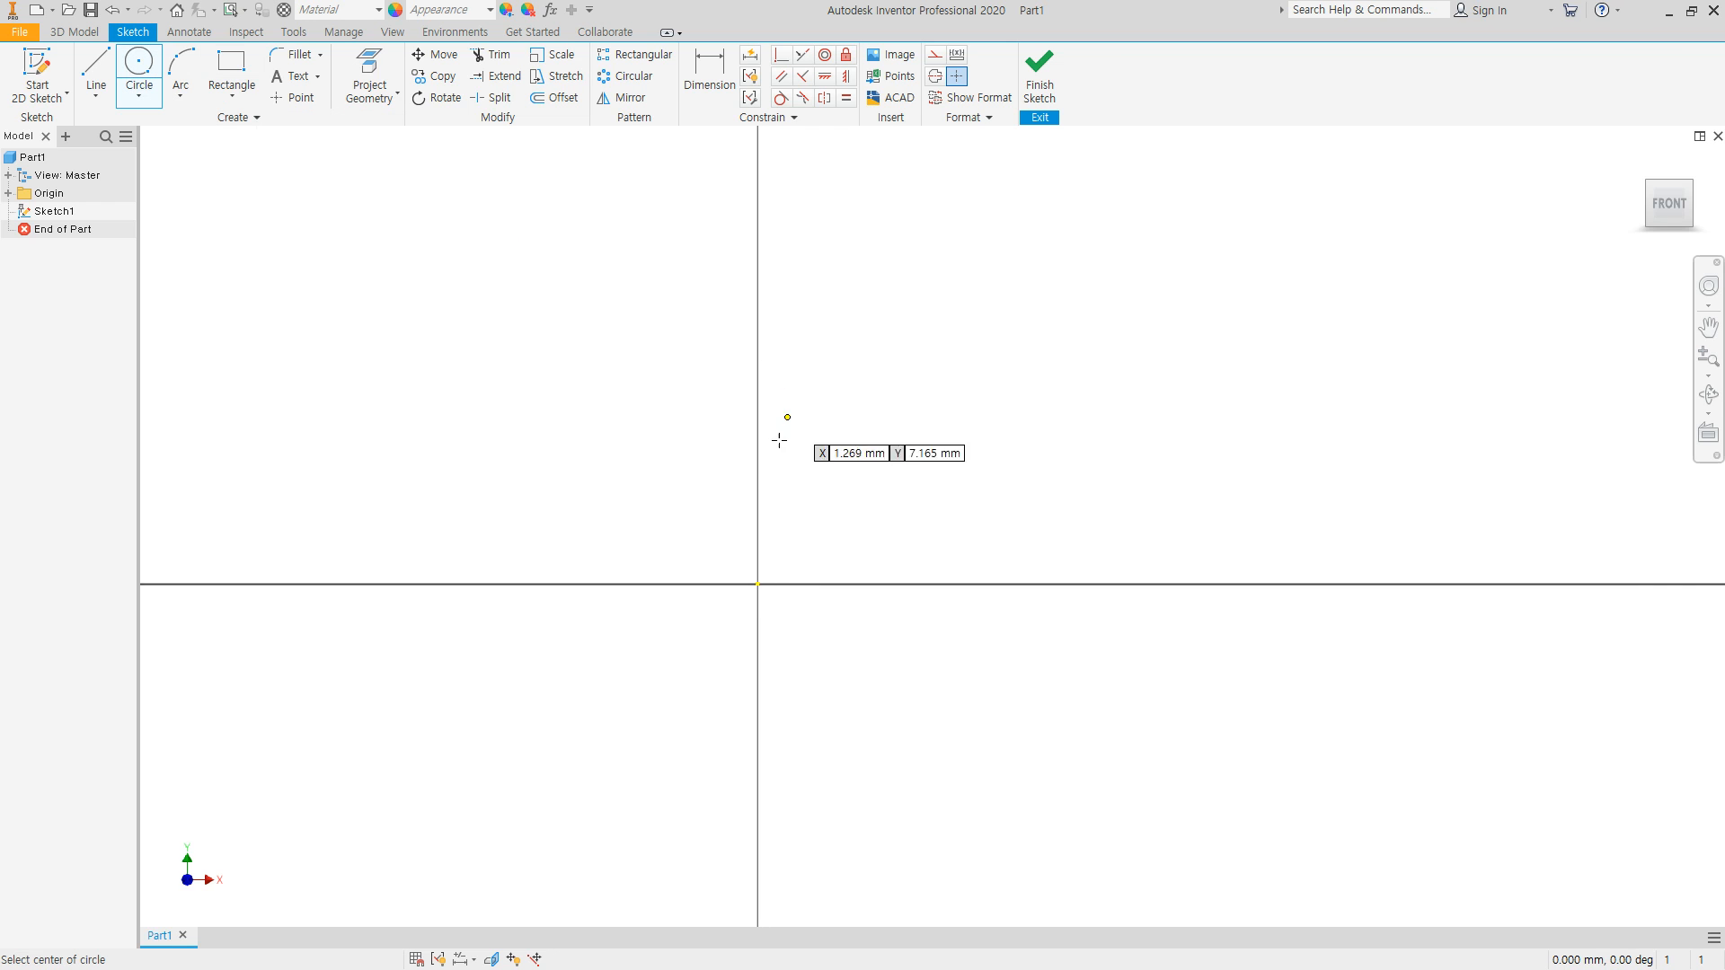
pyautogui.moveTo(758, 588); pyautogui.dragTo(796, 618, button='middle')
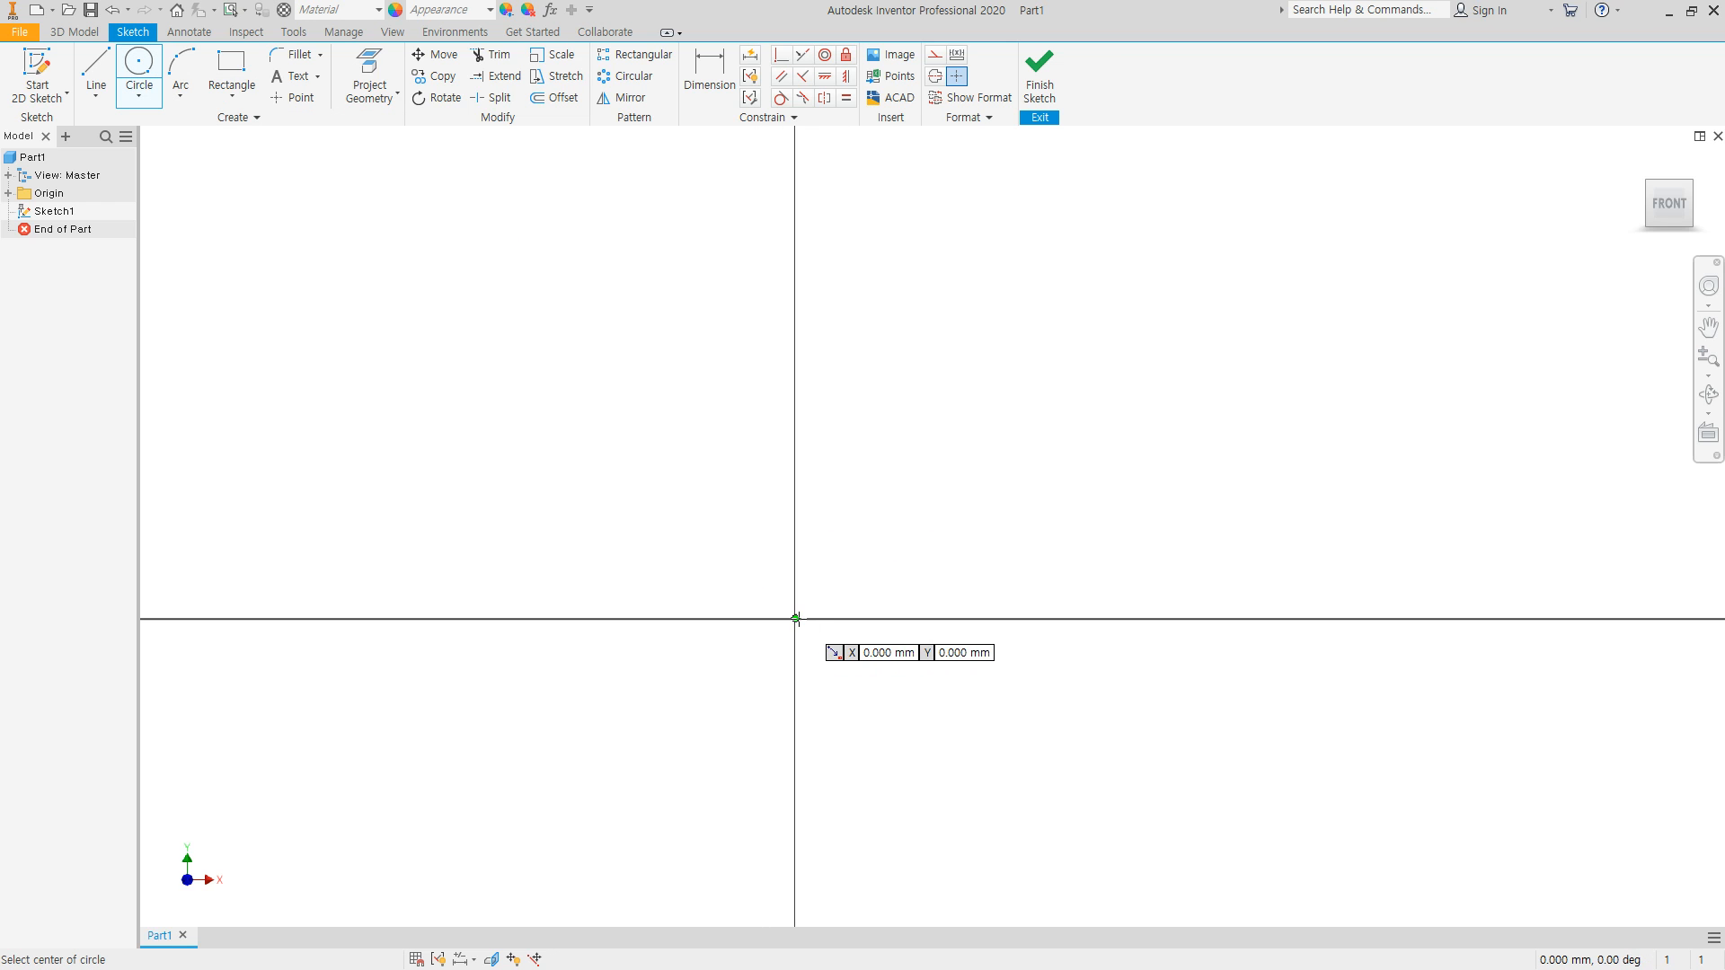
pyautogui.click(796, 618)
pyautogui.click(888, 662)
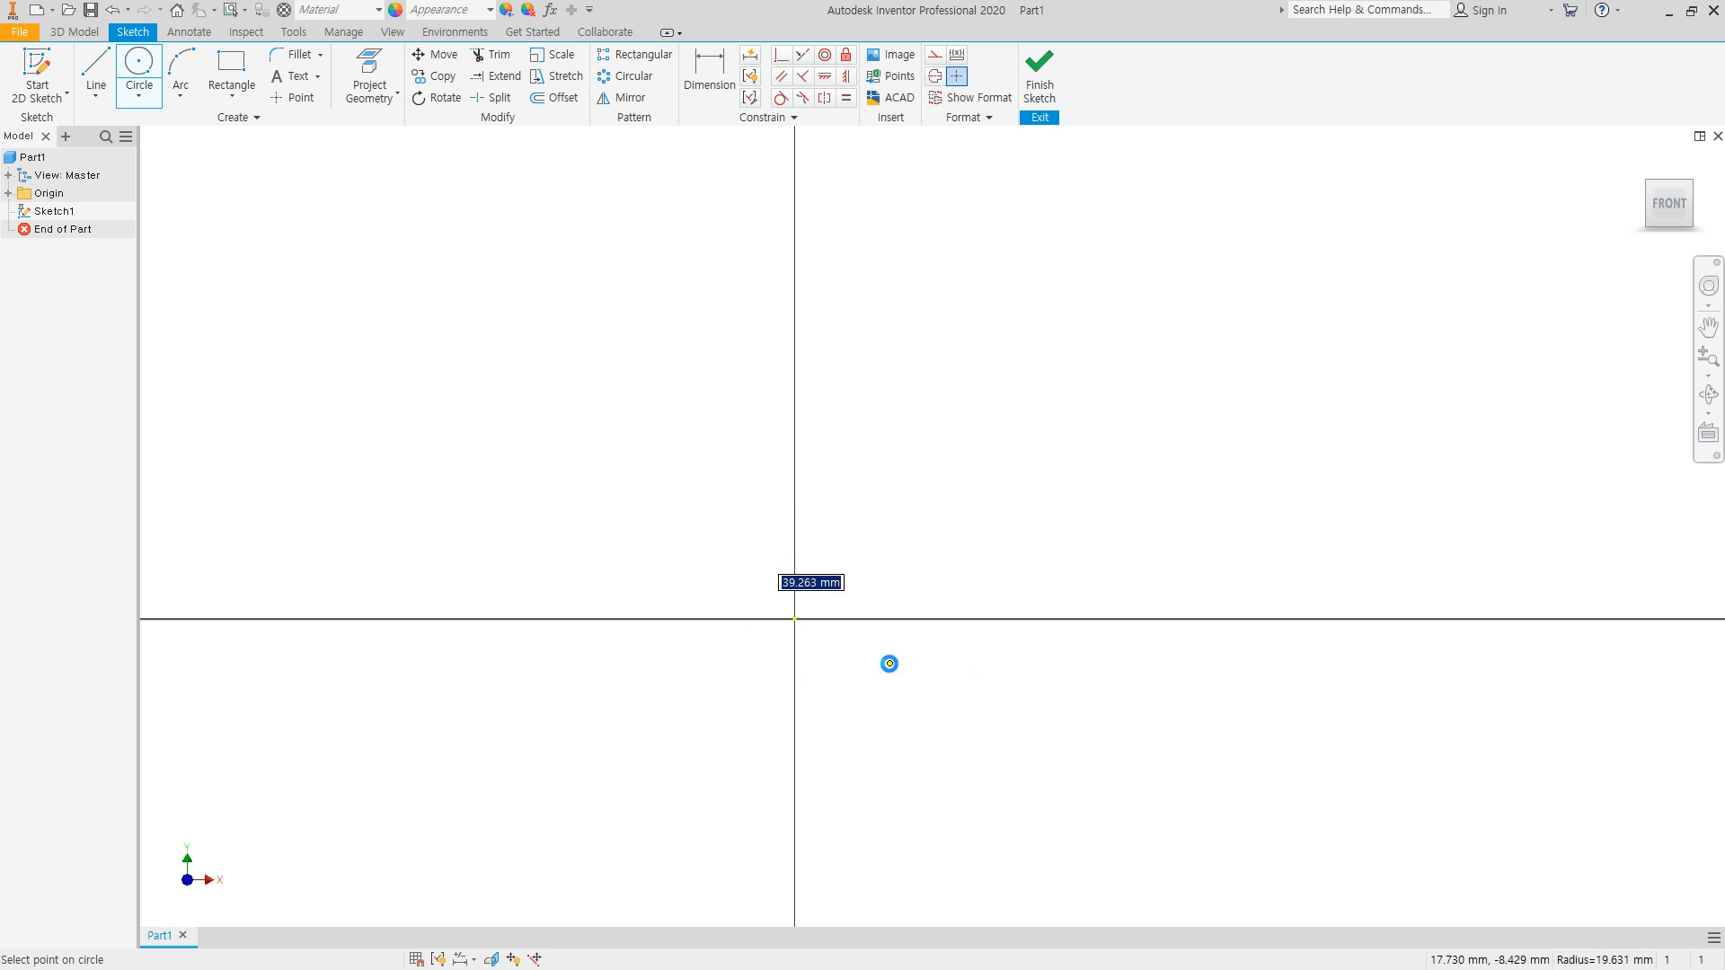
pyautogui.click(796, 618)
pyautogui.click(935, 696)
pyautogui.moveTo(869, 670)
pyautogui.mouseDown(button='middle')
pyautogui.moveTo(876, 359)
pyautogui.moveTo(875, 394)
pyautogui.moveTo(907, 413)
pyautogui.mouseUp(button='middle')
pyautogui.scroll(-4, 903, 354)
pyautogui.scroll(3, 904, 352)
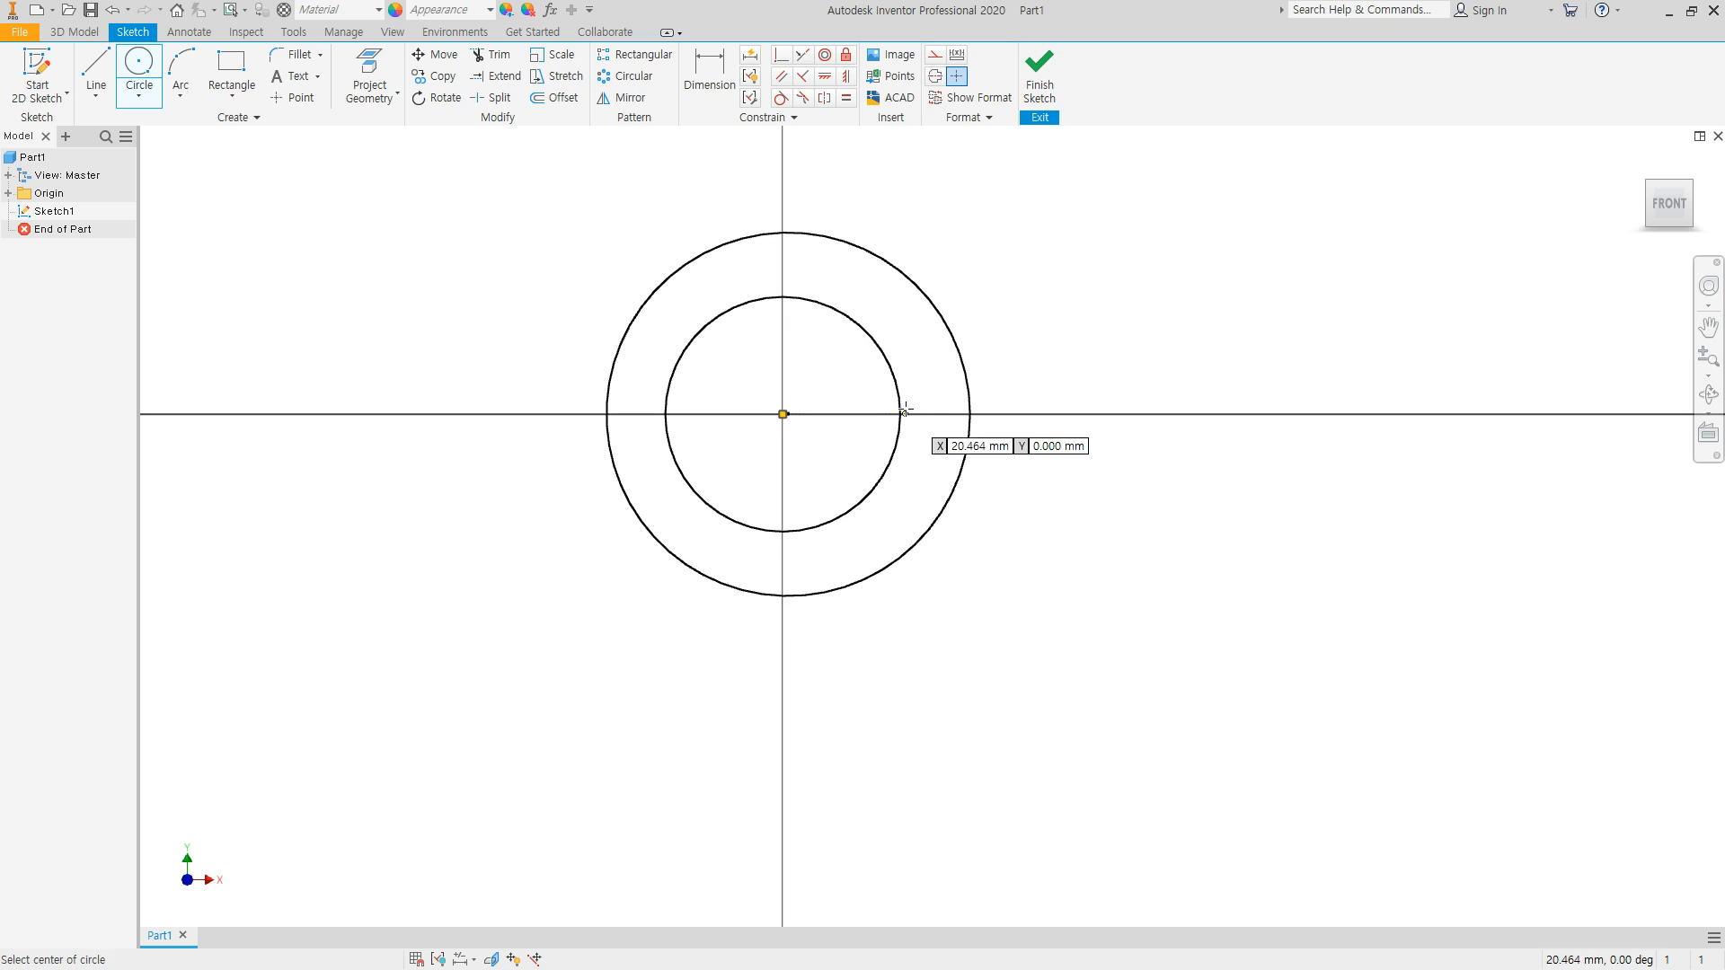
pyautogui.press('Escape')
# Step: Add a radius dimension of 18.4 mm to the inner circle
pyautogui.click(710, 68)
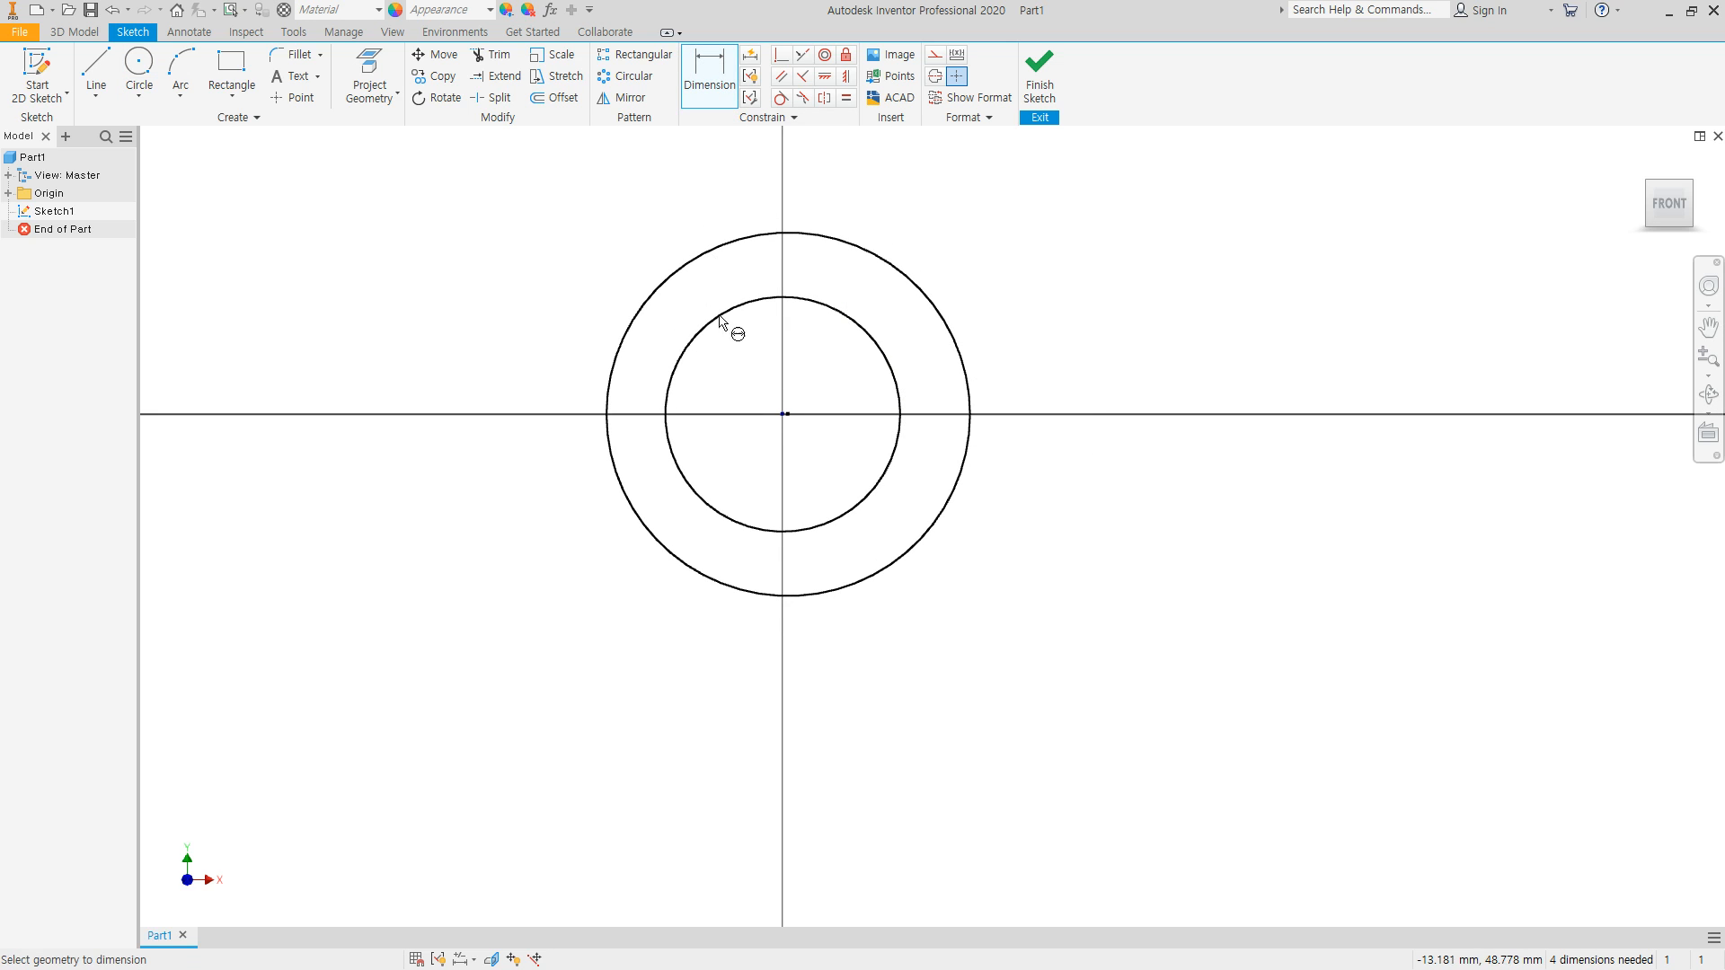
pyautogui.click(900, 392)
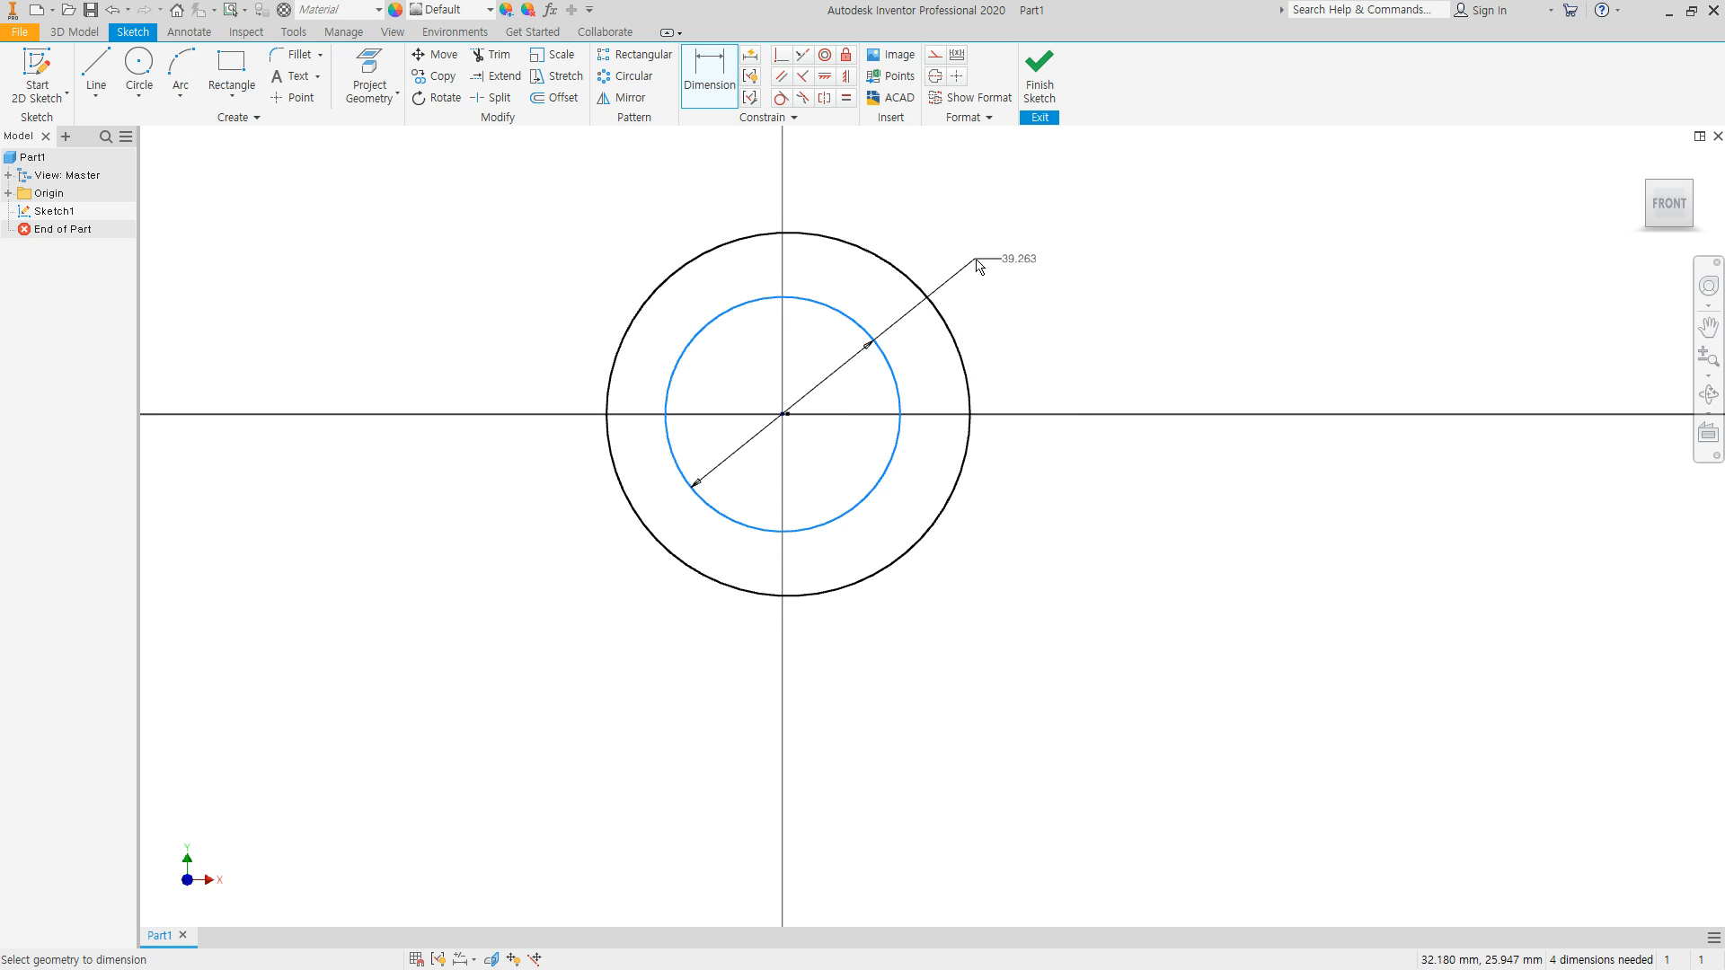
pyautogui.rightClick(976, 260)
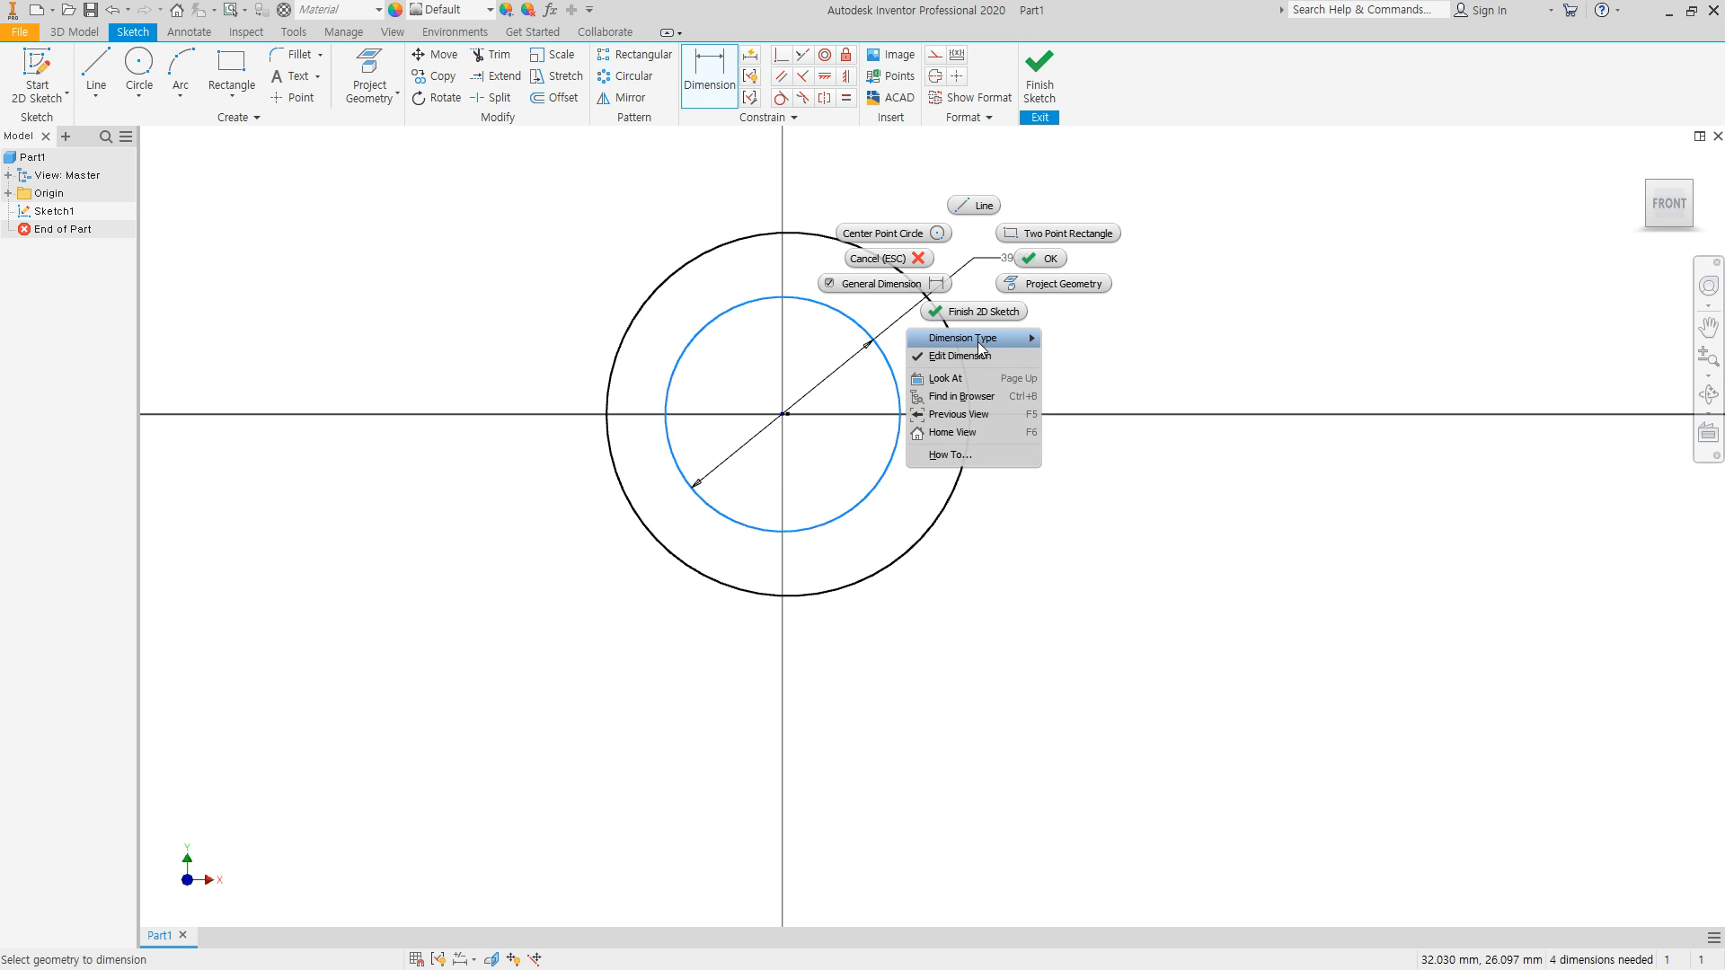
pyautogui.moveTo(979, 339)
pyautogui.click(1069, 338)
pyautogui.click(993, 275)
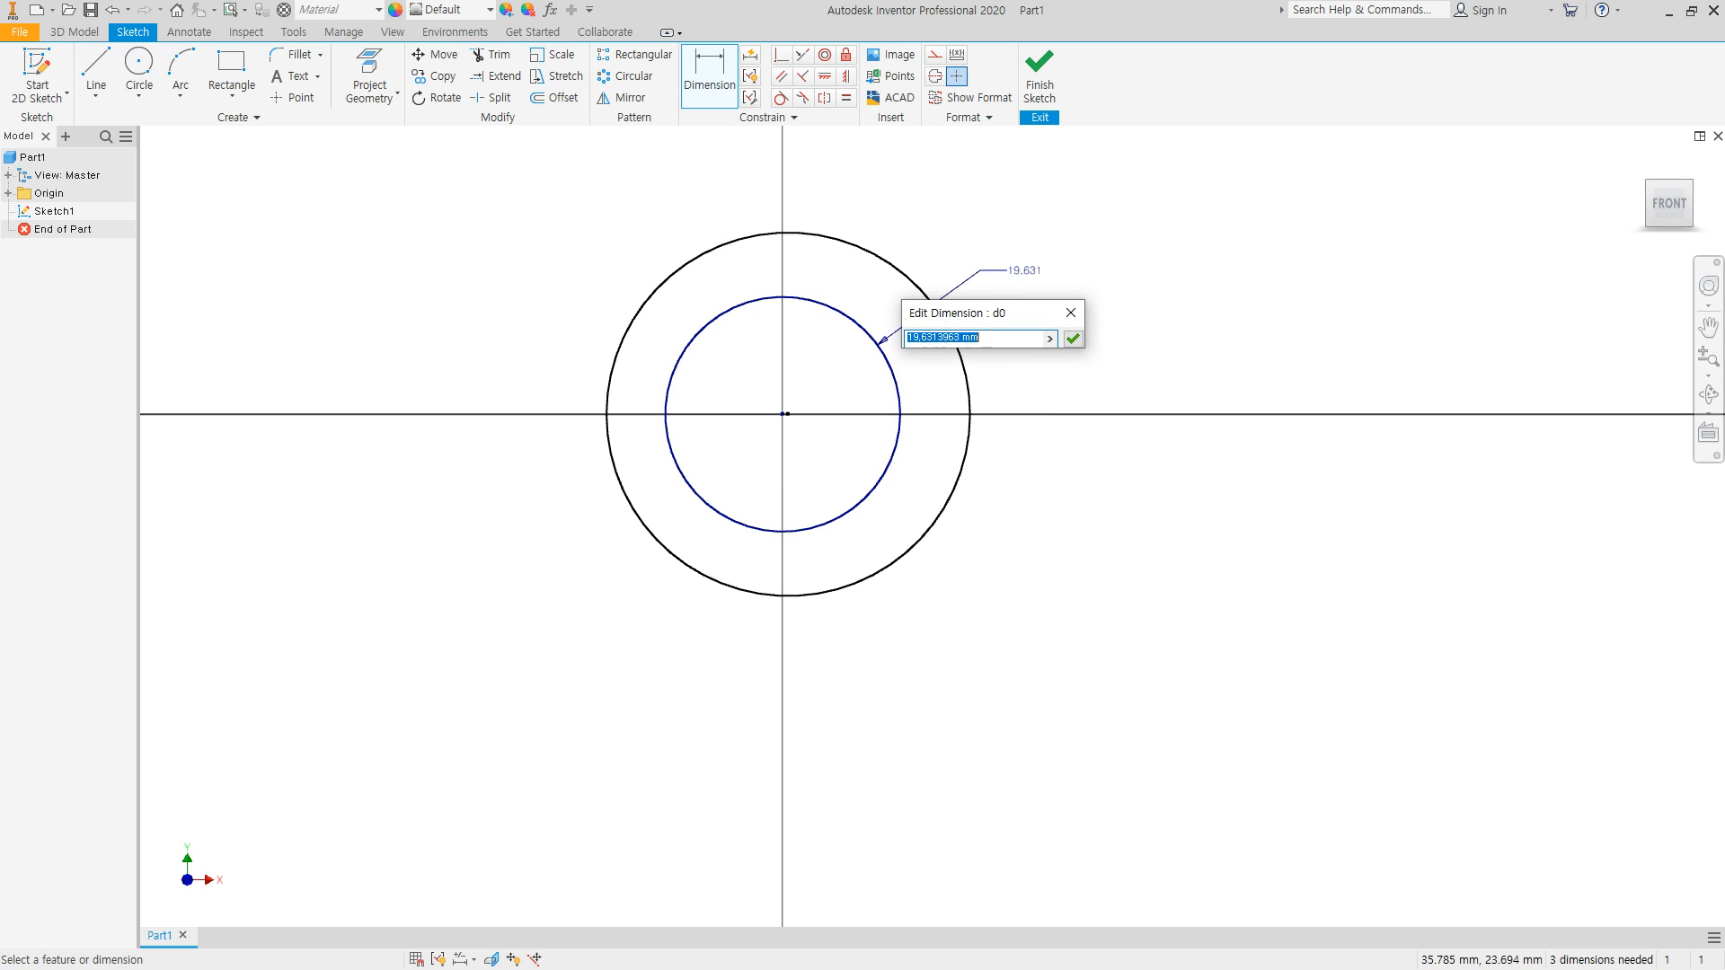
pyautogui.write('18,4')
pyautogui.press('Return')
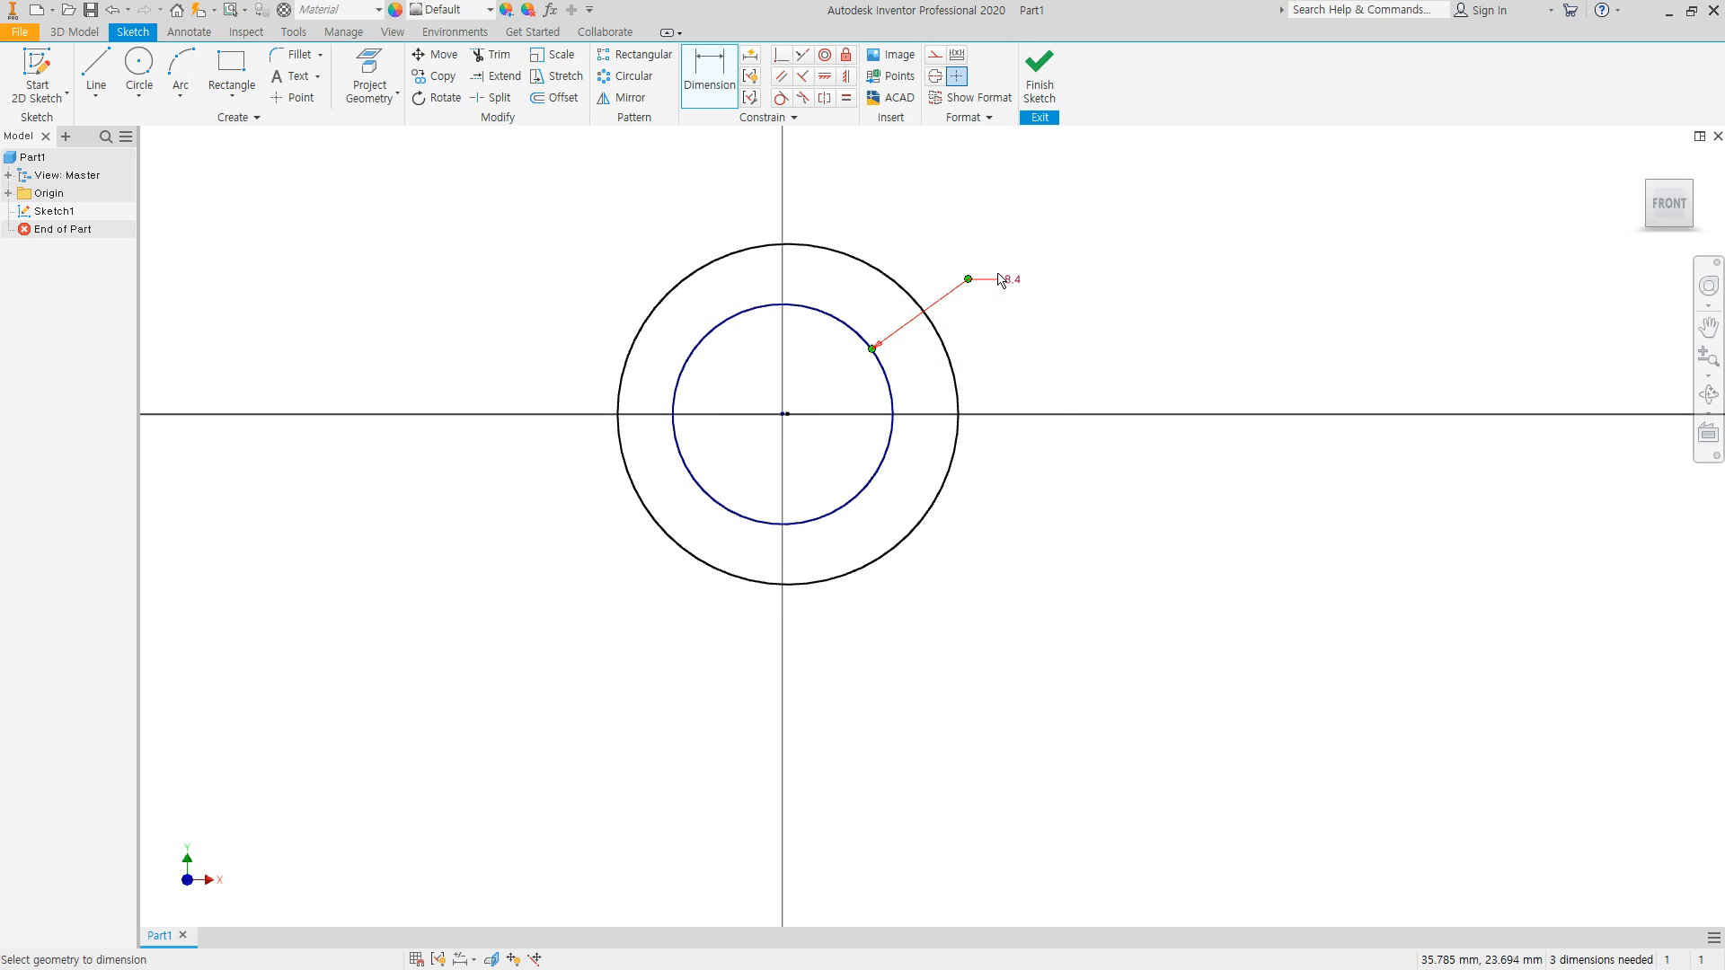
# Step: Add a radius dimension of 32.7 mm to the outer circle
pyautogui.click(893, 282)
pyautogui.rightClick(921, 232)
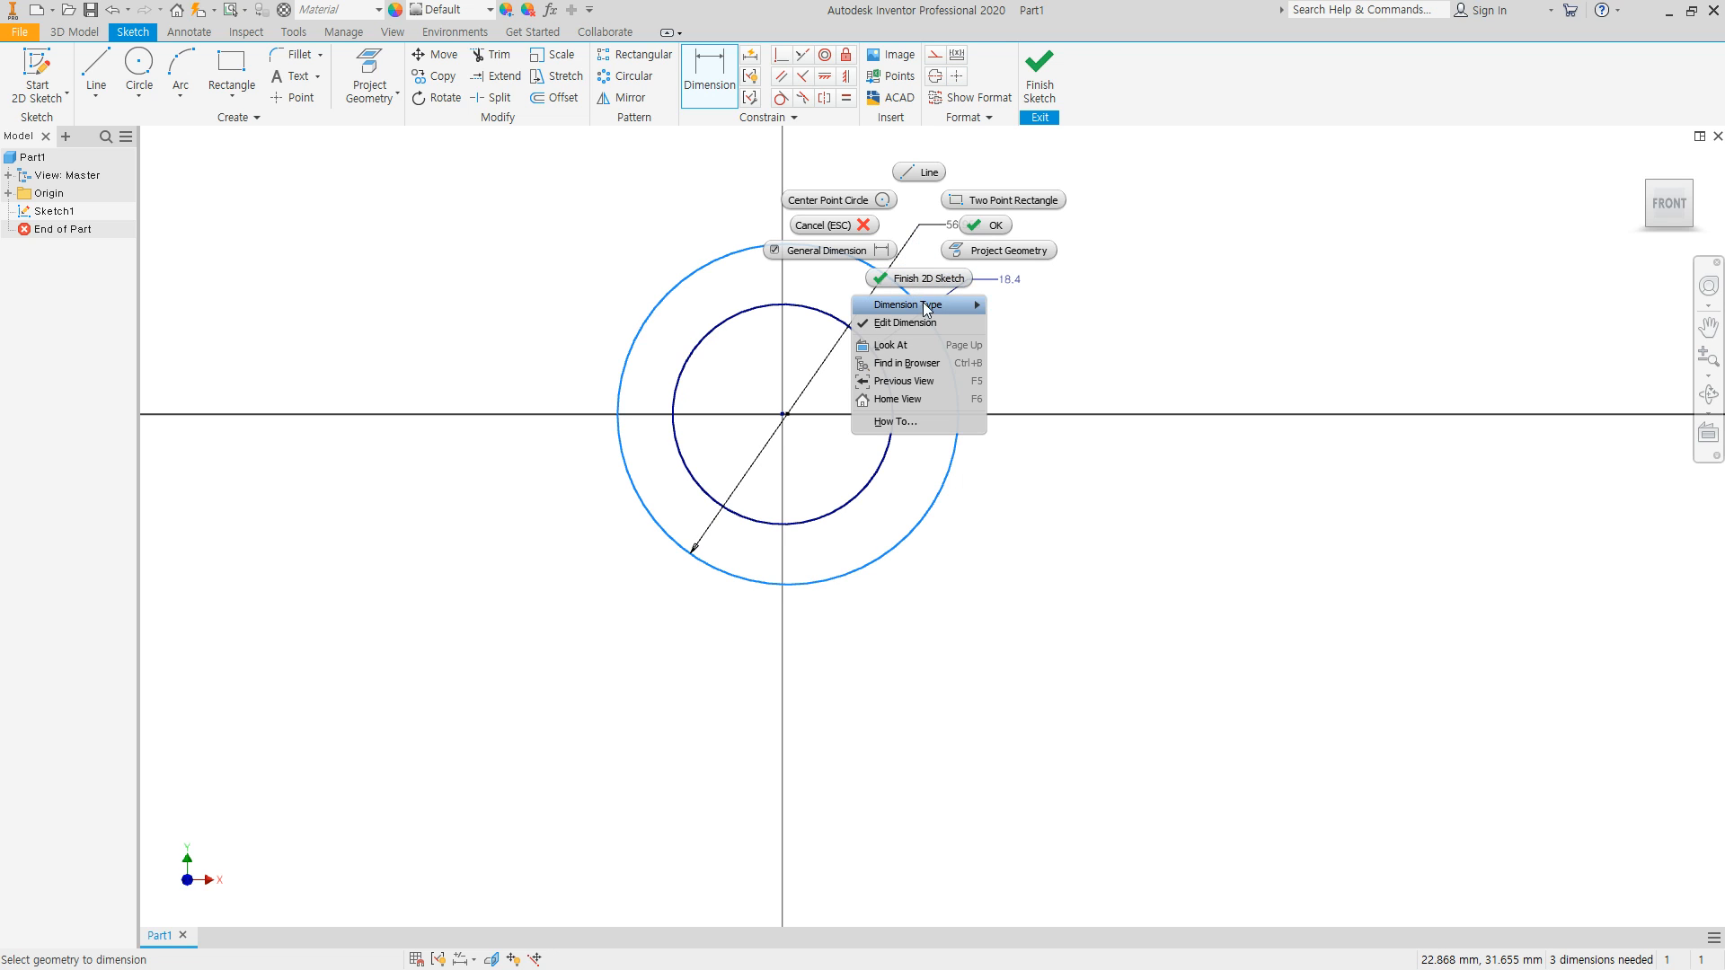
pyautogui.moveTo(927, 305)
pyautogui.click(1016, 304)
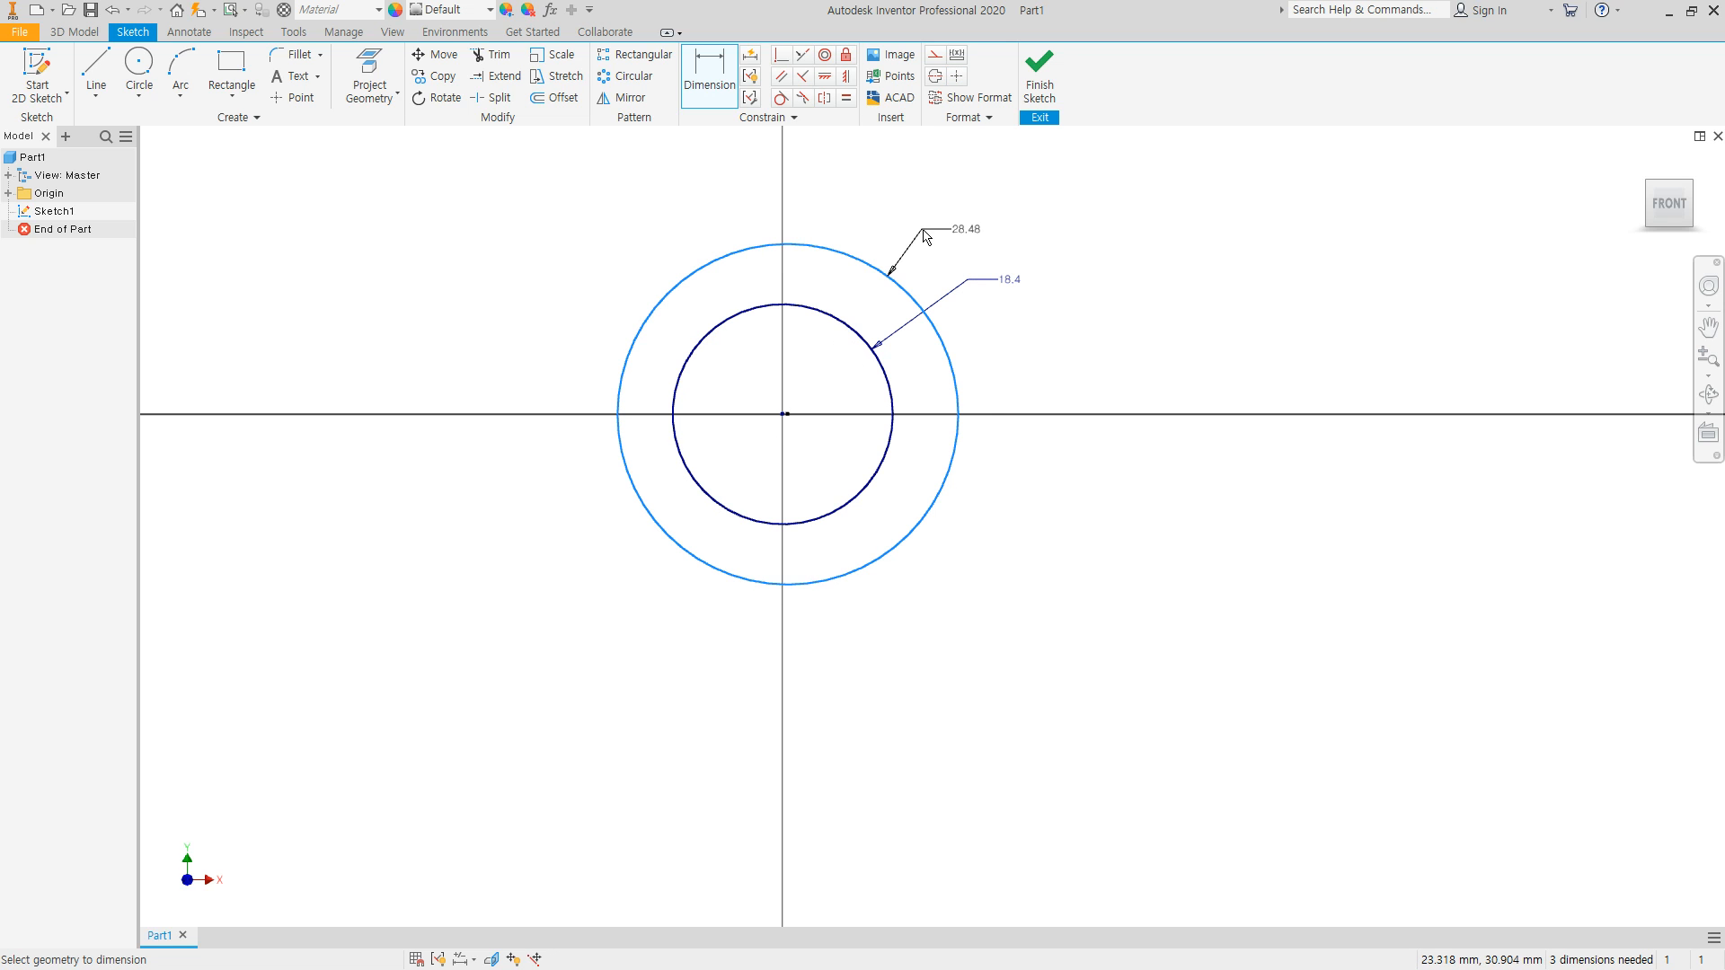
pyautogui.click(926, 233)
pyautogui.write('32.7')
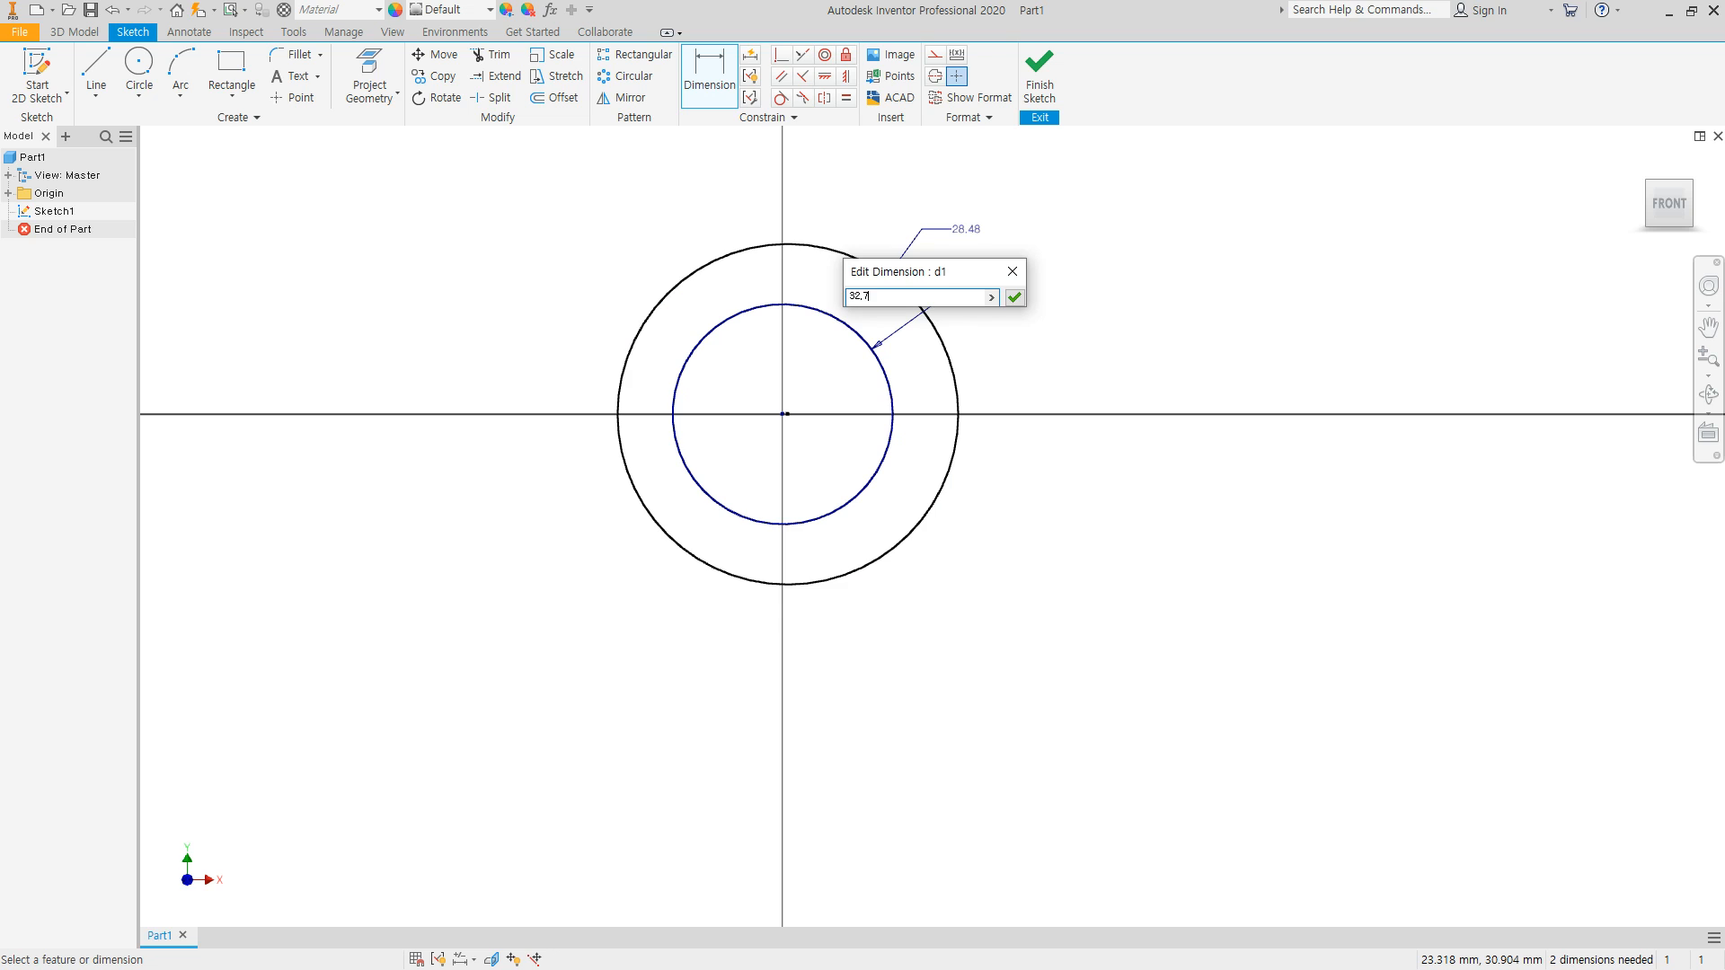
pyautogui.write(',7')
pyautogui.press('Return')
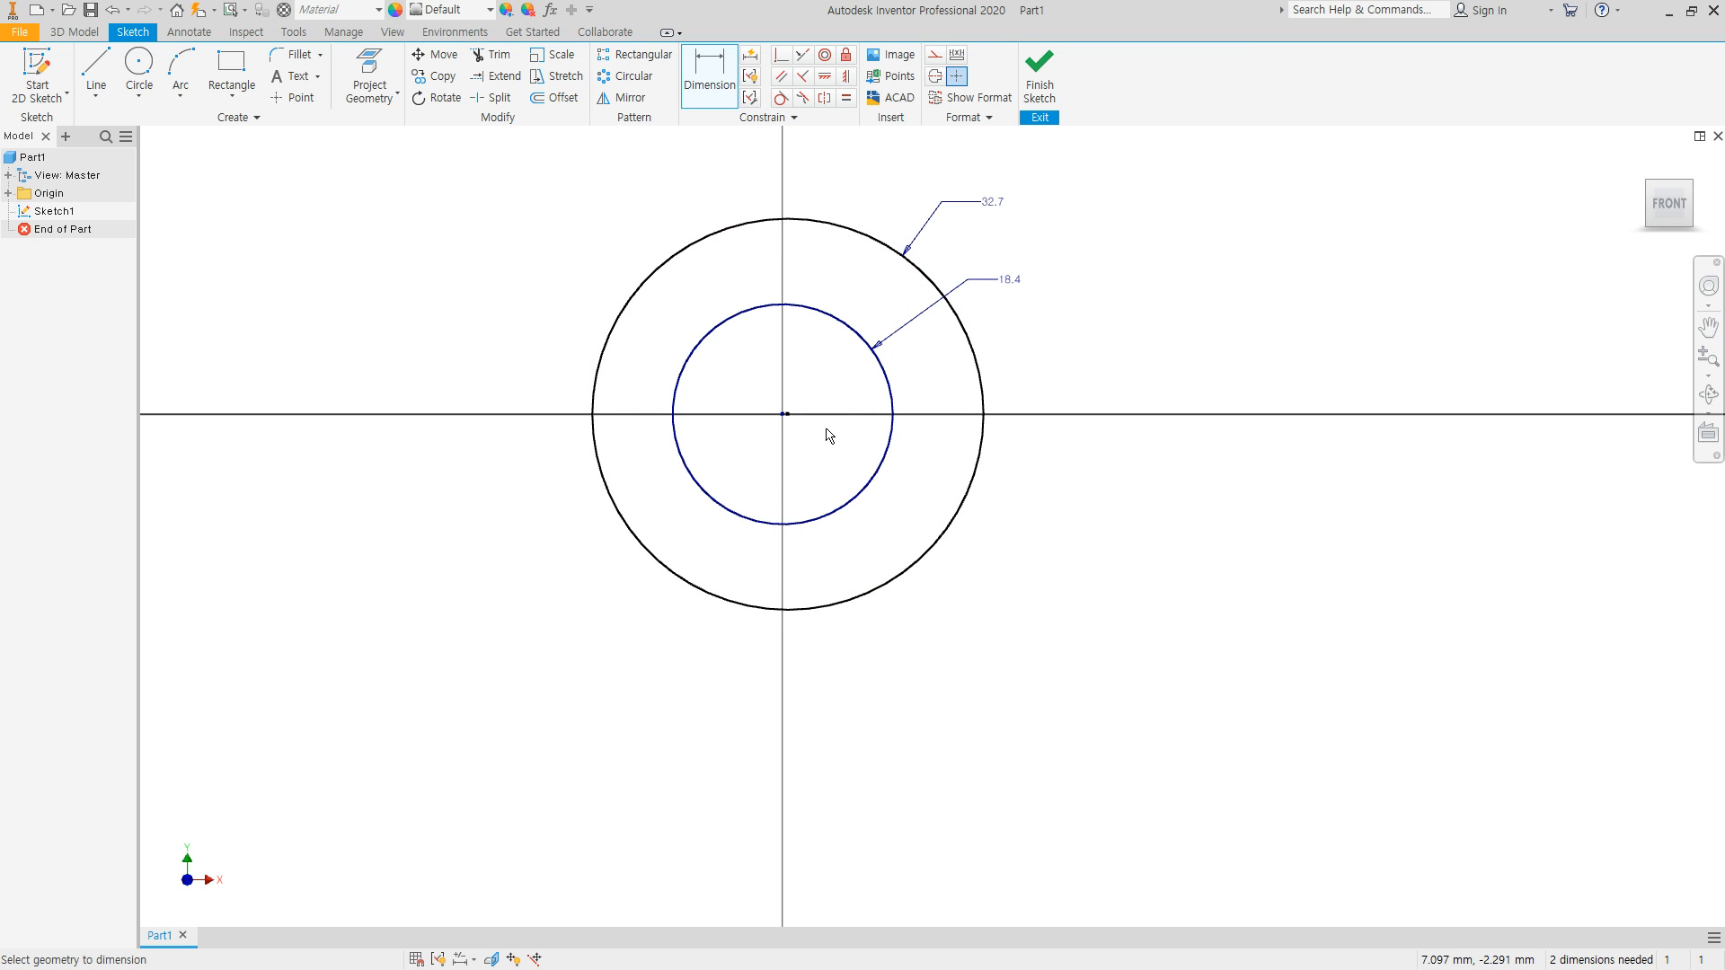
pyautogui.press('Escape')
# Step: Constrain the outer circle's centre point coincident with the inner circle's centre at the origin
pyautogui.scroll(5, 798, 418)
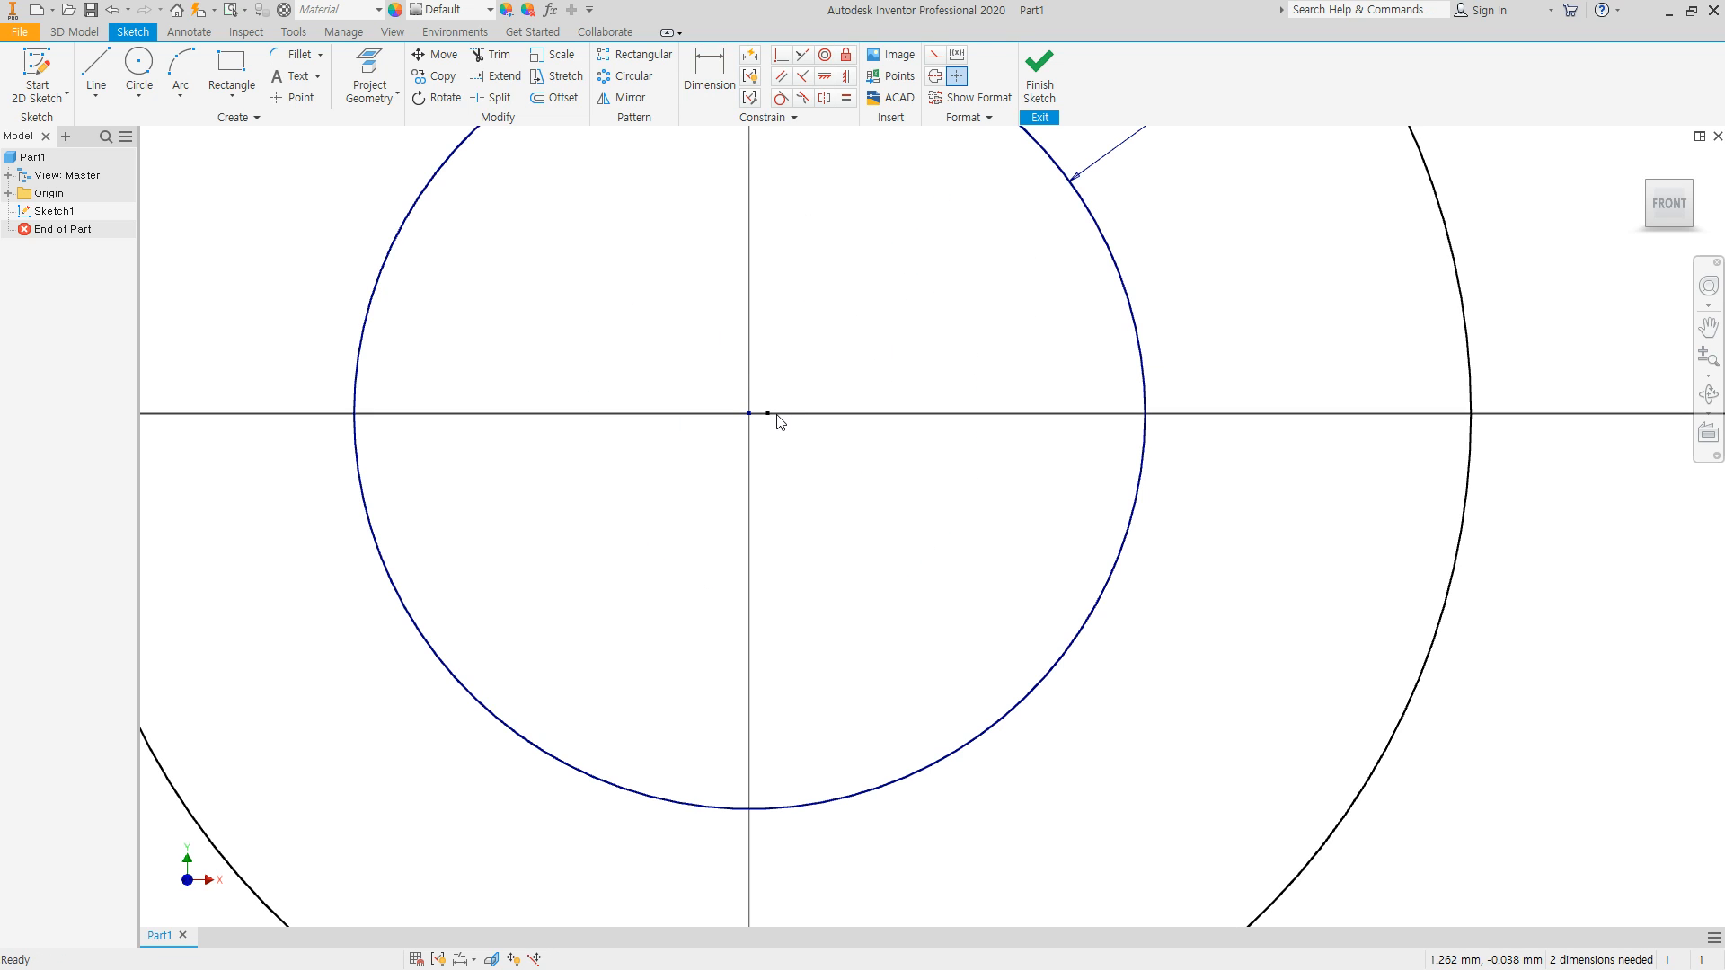
pyautogui.click(791, 56)
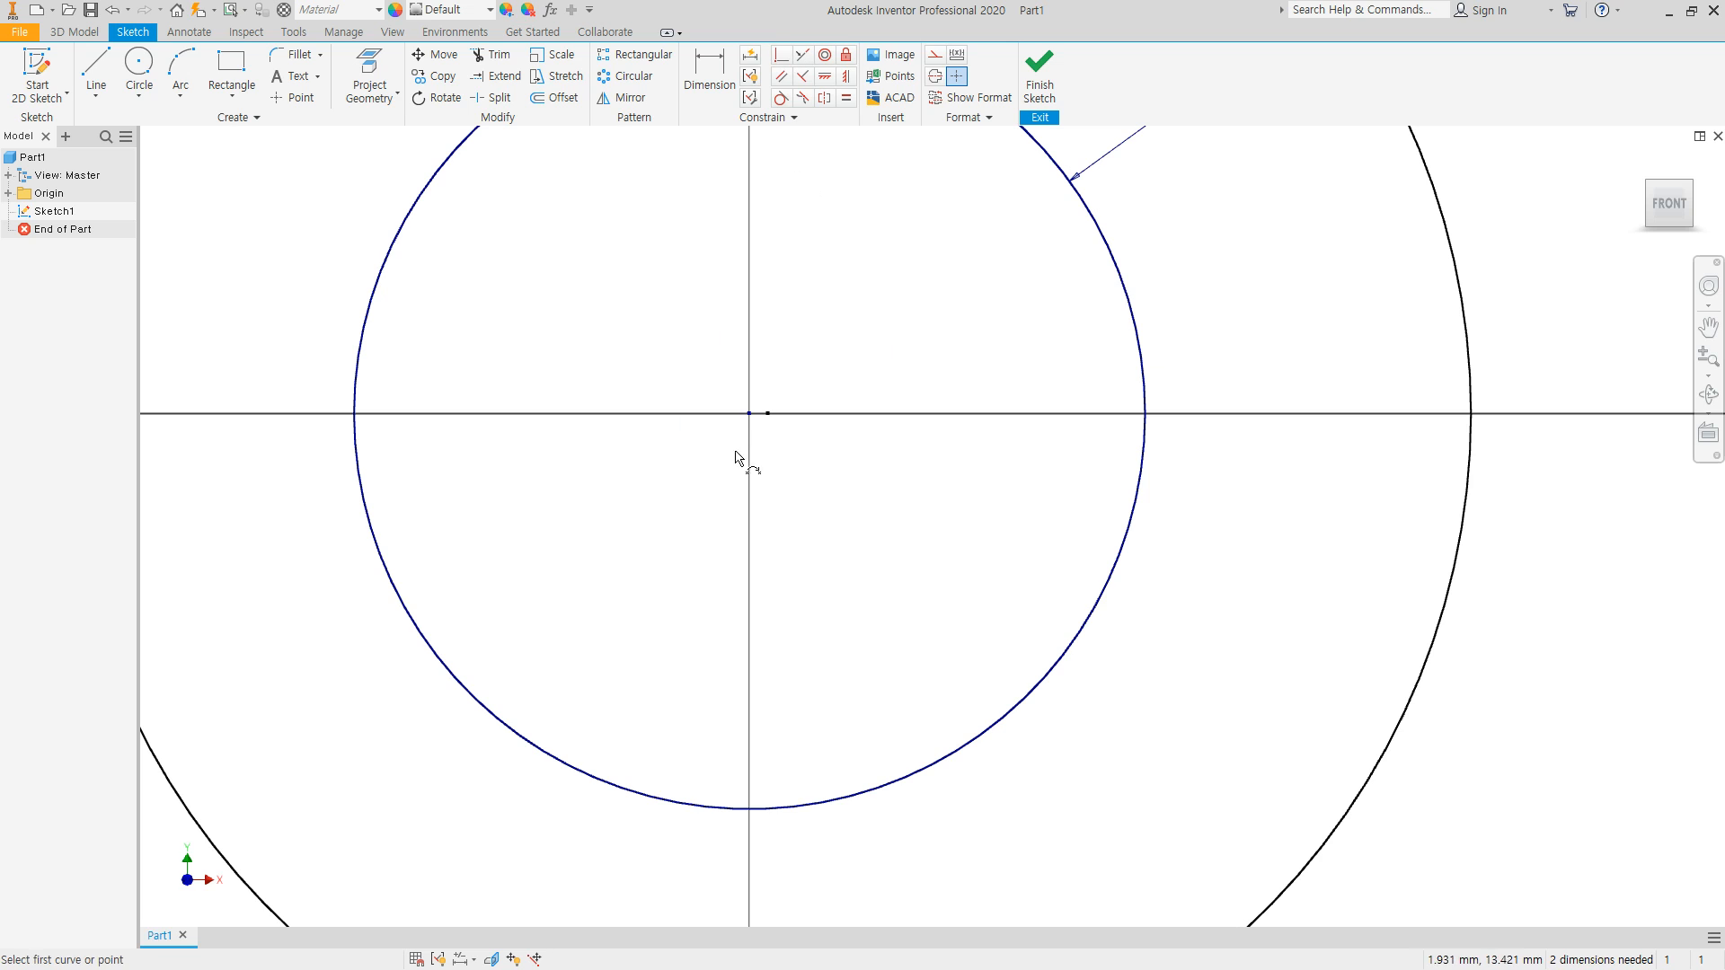
pyautogui.click(767, 413)
pyautogui.click(750, 413)
pyautogui.scroll(-3, 716, 416)
pyautogui.scroll(-2, 715, 412)
pyautogui.press('Escape')
# Step: Sketch two tall upright rectangles of equal height across the outer circle's lower arc, one on each side of the vertical axis
pyautogui.moveTo(641, 432); pyautogui.dragTo(644, 328, button='middle')
pyautogui.scroll(-2, 686, 382)
pyautogui.moveTo(750, 437); pyautogui.dragTo(728, 405, button='middle')
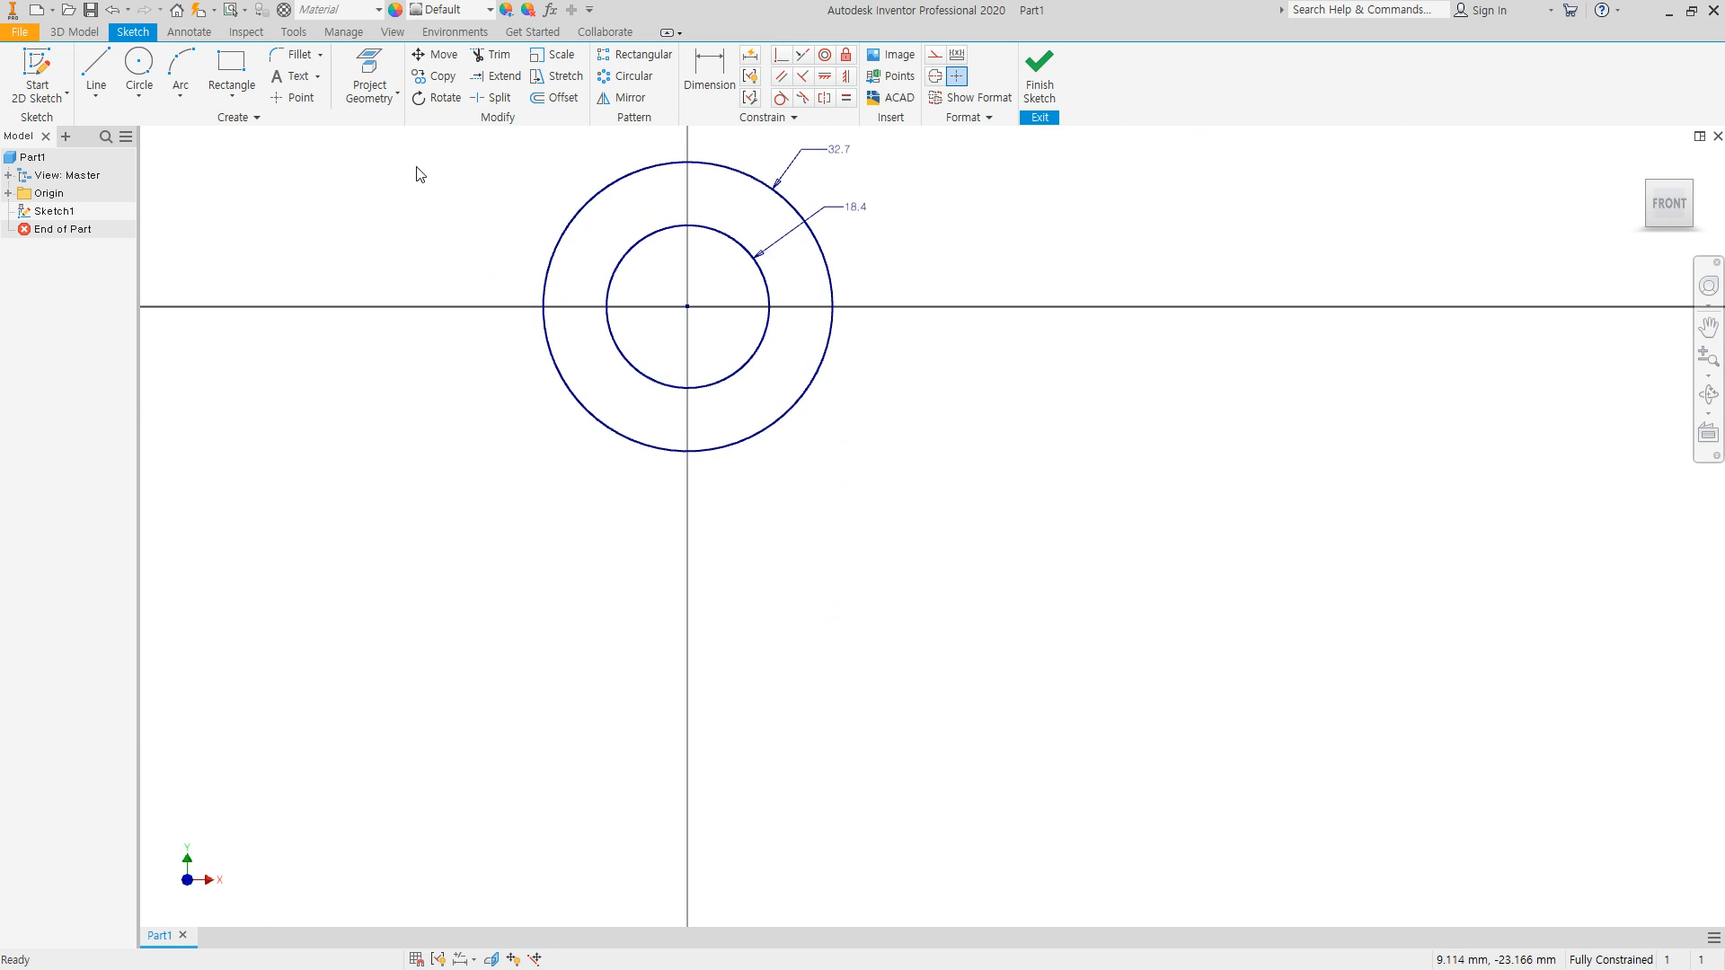
pyautogui.click(235, 65)
pyautogui.scroll(3, 665, 476)
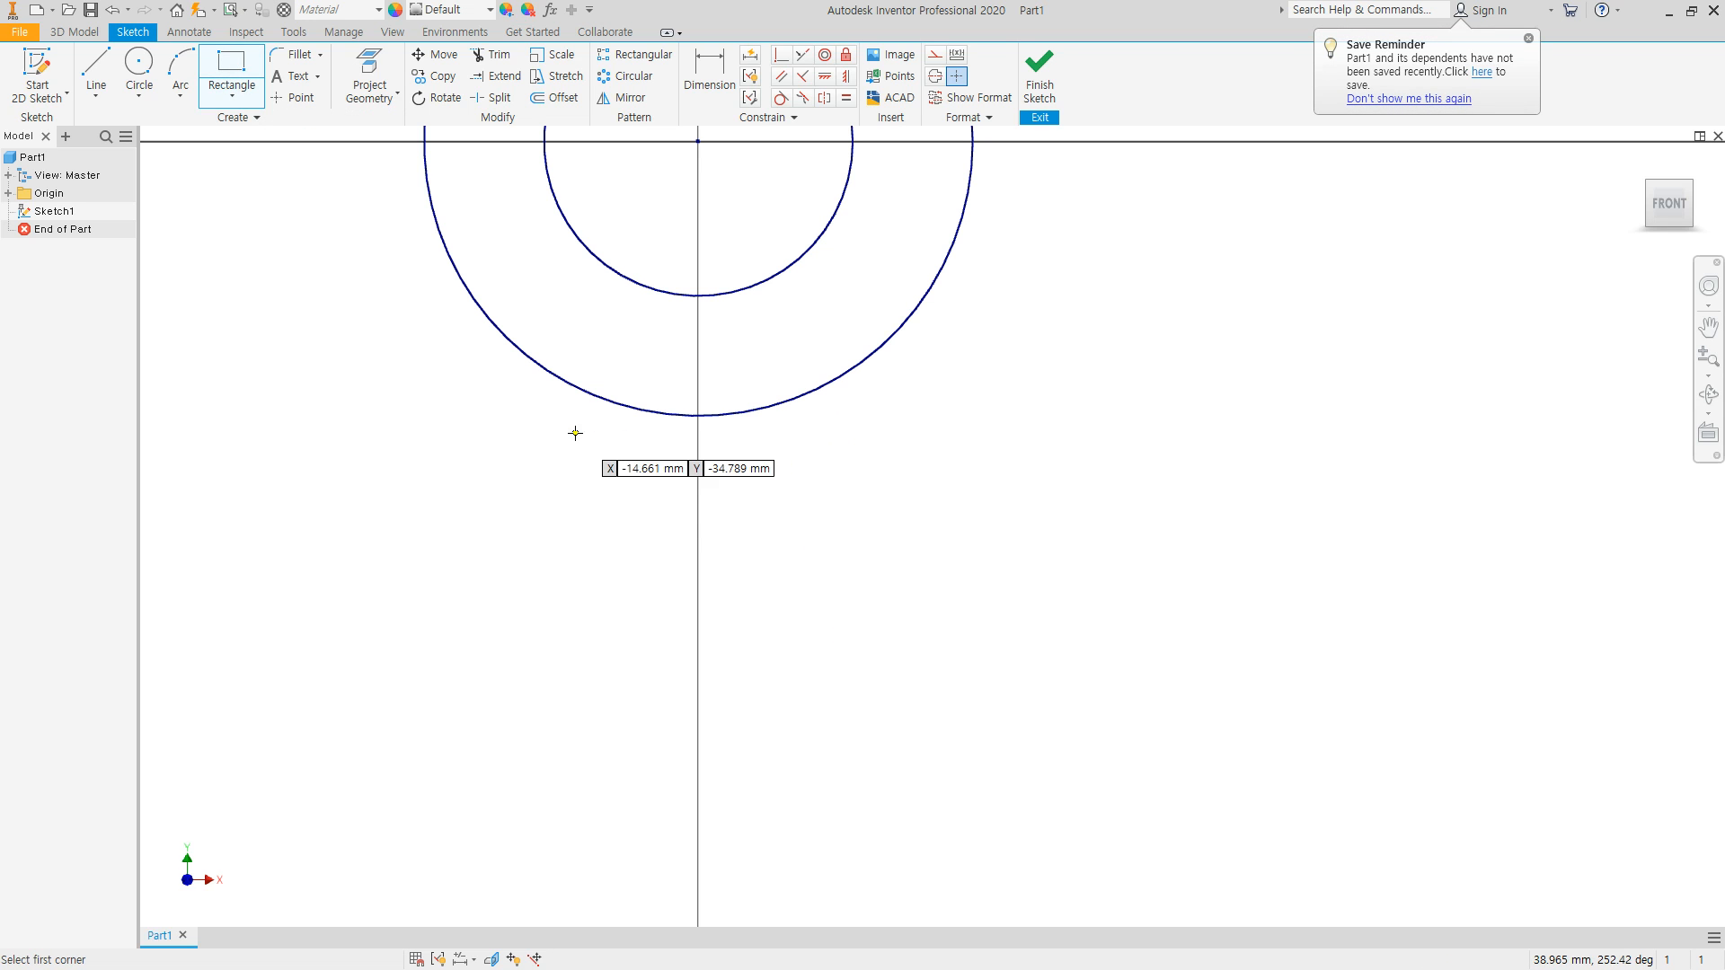
pyautogui.click(539, 336)
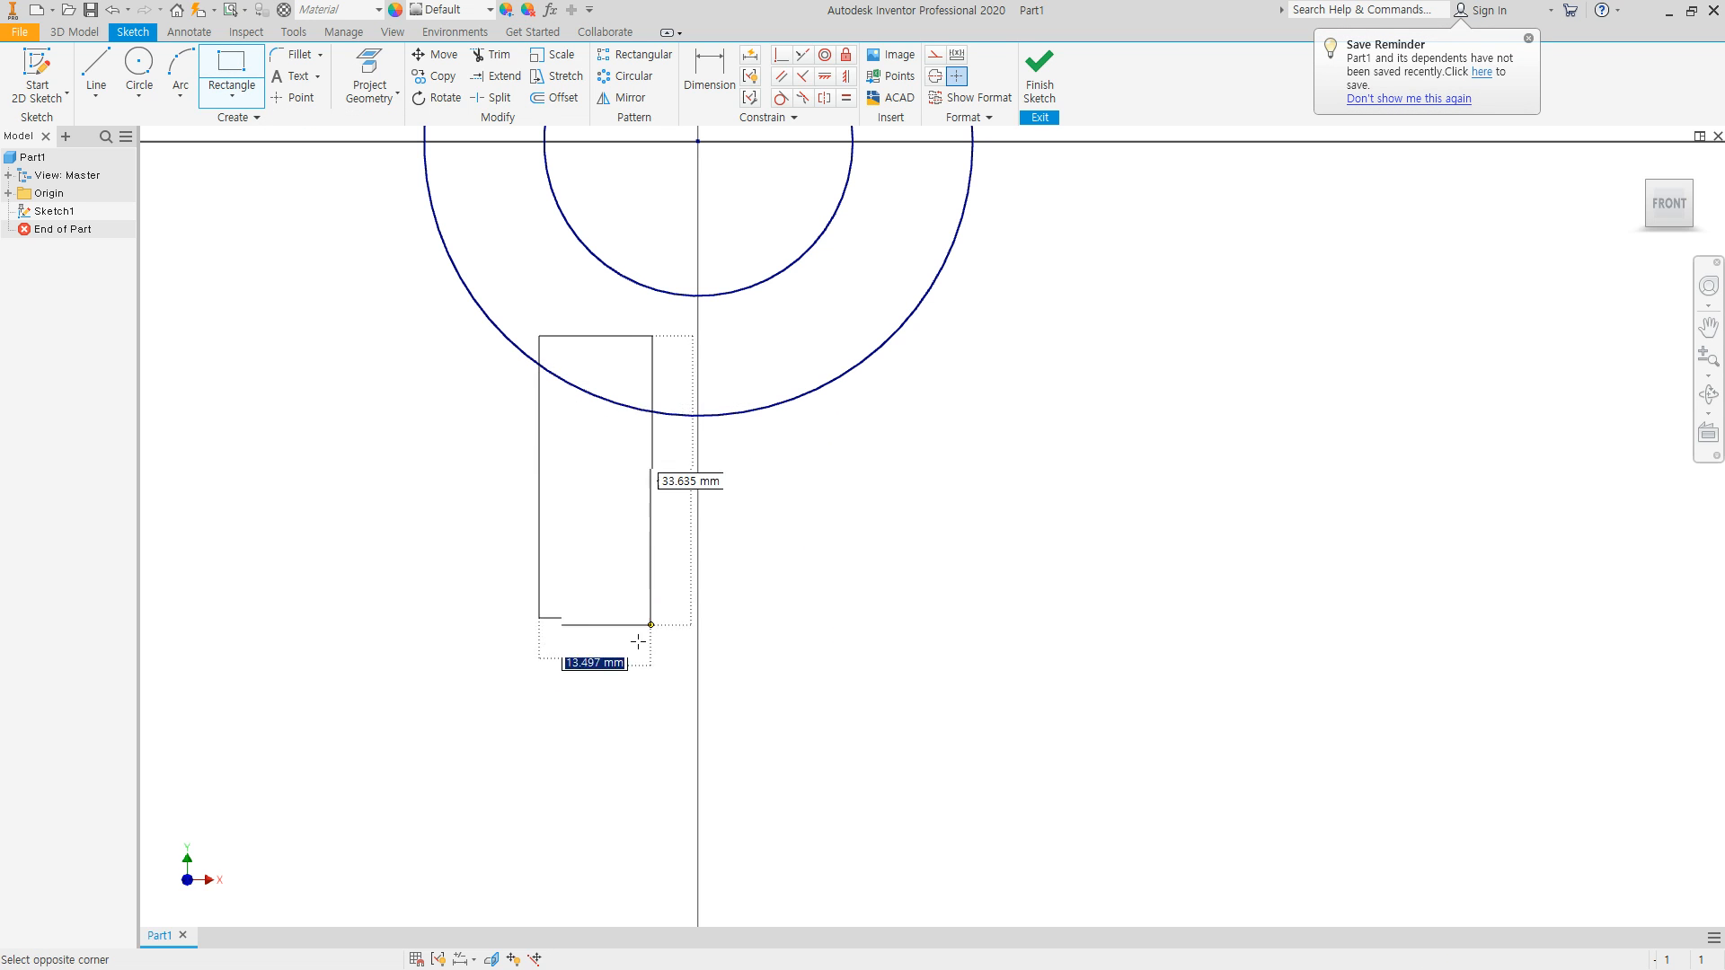
pyautogui.click(628, 733)
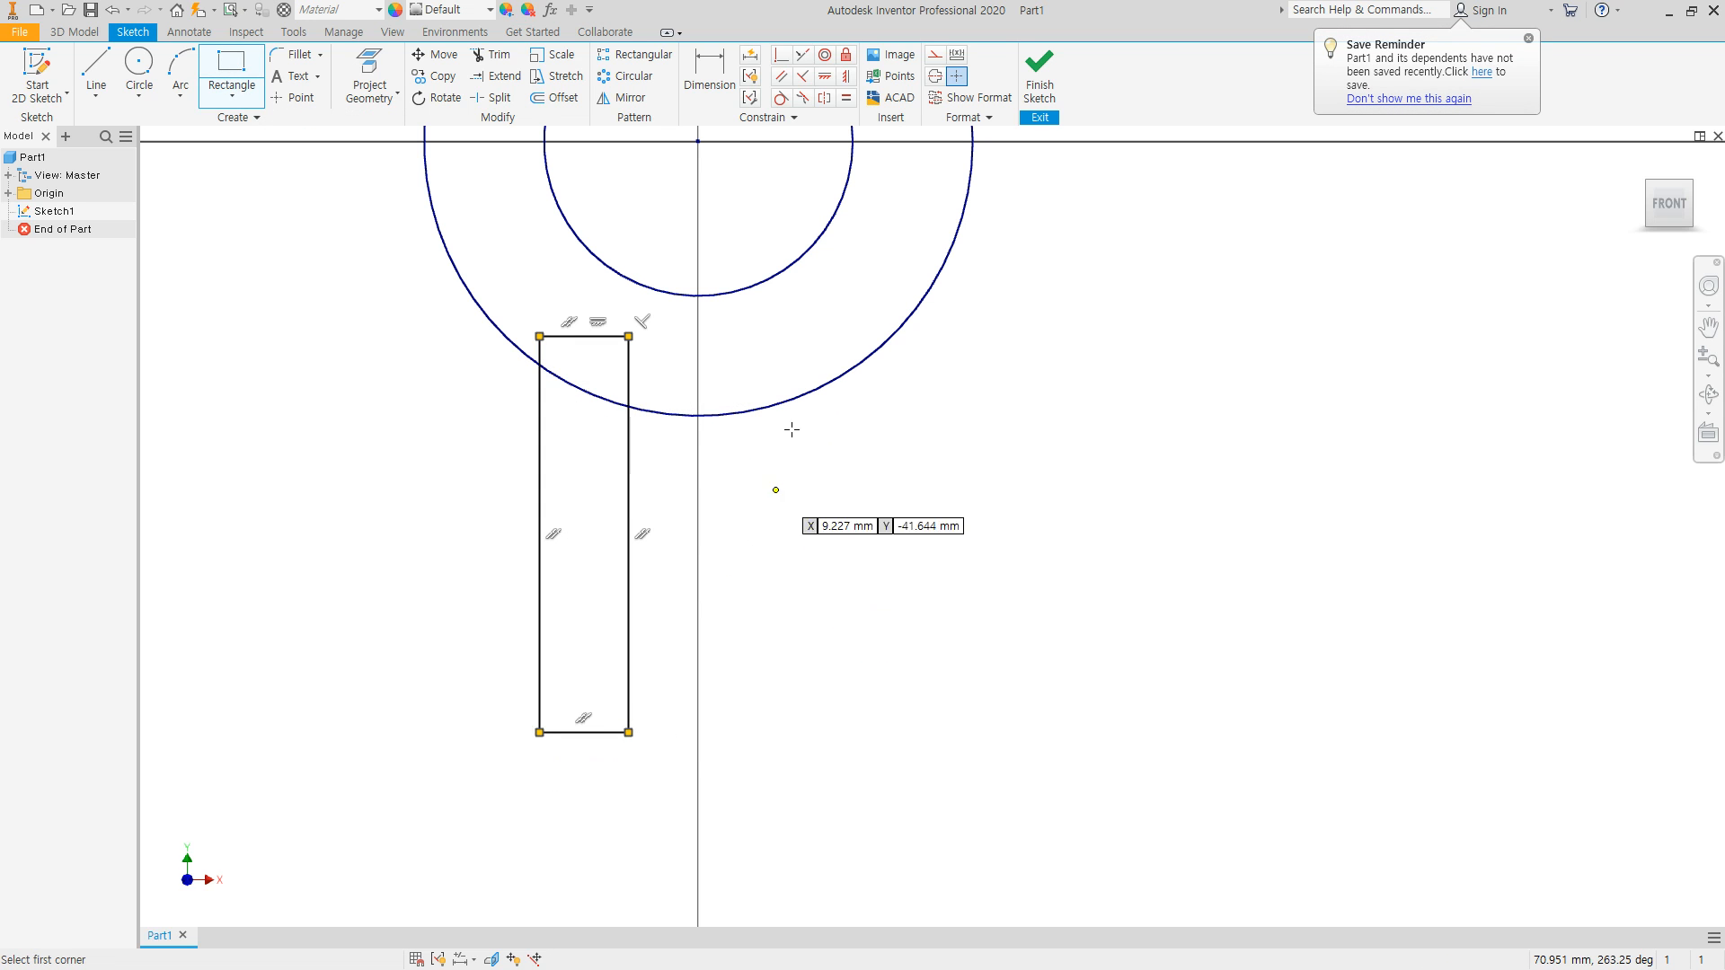
pyautogui.click(762, 336)
pyautogui.click(867, 732)
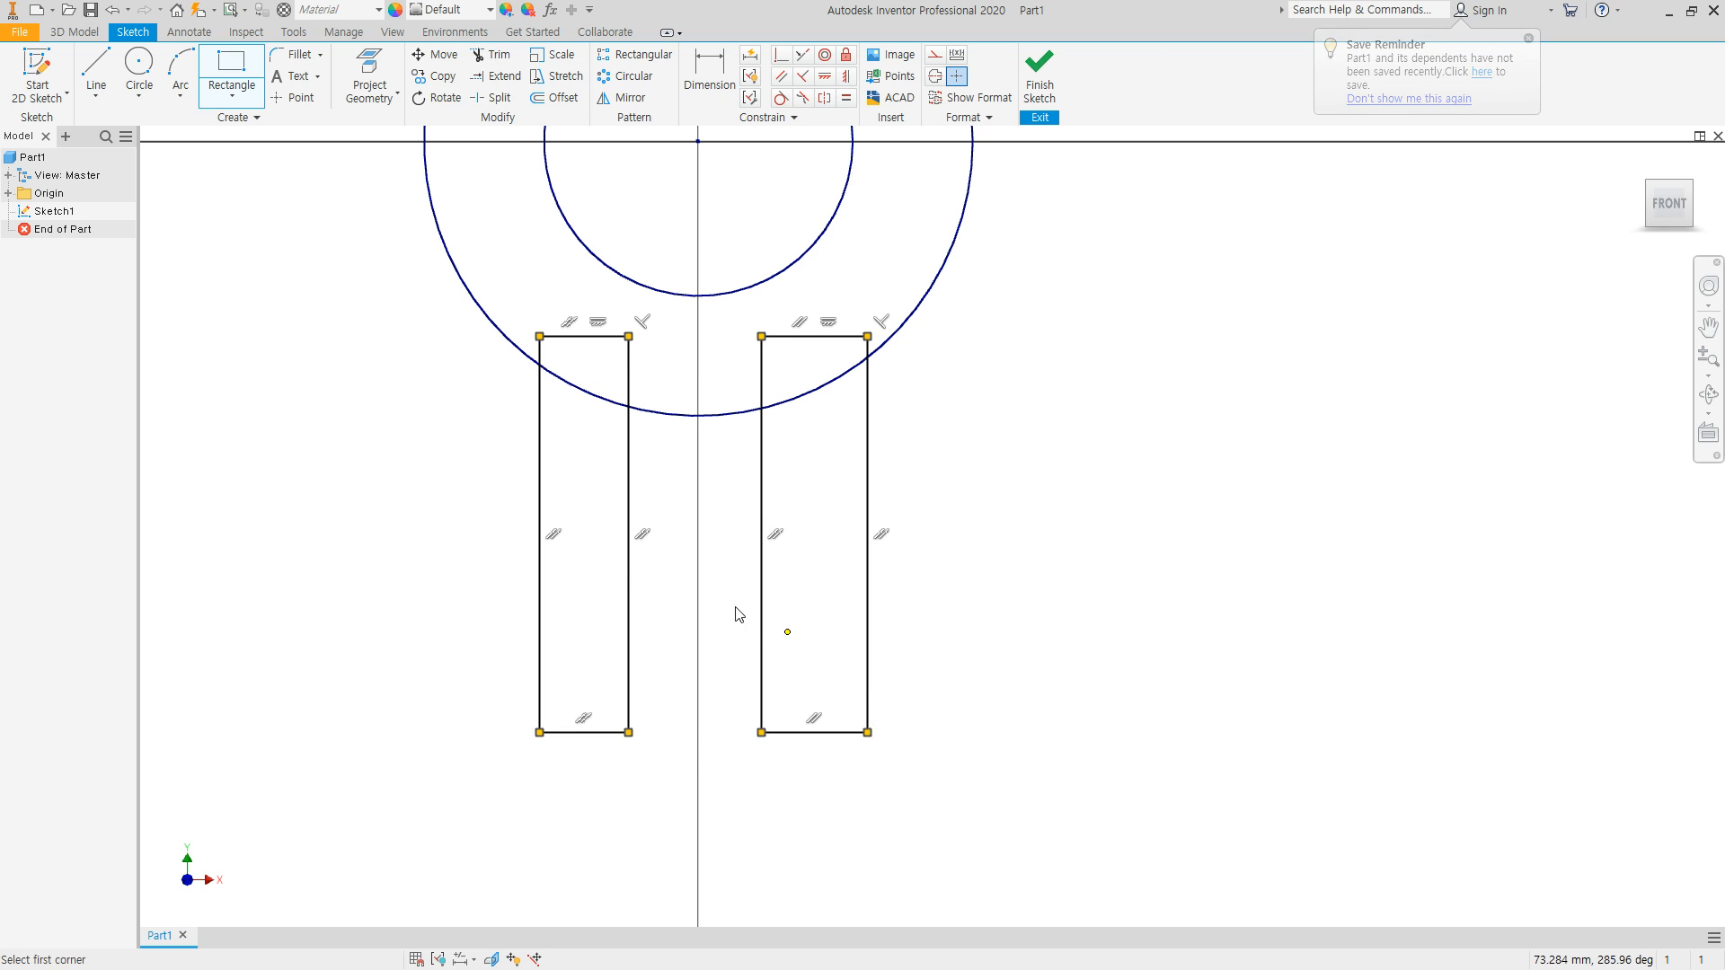
pyautogui.press('Escape')
# Step: Trim the rectangles' upper ends inside the outer circle and the arc portions crossing them, joining both legs to the ring
pyautogui.moveTo(725, 455); pyautogui.dragTo(667, 605, button='middle')
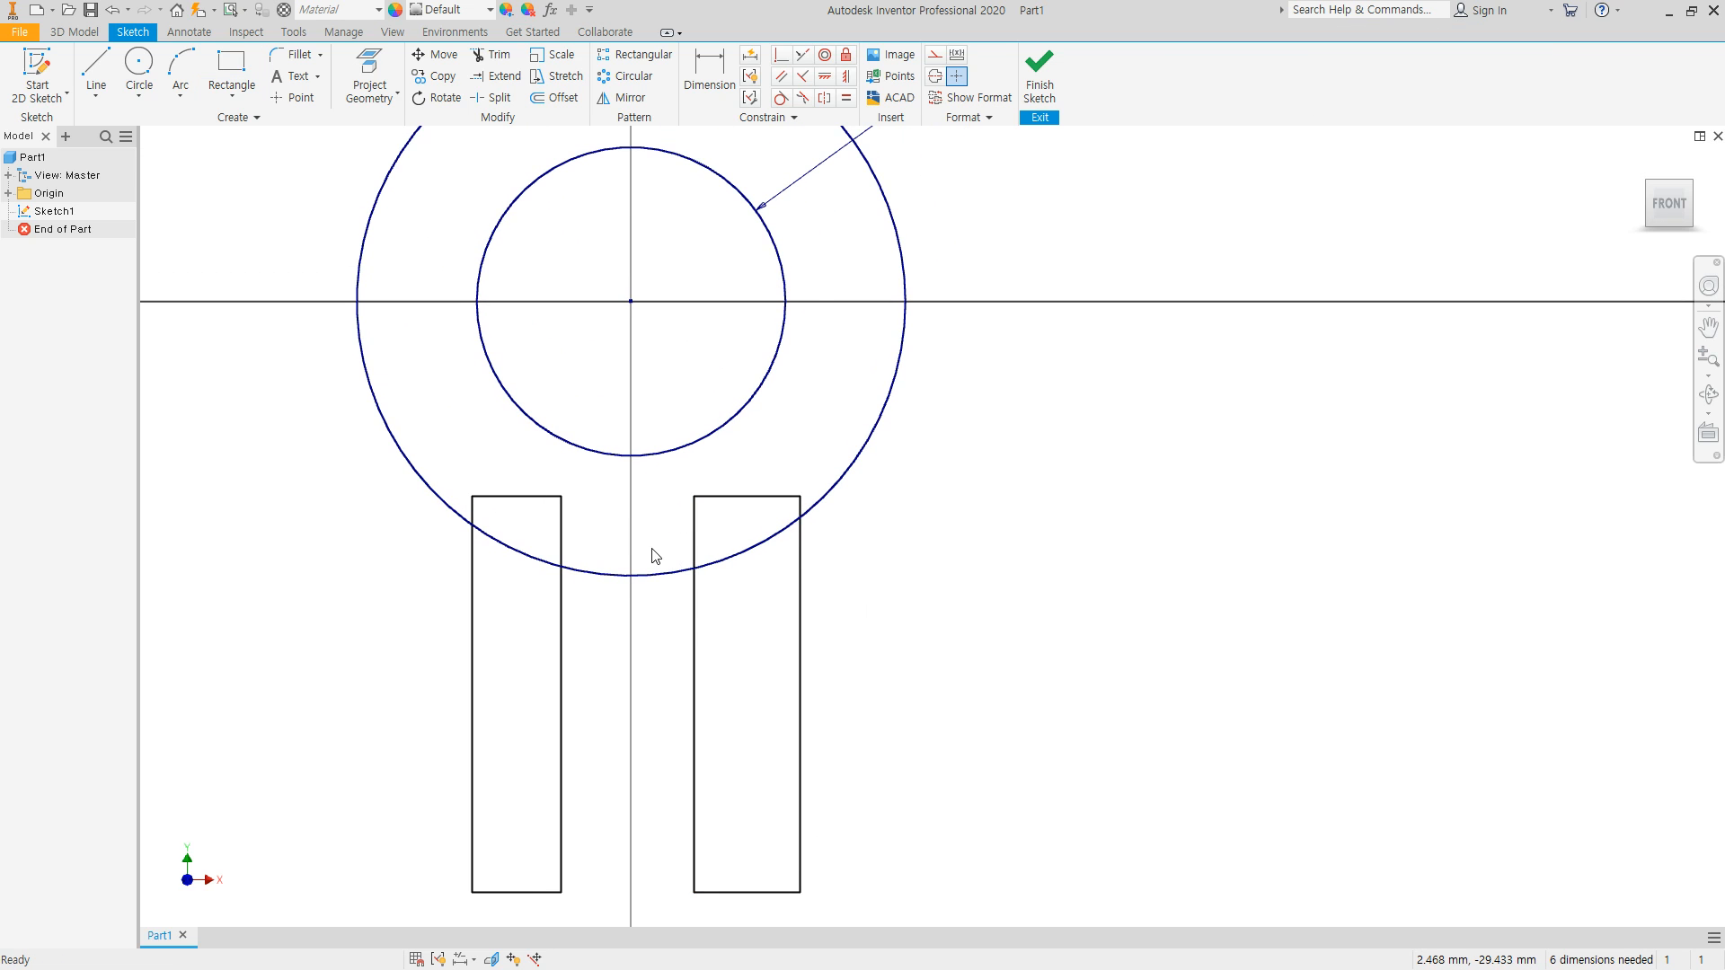
pyautogui.click(506, 60)
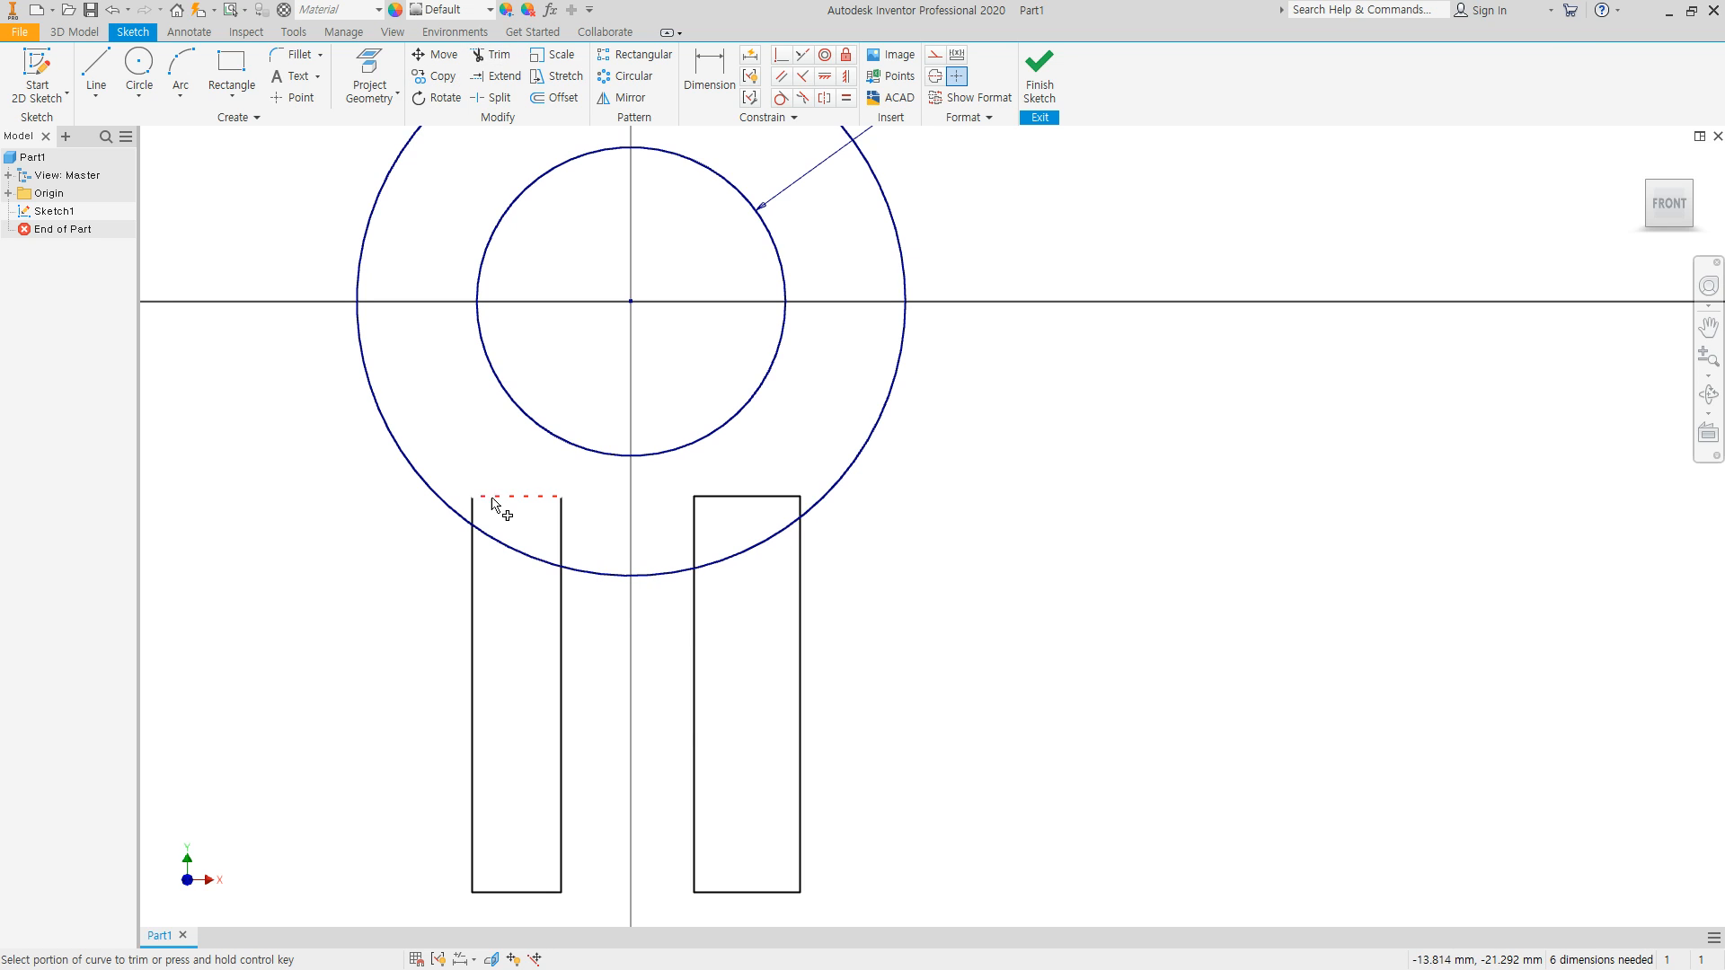
pyautogui.click(474, 509)
pyautogui.moveTo(570, 530); pyautogui.dragTo(509, 481)
pyautogui.moveTo(658, 531)
pyautogui.mouseDown()
pyautogui.moveTo(753, 485)
pyautogui.moveTo(798, 502)
pyautogui.moveTo(759, 592)
pyautogui.mouseUp()
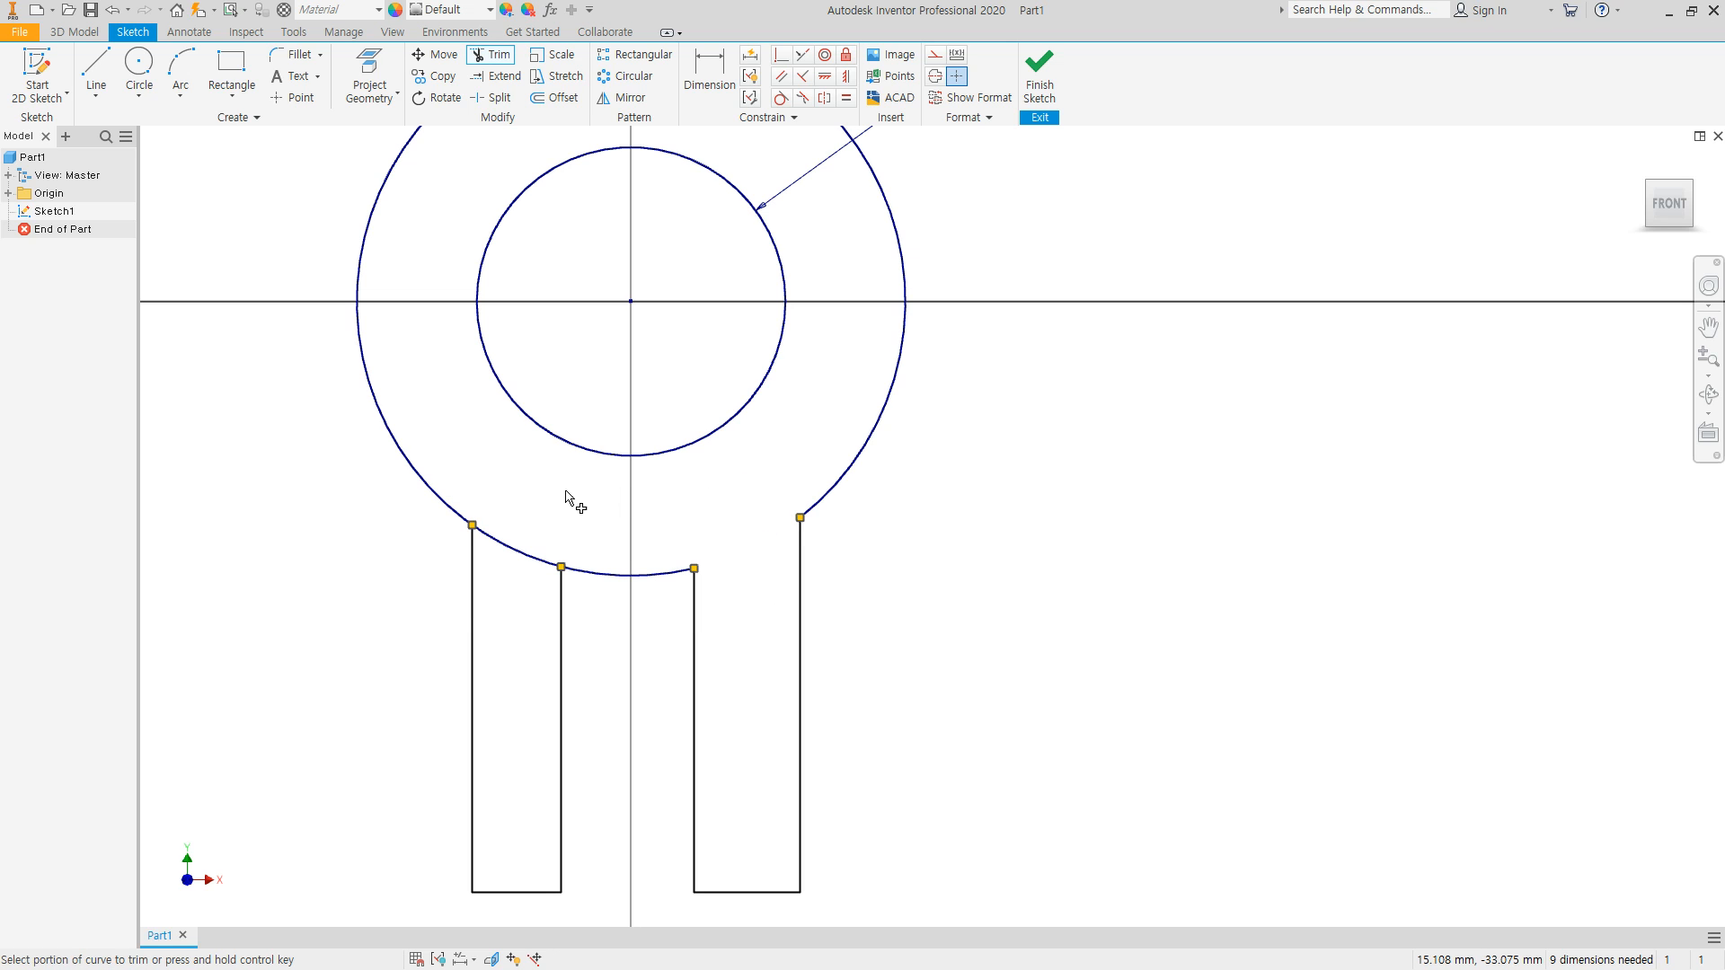
pyautogui.moveTo(521, 520)
pyautogui.mouseDown()
pyautogui.moveTo(504, 585)
pyautogui.moveTo(525, 577)
pyautogui.mouseUp()
pyautogui.scroll(-3, 545, 541)
pyautogui.moveTo(574, 588); pyautogui.dragTo(587, 544, button='middle')
pyautogui.scroll(1, 615, 548)
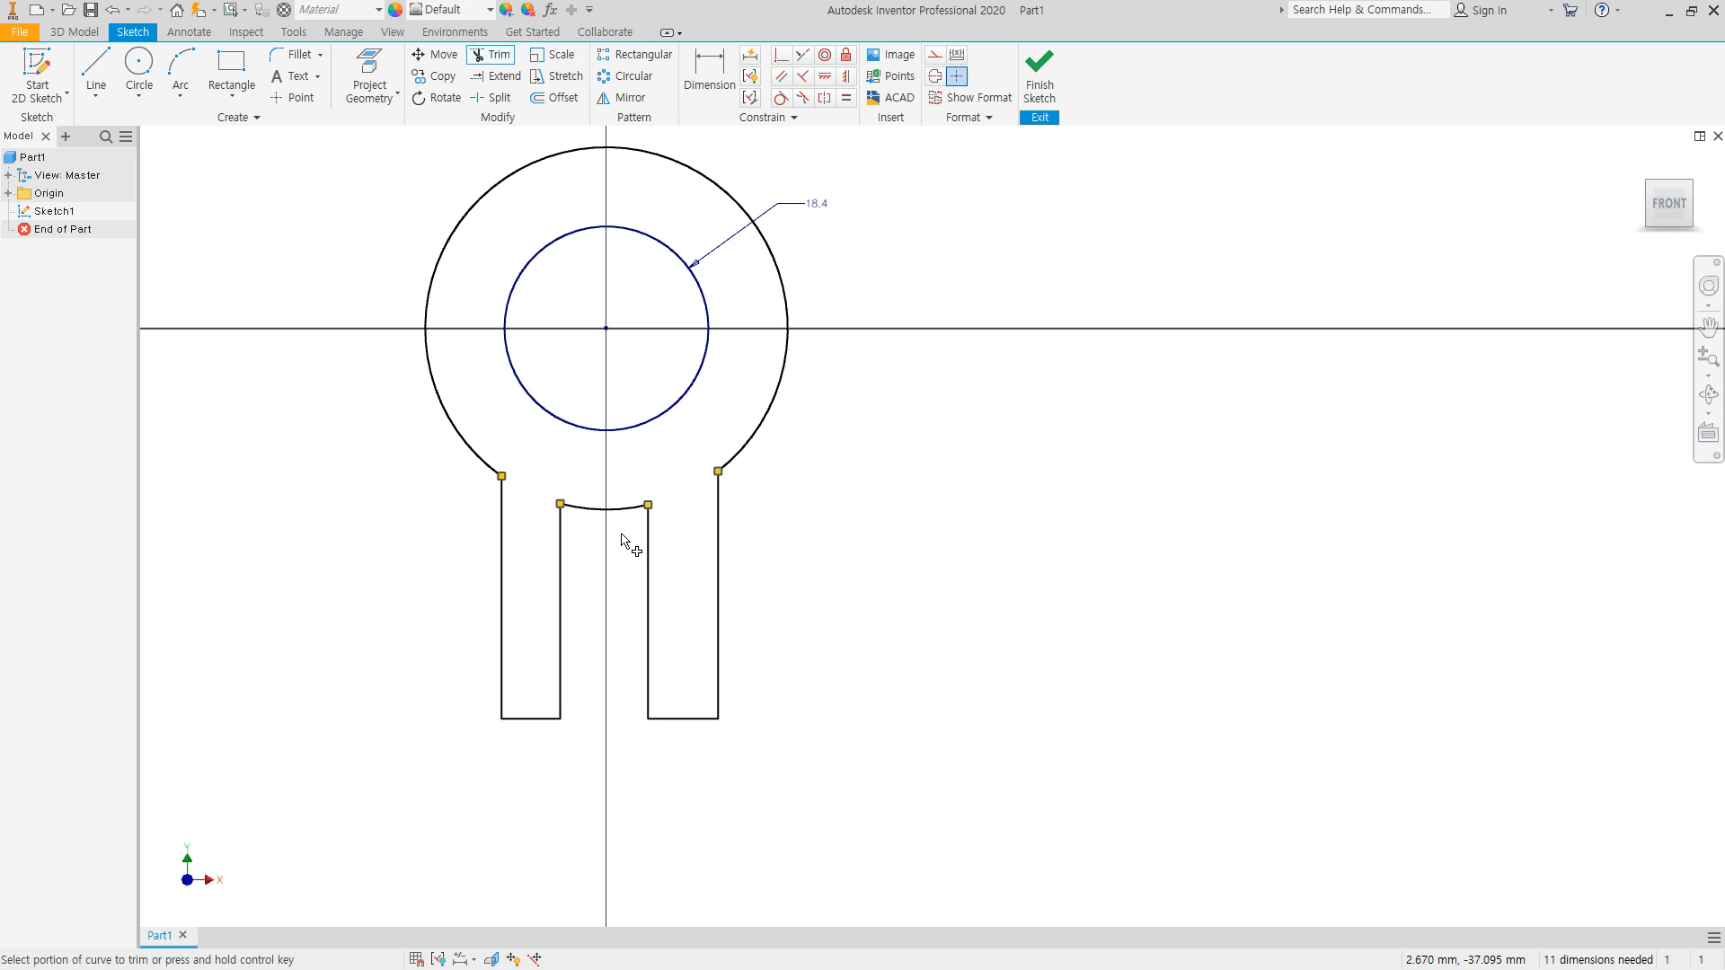
pyautogui.press('Escape')
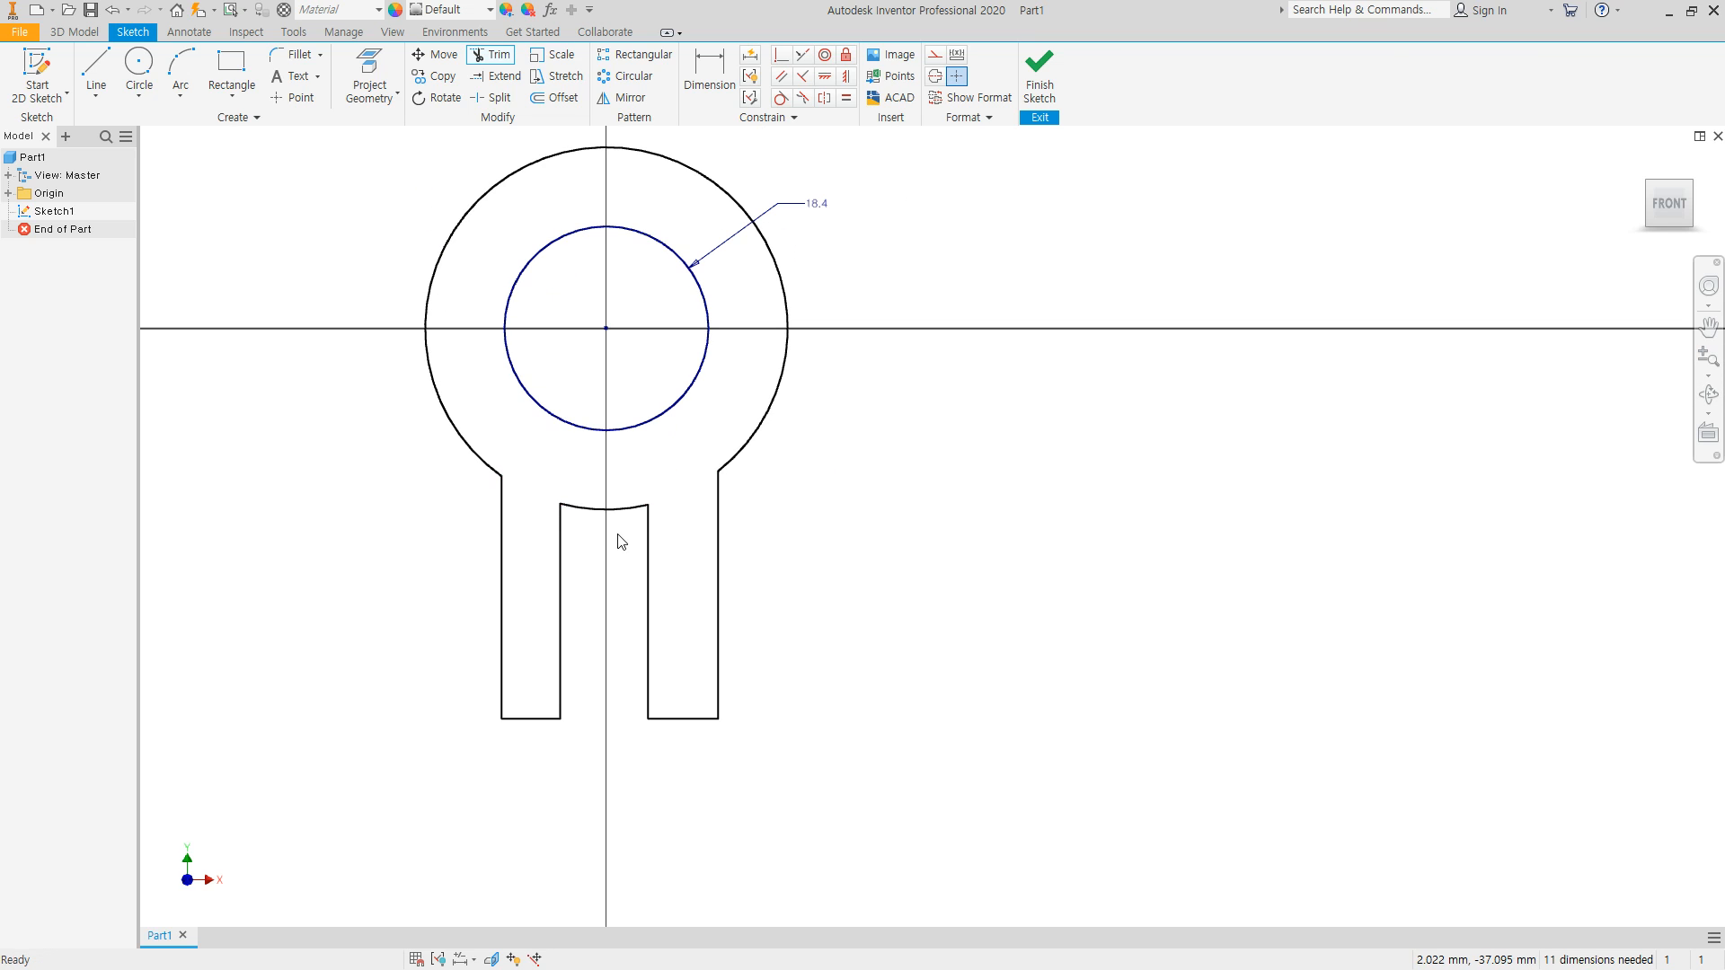
# Step: Dimension the gap between the two legs' inner edges at 21 mm
pyautogui.click(712, 70)
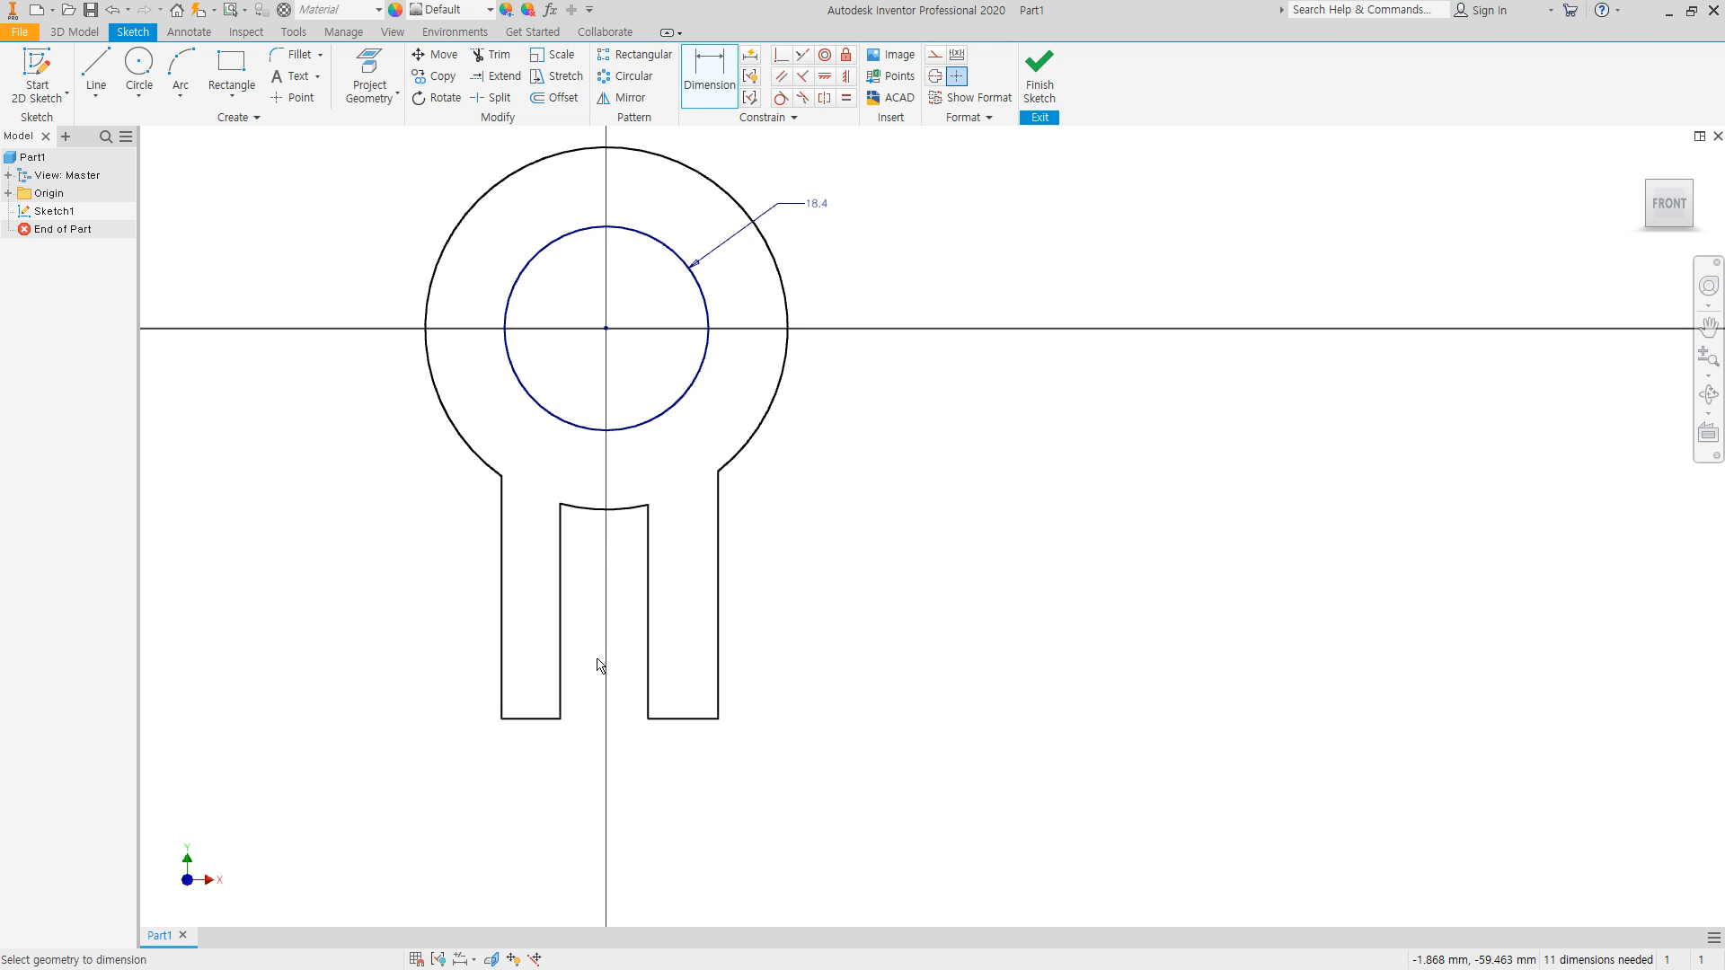
pyautogui.click(559, 697)
pyautogui.click(648, 701)
pyautogui.click(629, 780)
pyautogui.write('2')
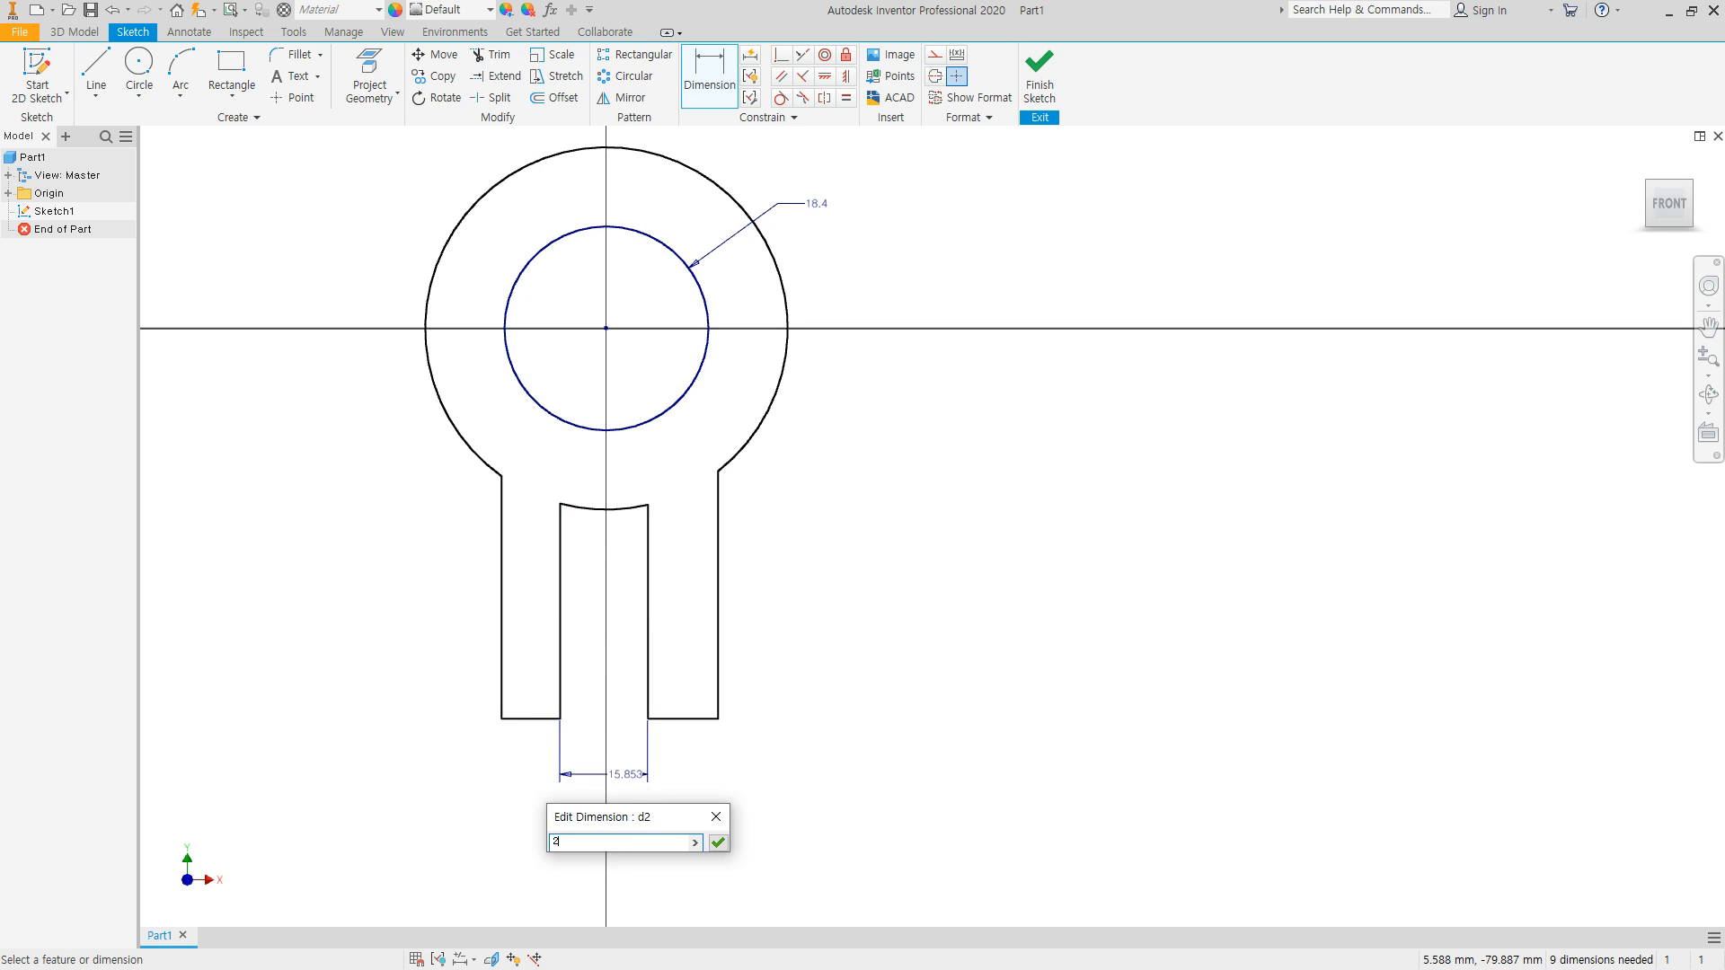
pyautogui.write('1')
pyautogui.press('Return')
# Step: Dimension the right leg's inner edge from the origin as d2/2, half of the 21 mm gap dimension
pyautogui.click(679, 543)
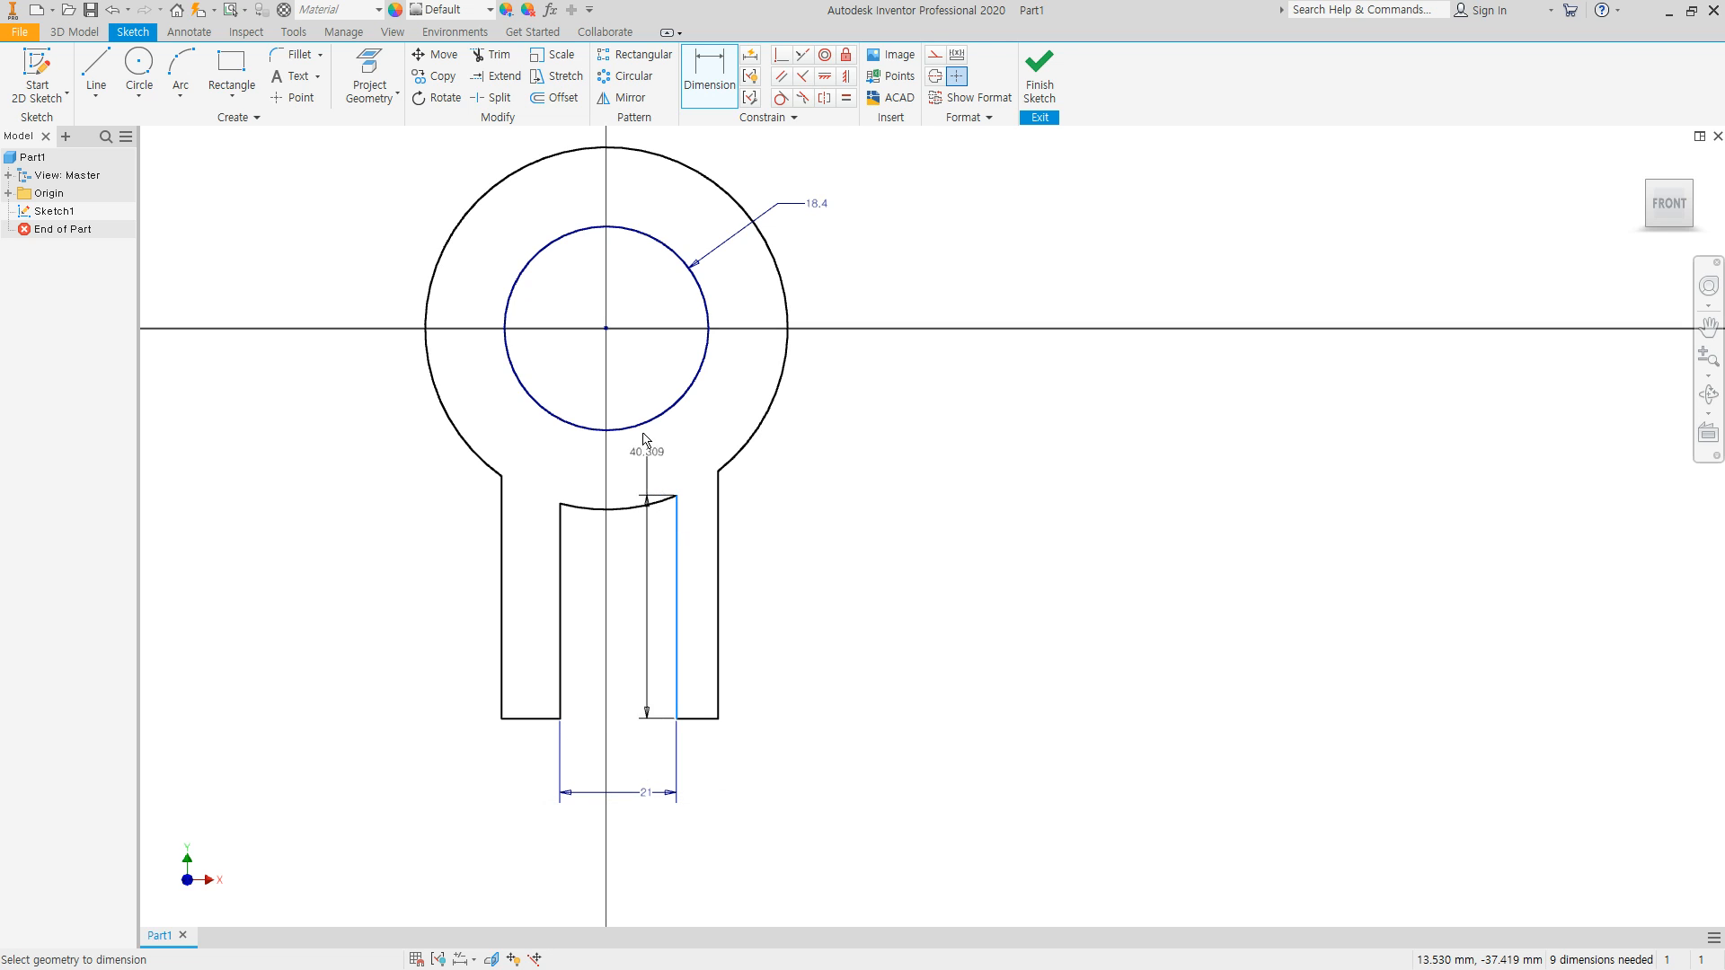
pyautogui.click(606, 330)
pyautogui.click(645, 684)
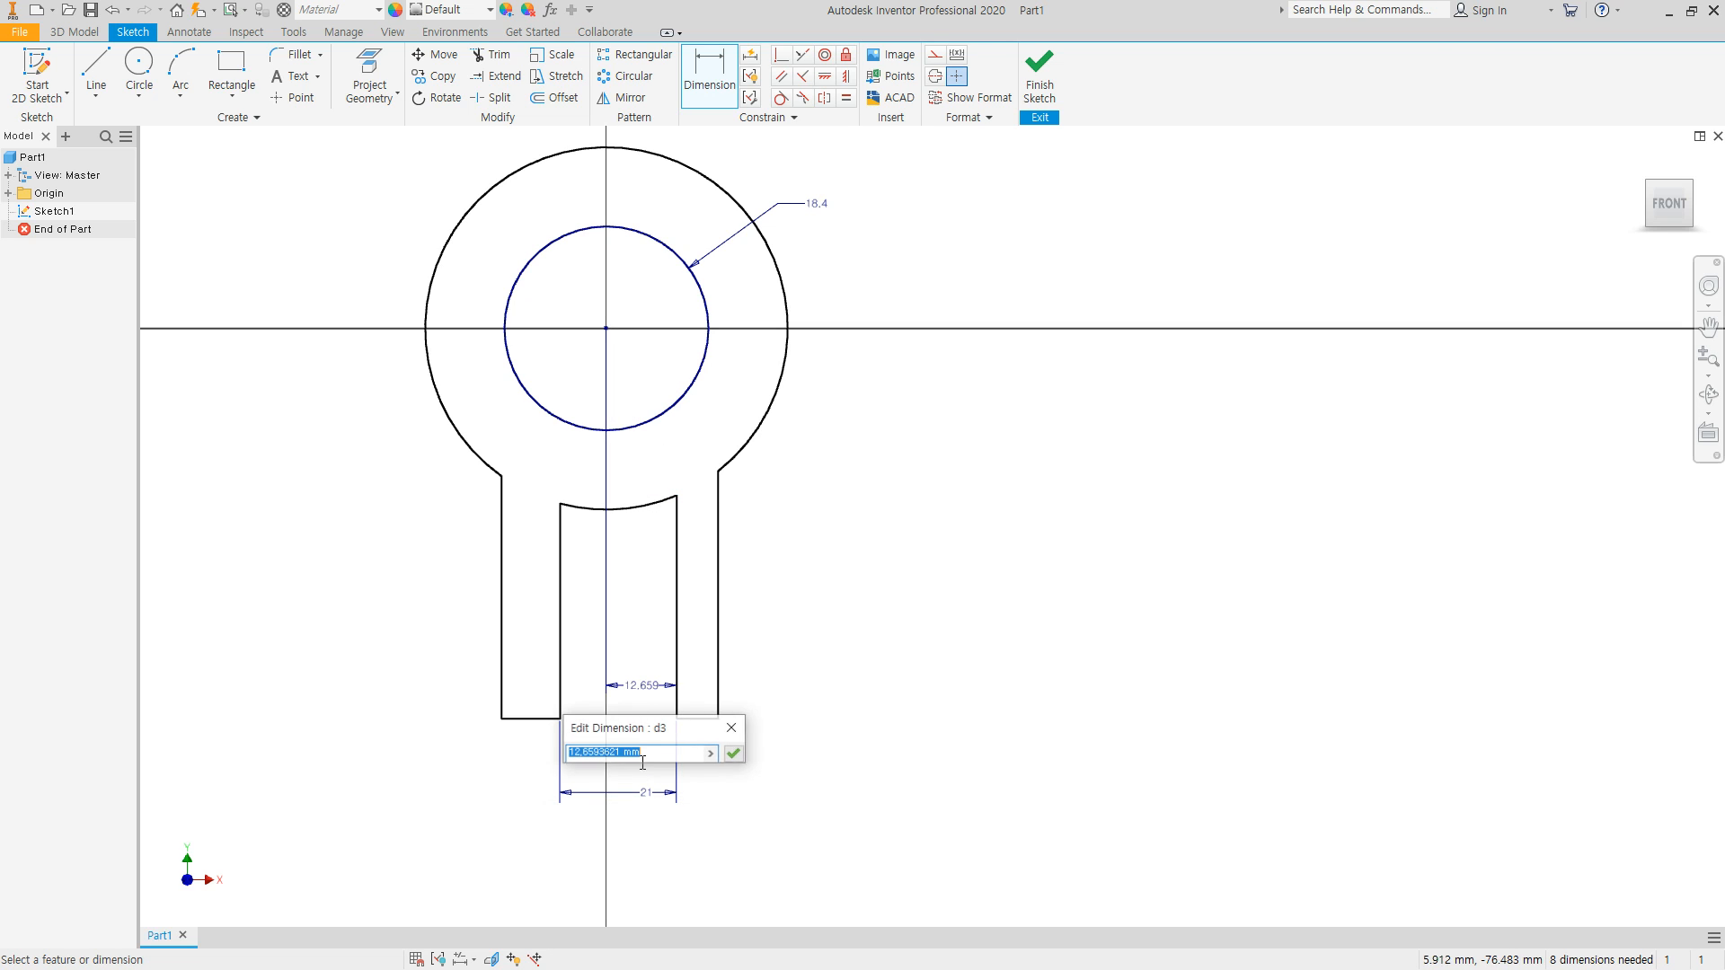
pyautogui.click(647, 794)
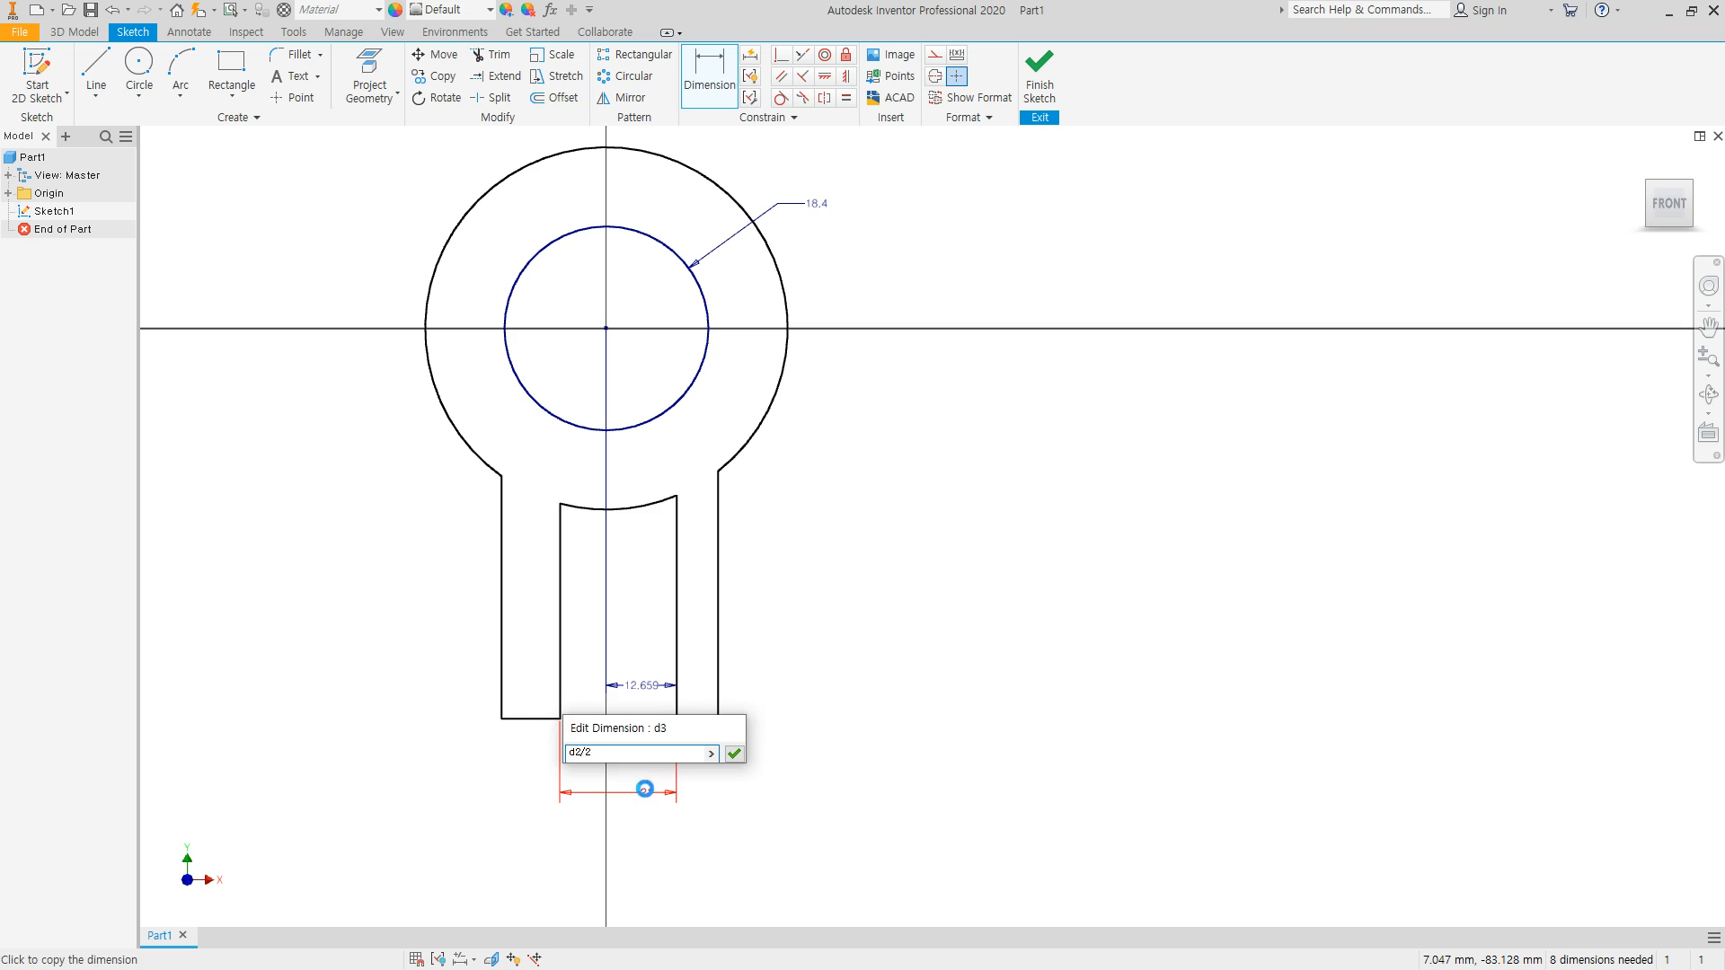
pyautogui.write('/2')
pyautogui.press('Return')
# Step: Dimension the overall width between the two legs' outer edges at 53 mm
pyautogui.click(501, 611)
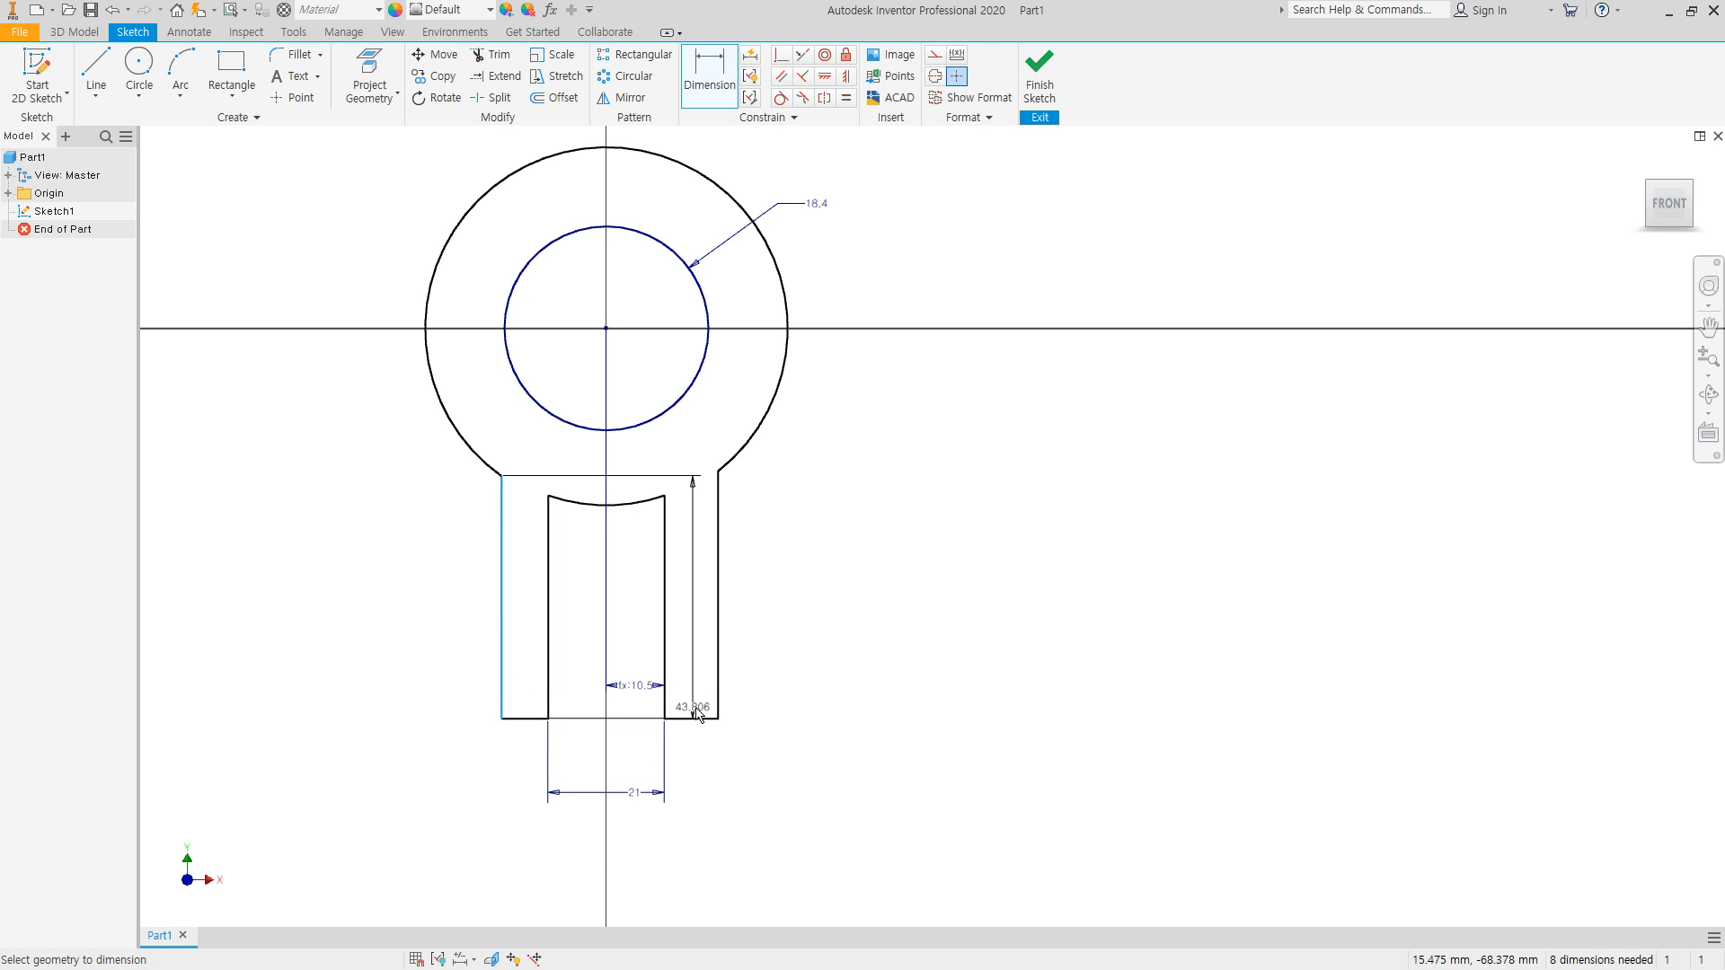
pyautogui.click(718, 705)
pyautogui.click(637, 850)
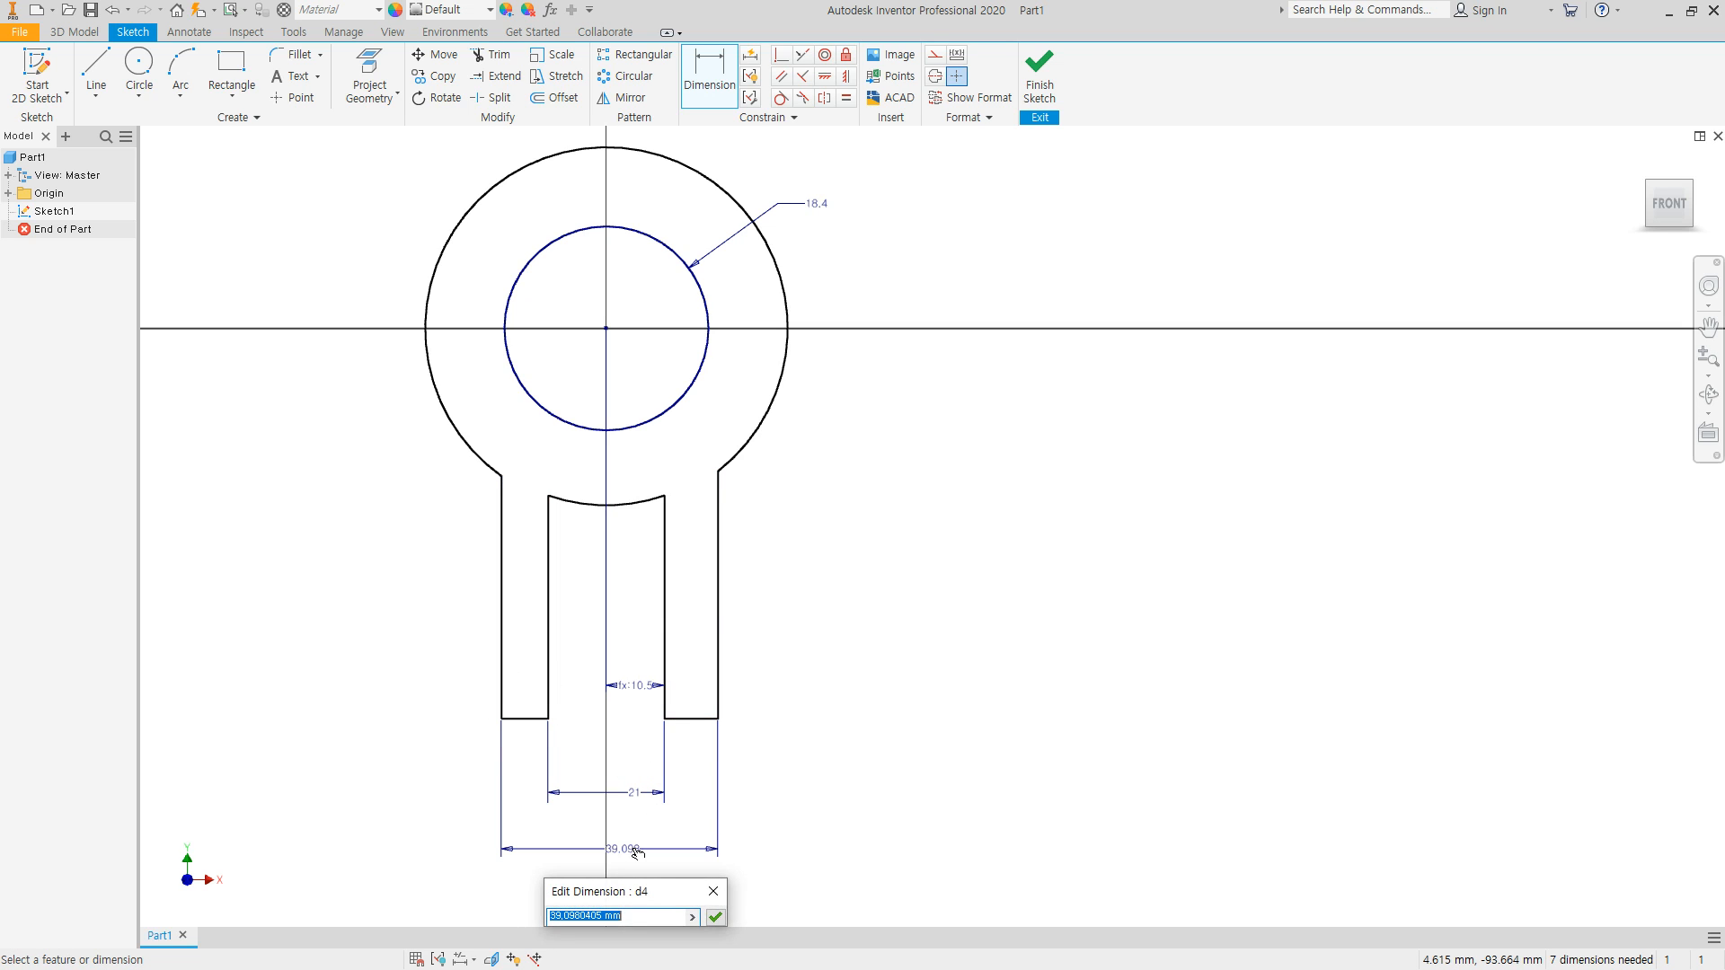
pyautogui.press('Return')
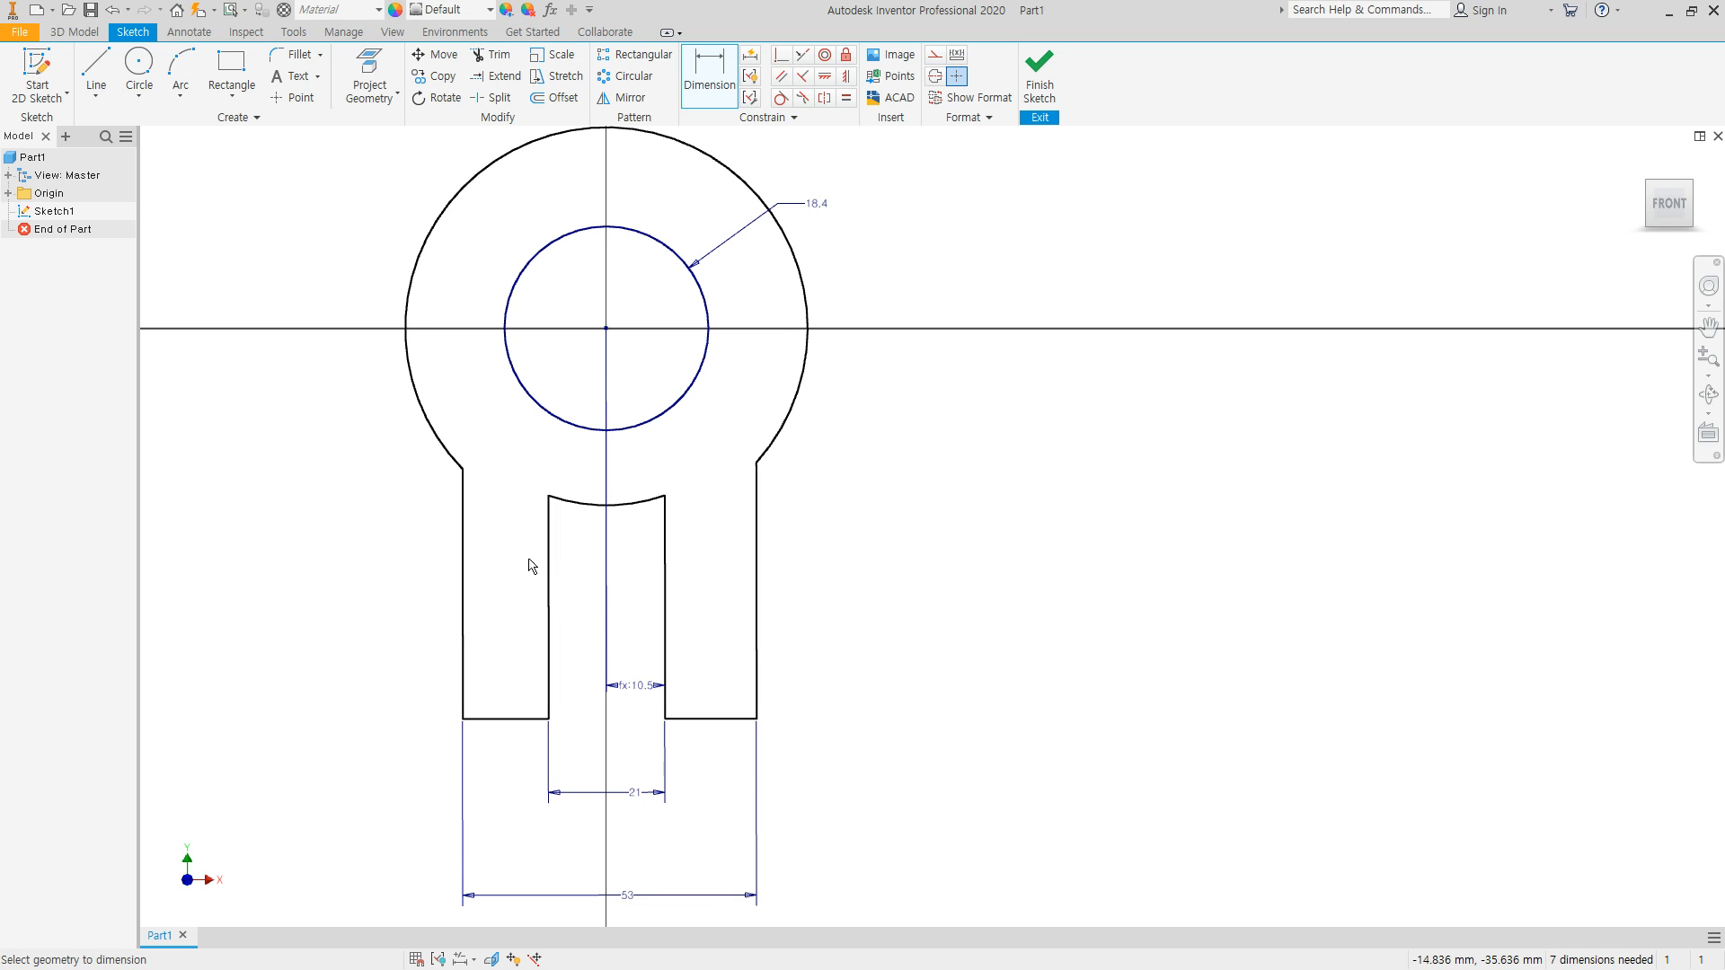
pyautogui.moveTo(530, 566); pyautogui.dragTo(484, 676, button='middle')
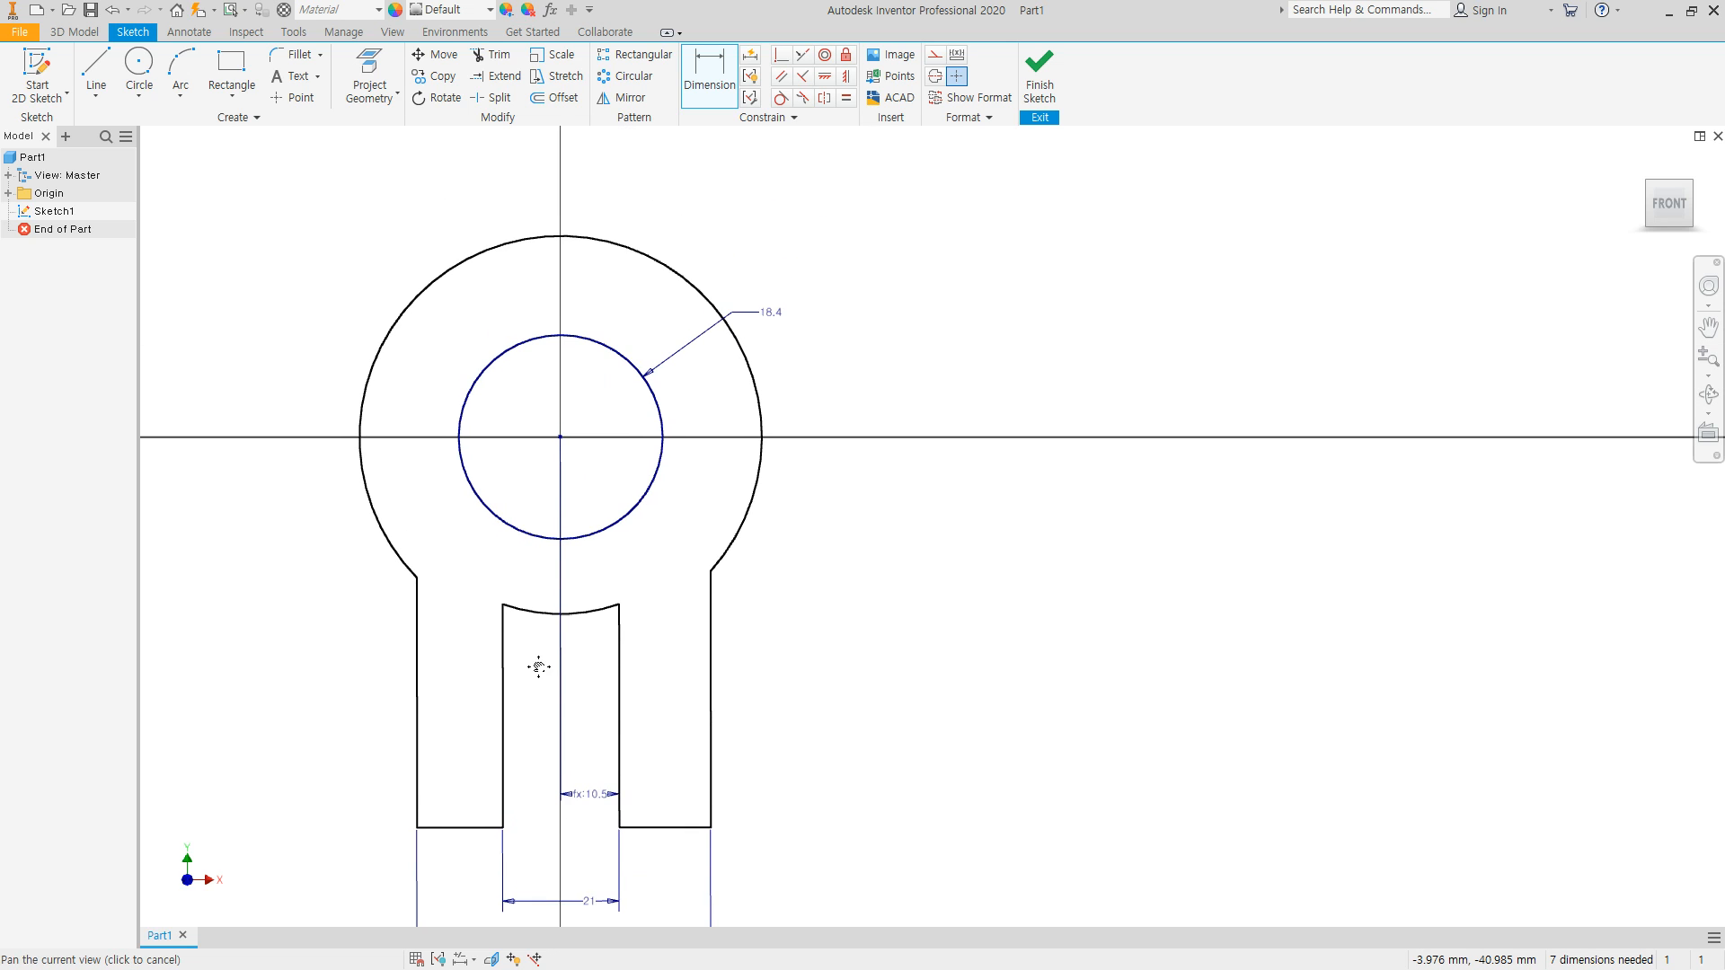
# Step: Dimension the outer arc as a radius of 32.7 mm
pyautogui.click(751, 370)
pyautogui.rightClick(804, 334)
pyautogui.moveTo(813, 412)
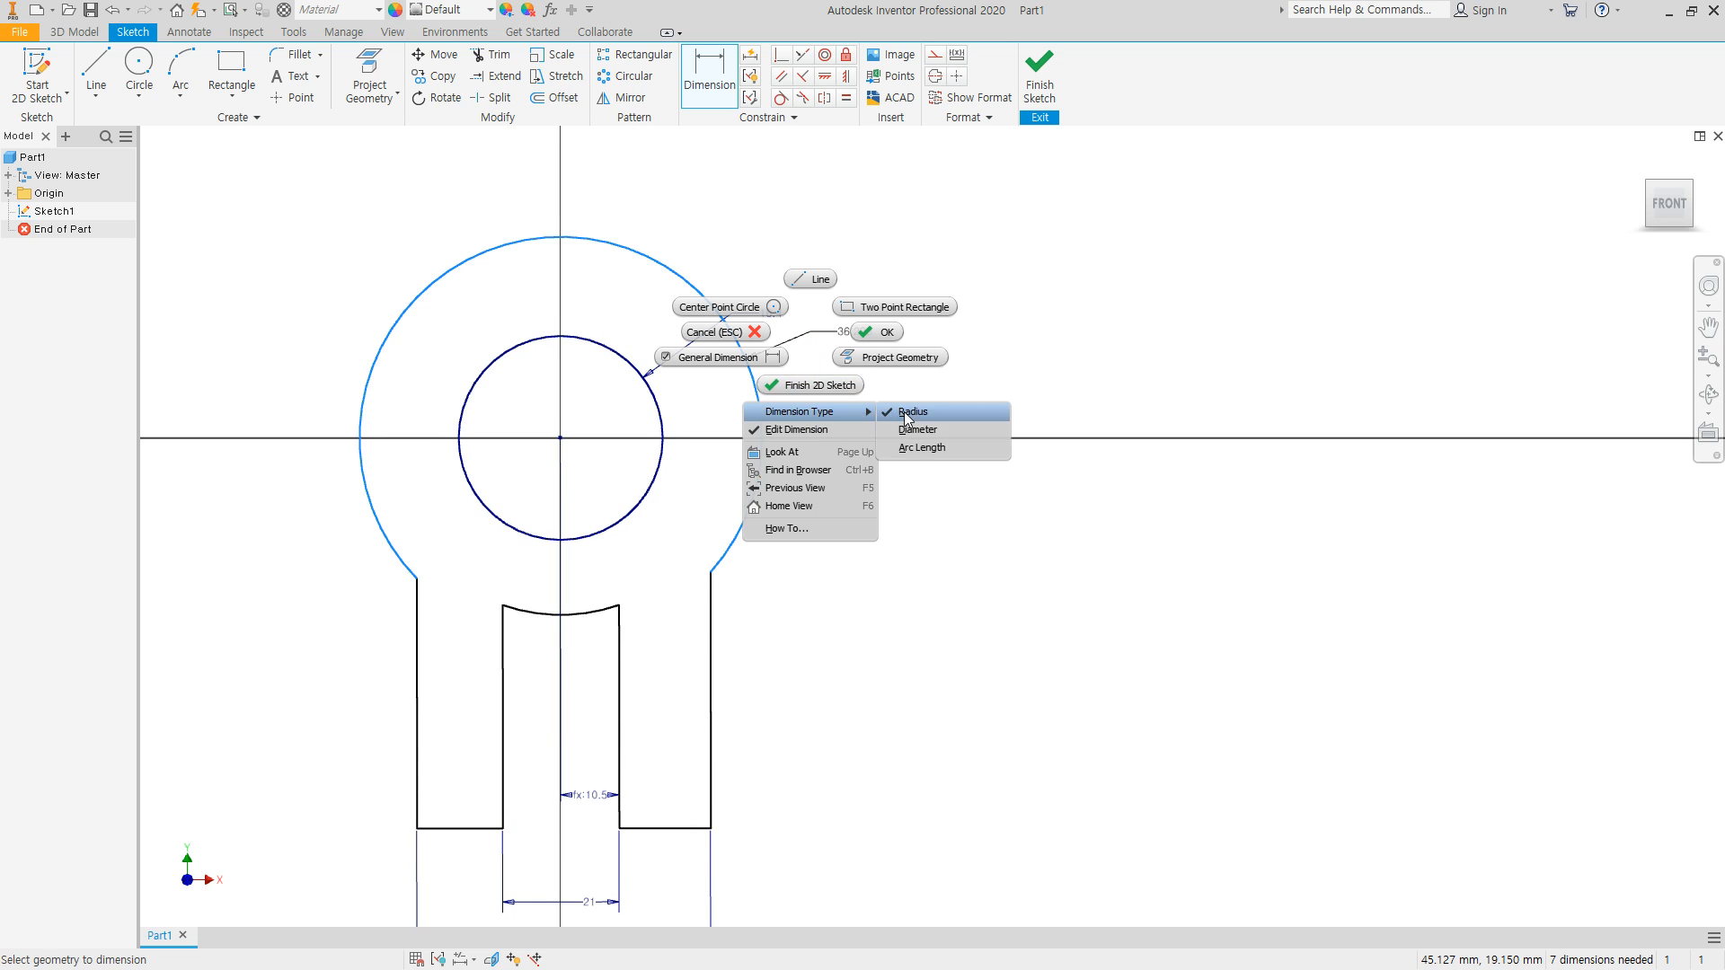
pyautogui.click(907, 414)
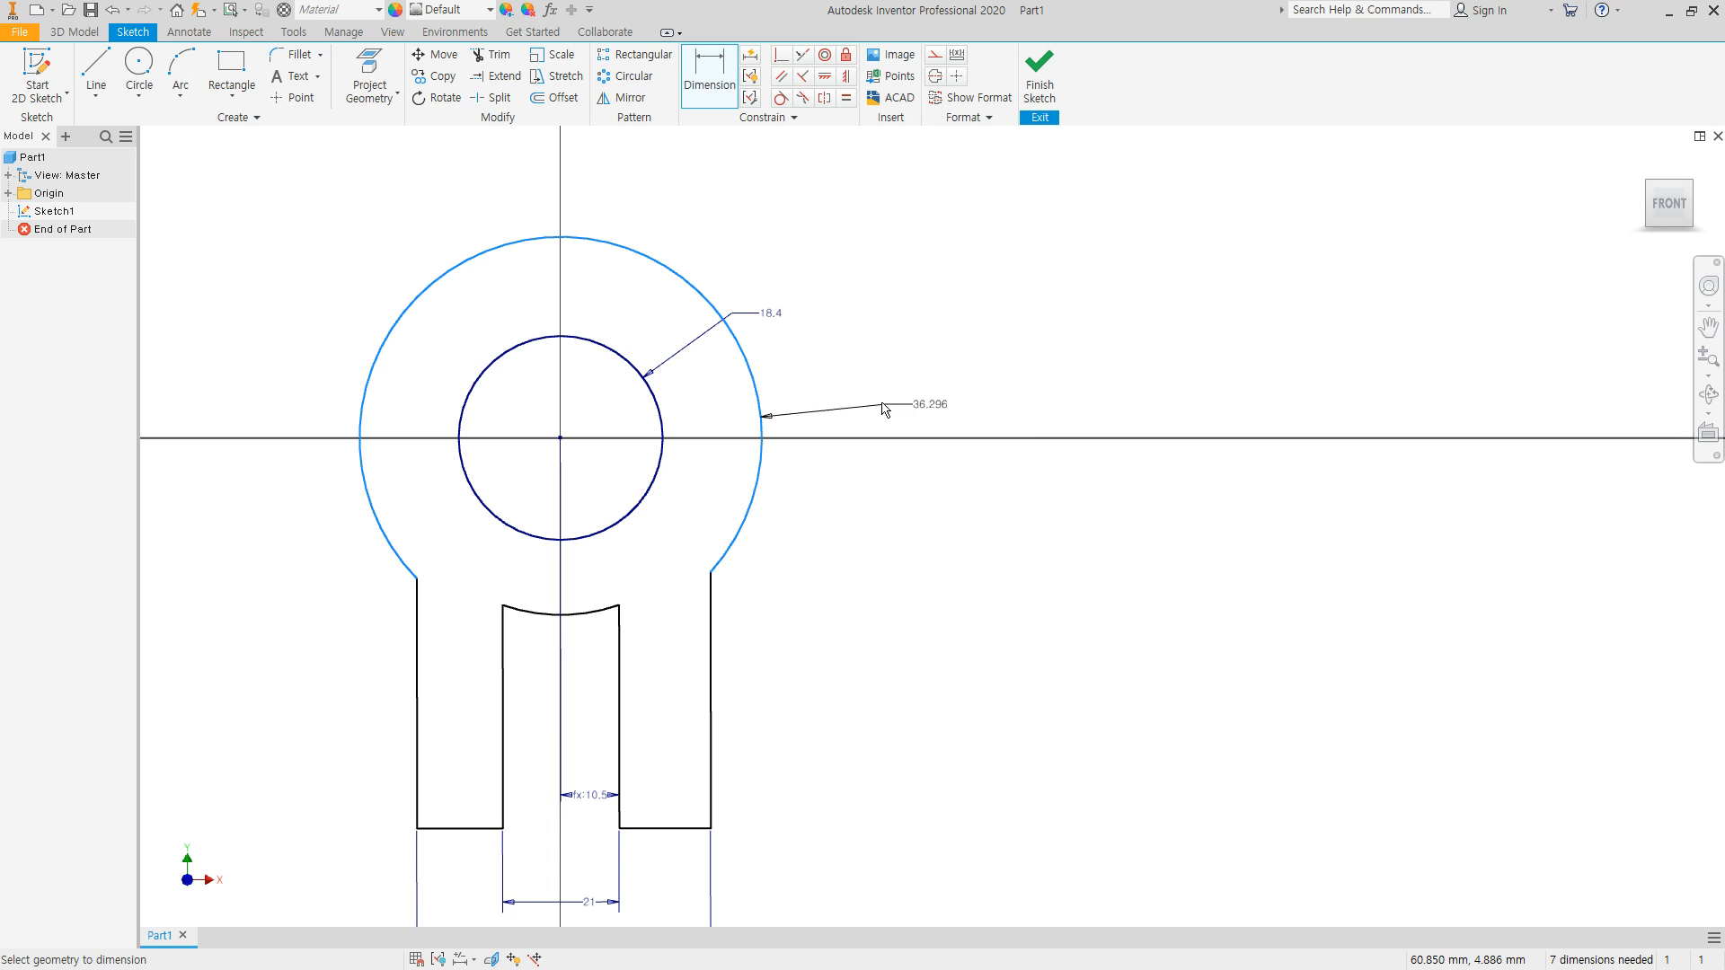
pyautogui.click(810, 368)
pyautogui.write('32.7')
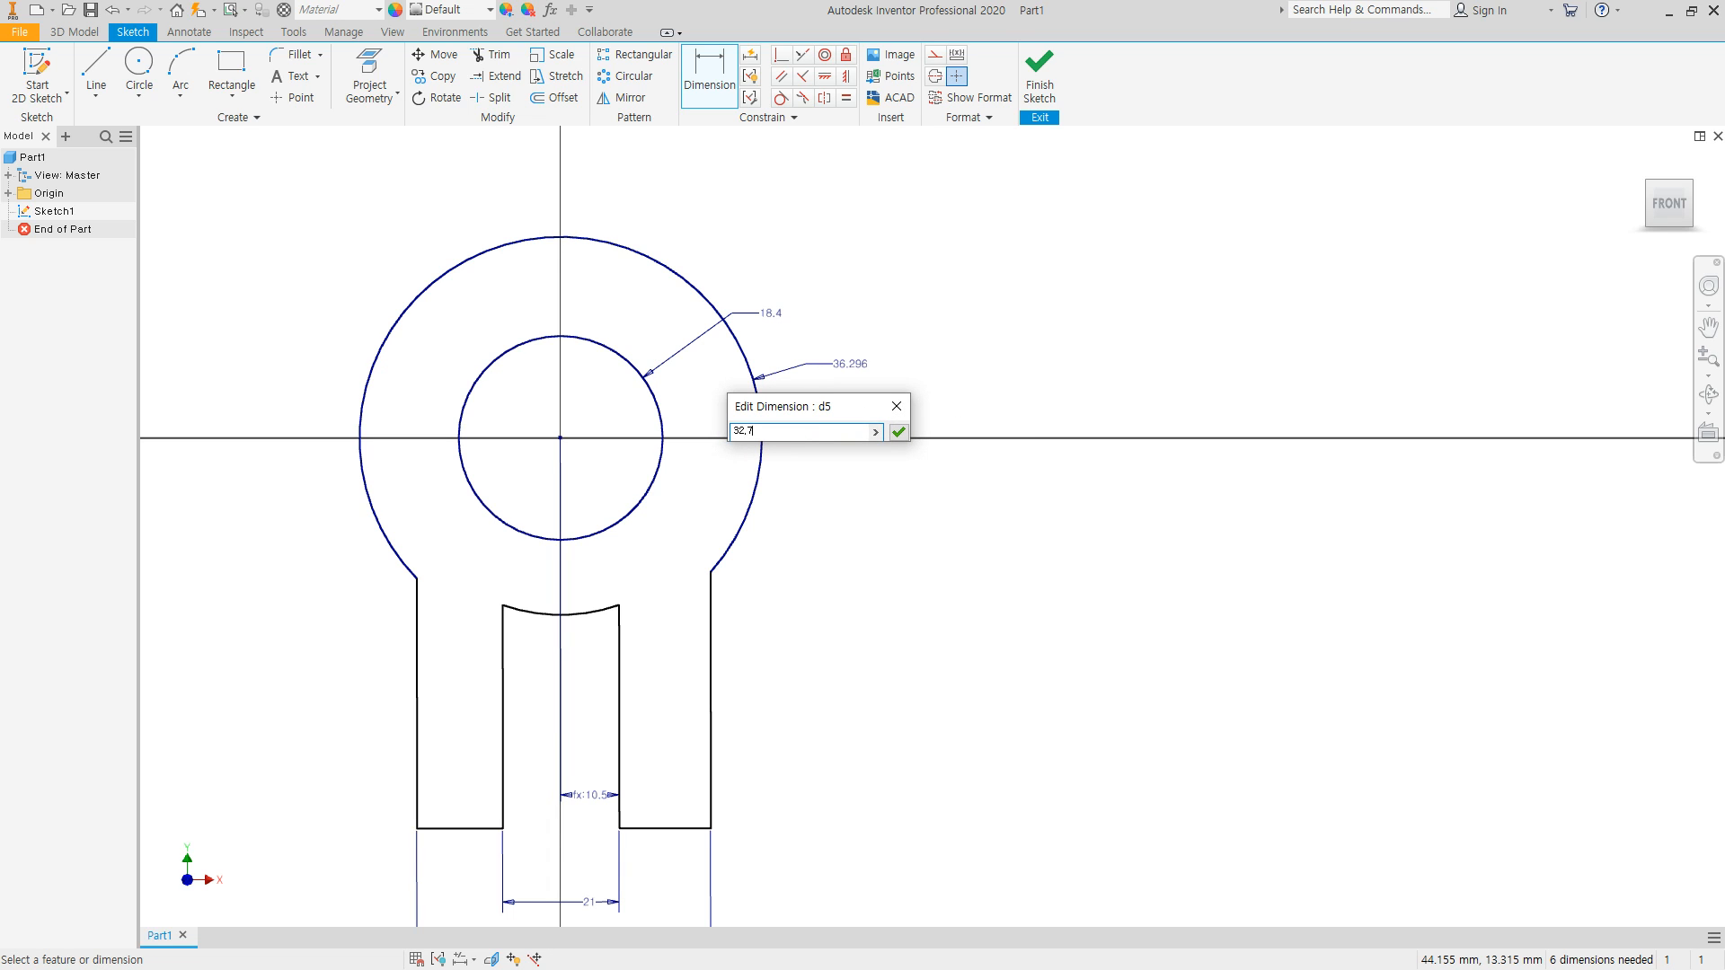
pyautogui.press('Return')
# Step: Apply an Equal constraint between the bottom edges of the two legs
pyautogui.moveTo(588, 681)
pyautogui.mouseDown(button='middle')
pyautogui.moveTo(718, 625)
pyautogui.moveTo(693, 590)
pyautogui.moveTo(706, 594)
pyautogui.mouseUp(button='middle')
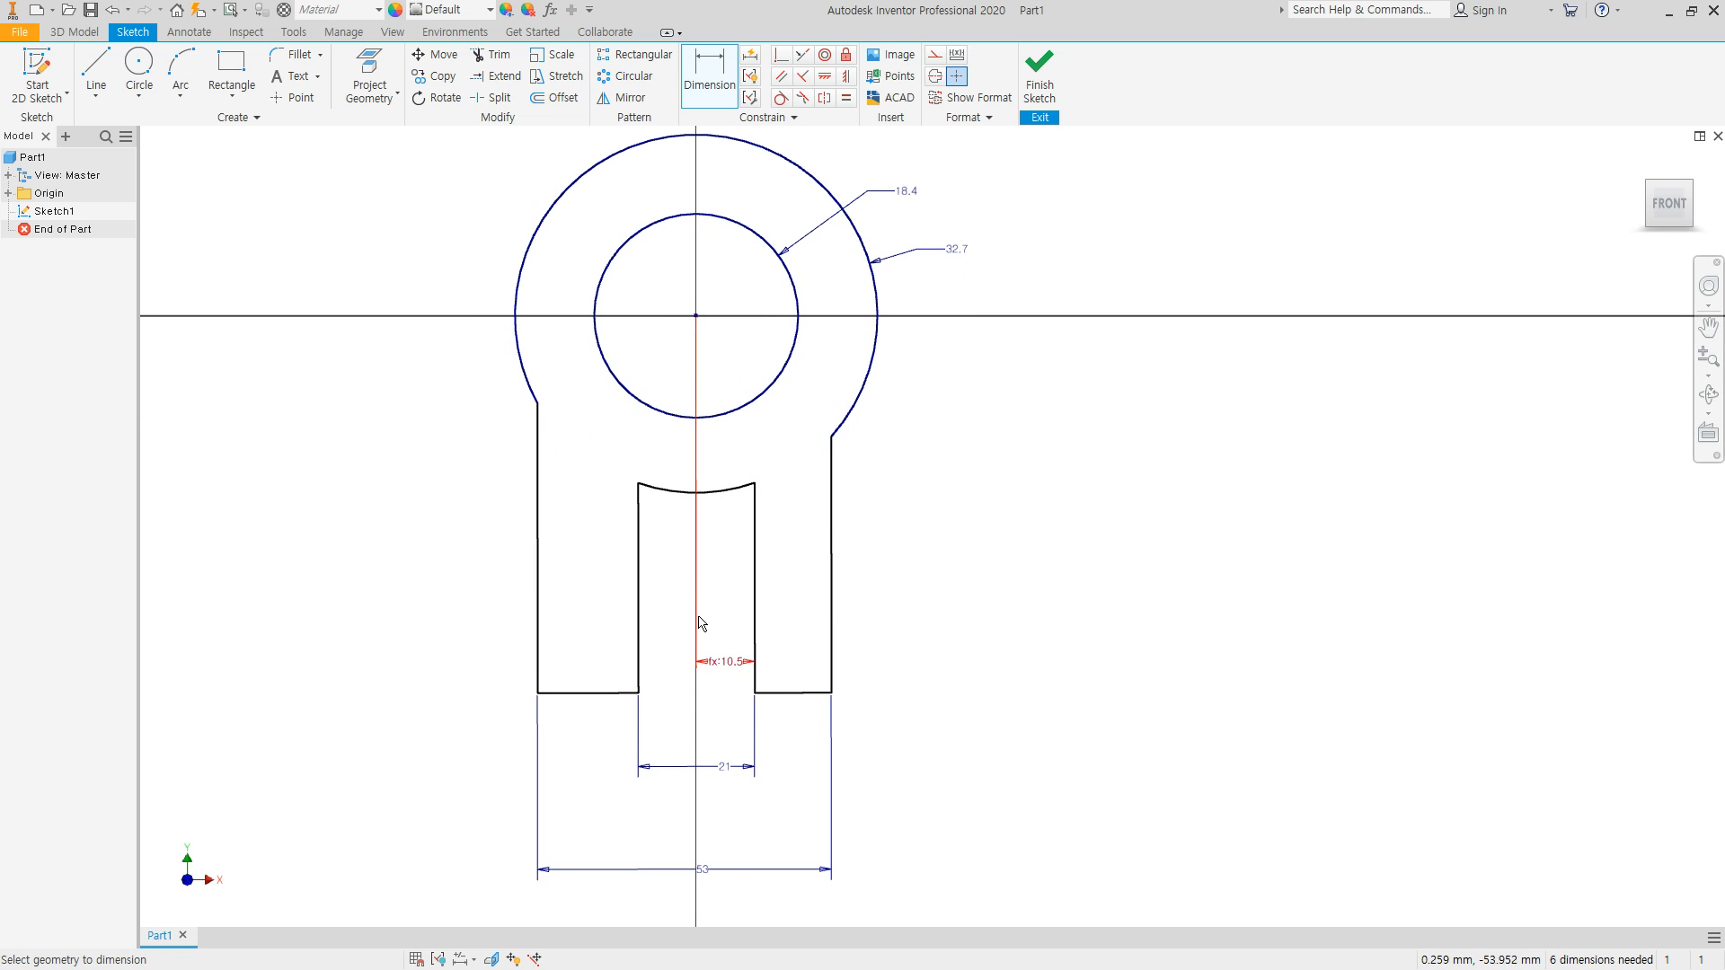
pyautogui.press('Escape')
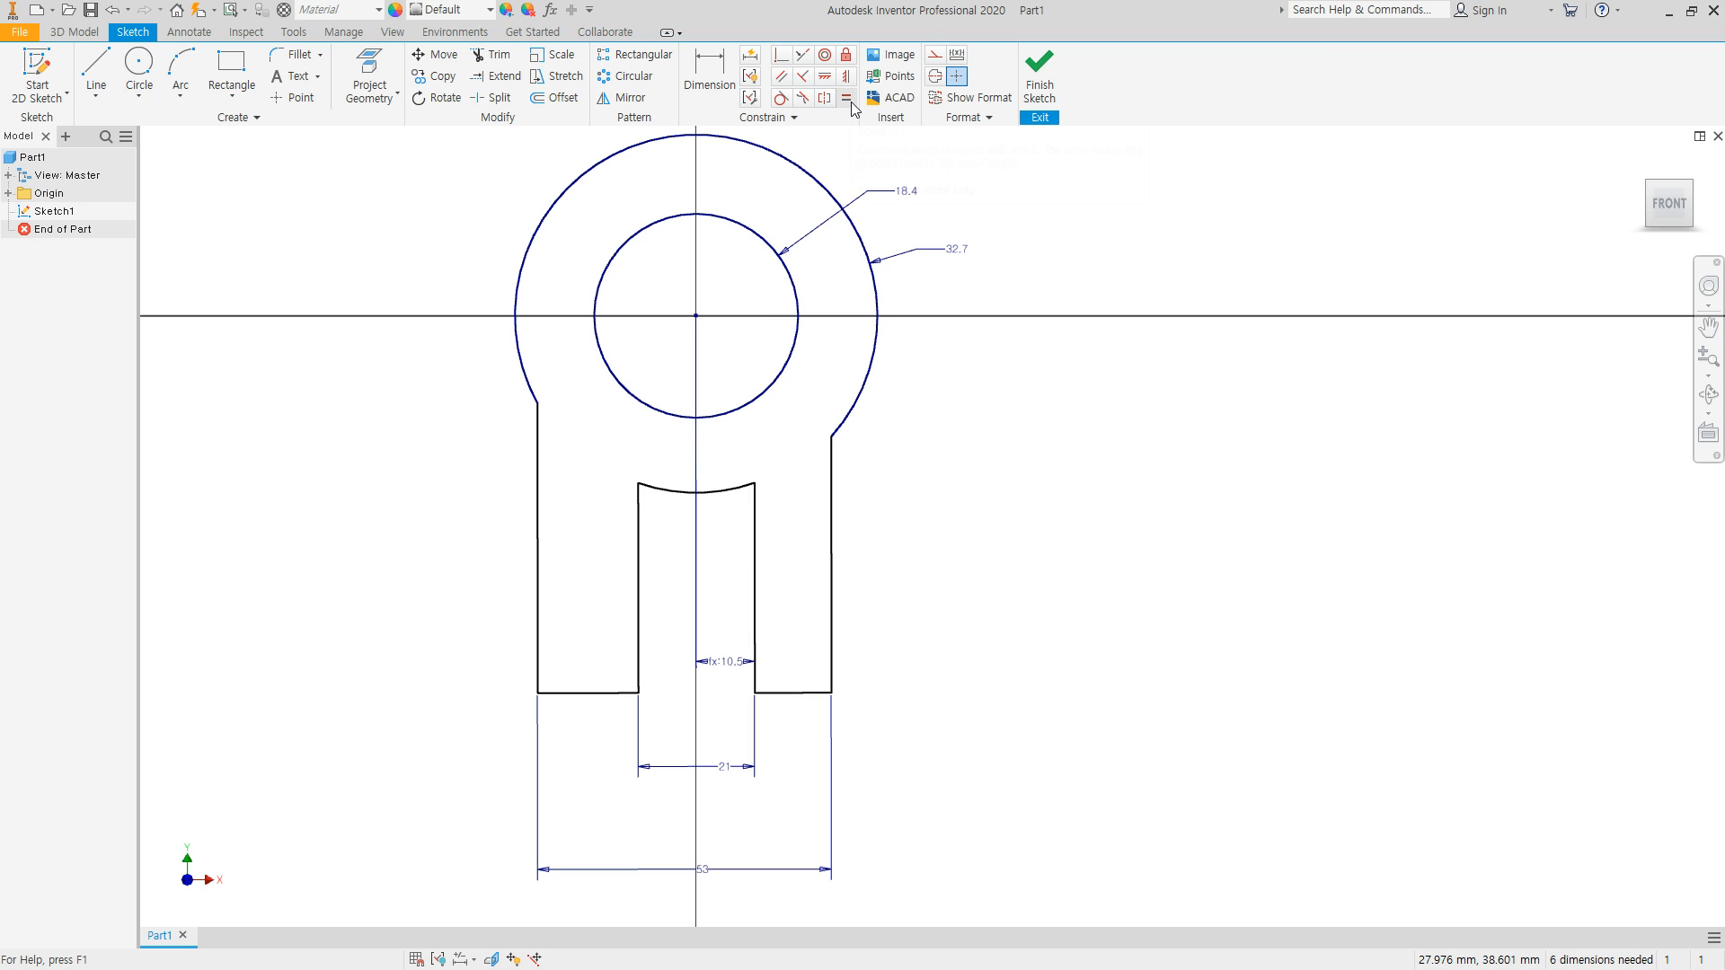
pyautogui.click(849, 101)
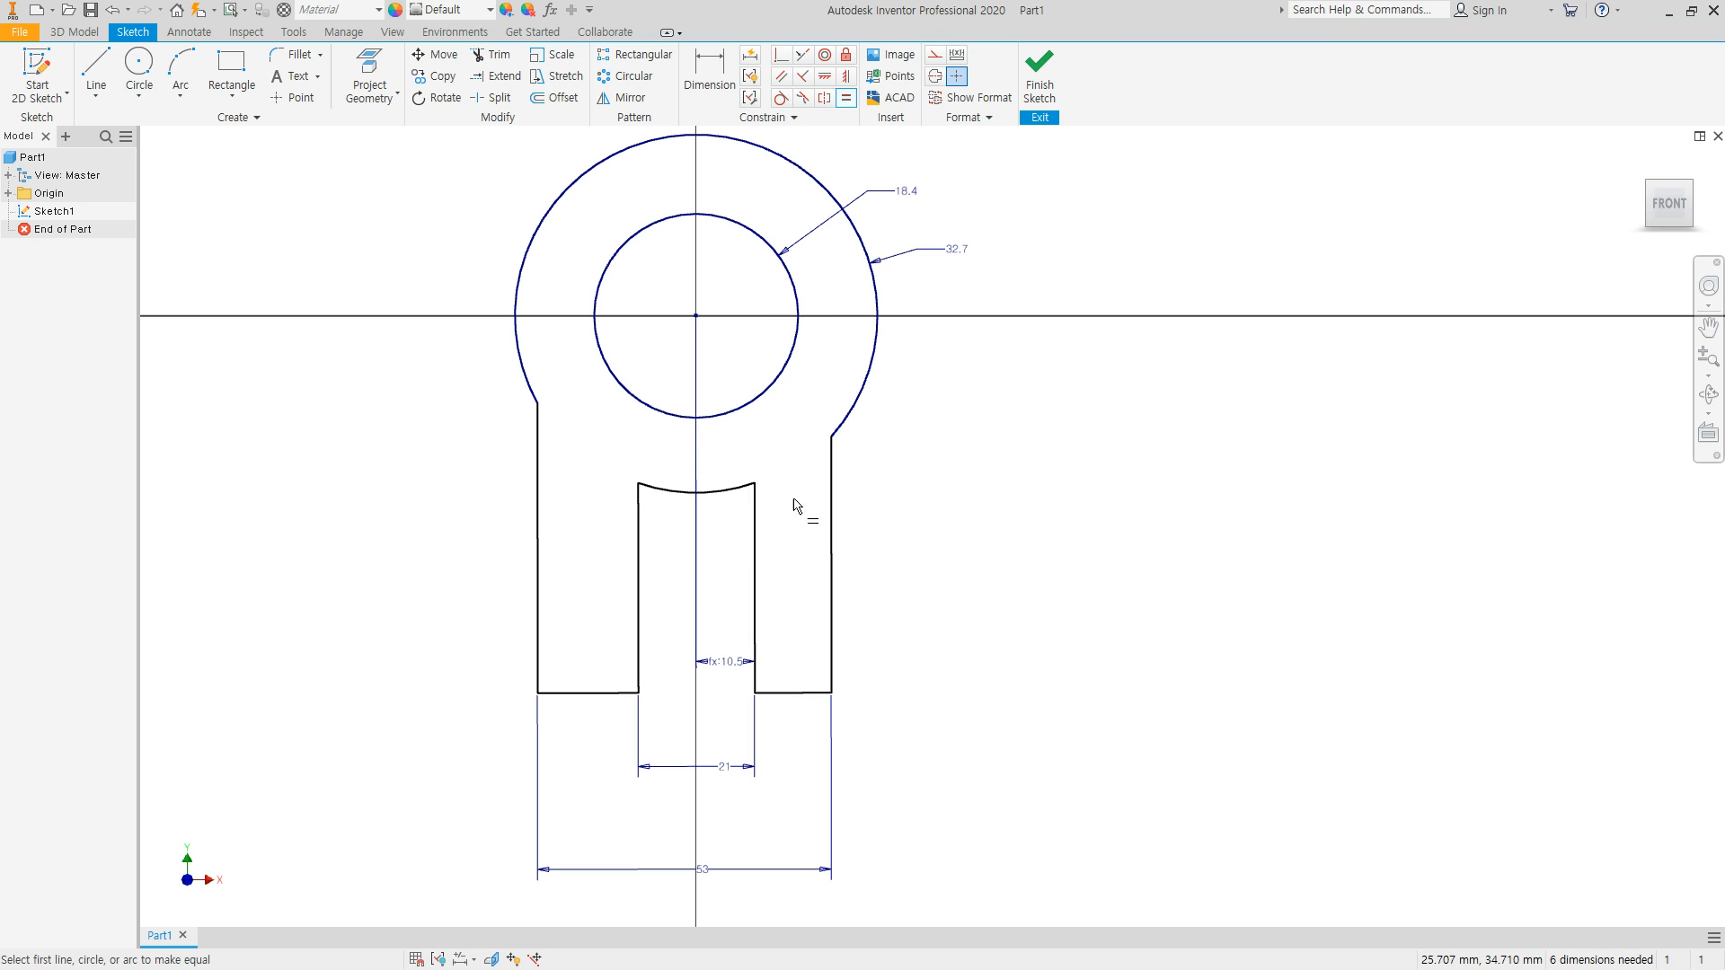
pyautogui.click(793, 693)
pyautogui.click(600, 693)
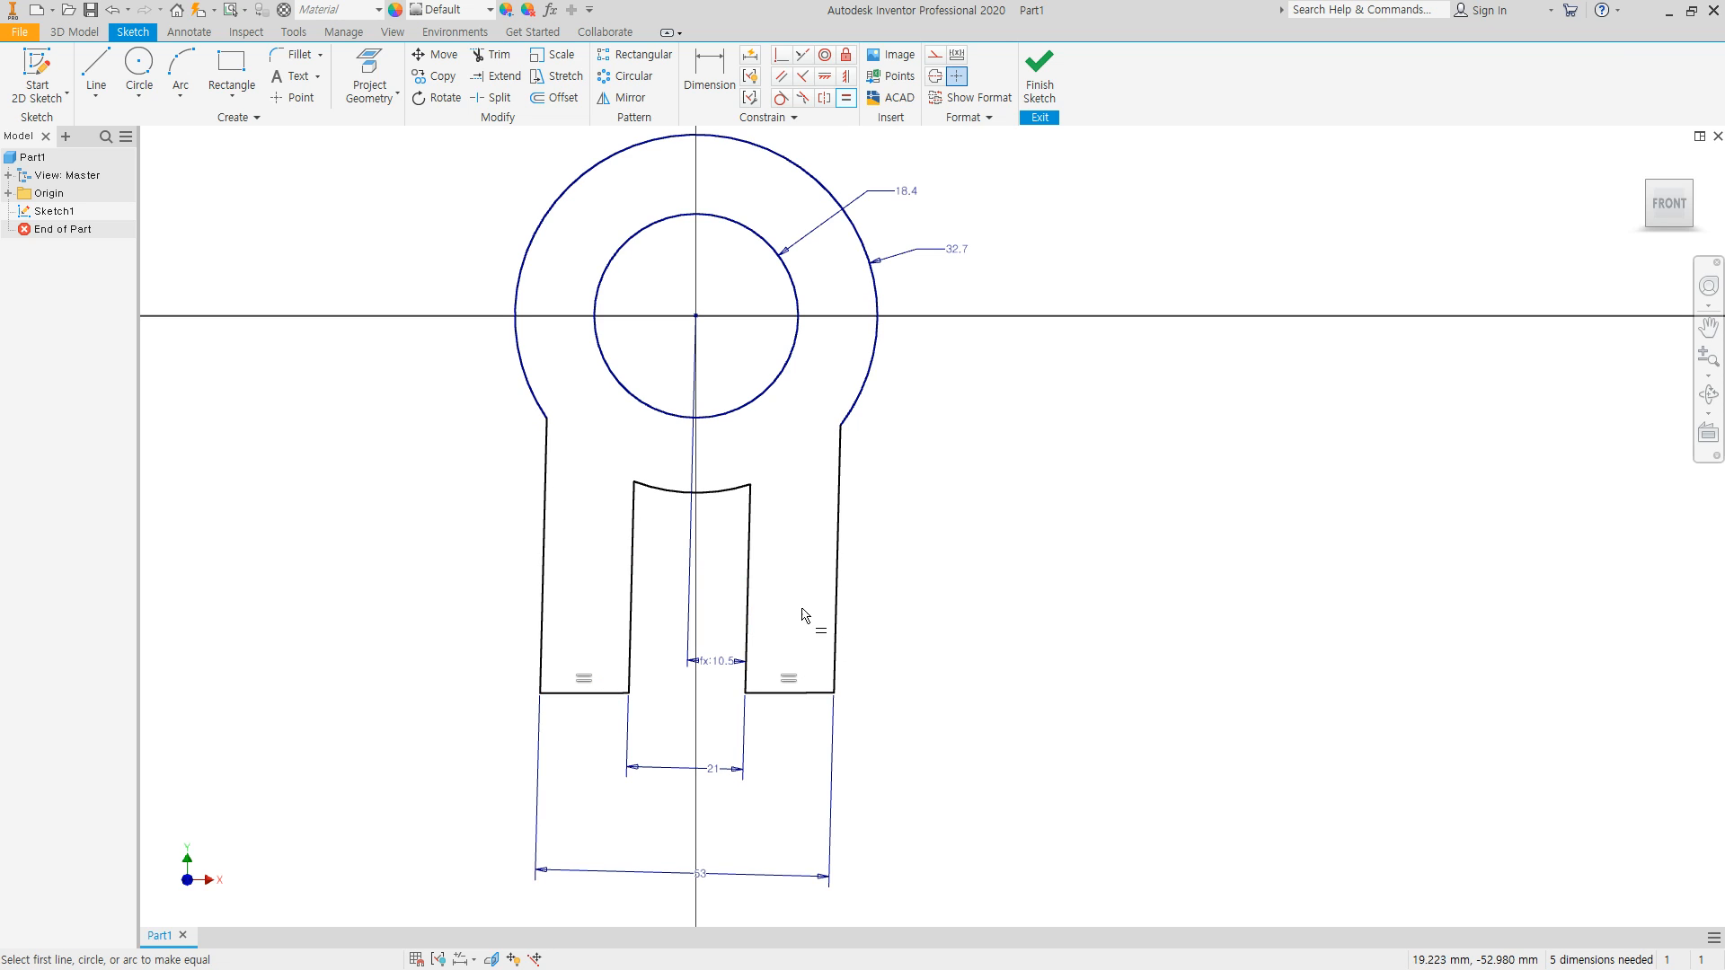
pyautogui.press('Escape')
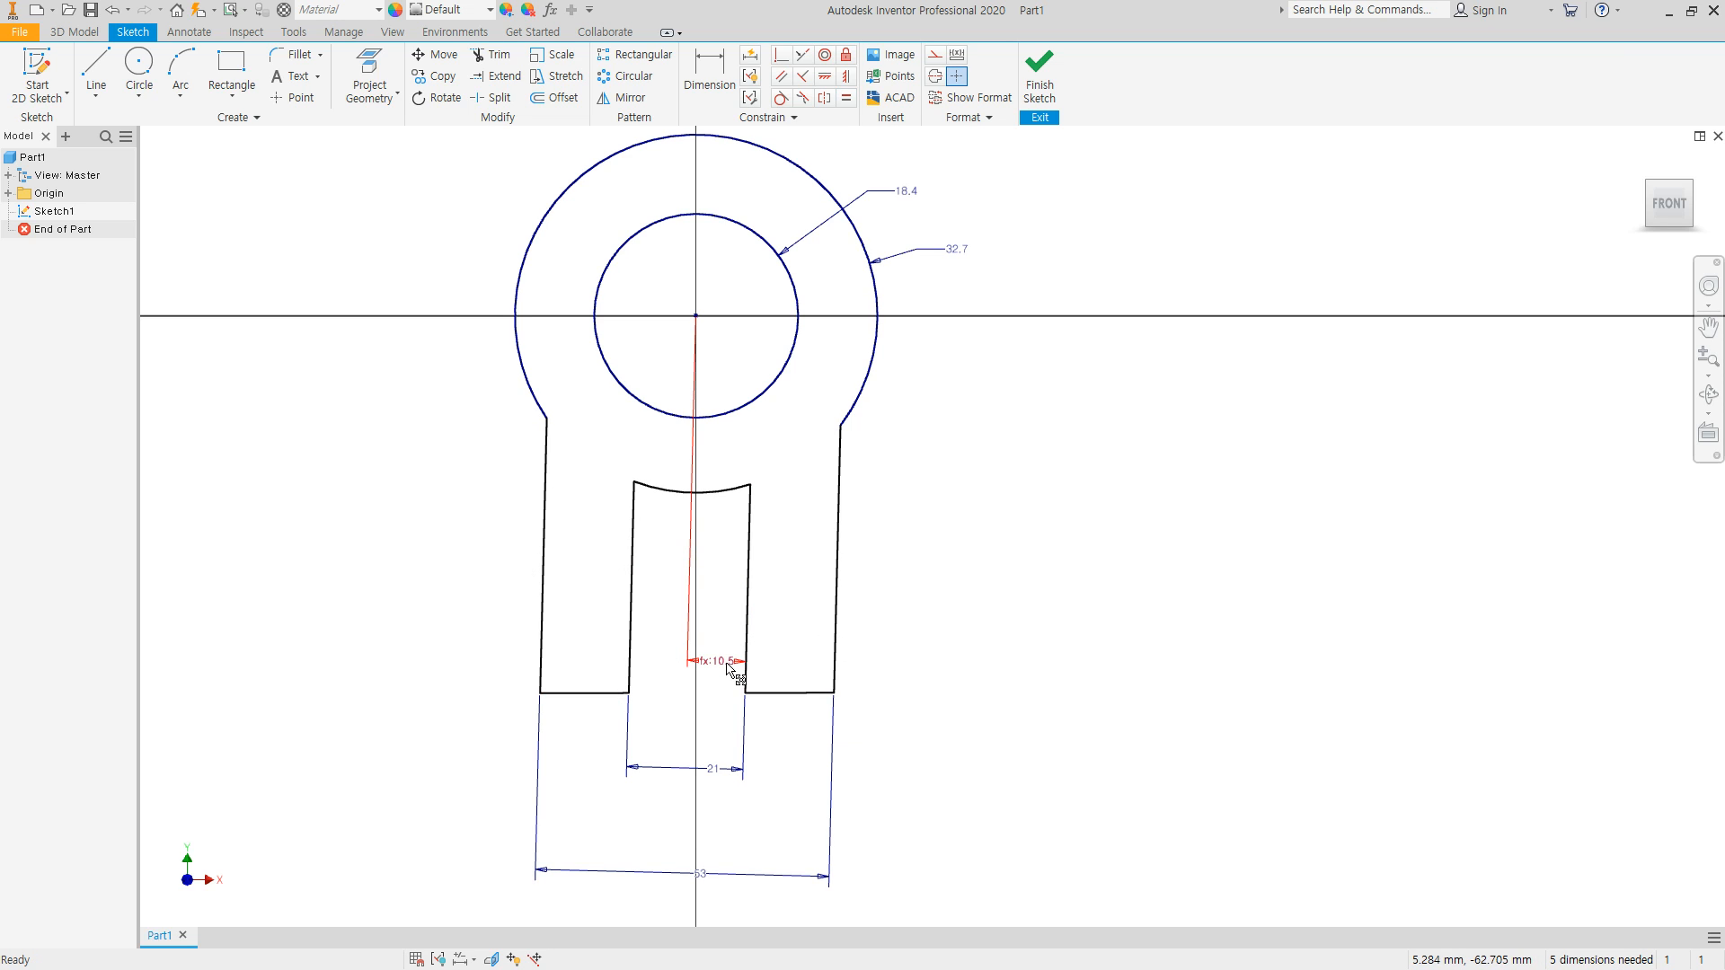
# Step: Apply a Vertical constraint to the left leg's inner edge
pyautogui.click(846, 79)
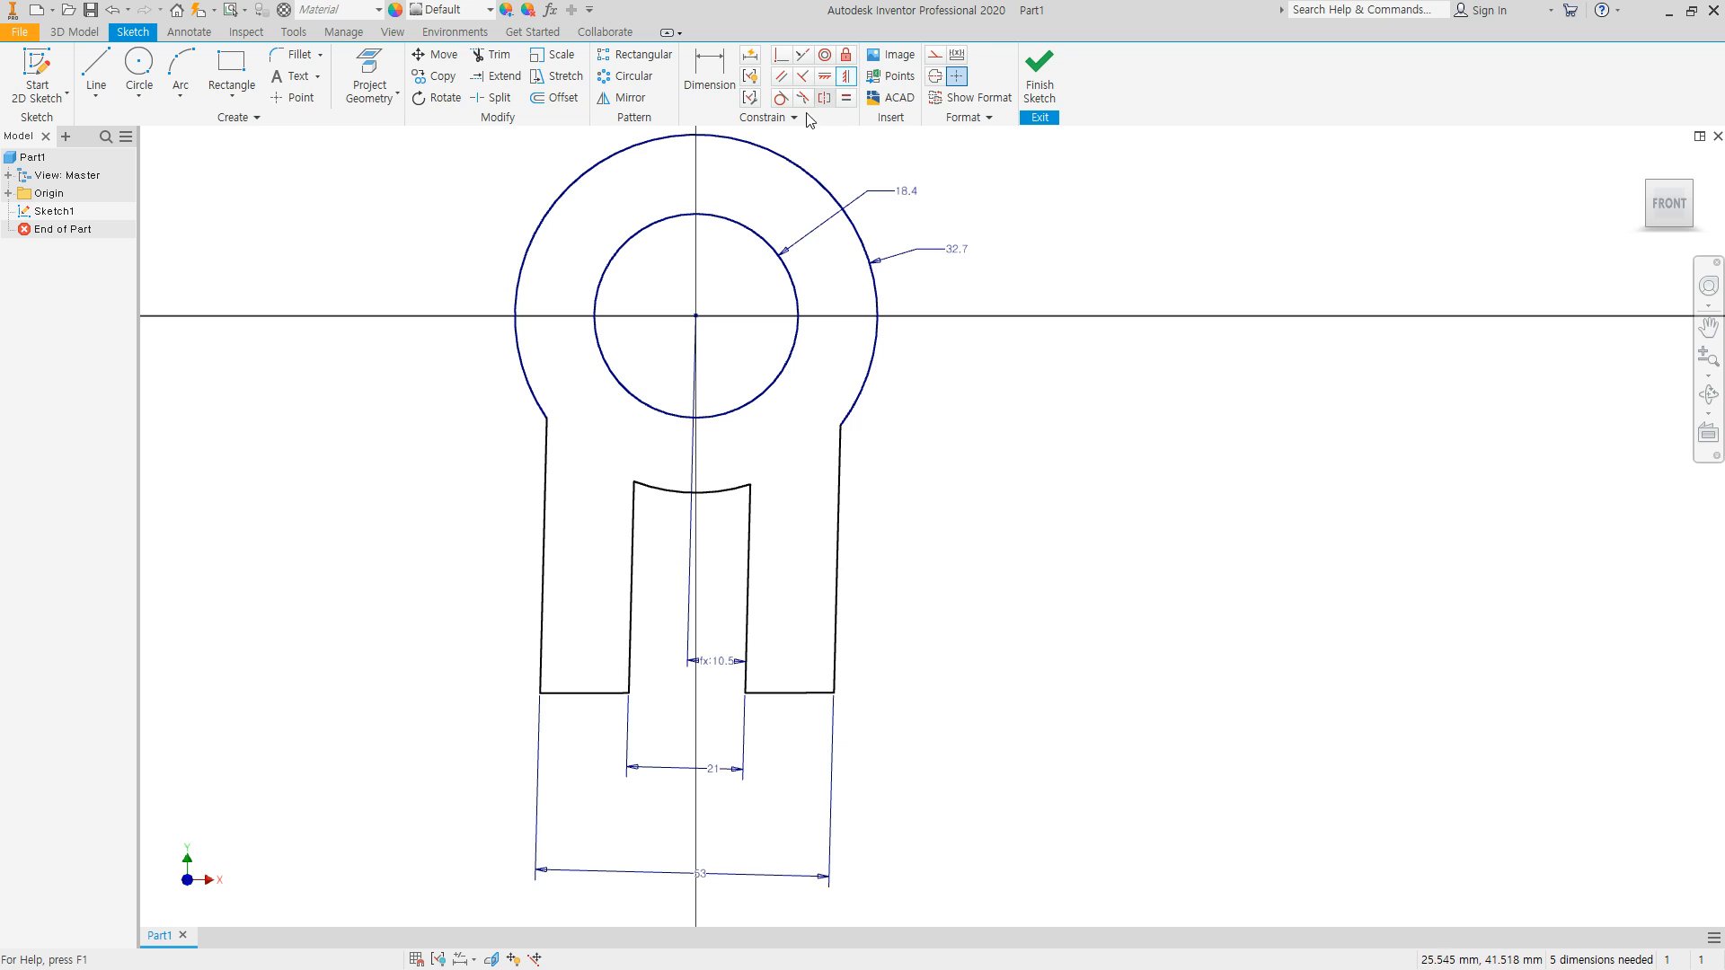
pyautogui.click(635, 572)
pyautogui.press('Escape')
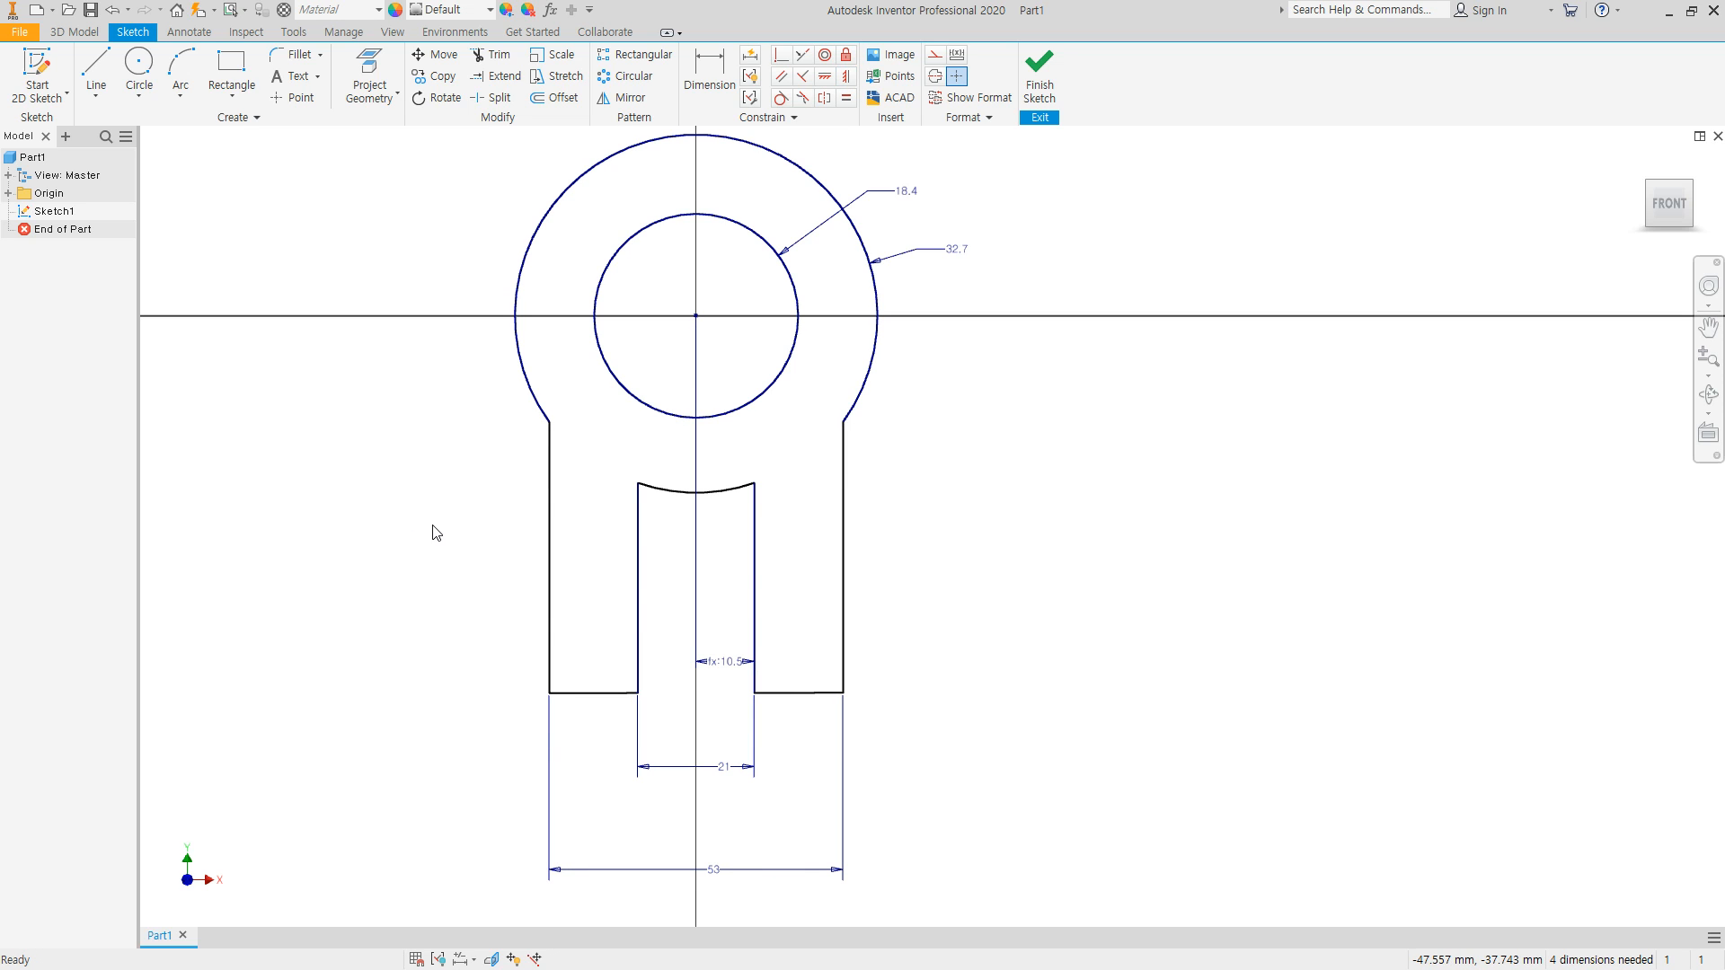
# Step: Dimension the vertical distance from the origin to the left leg's bottom outer corner as 14.4+43.5 mm
pyautogui.click(709, 70)
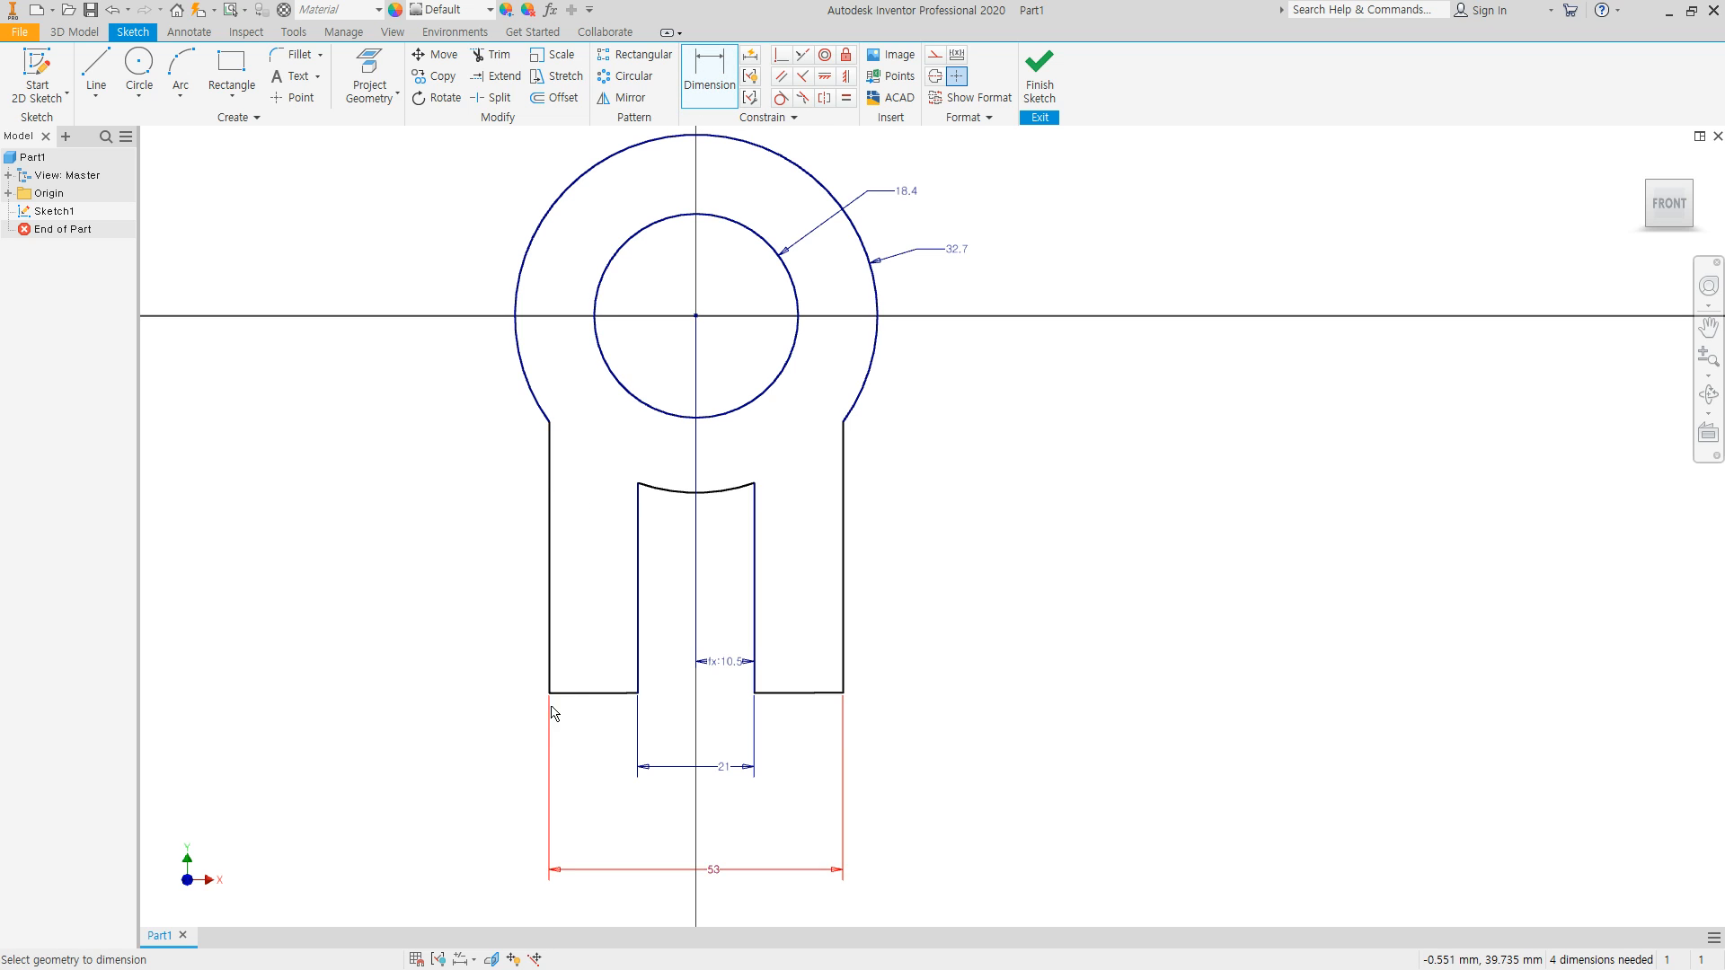
pyautogui.click(696, 316)
pyautogui.click(351, 430)
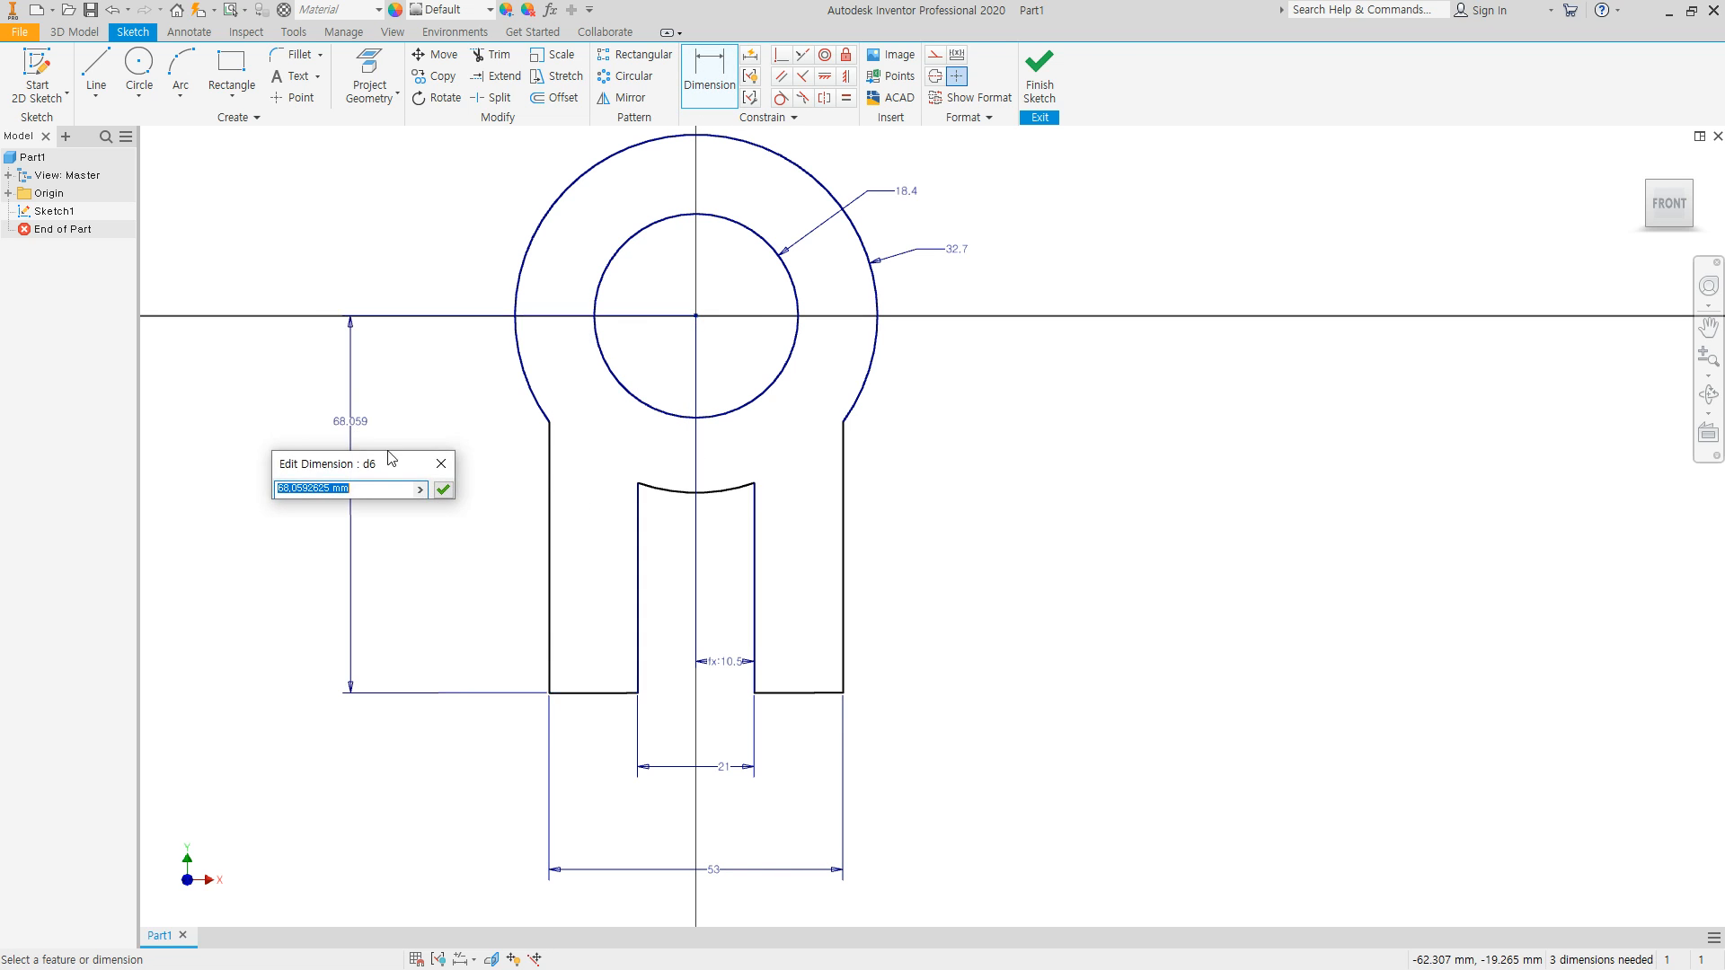
pyautogui.write('14,4+43,5')
pyautogui.press('Return')
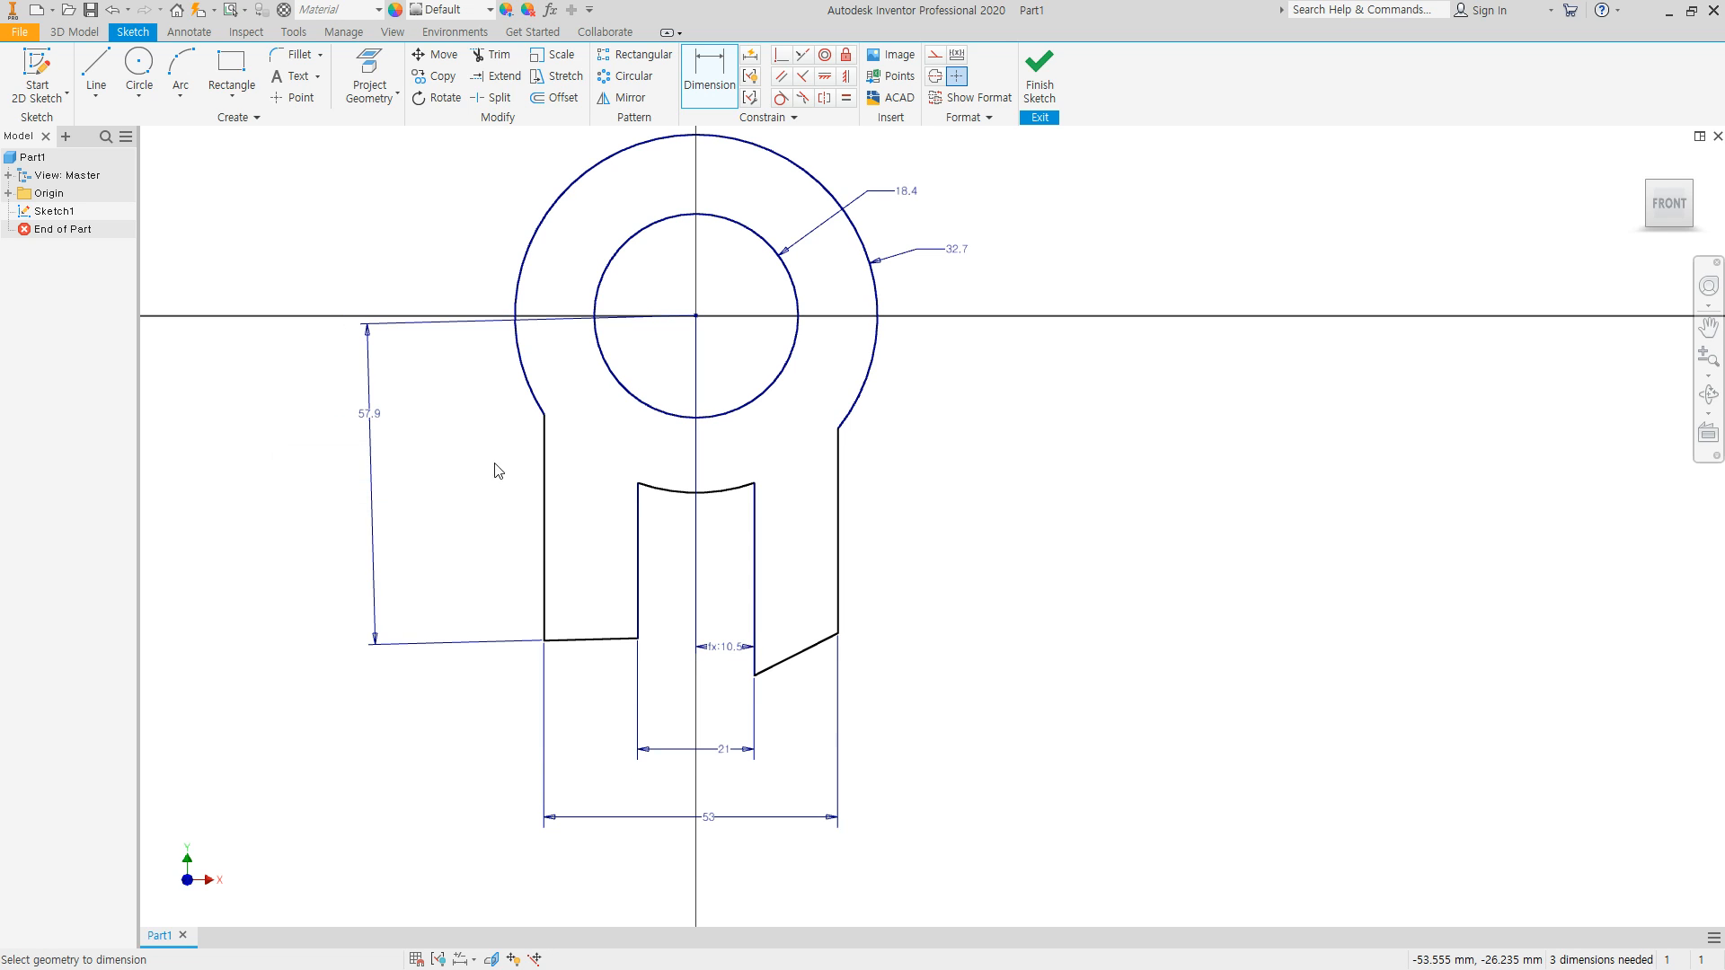
pyautogui.press('Escape')
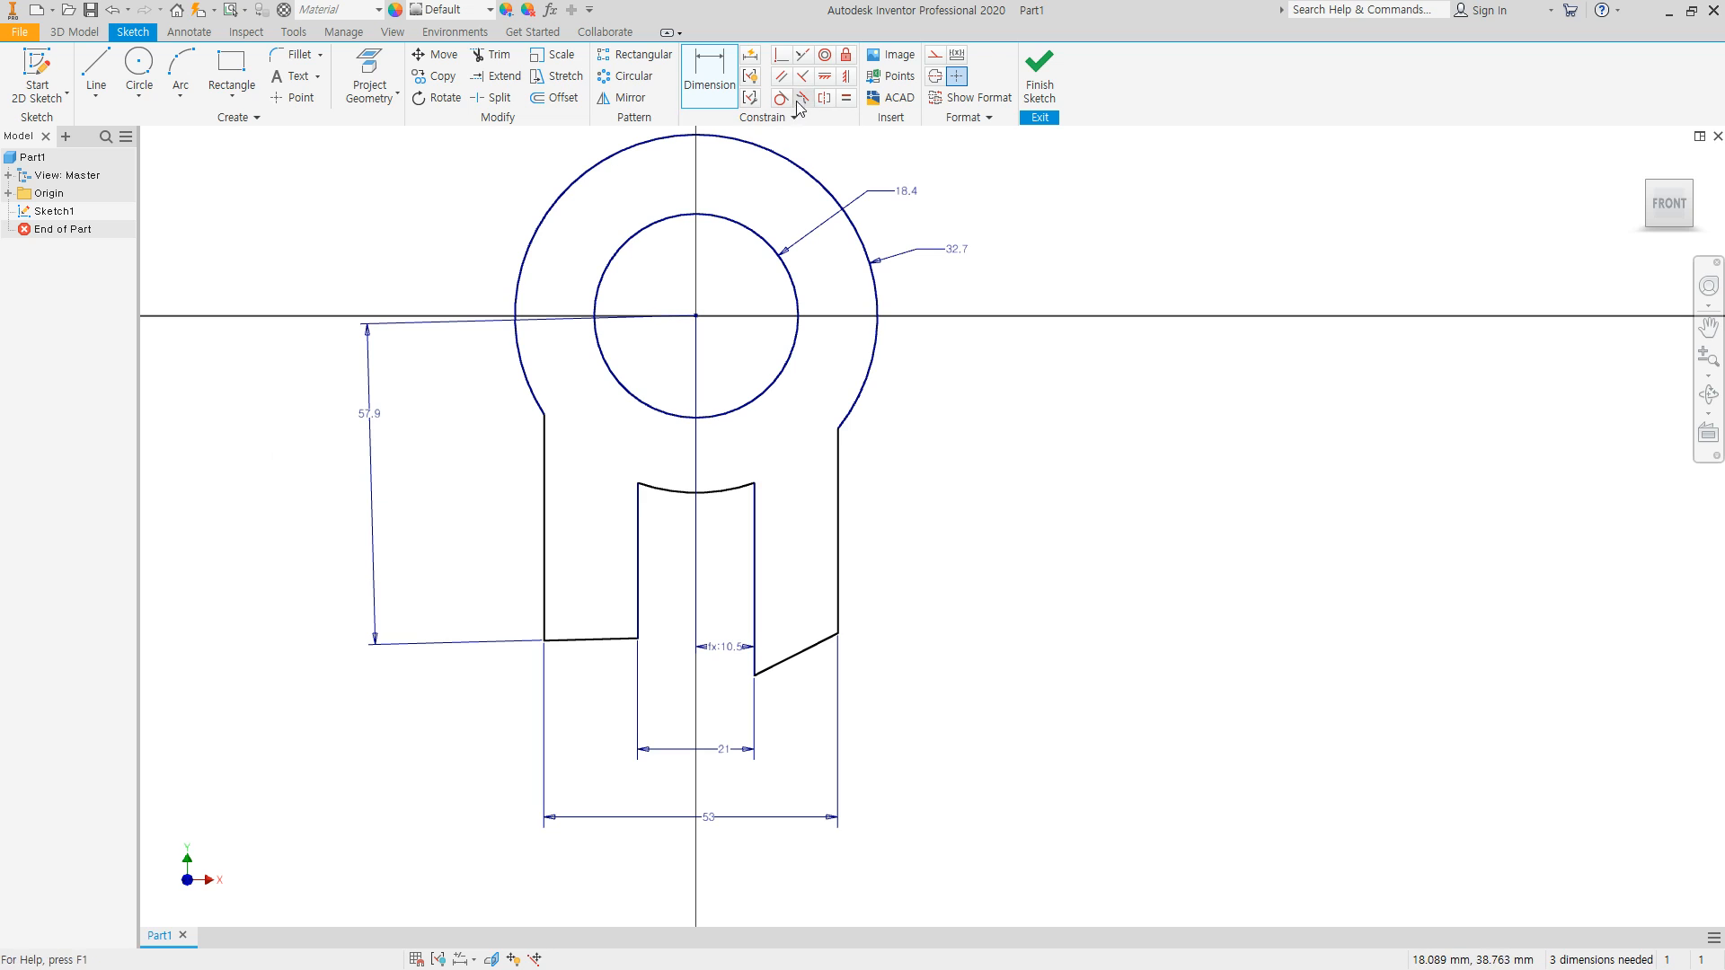
# Step: Apply Horizontal constraints to the bottom edges of both legs
pyautogui.click(825, 78)
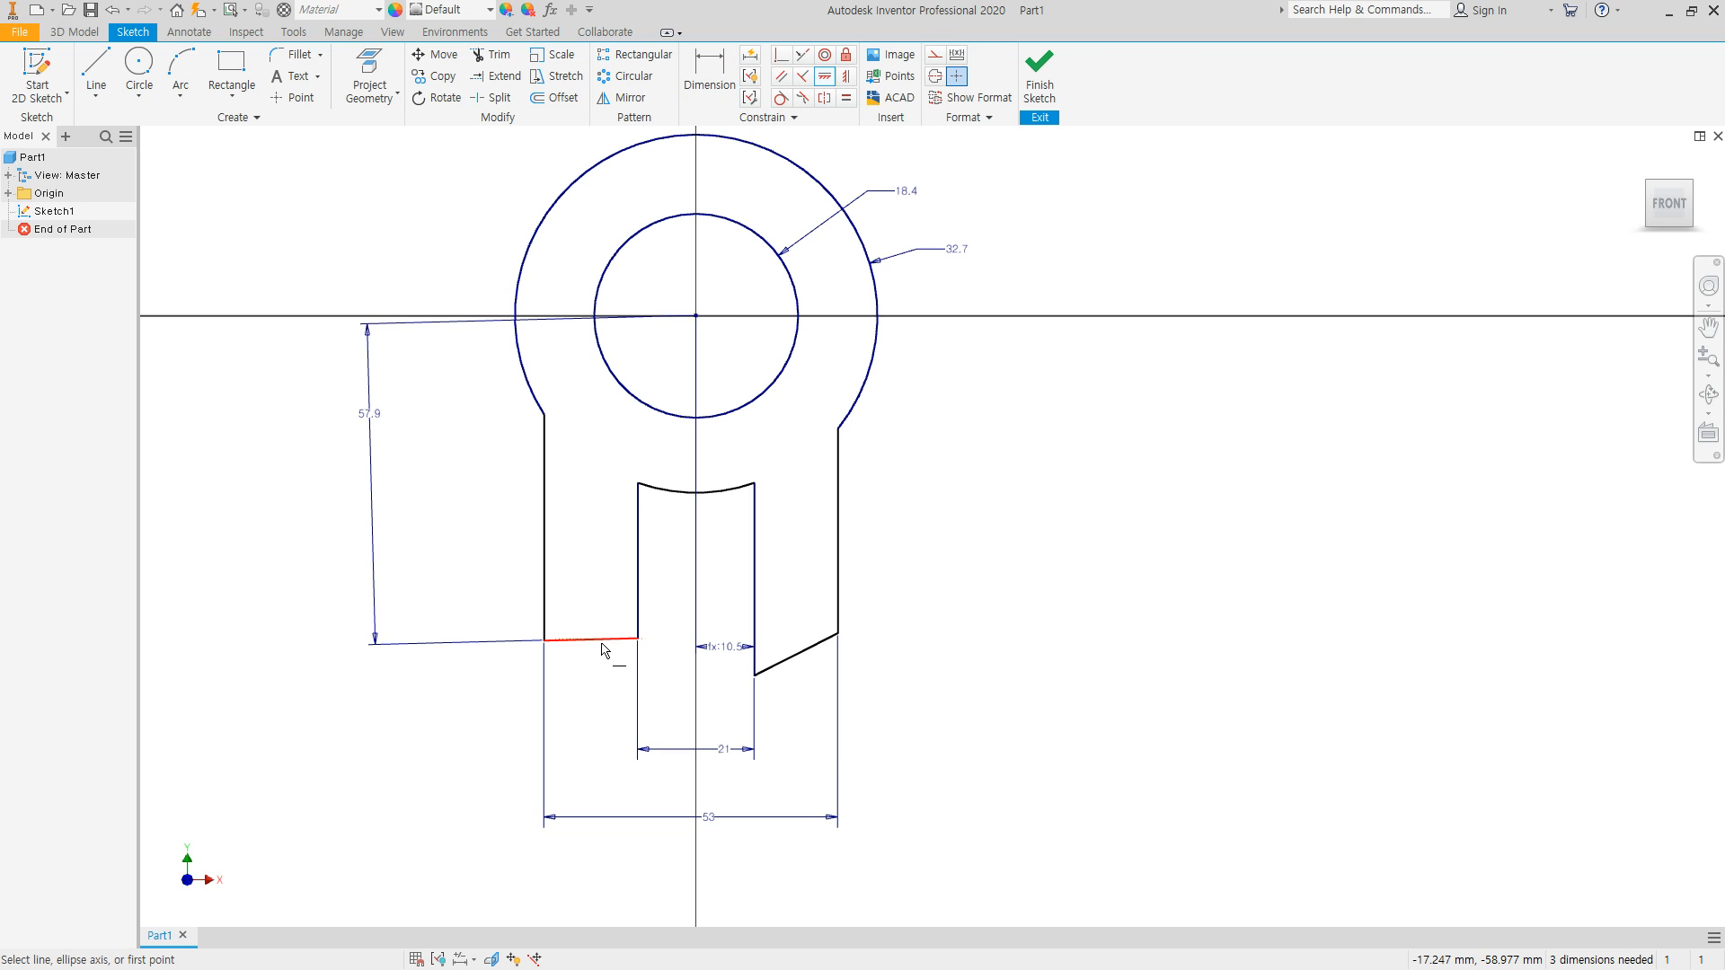
pyautogui.click(601, 648)
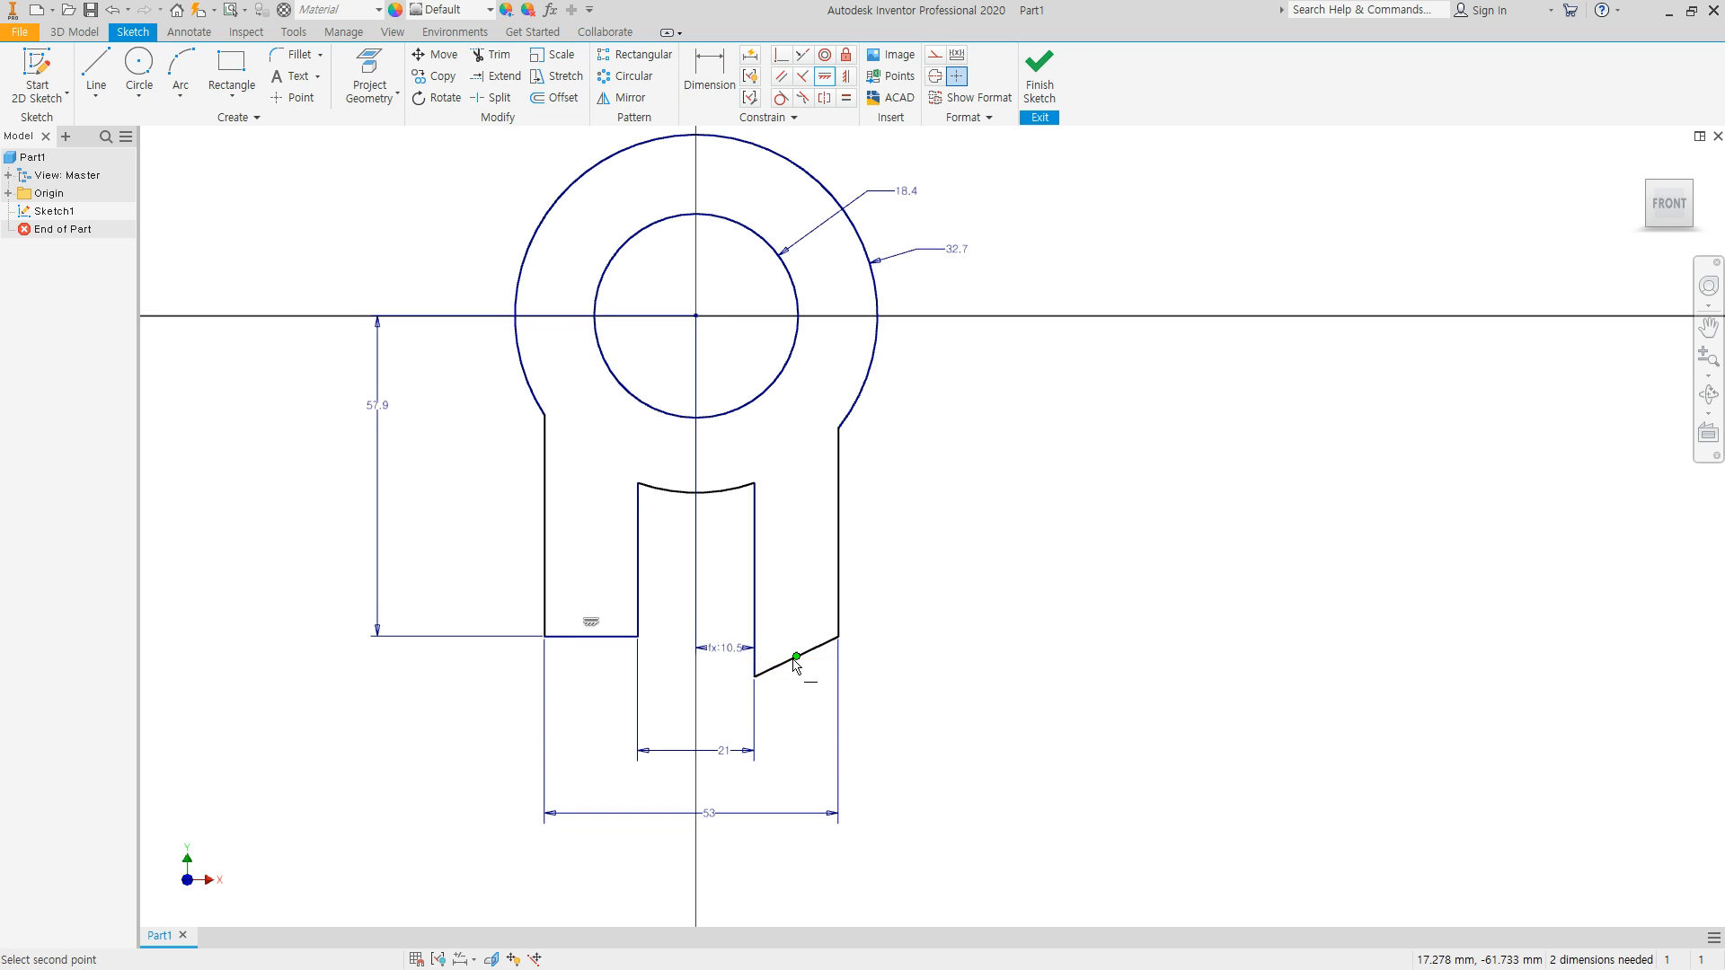
pyautogui.click(824, 76)
pyautogui.click(781, 669)
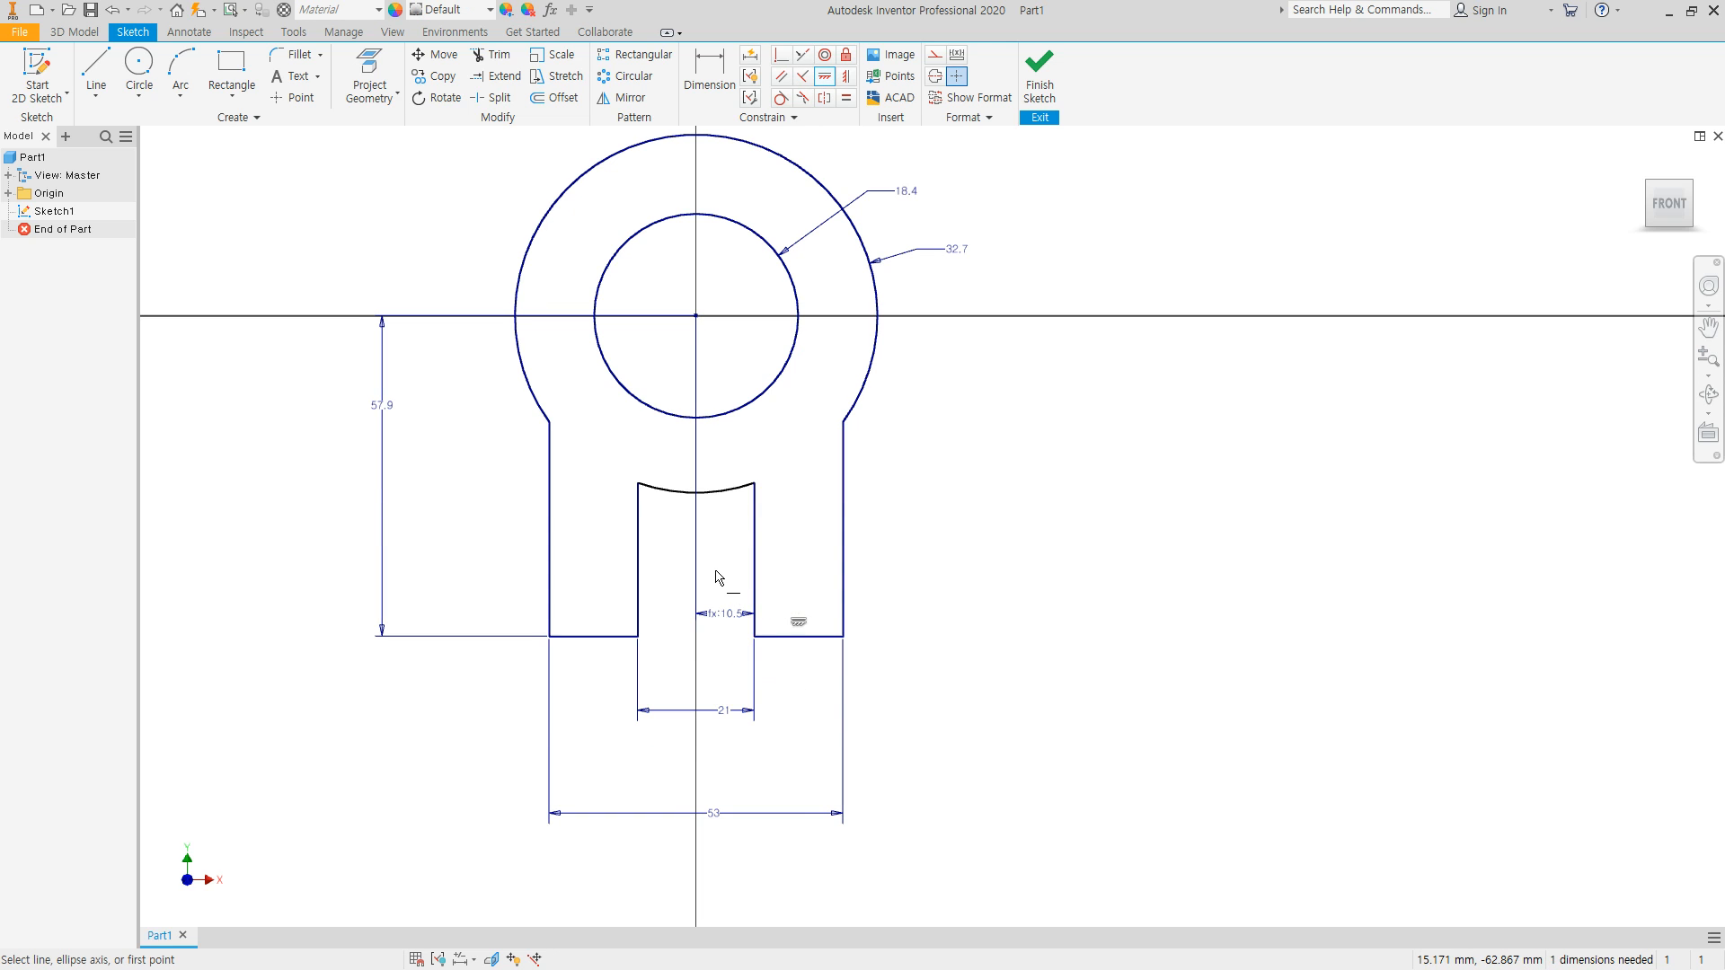
pyautogui.scroll(-3, 716, 571)
pyautogui.press('Escape')
# Step: Add a radius dimension to the short arc between the legs and delete it again
pyautogui.moveTo(727, 488); pyautogui.dragTo(724, 627, button='middle')
pyautogui.scroll(3, 726, 626)
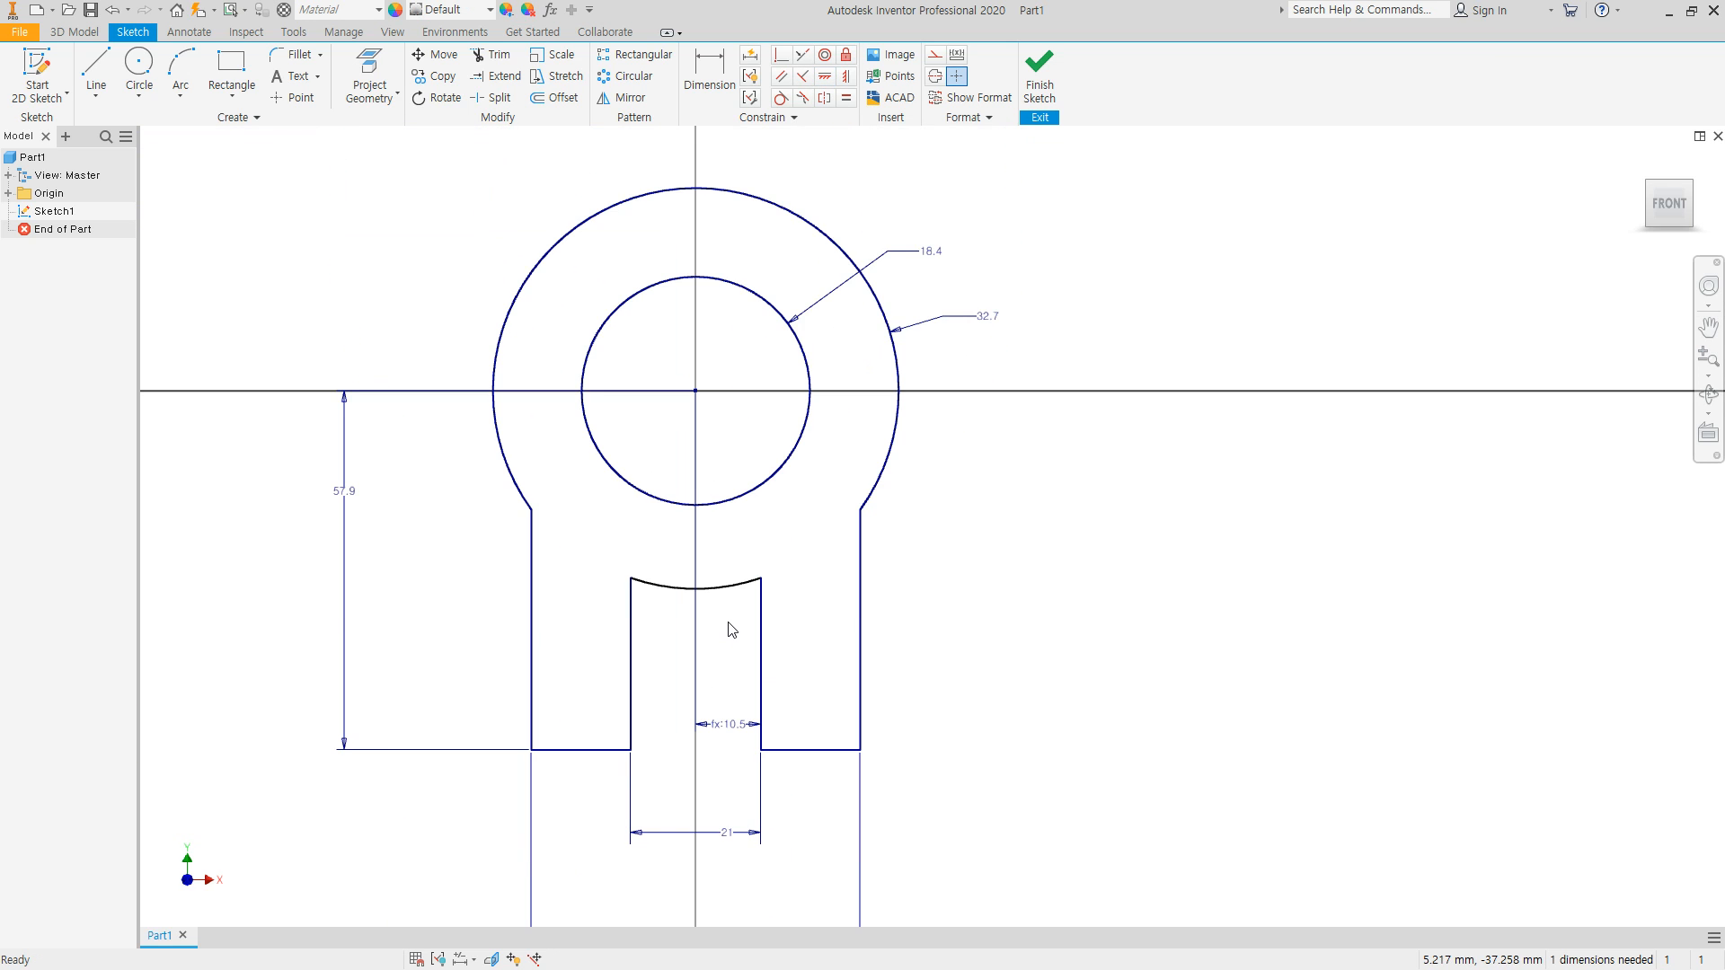
pyautogui.press('d')
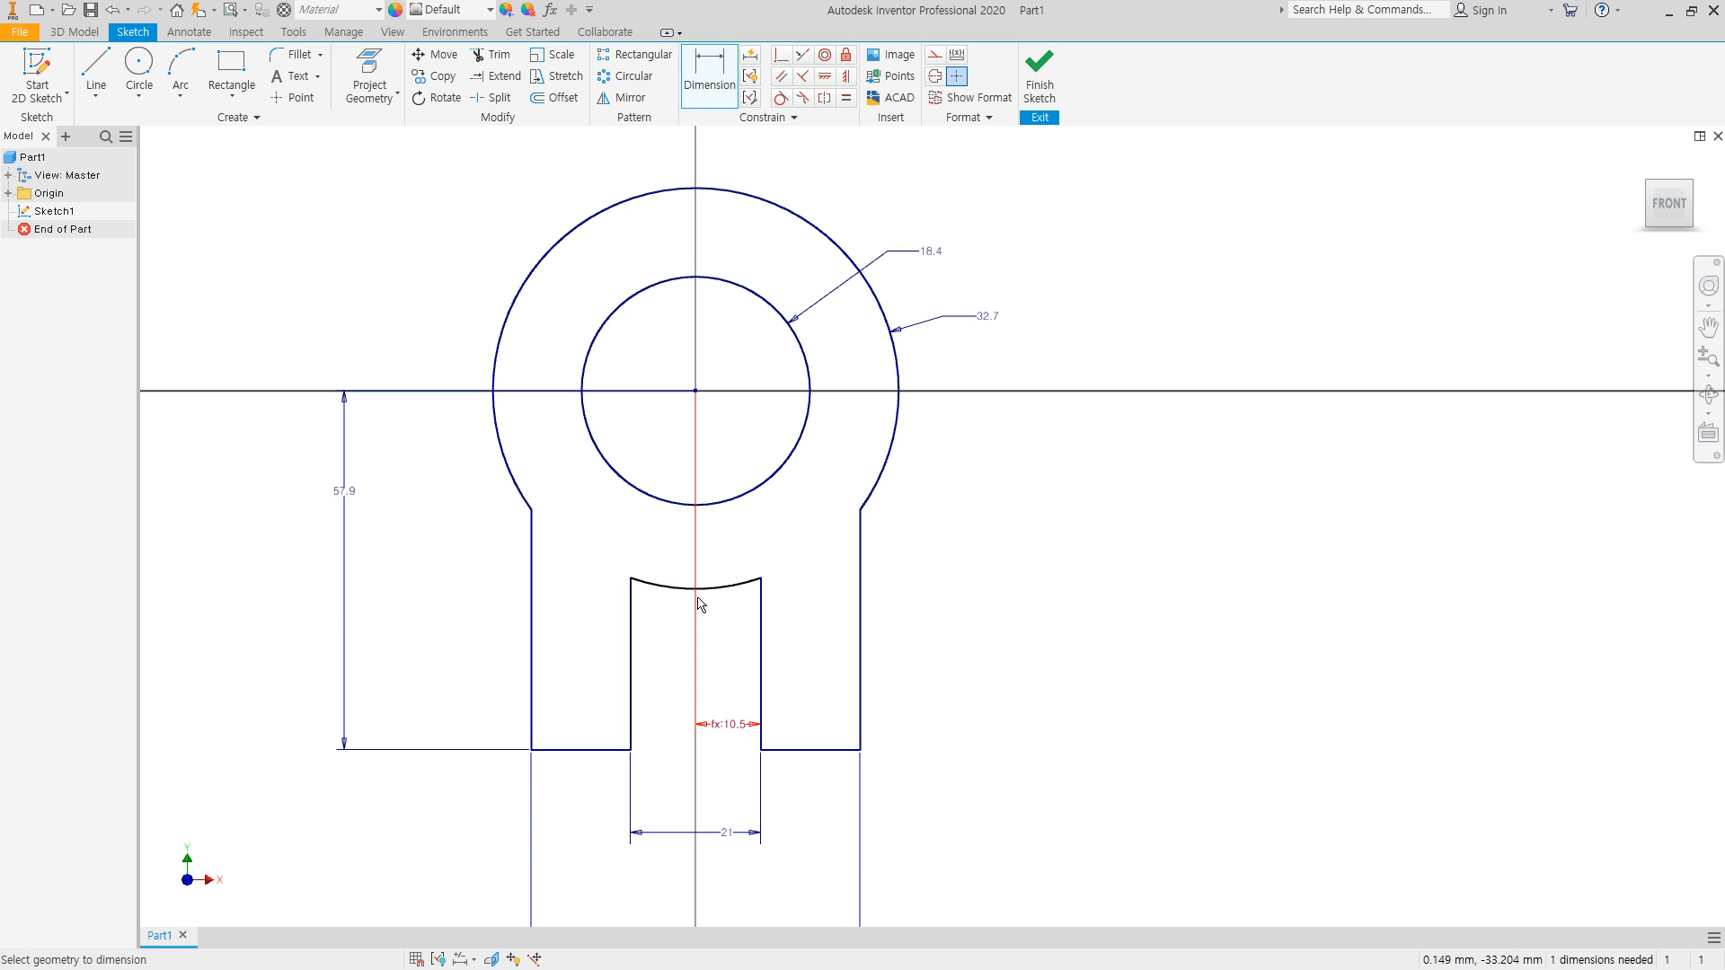
pyautogui.click(674, 591)
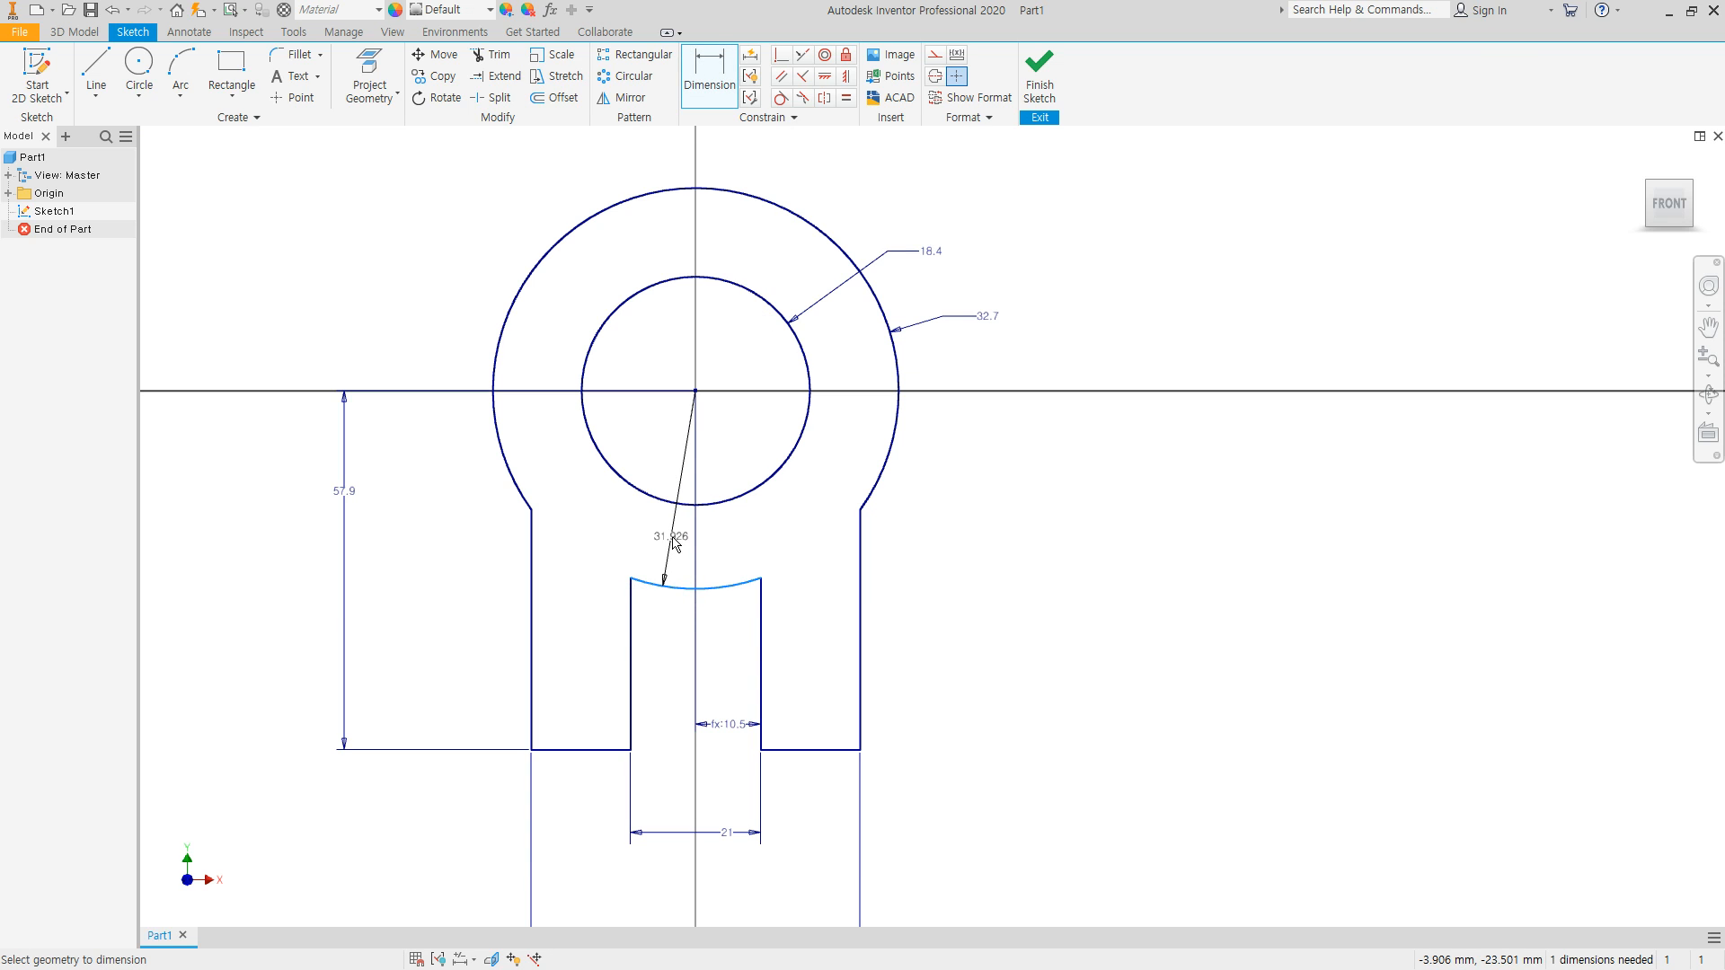
pyautogui.click(673, 543)
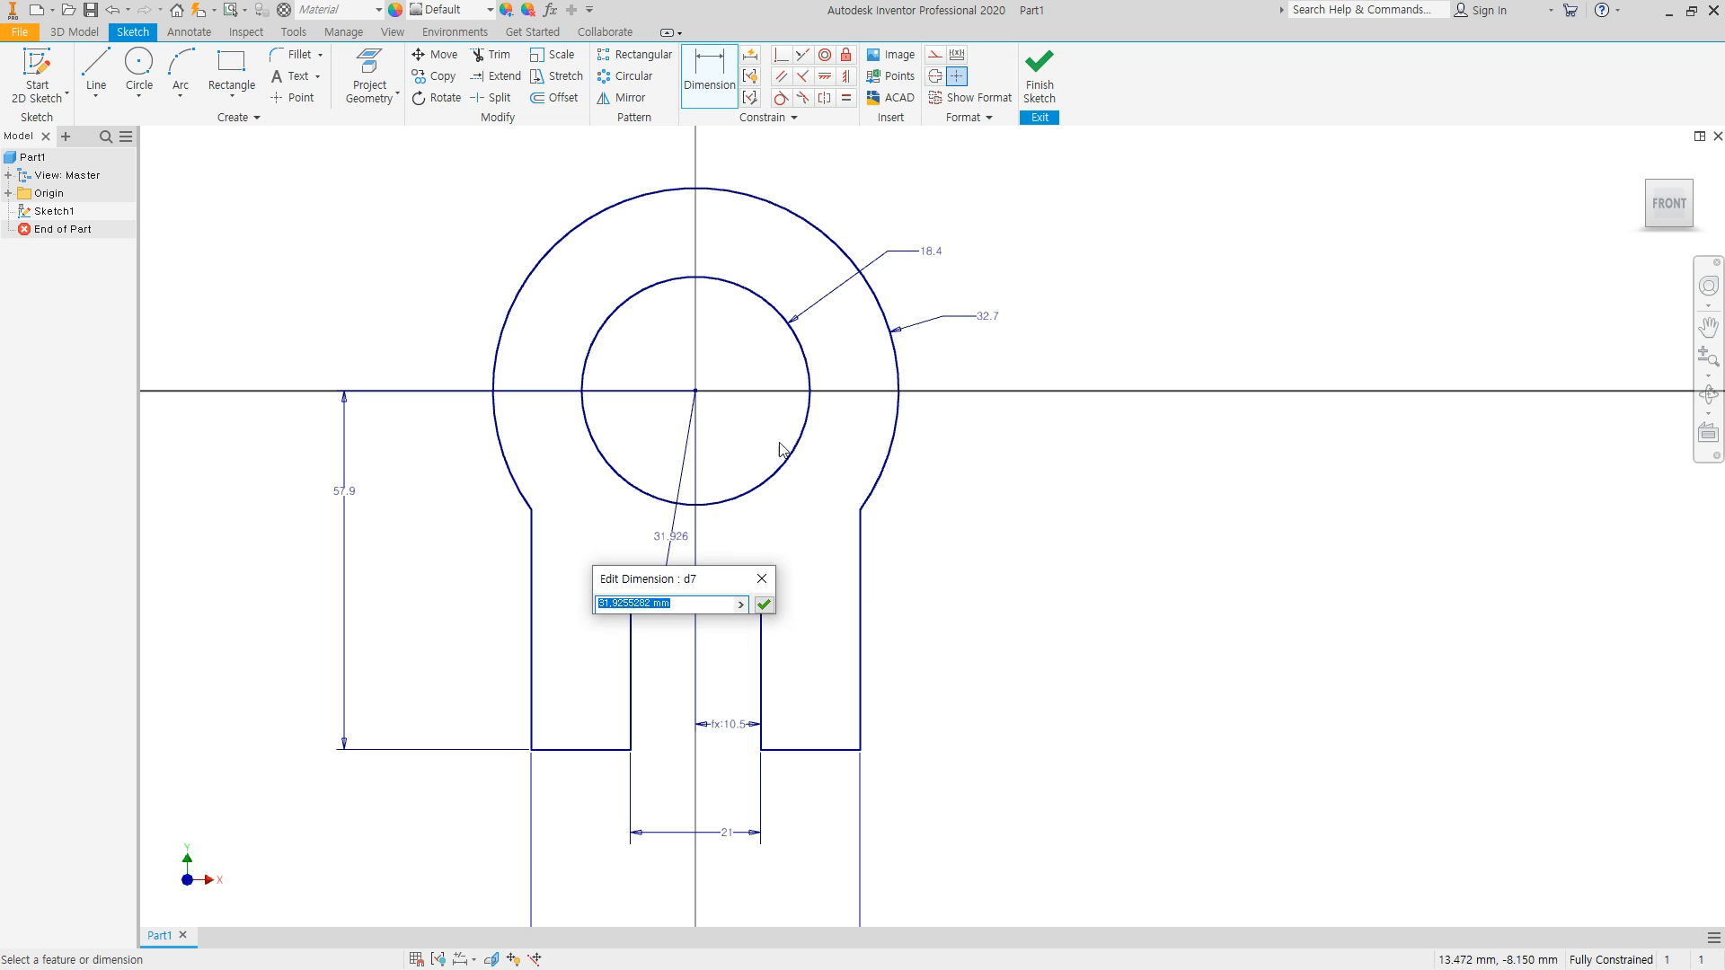
pyautogui.press('Return')
pyautogui.press('Escape')
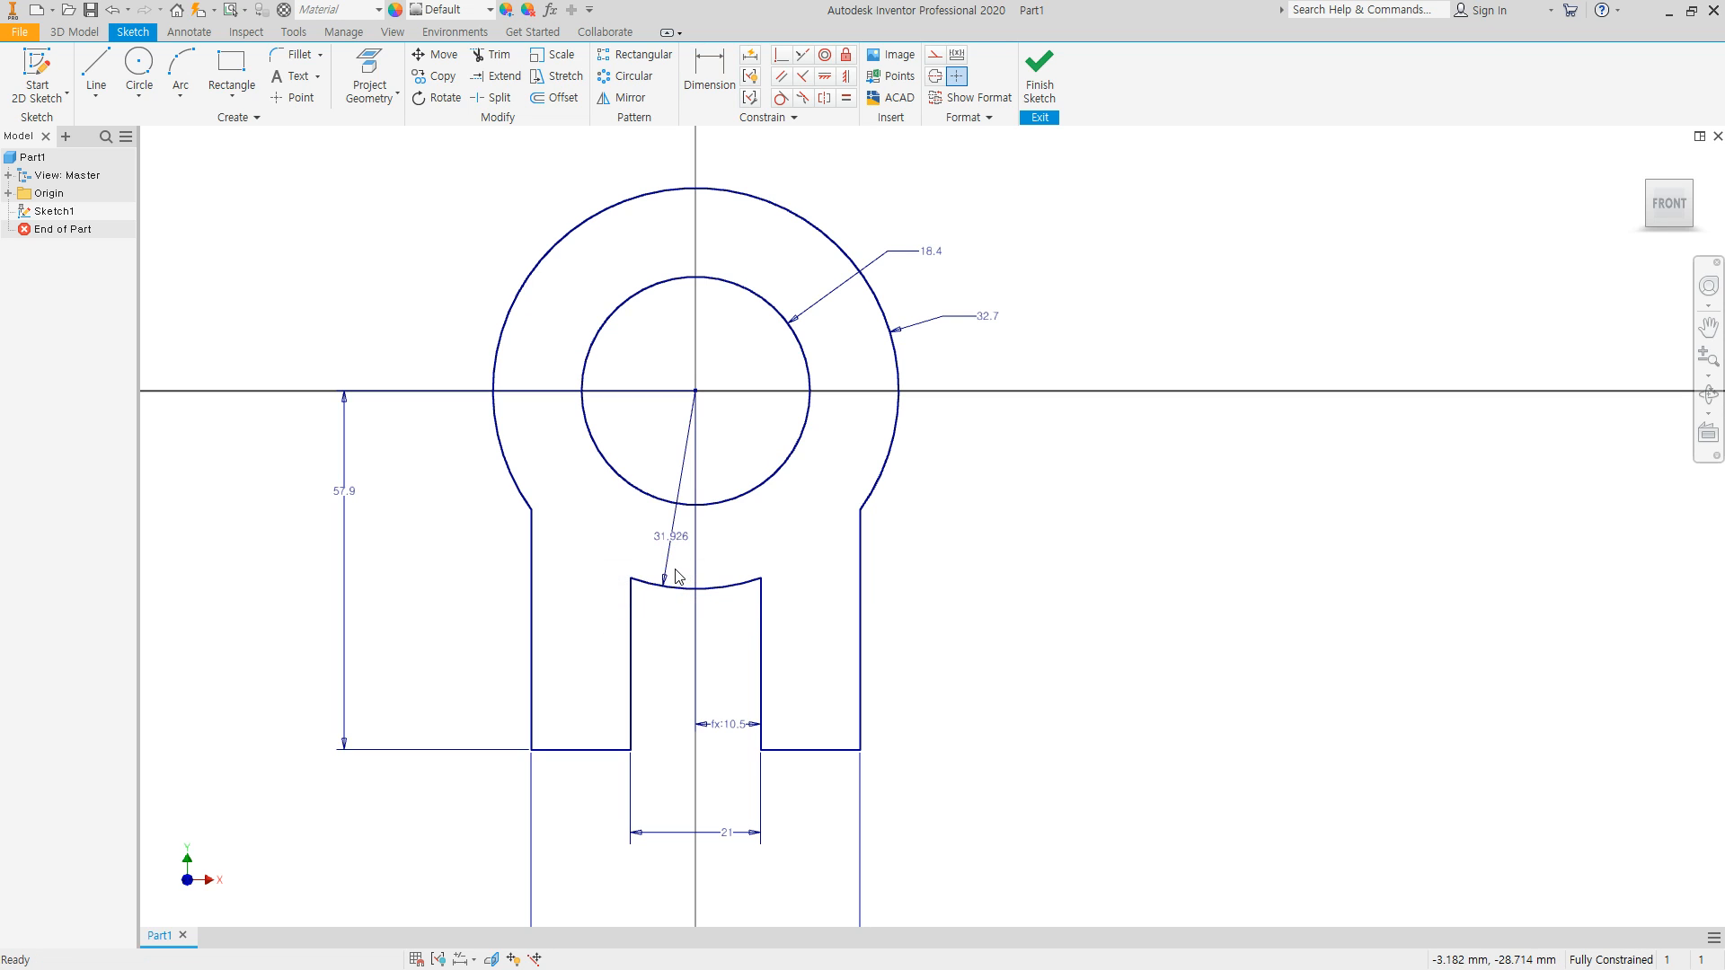
pyautogui.click(682, 540)
pyautogui.press('Delete')
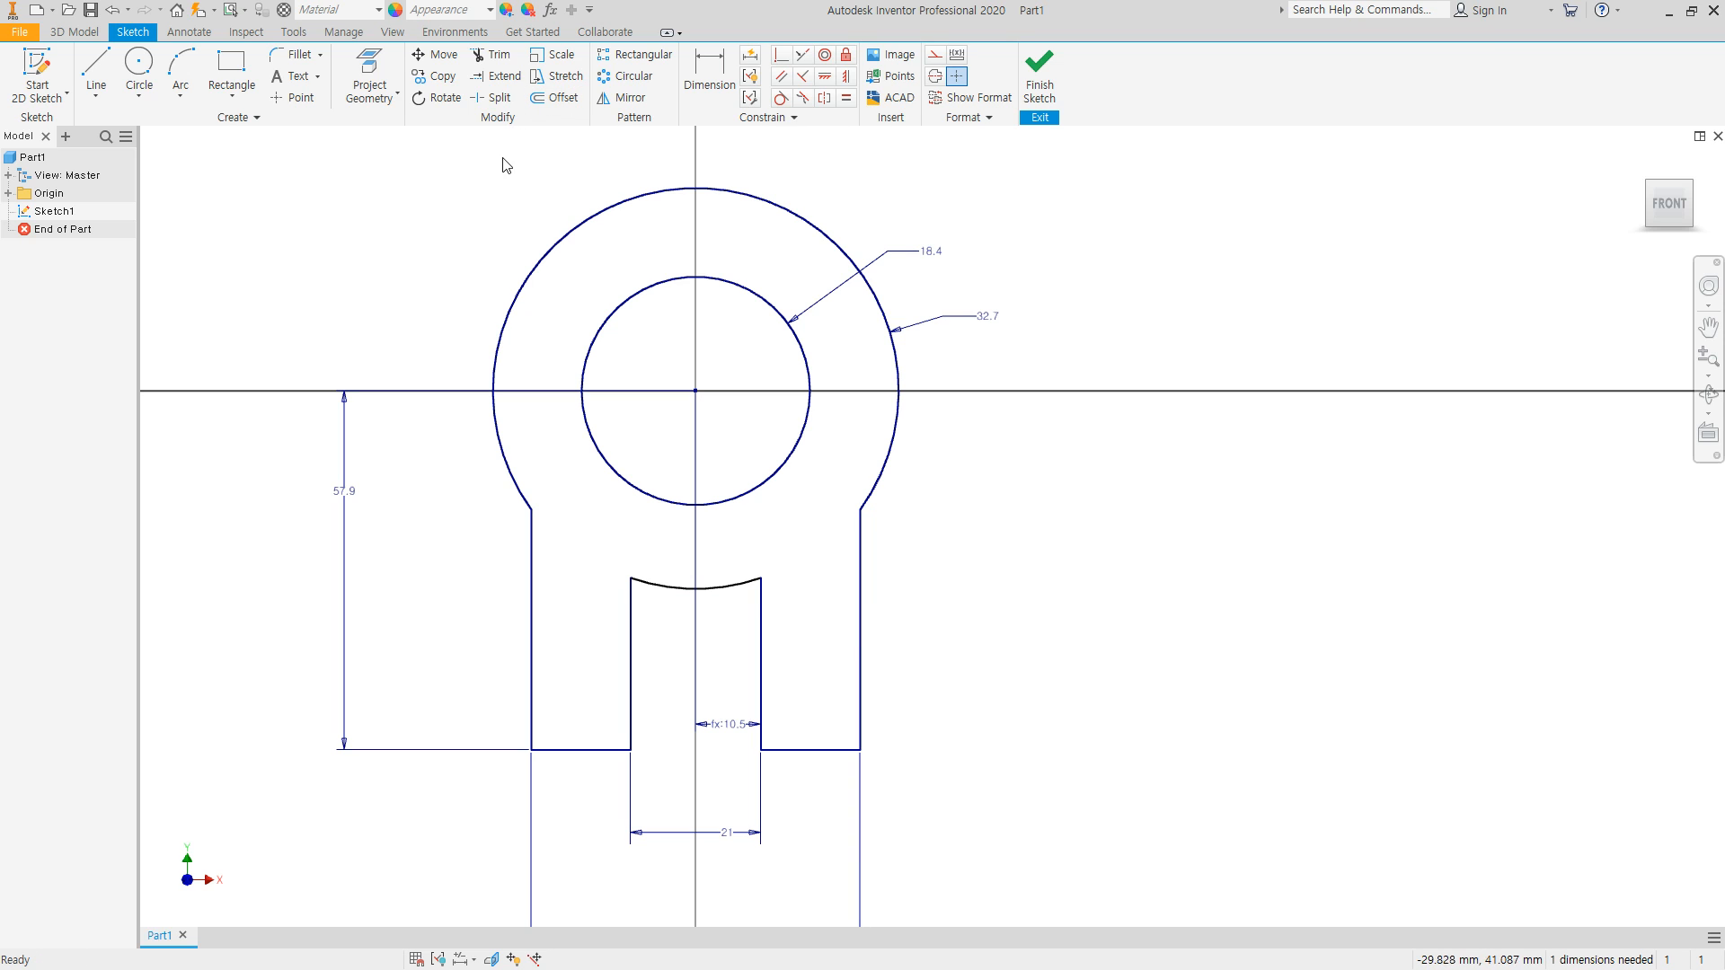
# Step: Extend the inner edges of both legs up to the inner circle
pyautogui.click(495, 75)
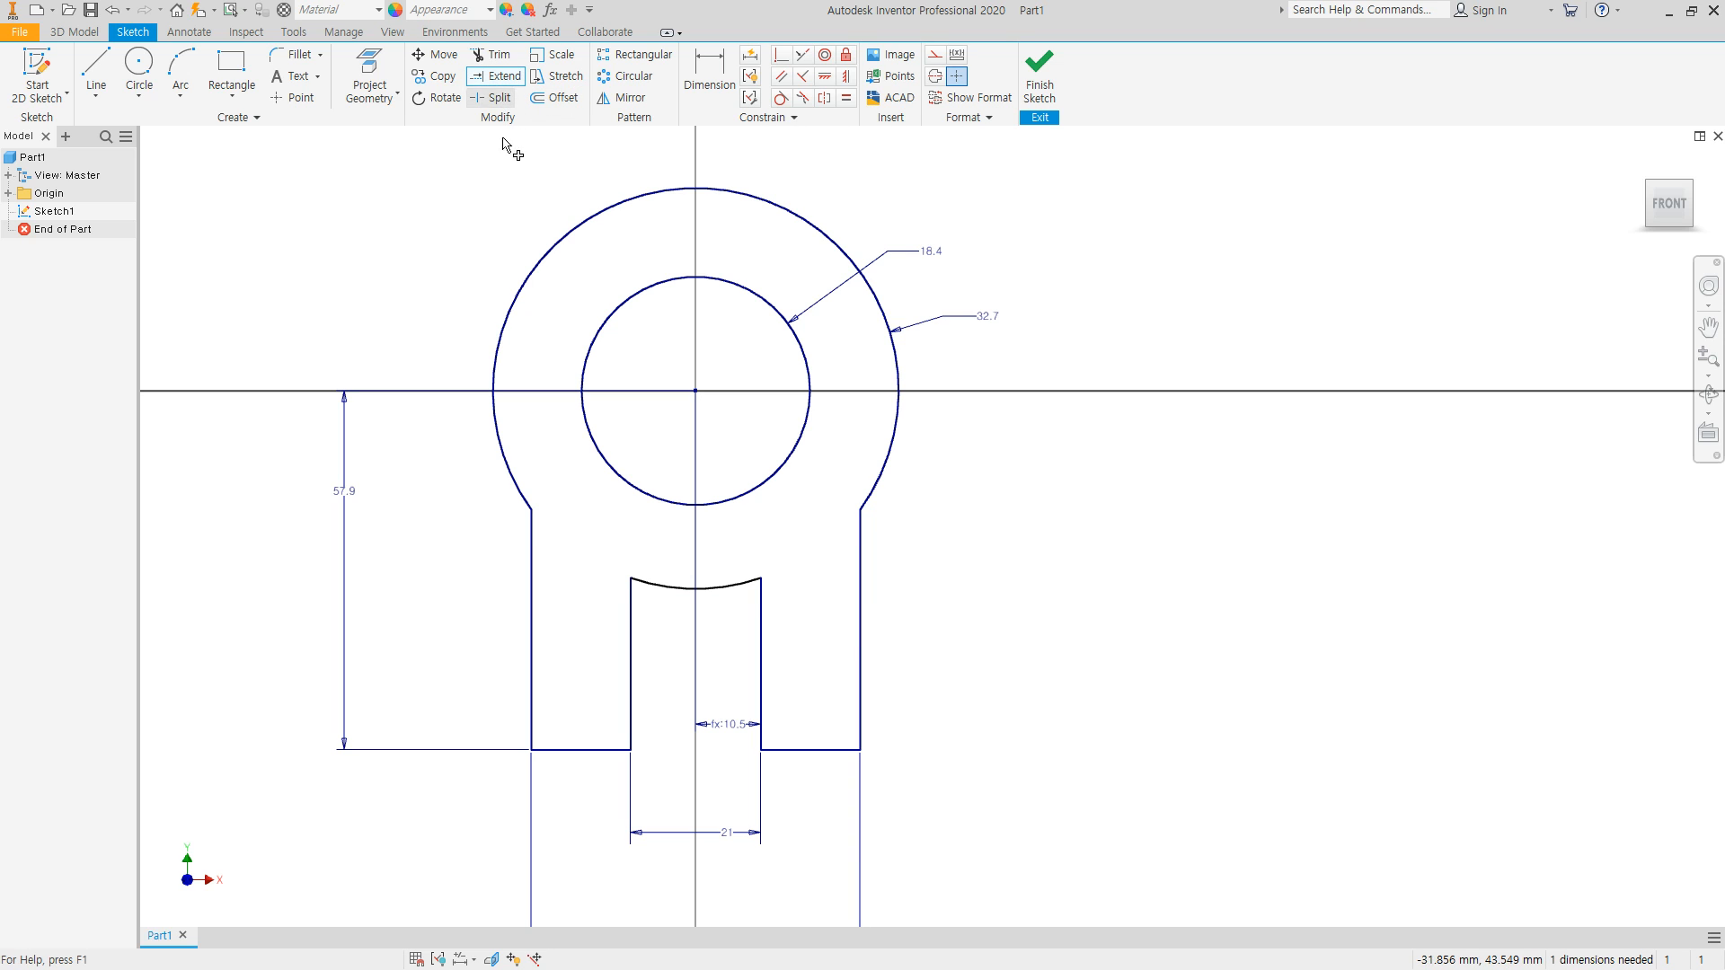
pyautogui.click(631, 595)
pyautogui.click(755, 600)
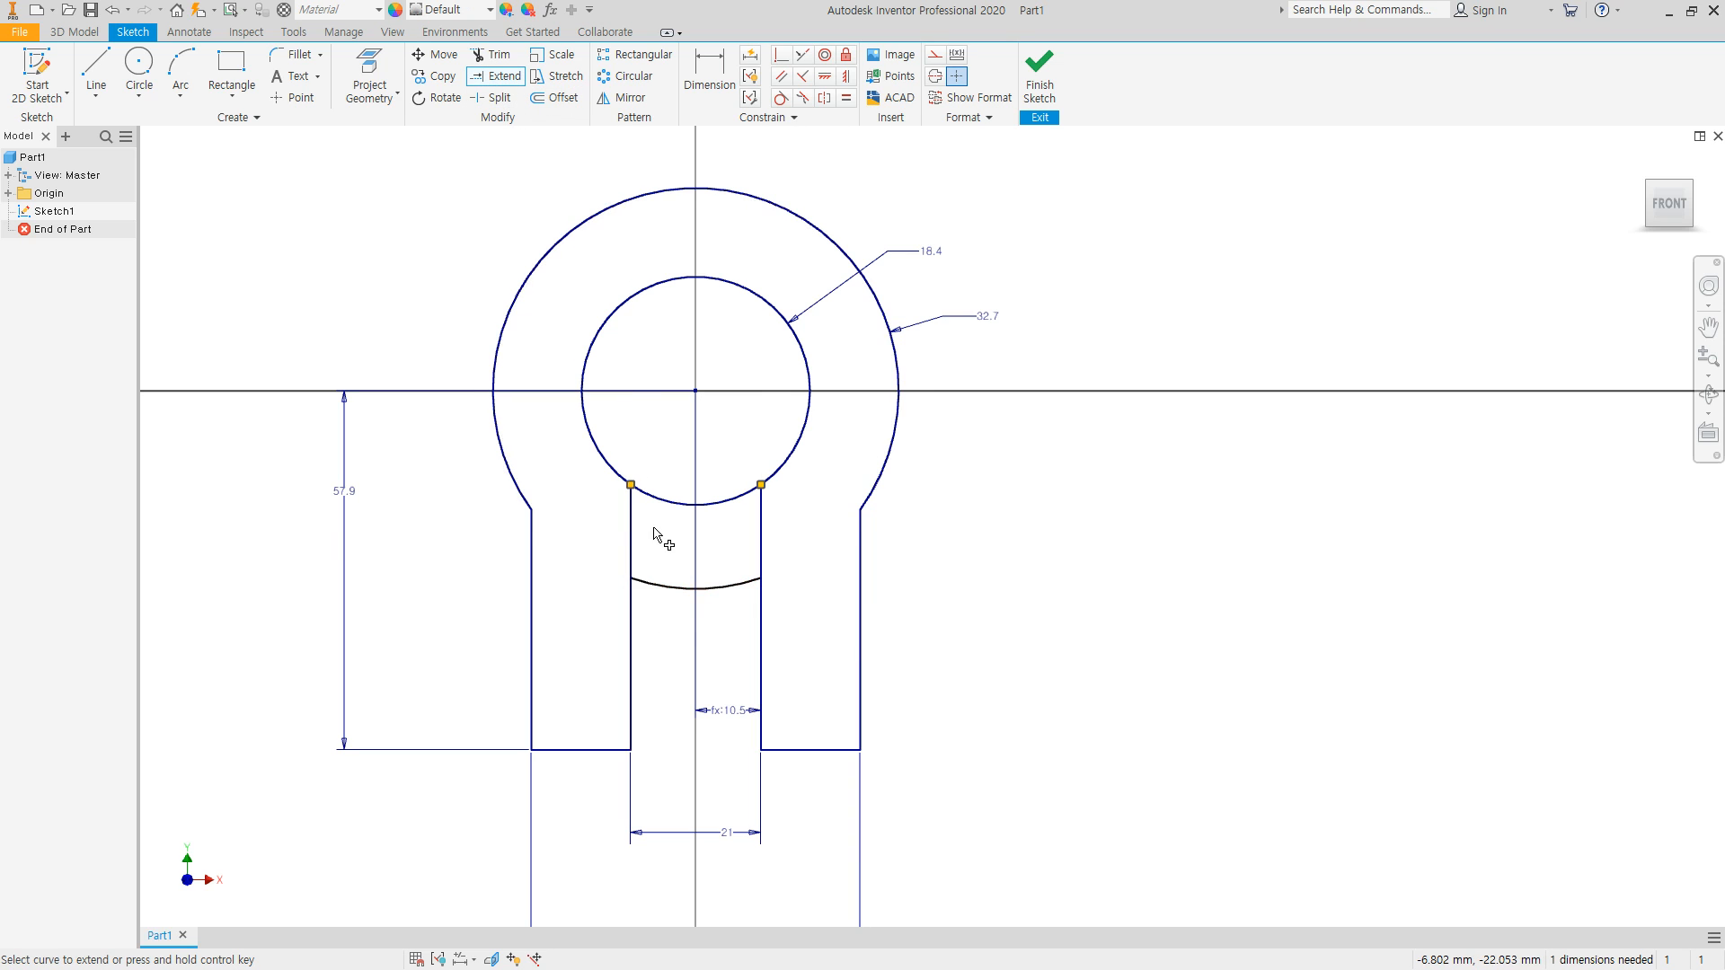
pyautogui.press('Escape')
# Step: Trim the inner circle's portion between the legs and the short arc below it, opening the slot
pyautogui.click(488, 56)
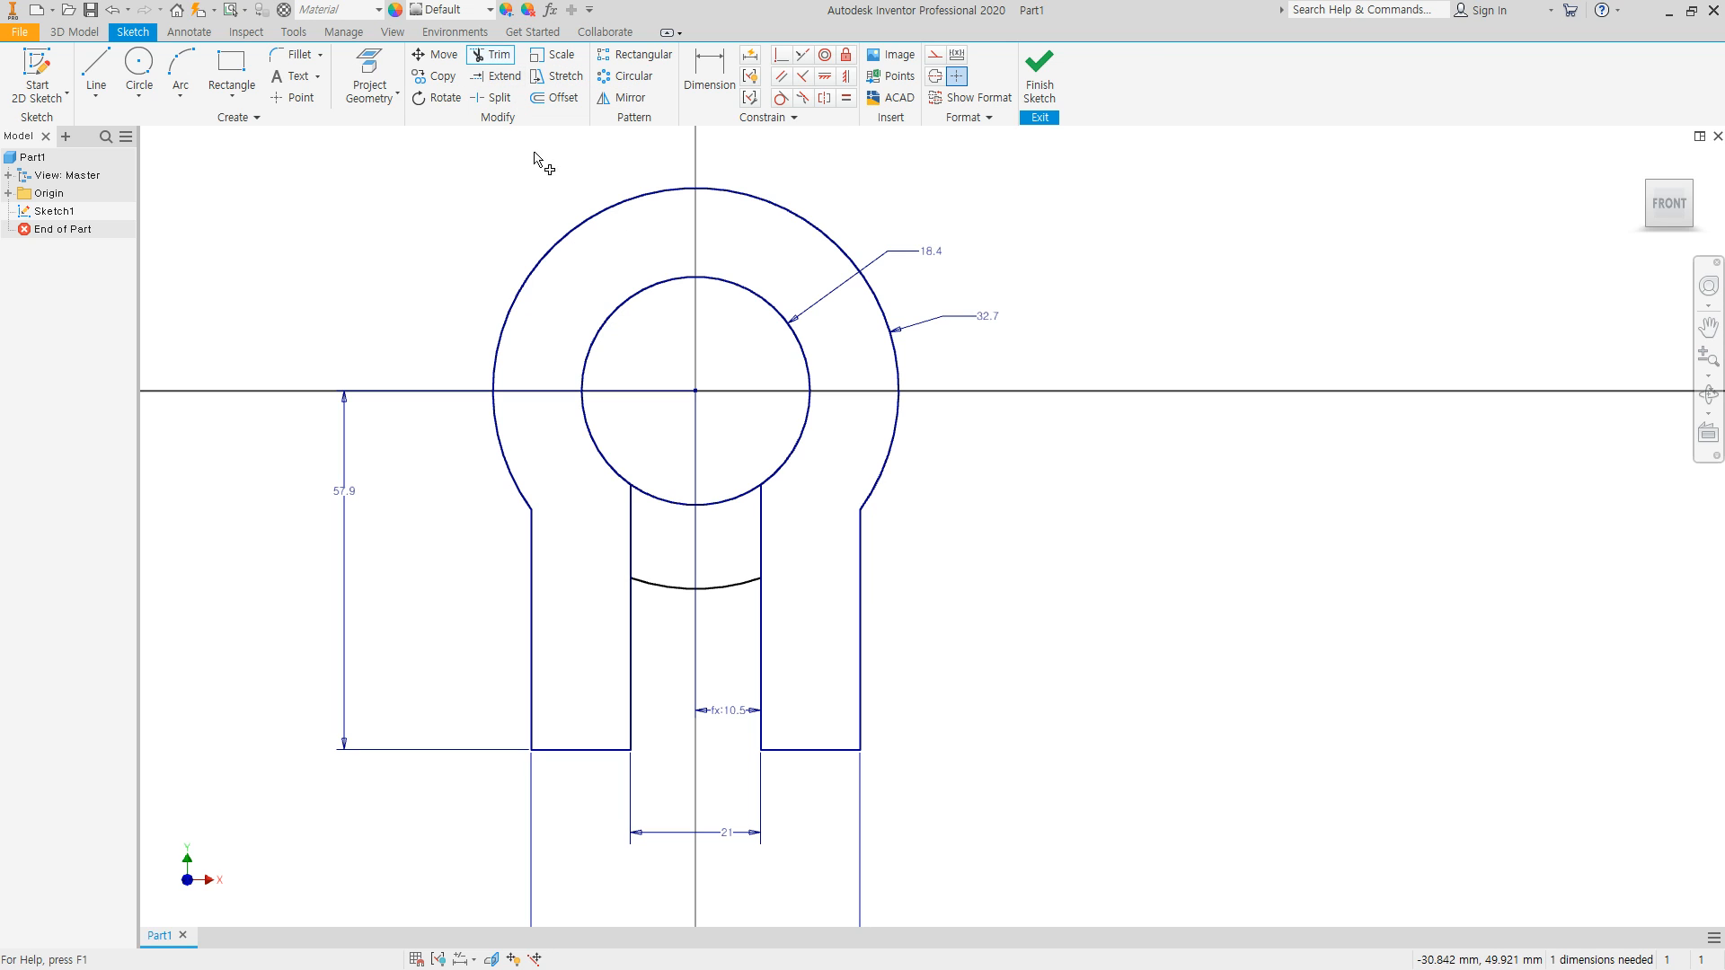
pyautogui.click(679, 504)
pyautogui.click(682, 593)
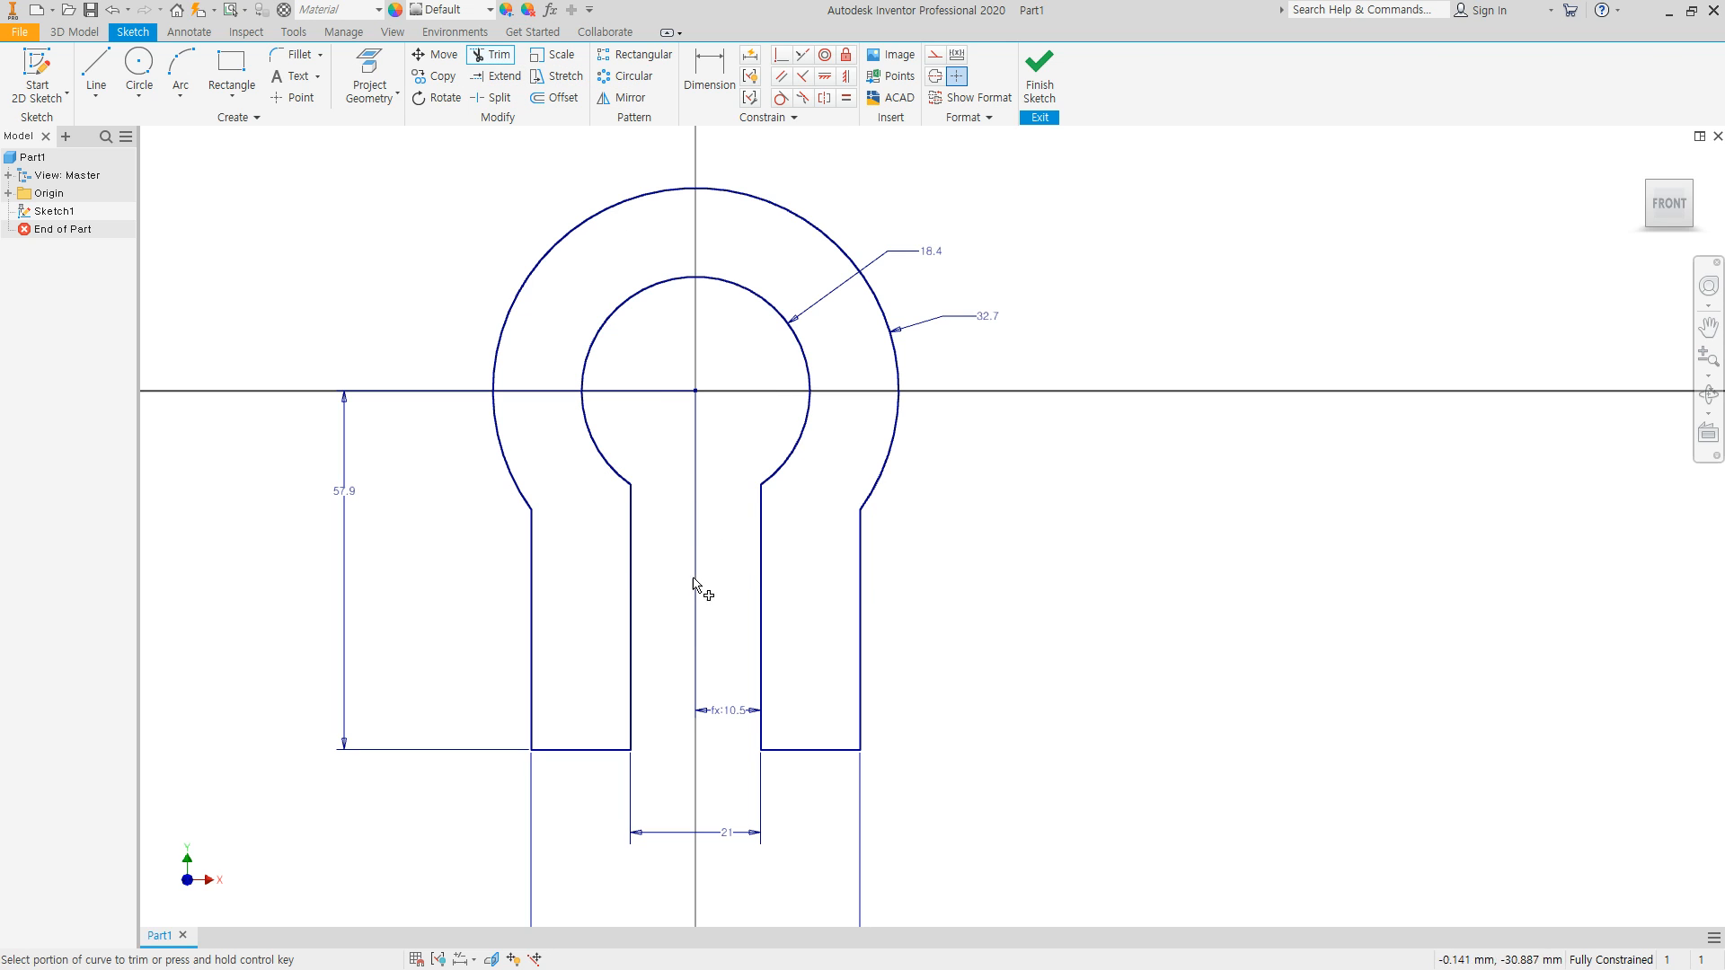
# Step: Fillet the four corners where the legs' inner and outer edges meet the arcs with a 14 mm radius
pyautogui.moveTo(699, 539)
pyautogui.mouseDown(button='middle')
pyautogui.moveTo(610, 497)
pyautogui.moveTo(644, 512)
pyautogui.mouseUp(button='middle')
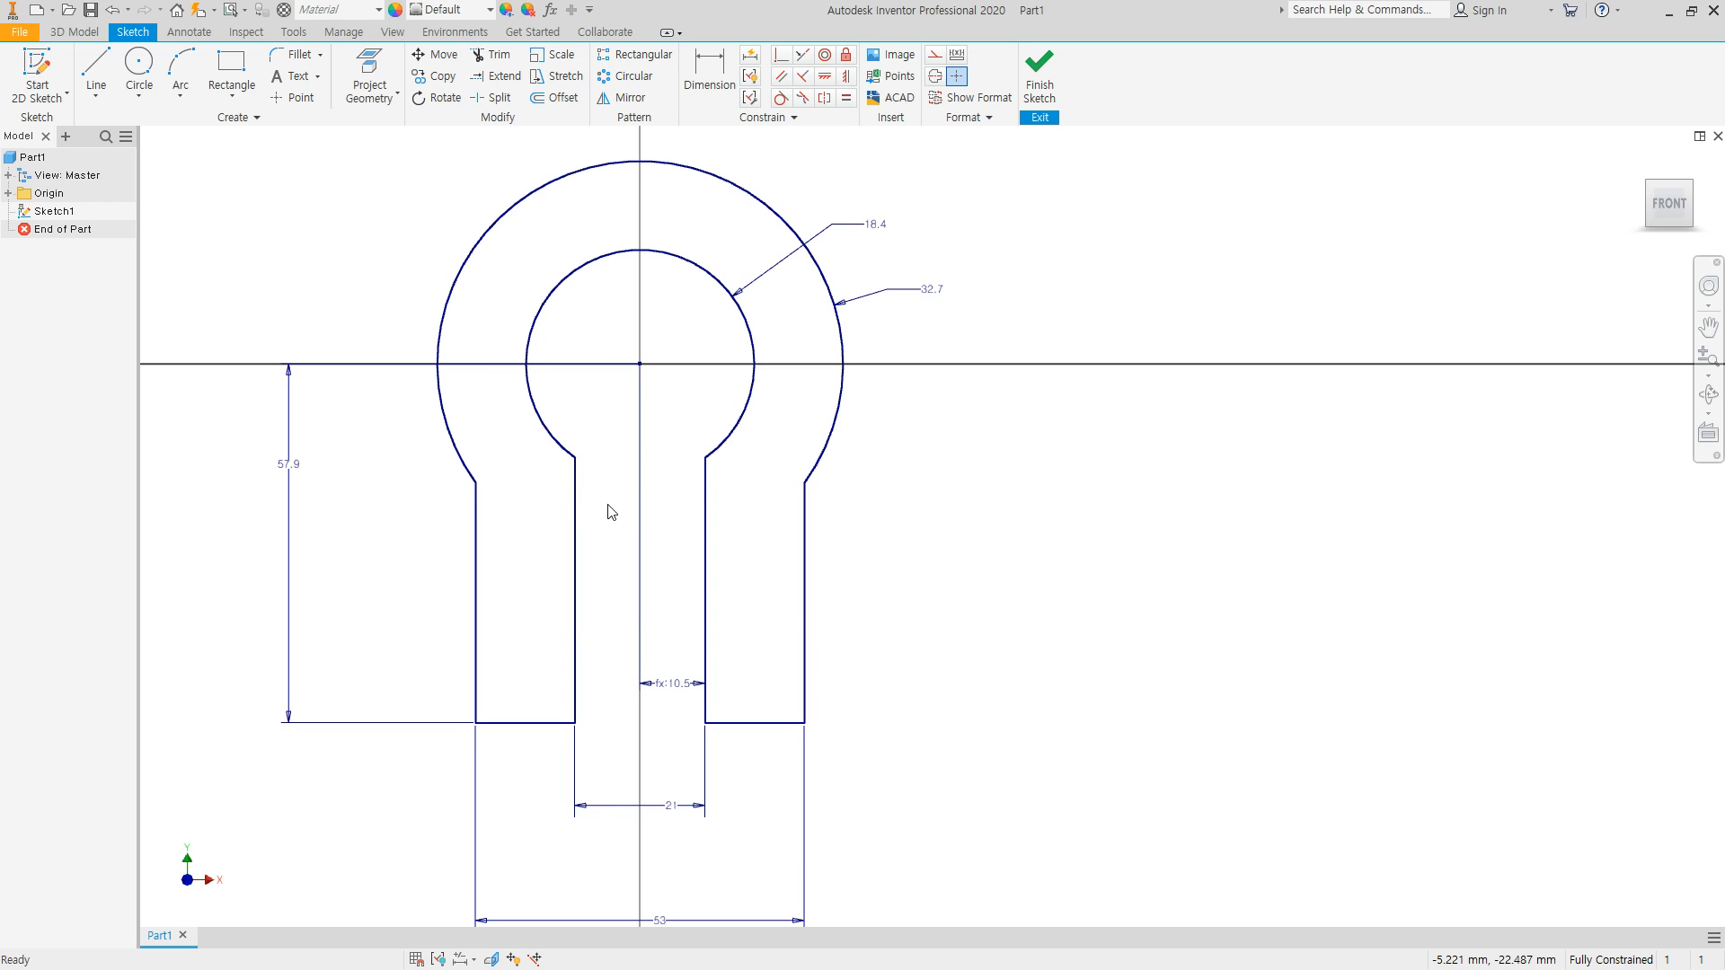
pyautogui.moveTo(605, 510); pyautogui.dragTo(685, 531, button='middle')
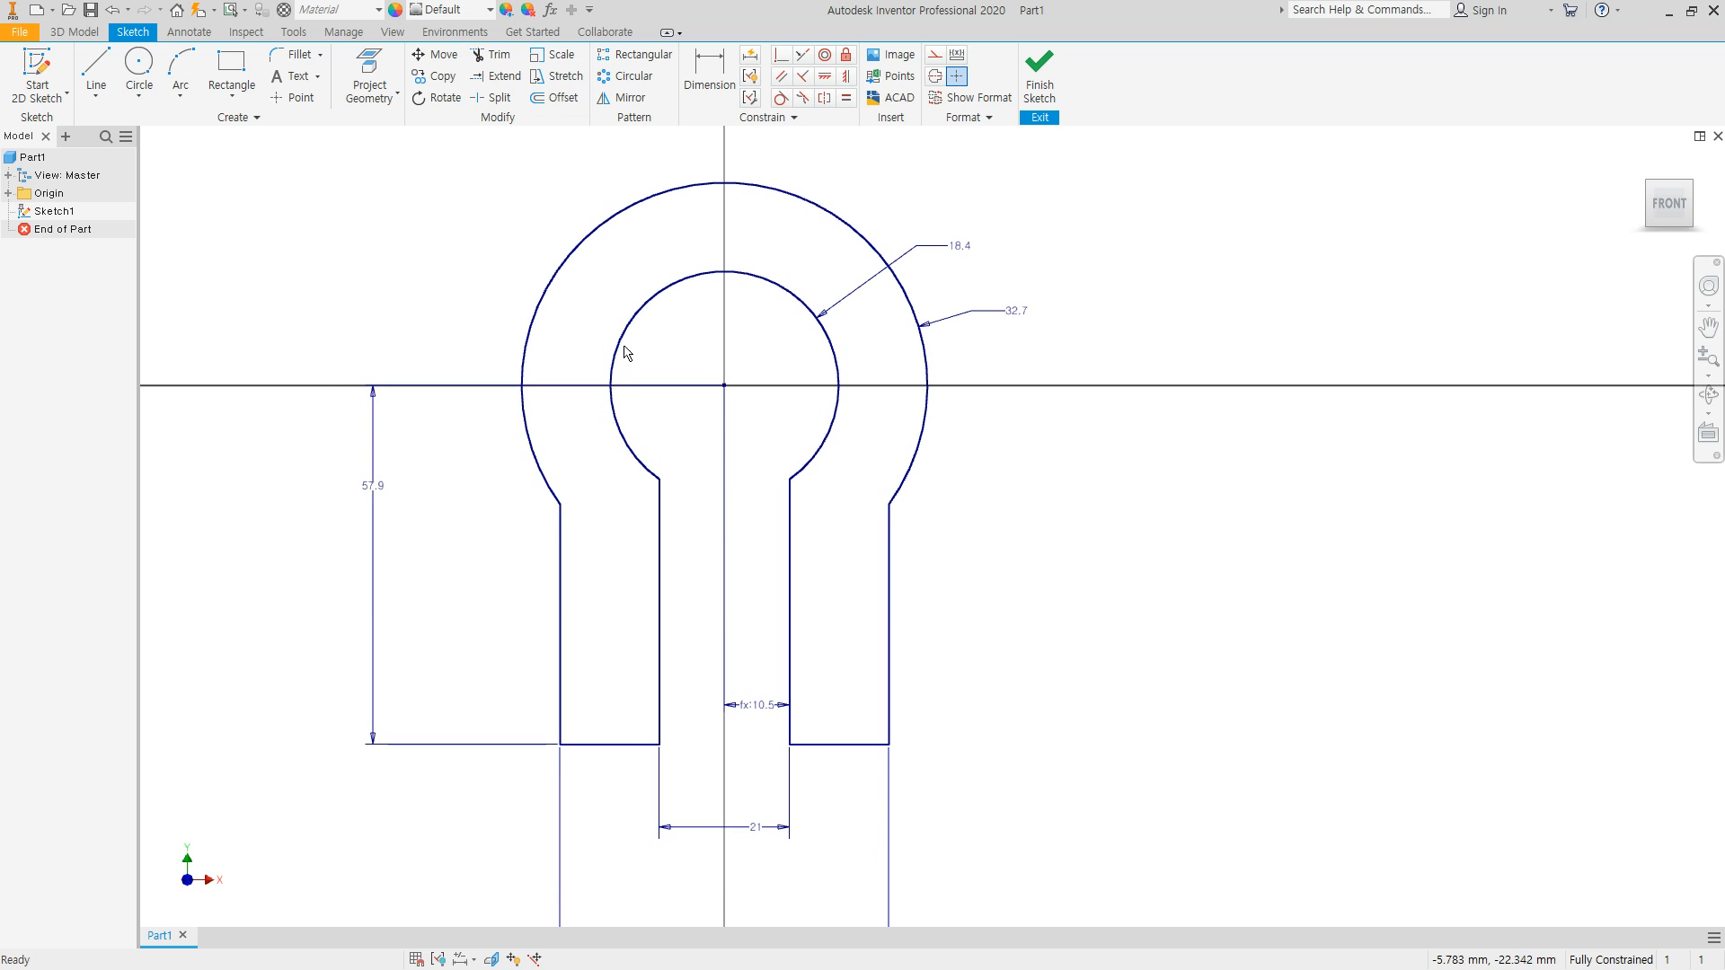
pyautogui.click(294, 54)
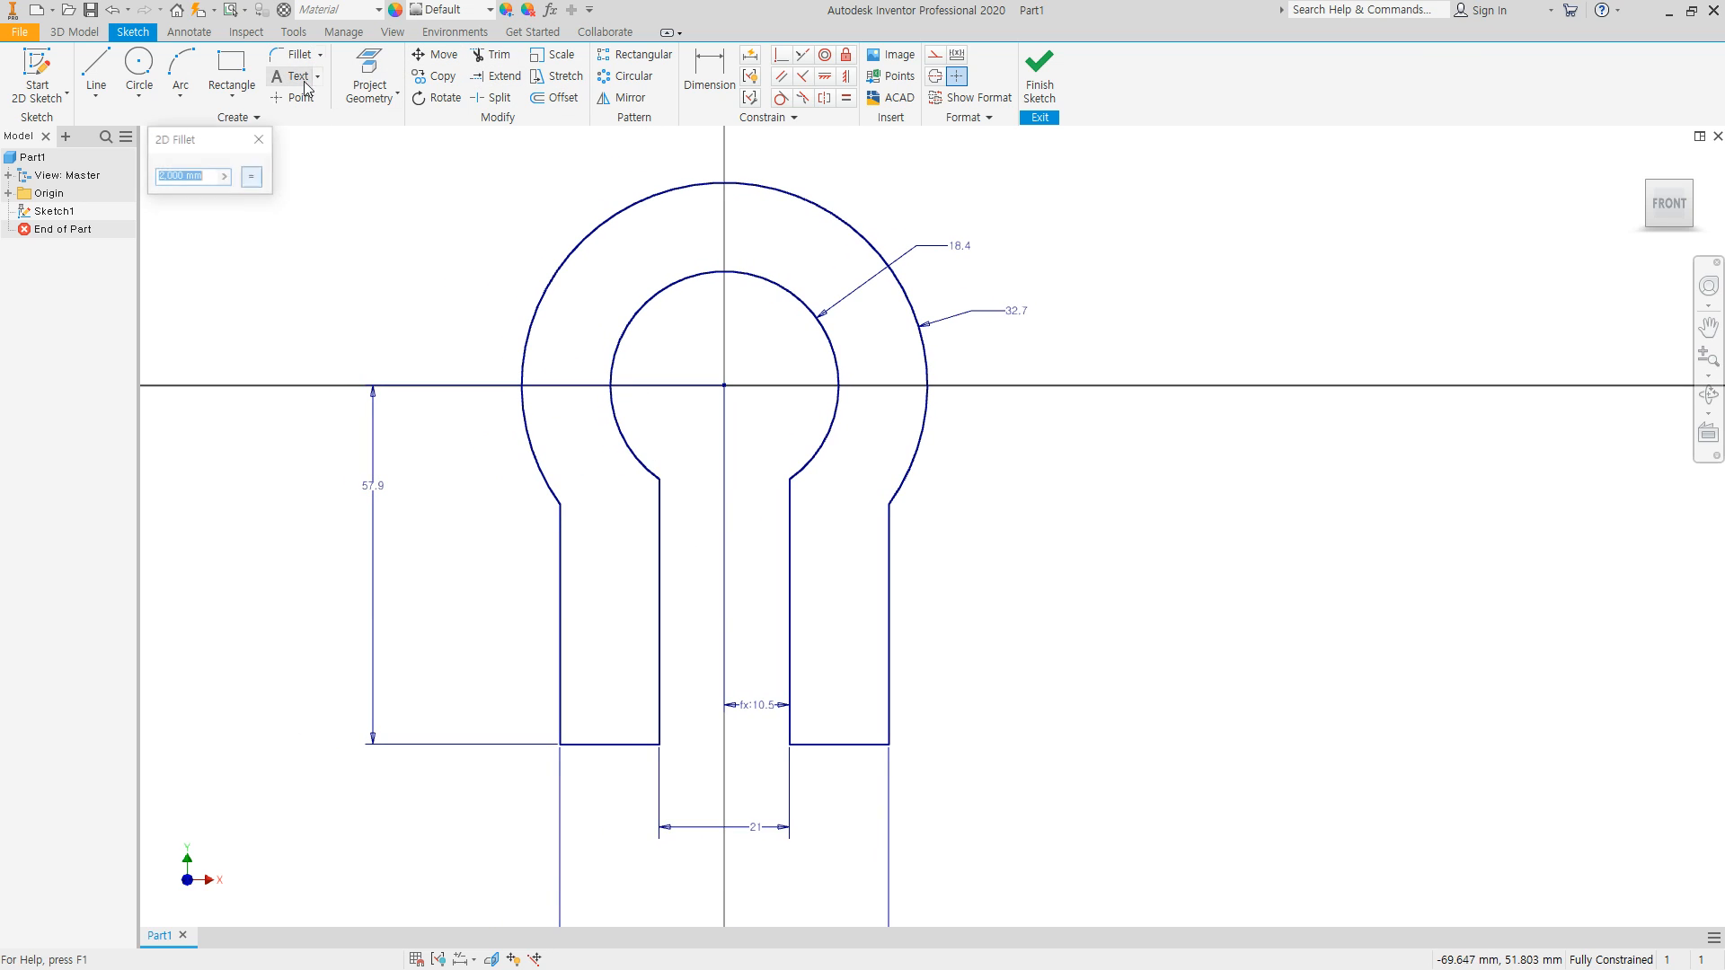
pyautogui.write('14')
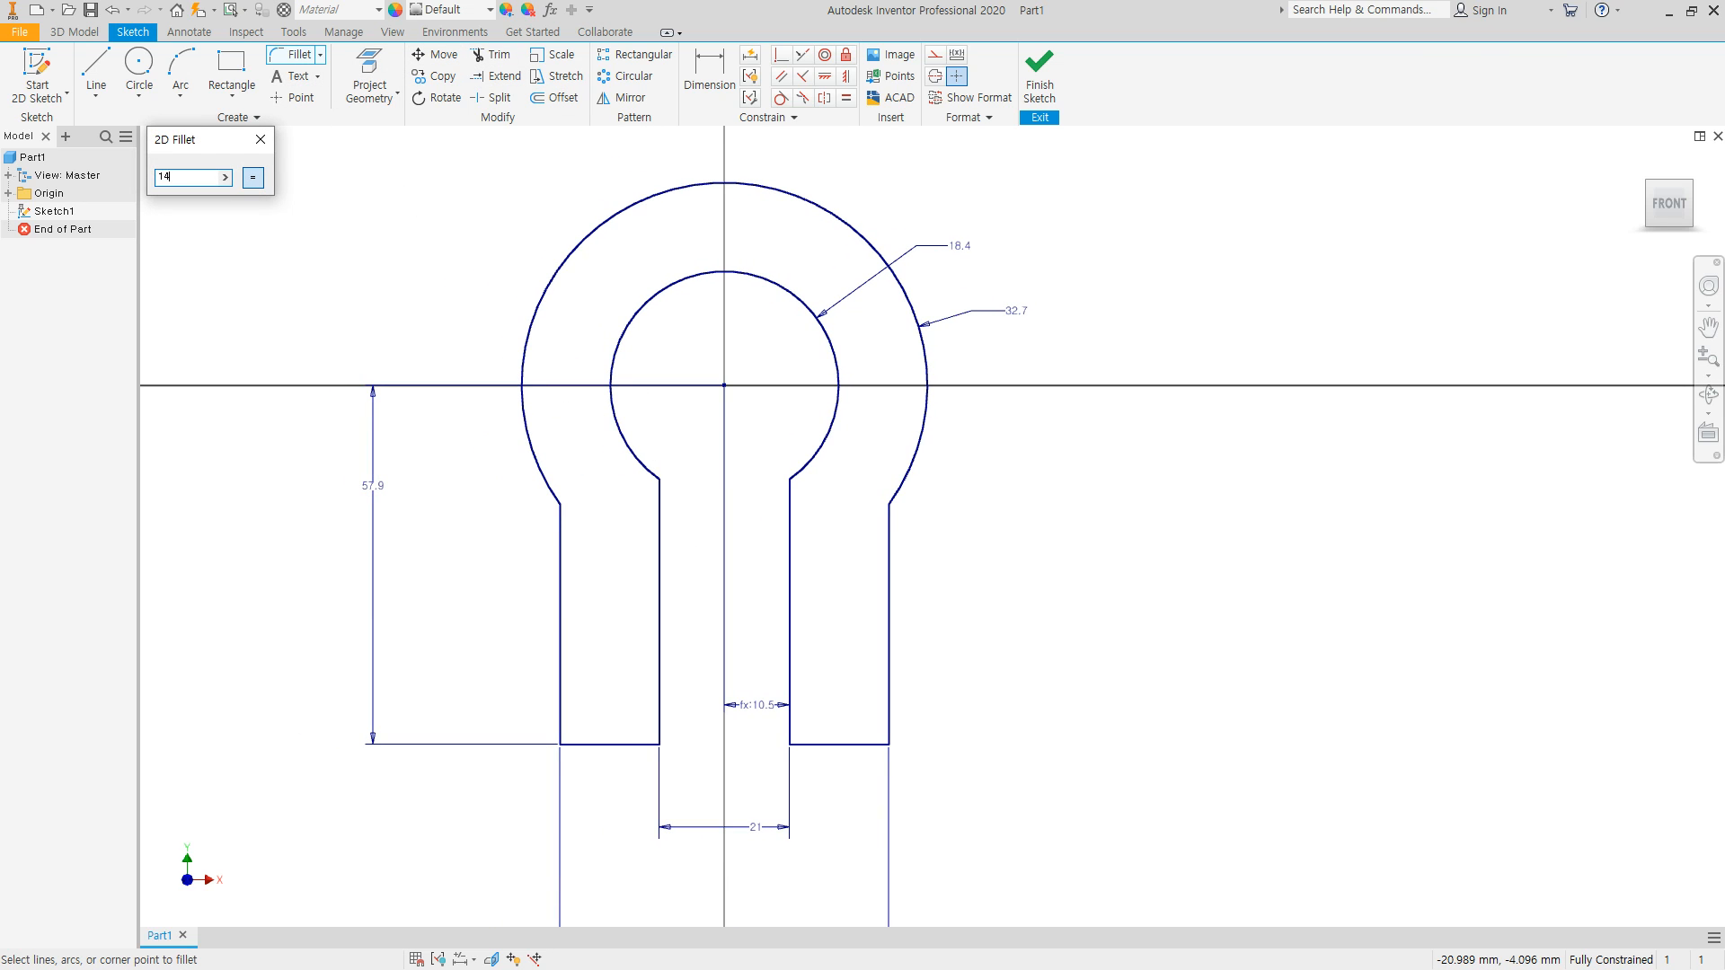
pyautogui.click(655, 481)
pyautogui.click(661, 502)
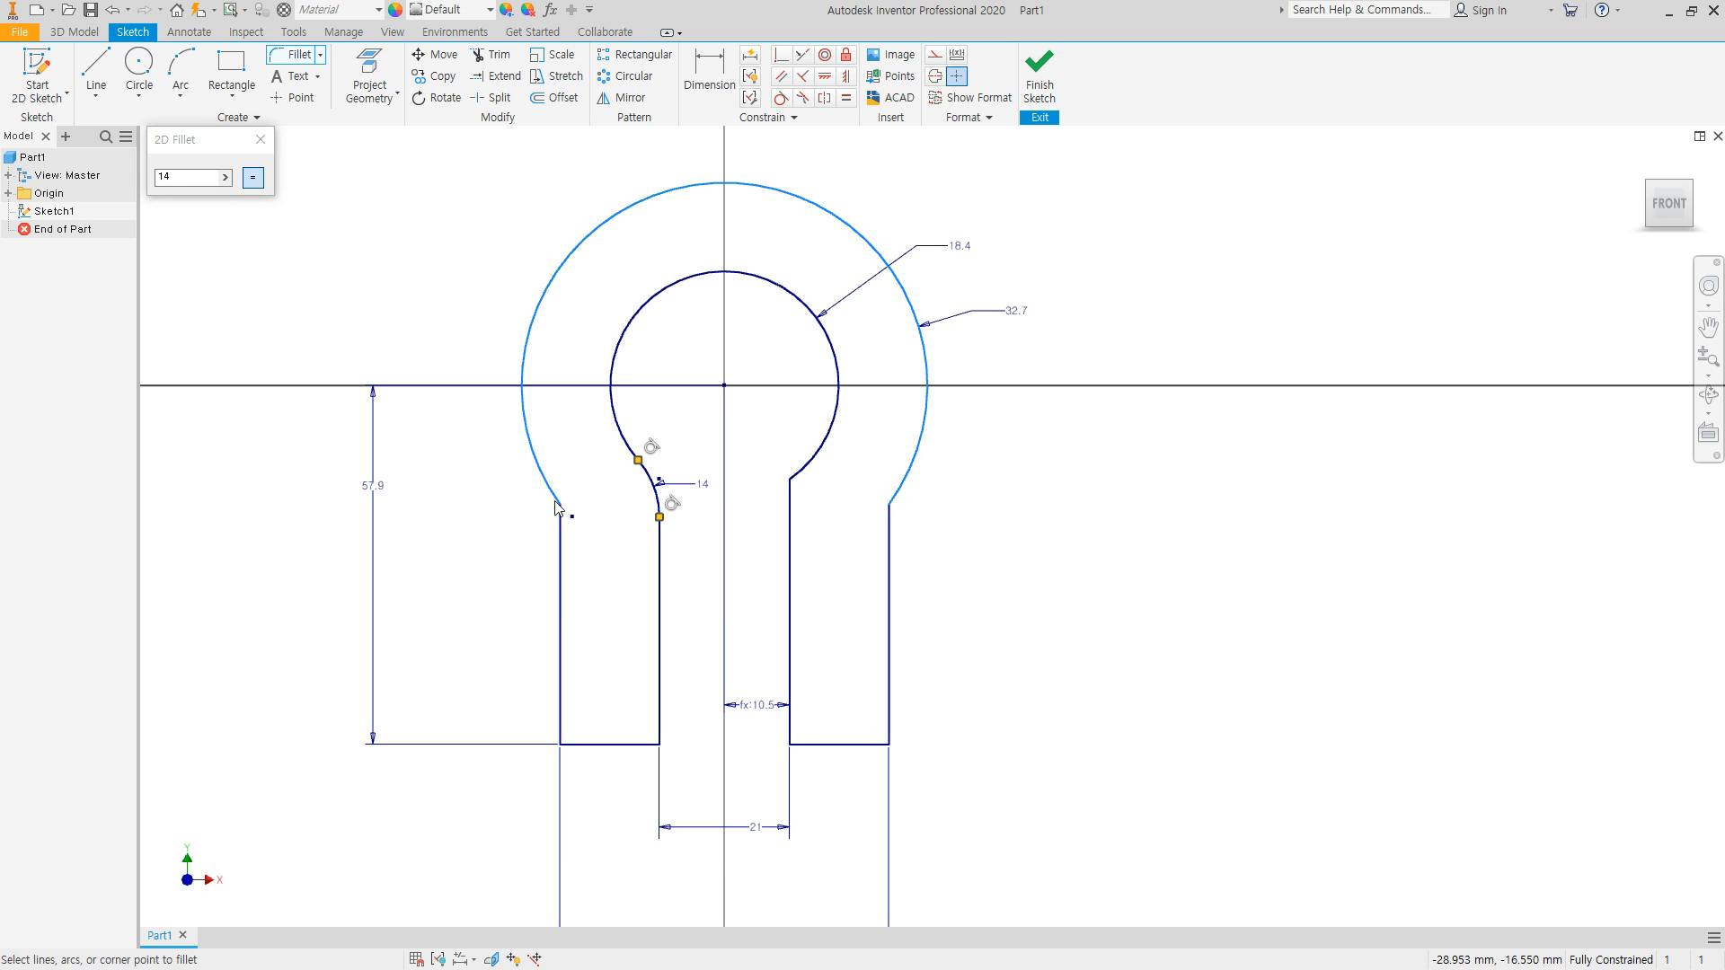
pyautogui.click(546, 483)
pyautogui.click(560, 519)
pyautogui.click(791, 499)
pyautogui.click(830, 433)
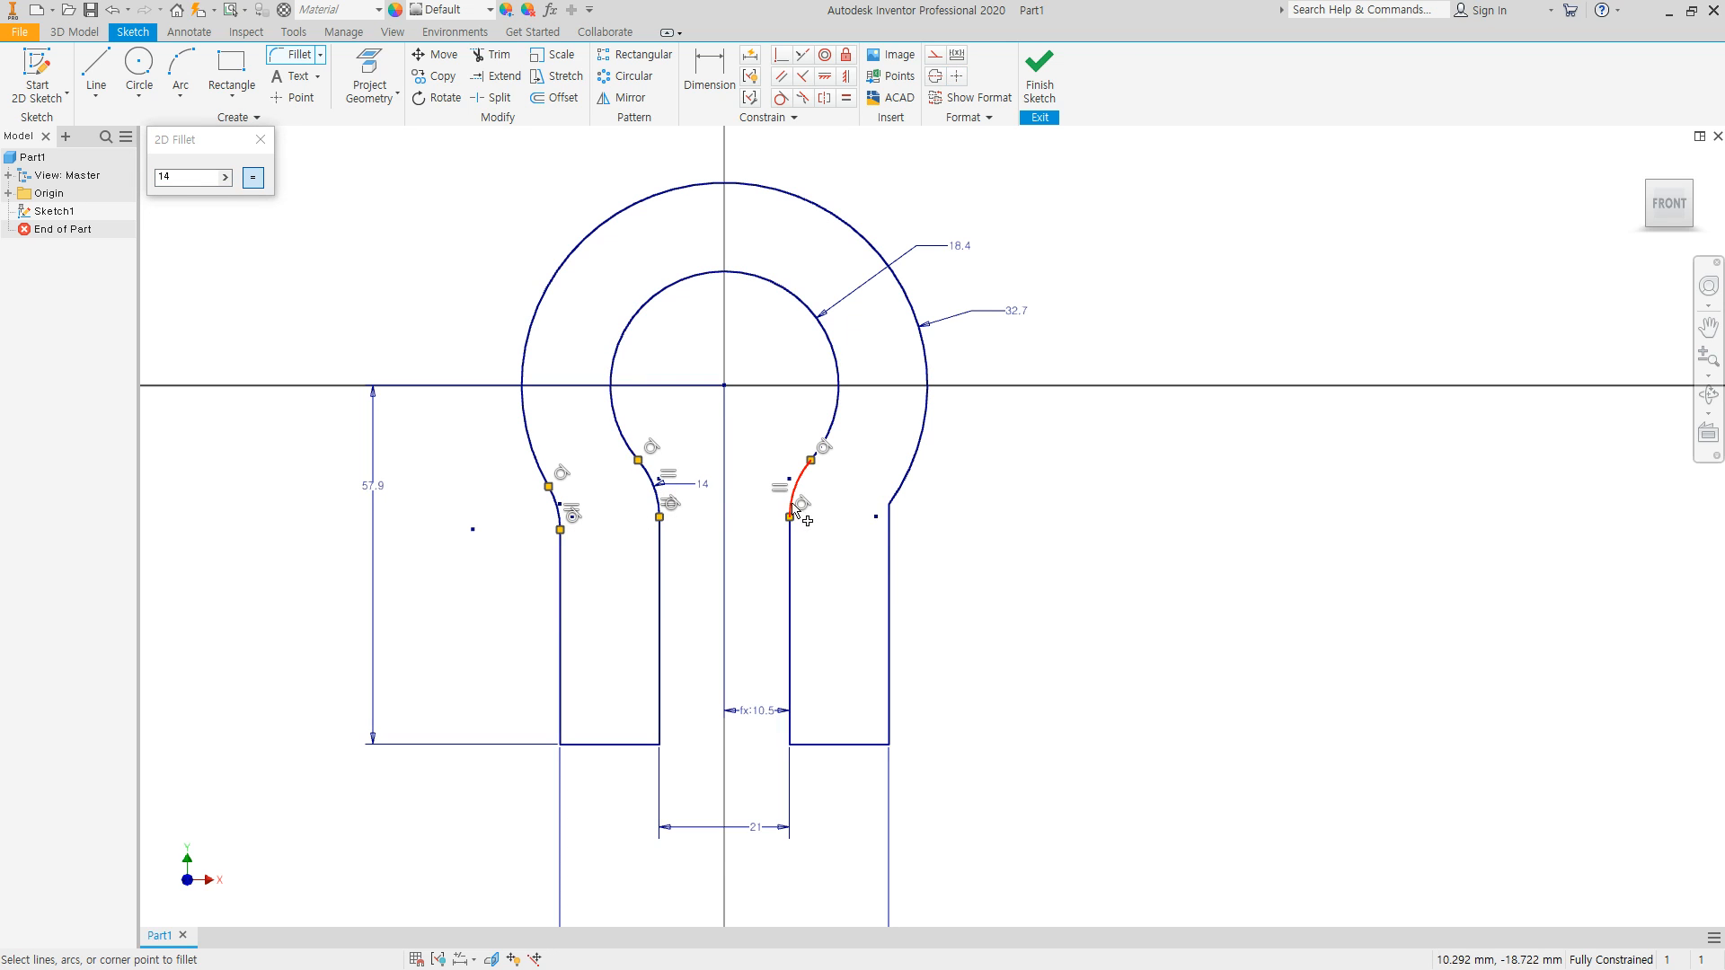
pyautogui.click(901, 486)
pyautogui.scroll(-3, 731, 488)
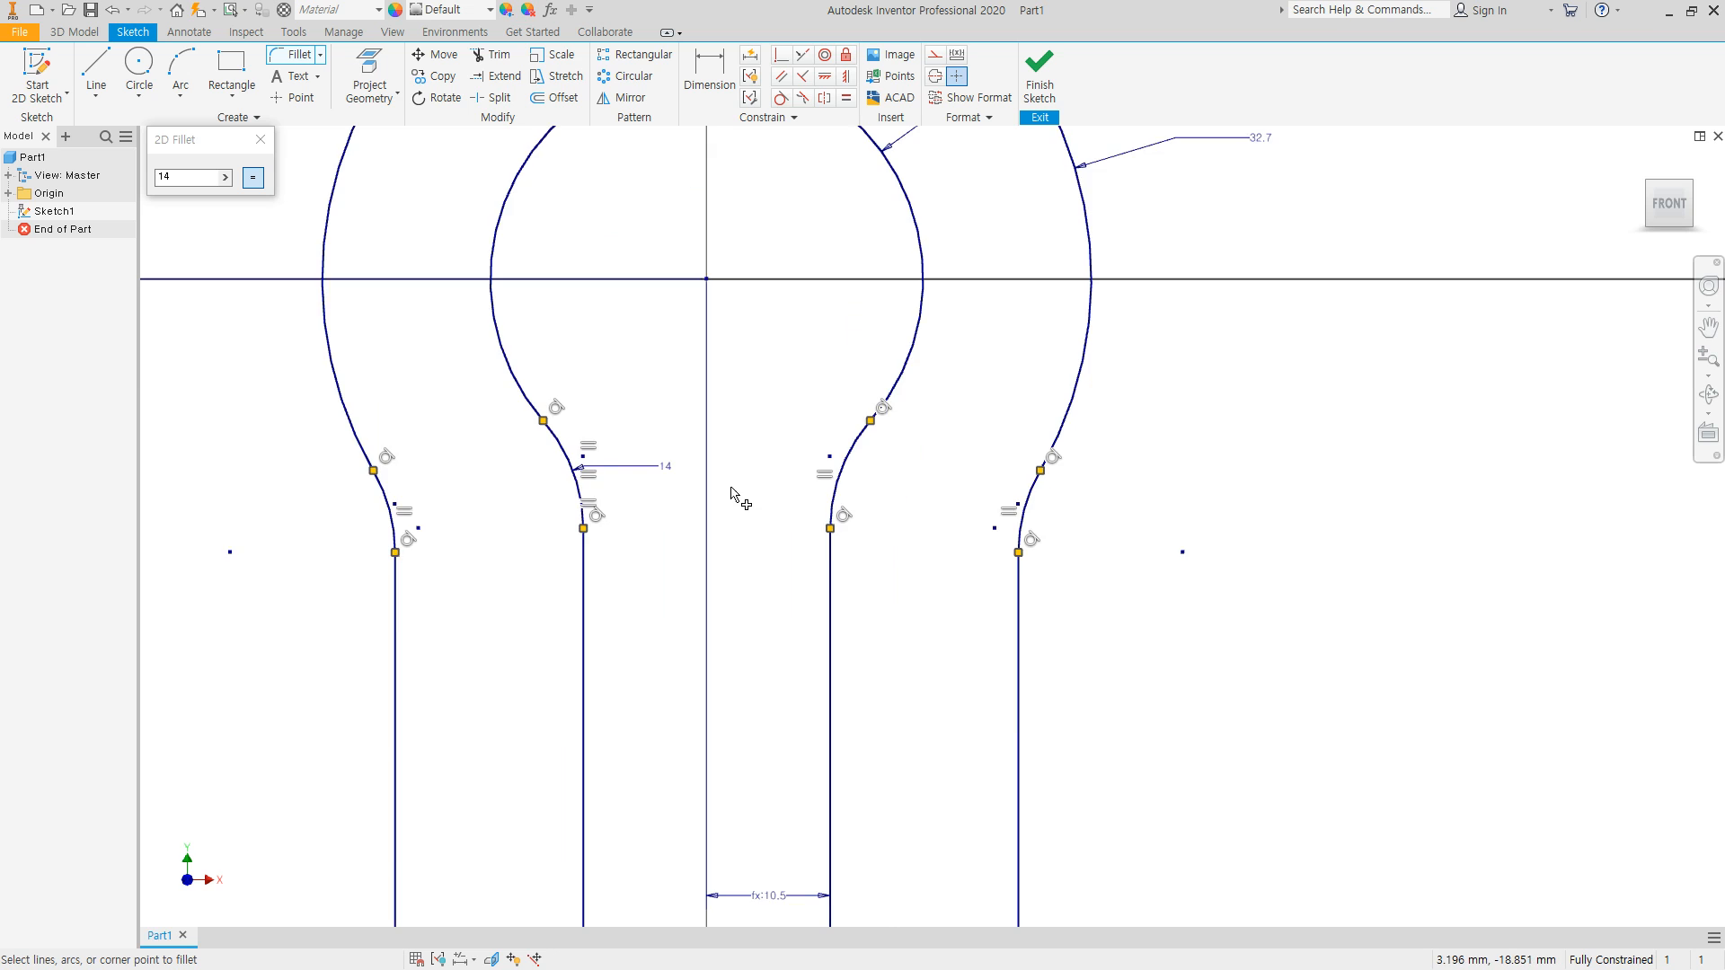
pyautogui.moveTo(731, 488); pyautogui.dragTo(824, 517, button='middle')
pyautogui.scroll(3, 824, 516)
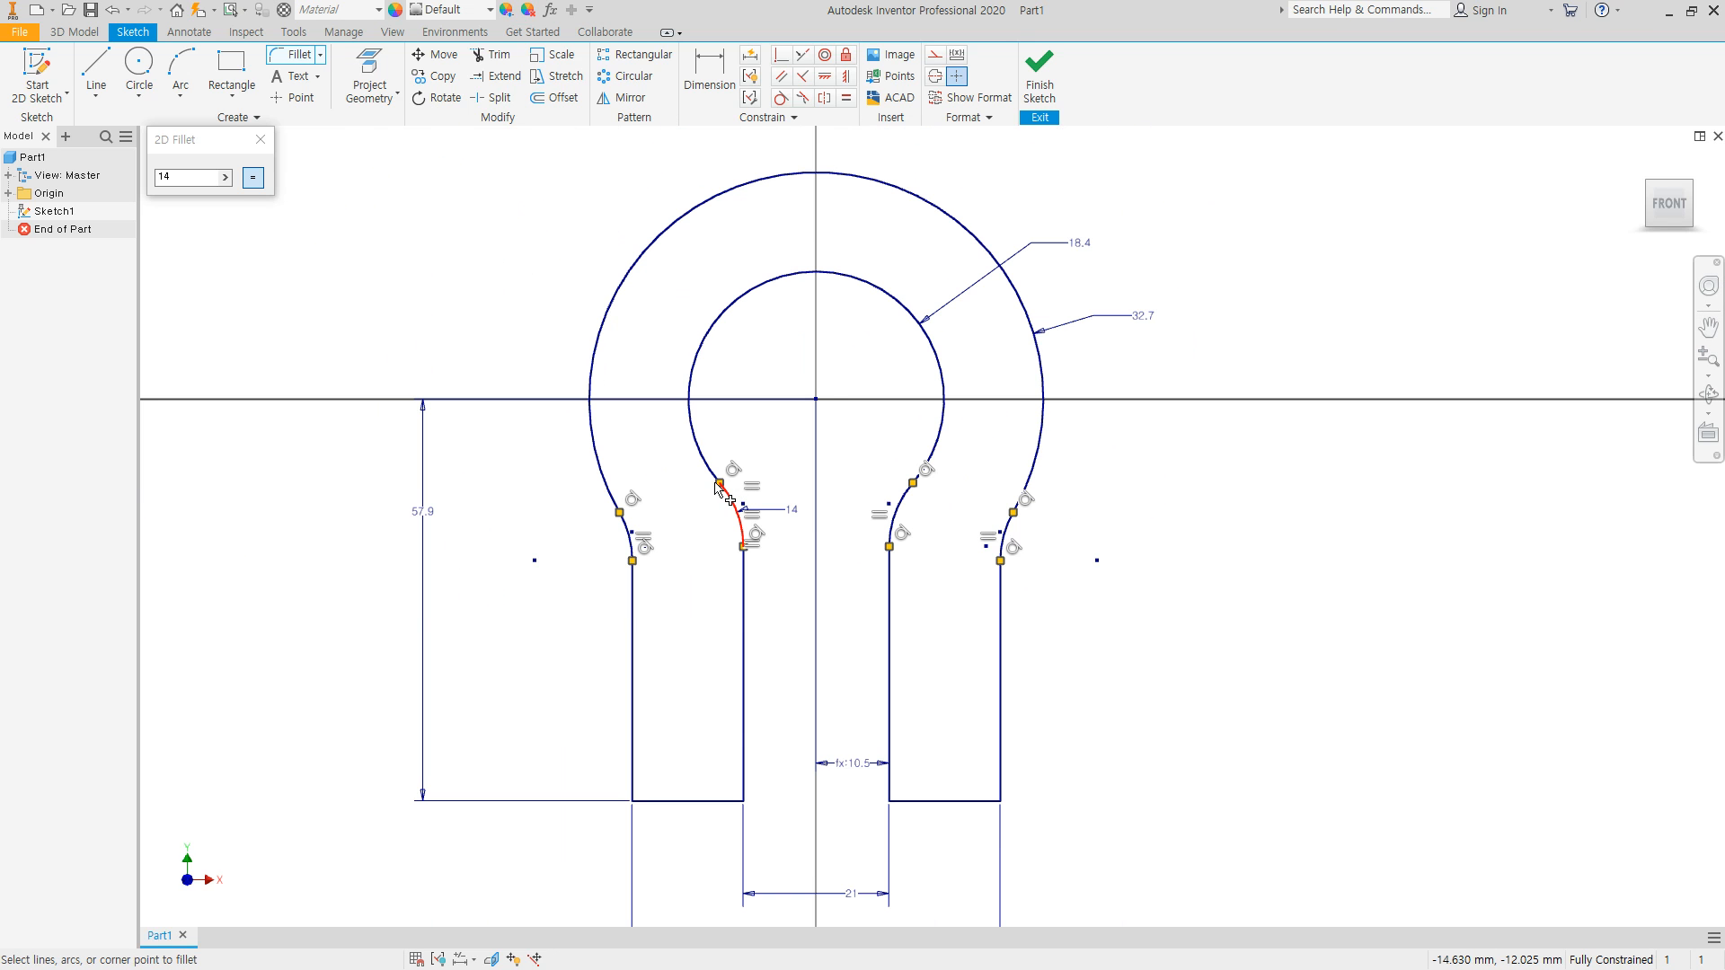
# Step: Finish the sketch and extrude the profile symmetrically with a total distance of 13.6 mm
pyautogui.click(1040, 72)
pyautogui.scroll(4, 716, 468)
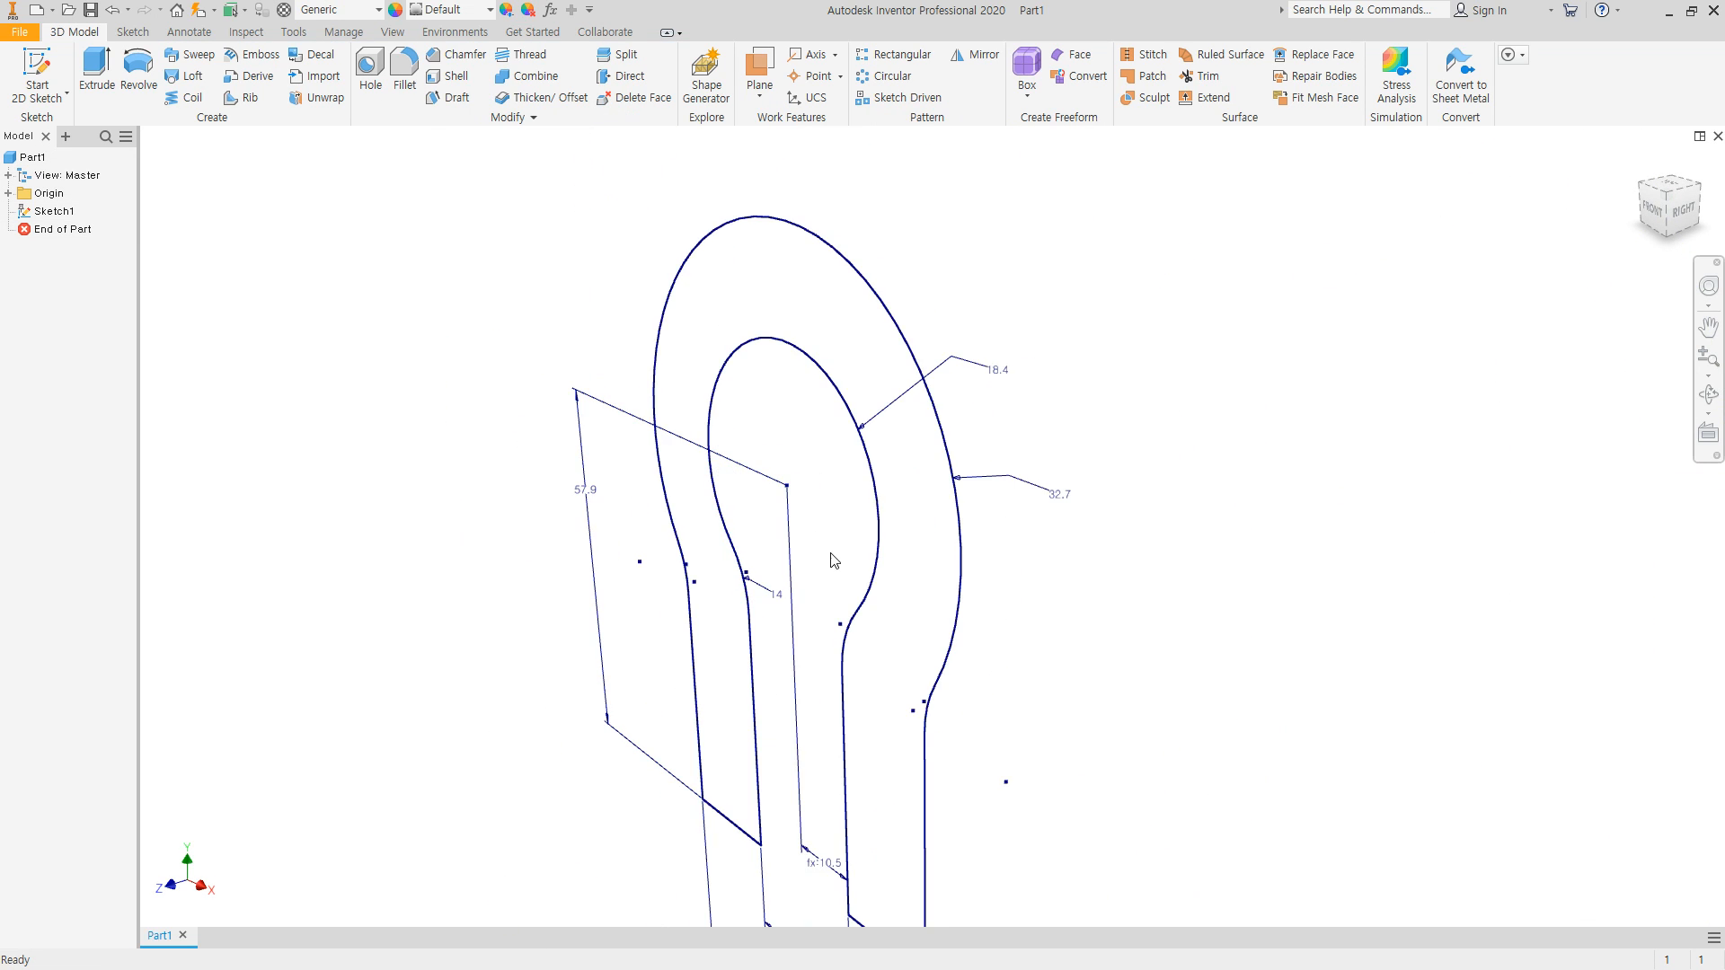
pyautogui.moveTo(833, 559)
pyautogui.mouseDown(button='middle')
pyautogui.moveTo(767, 436)
pyautogui.moveTo(757, 483)
pyautogui.mouseUp(button='middle')
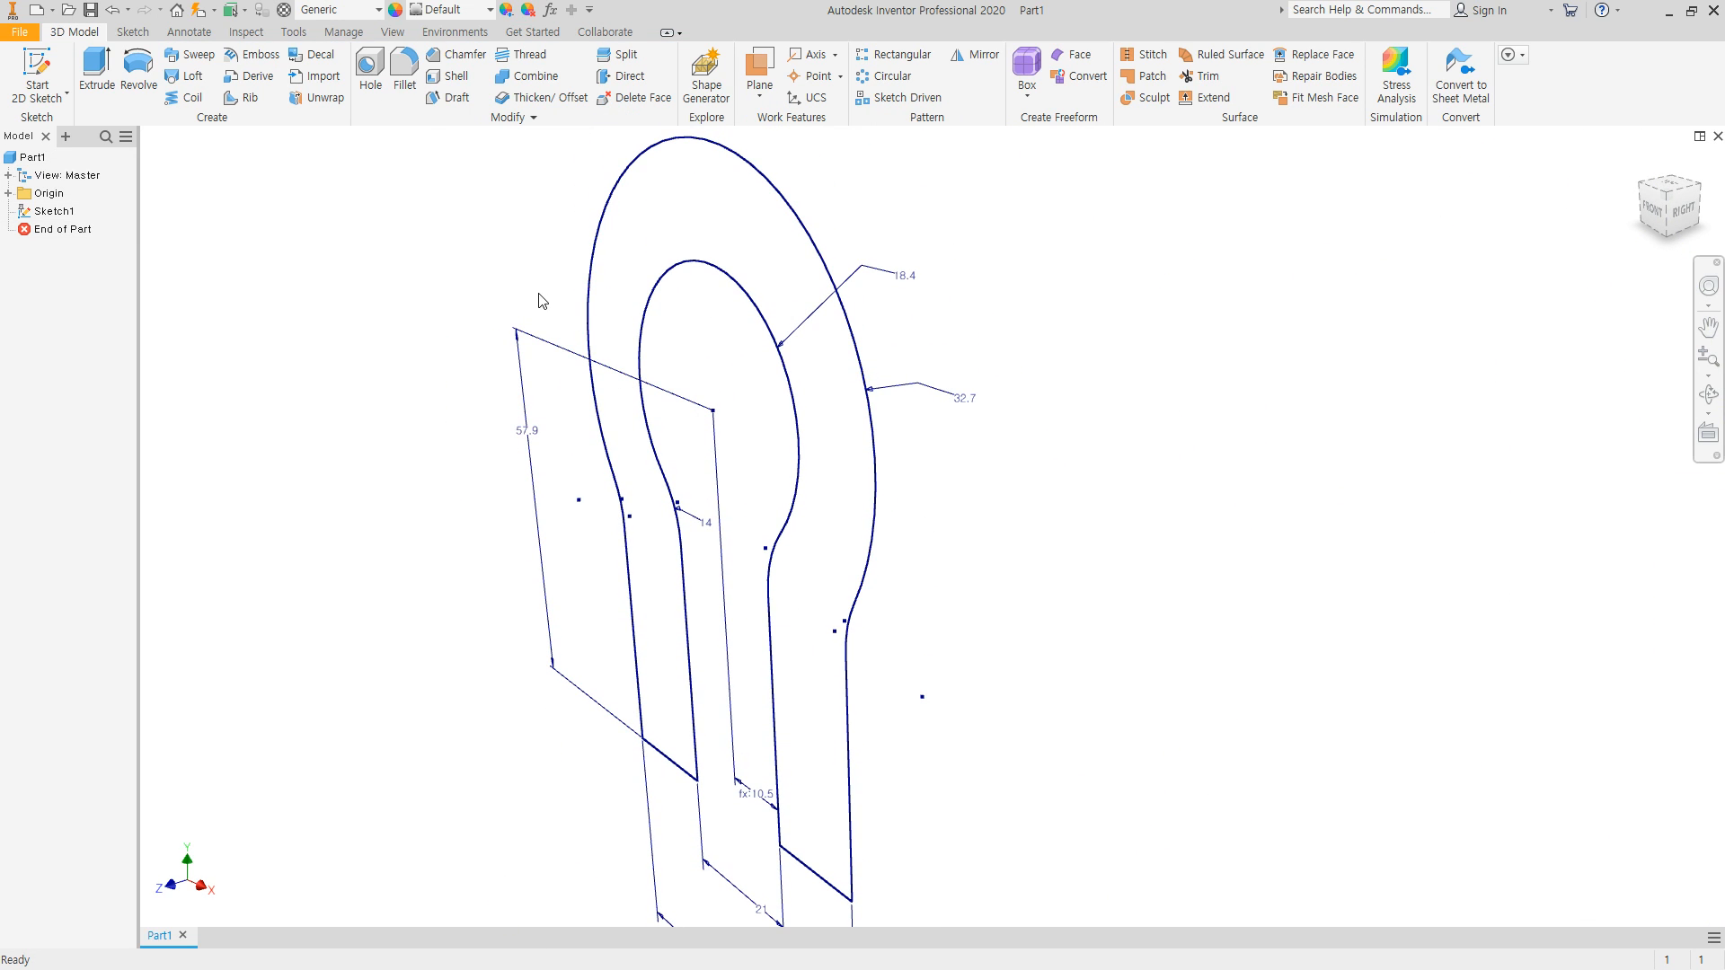
pyautogui.click(93, 69)
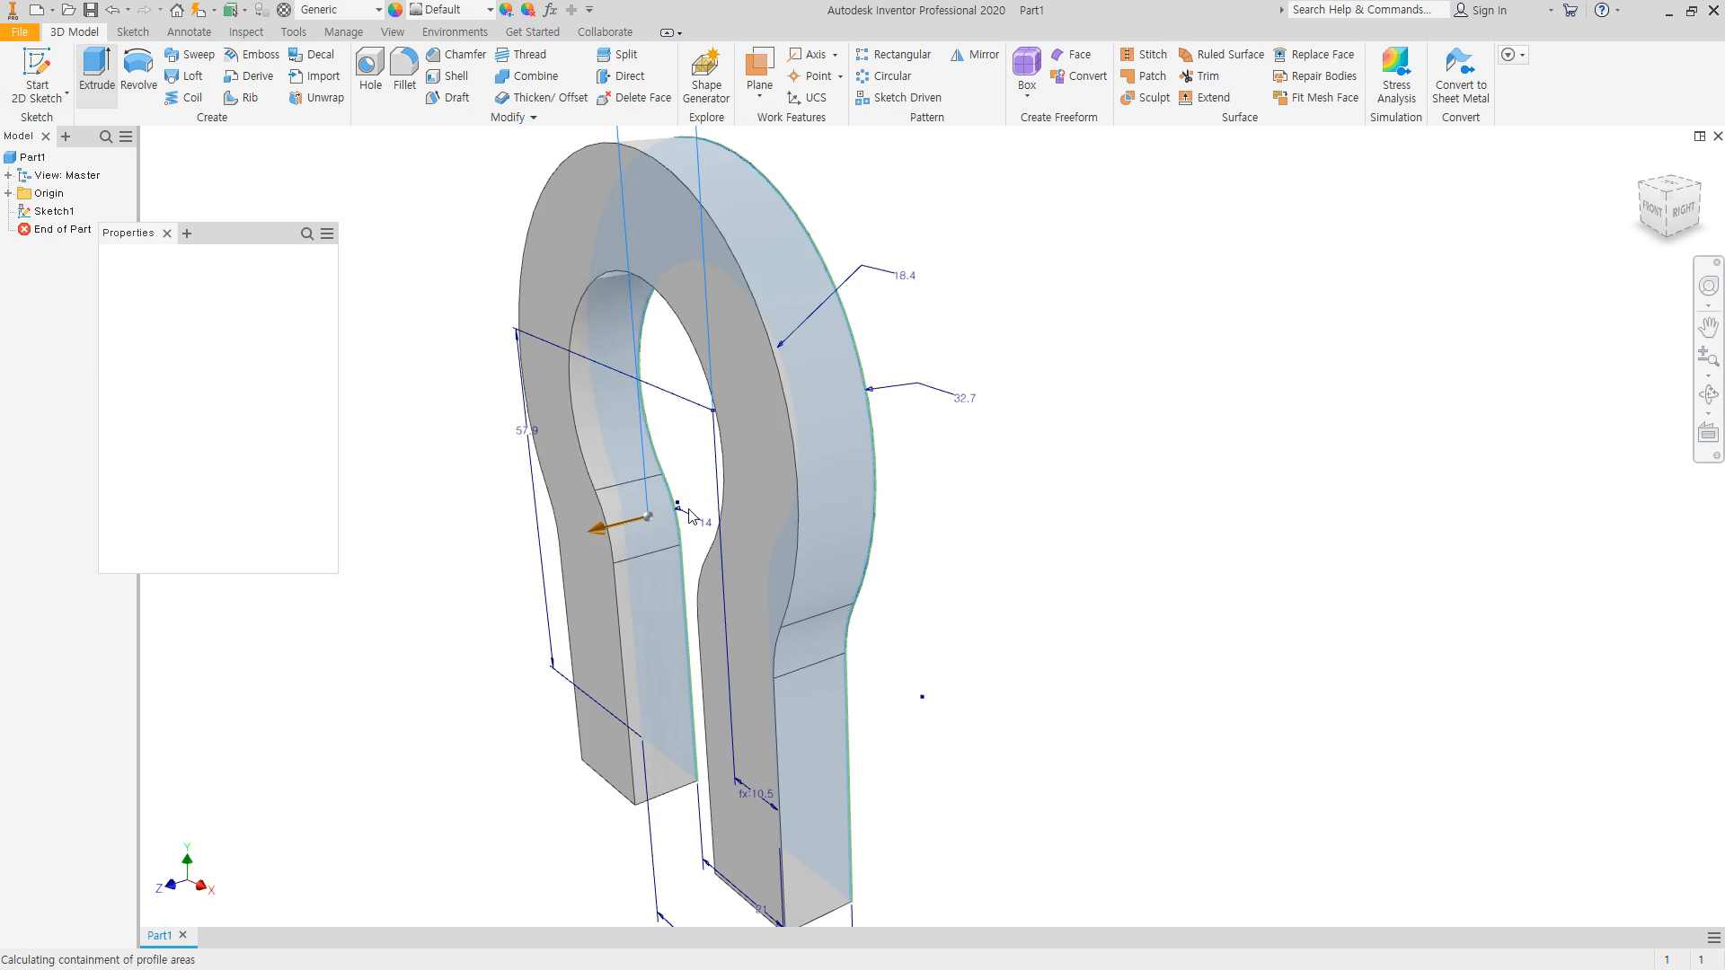
pyautogui.click(258, 383)
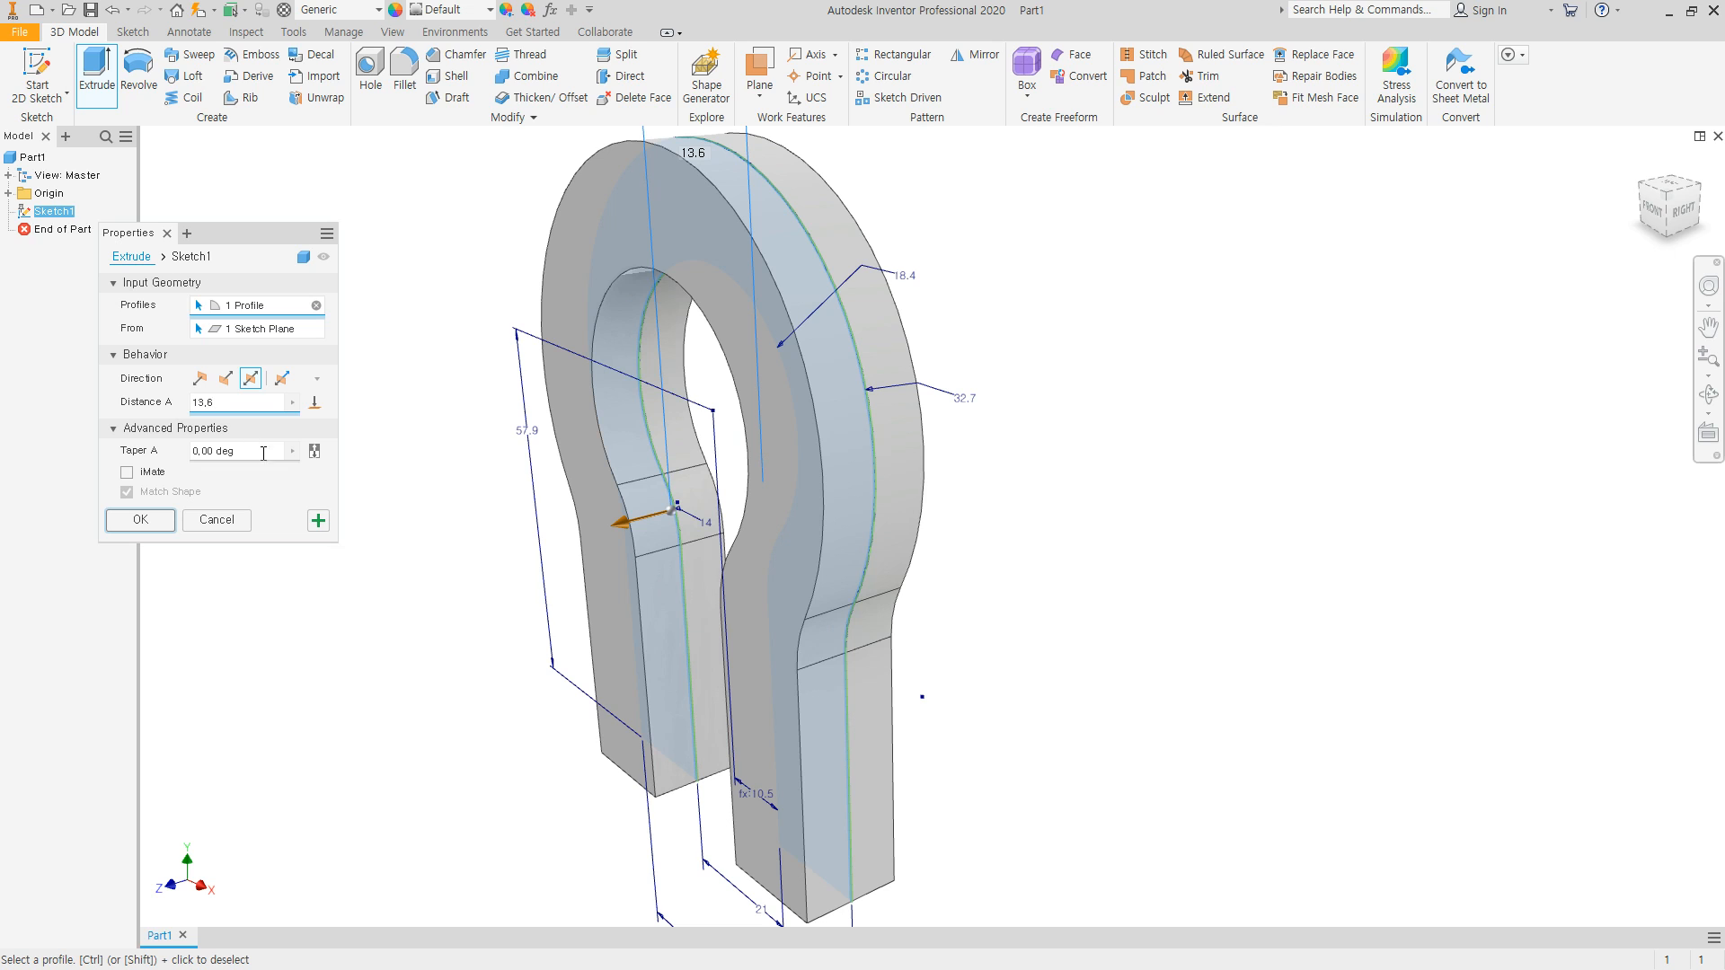
pyautogui.click(156, 523)
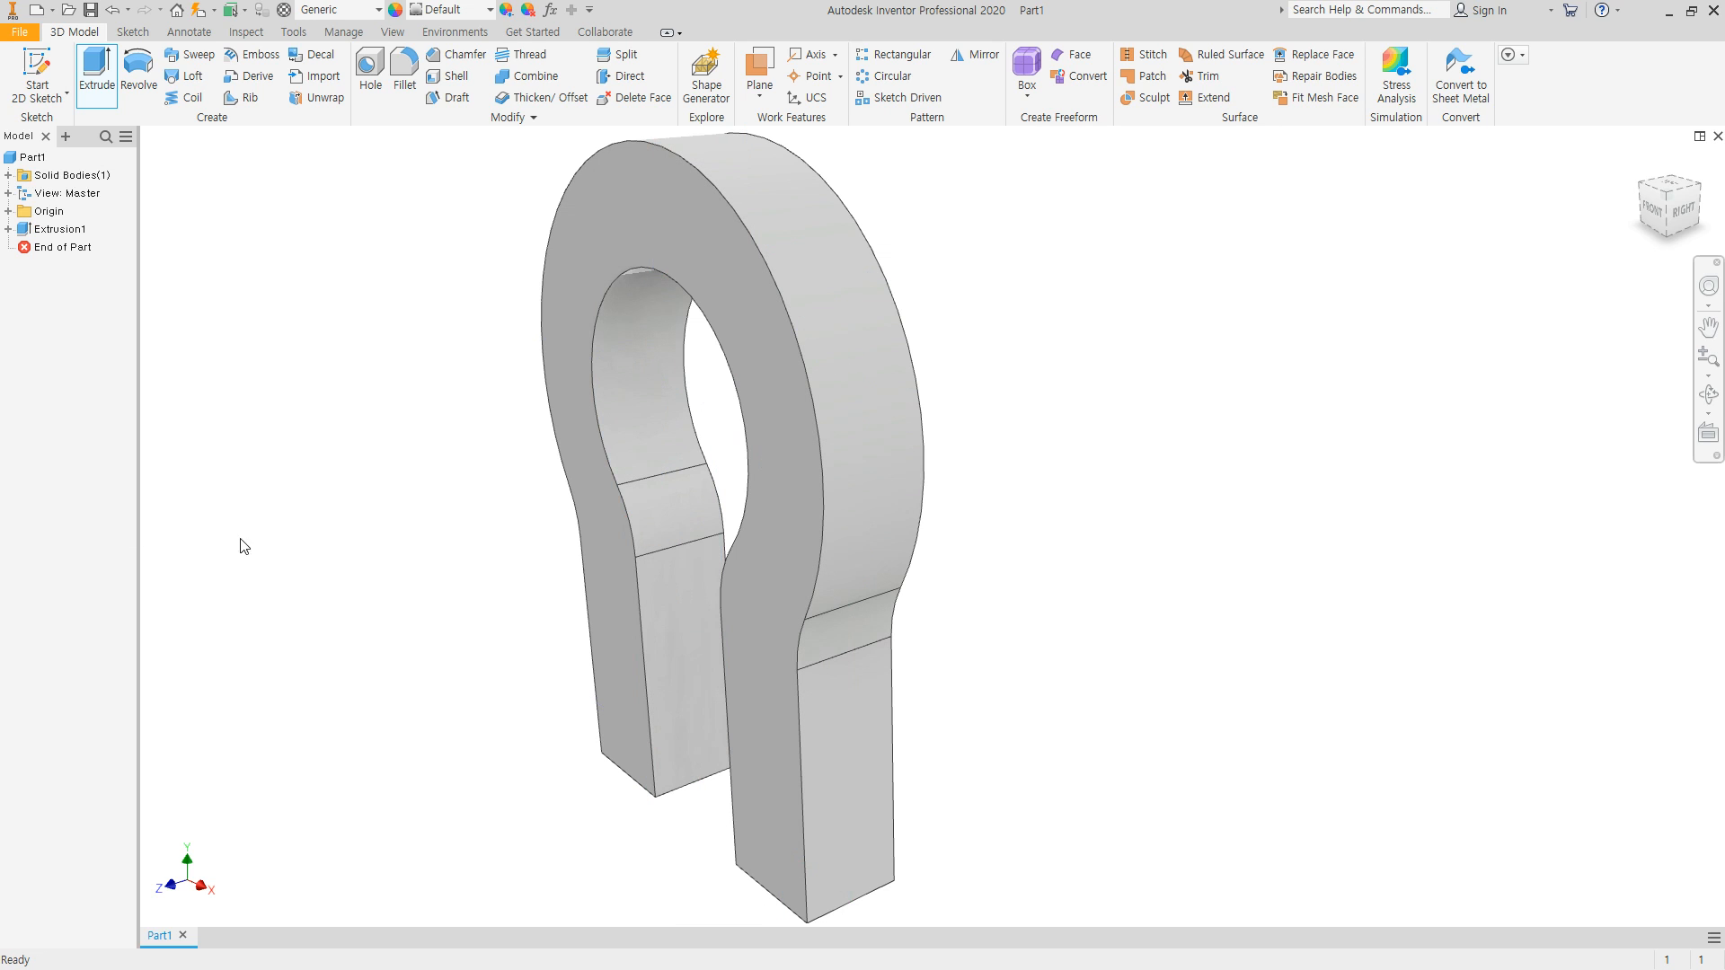
pyautogui.moveTo(497, 531); pyautogui.dragTo(528, 514, button='middle')
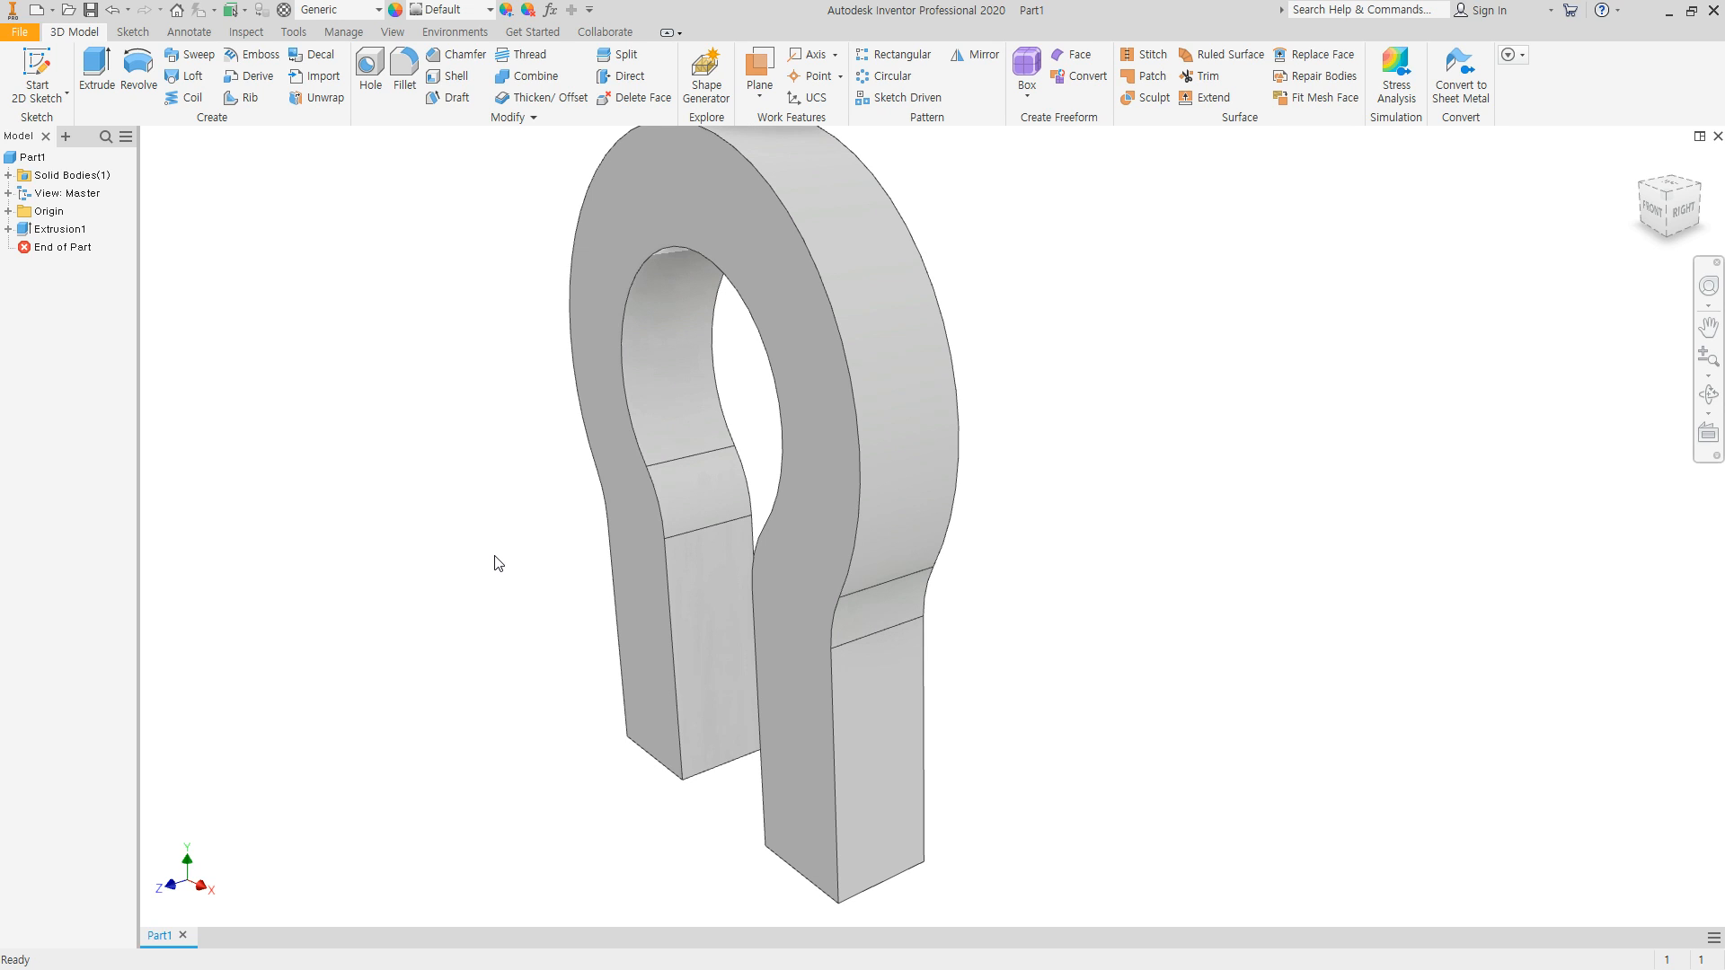
# Step: Start a sketch on the outer side face of the right leg and draw a circle about 29 mm in diameter on it
pyautogui.keyDown('shift'); pyautogui.moveTo(495, 562); pyautogui.dragTo(607, 552, button='middle'); pyautogui.keyUp('shift')
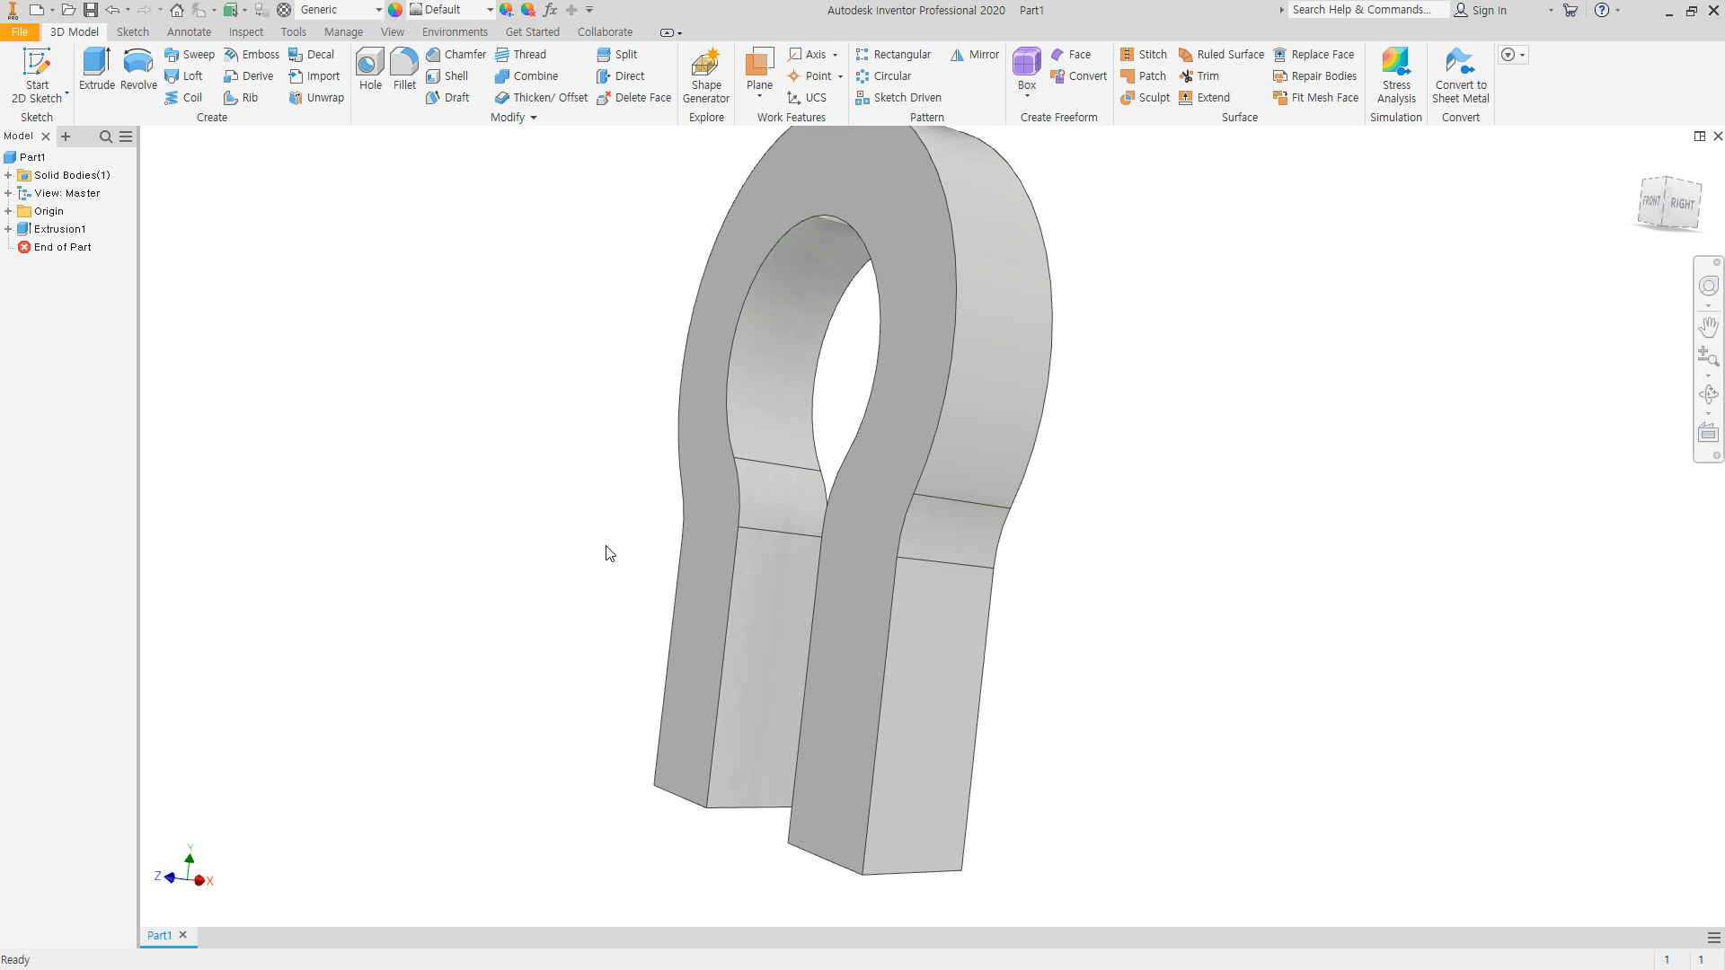
pyautogui.press('s')
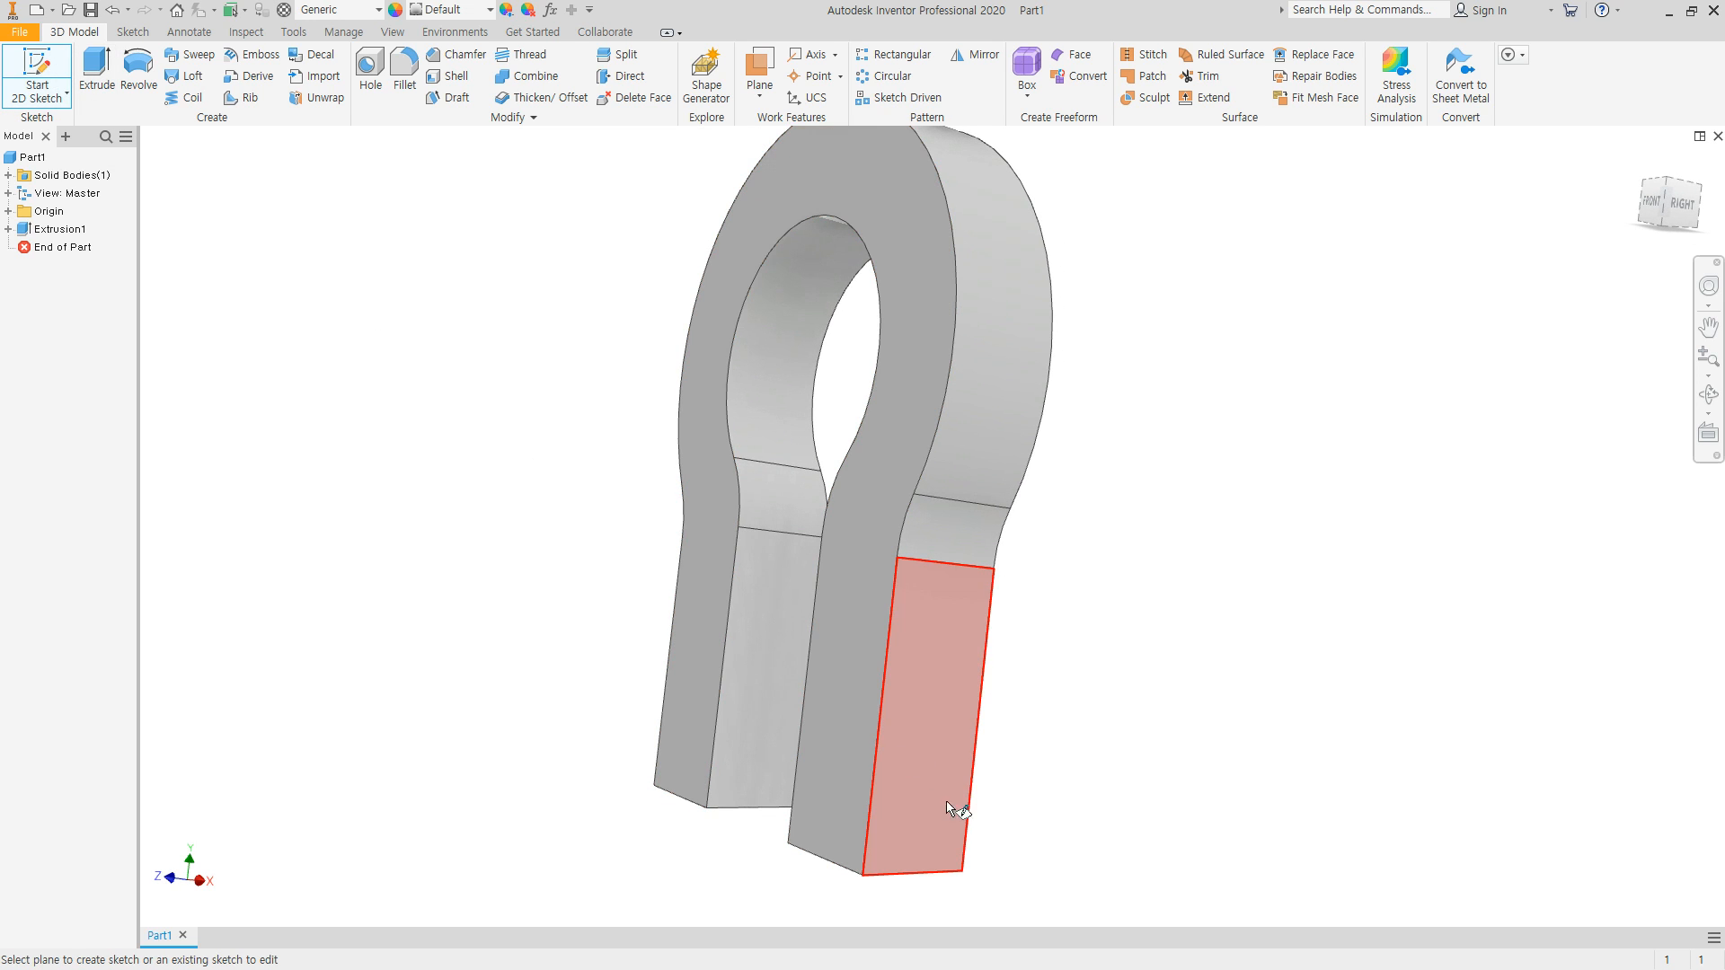
pyautogui.click(939, 796)
pyautogui.click(935, 788)
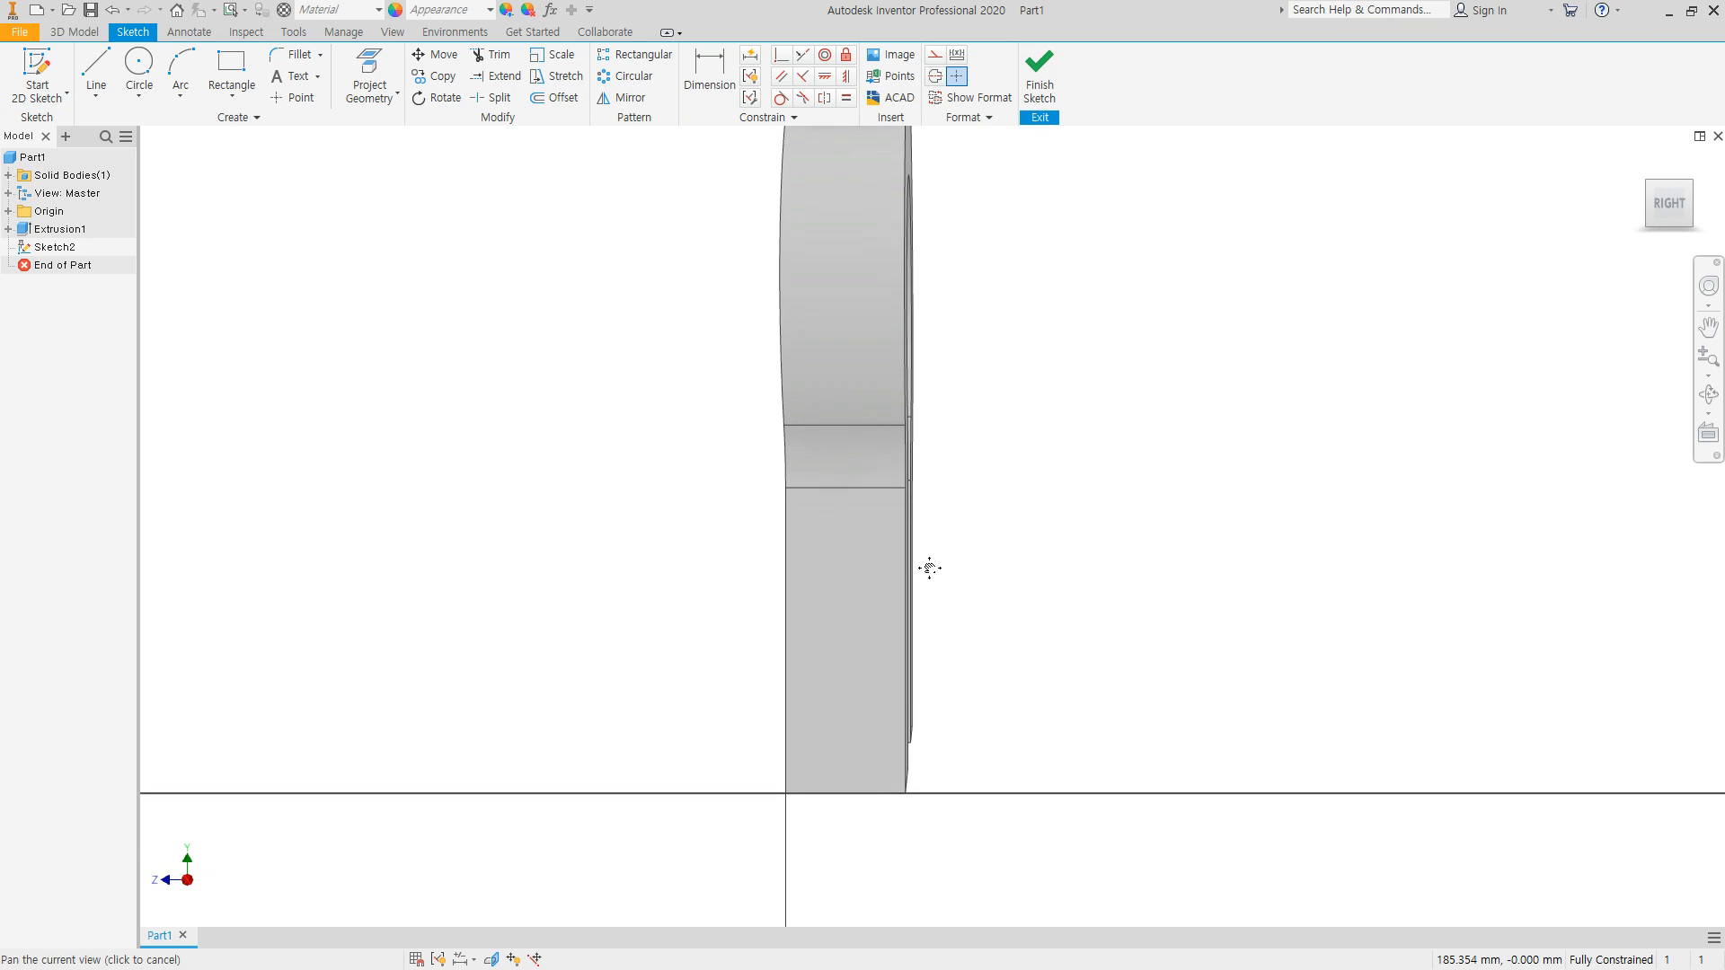
pyautogui.click(139, 70)
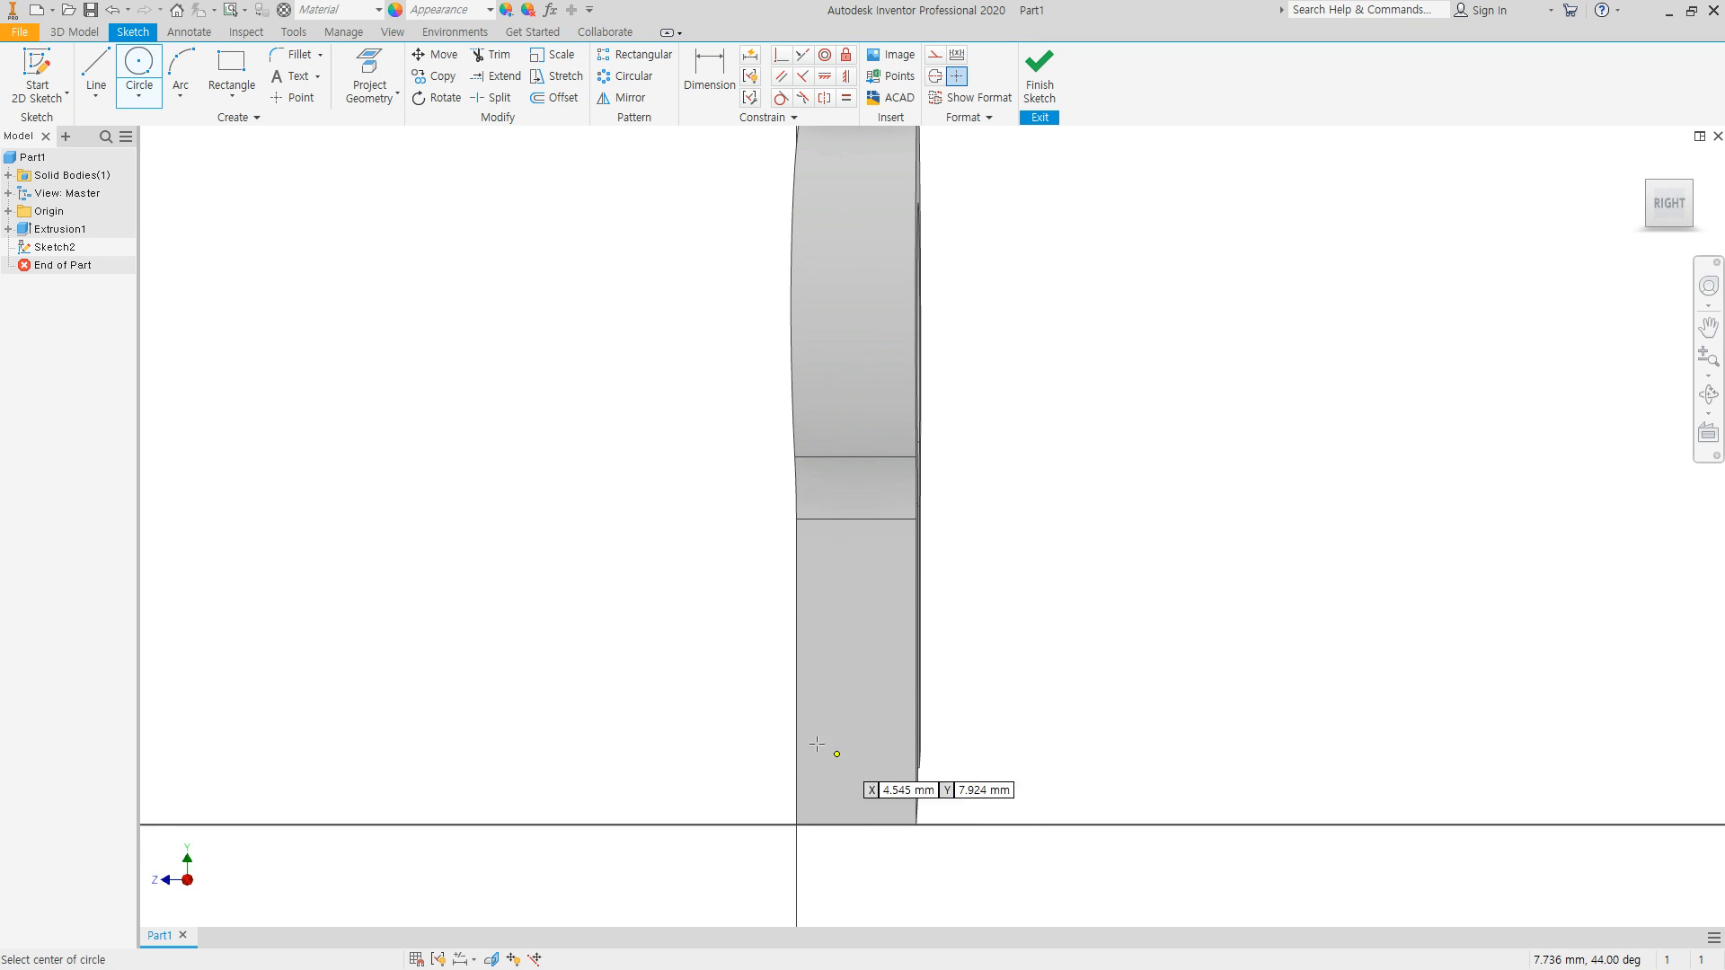
pyautogui.click(855, 729)
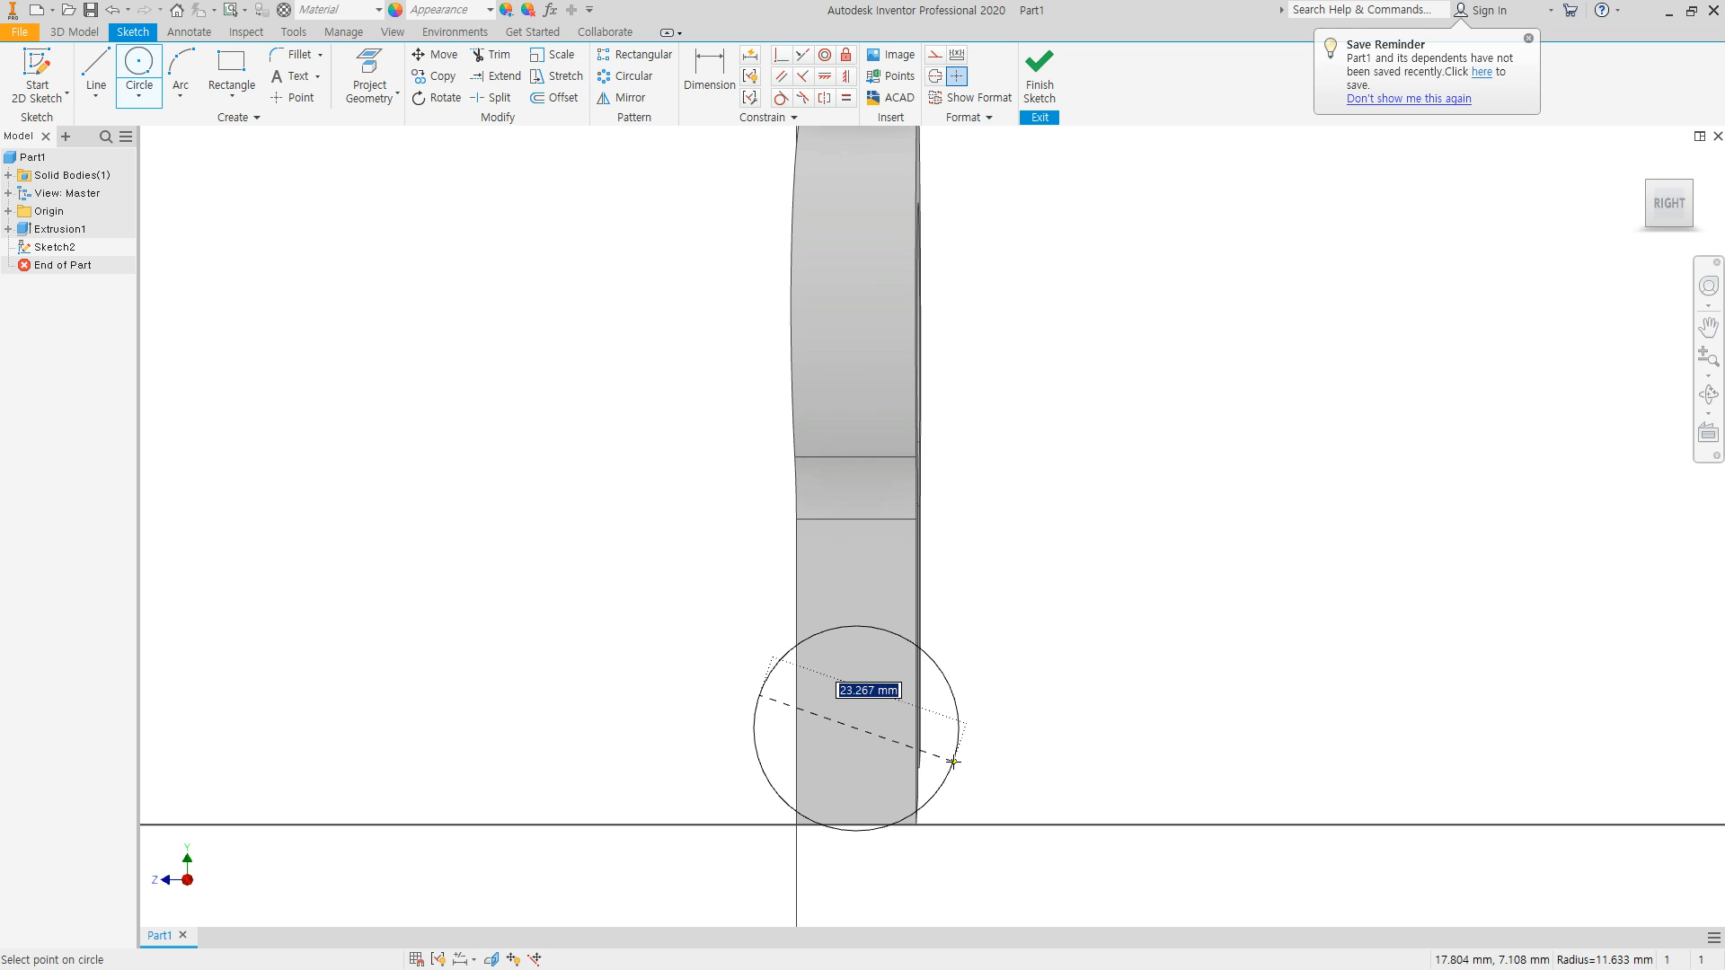
pyautogui.click(979, 767)
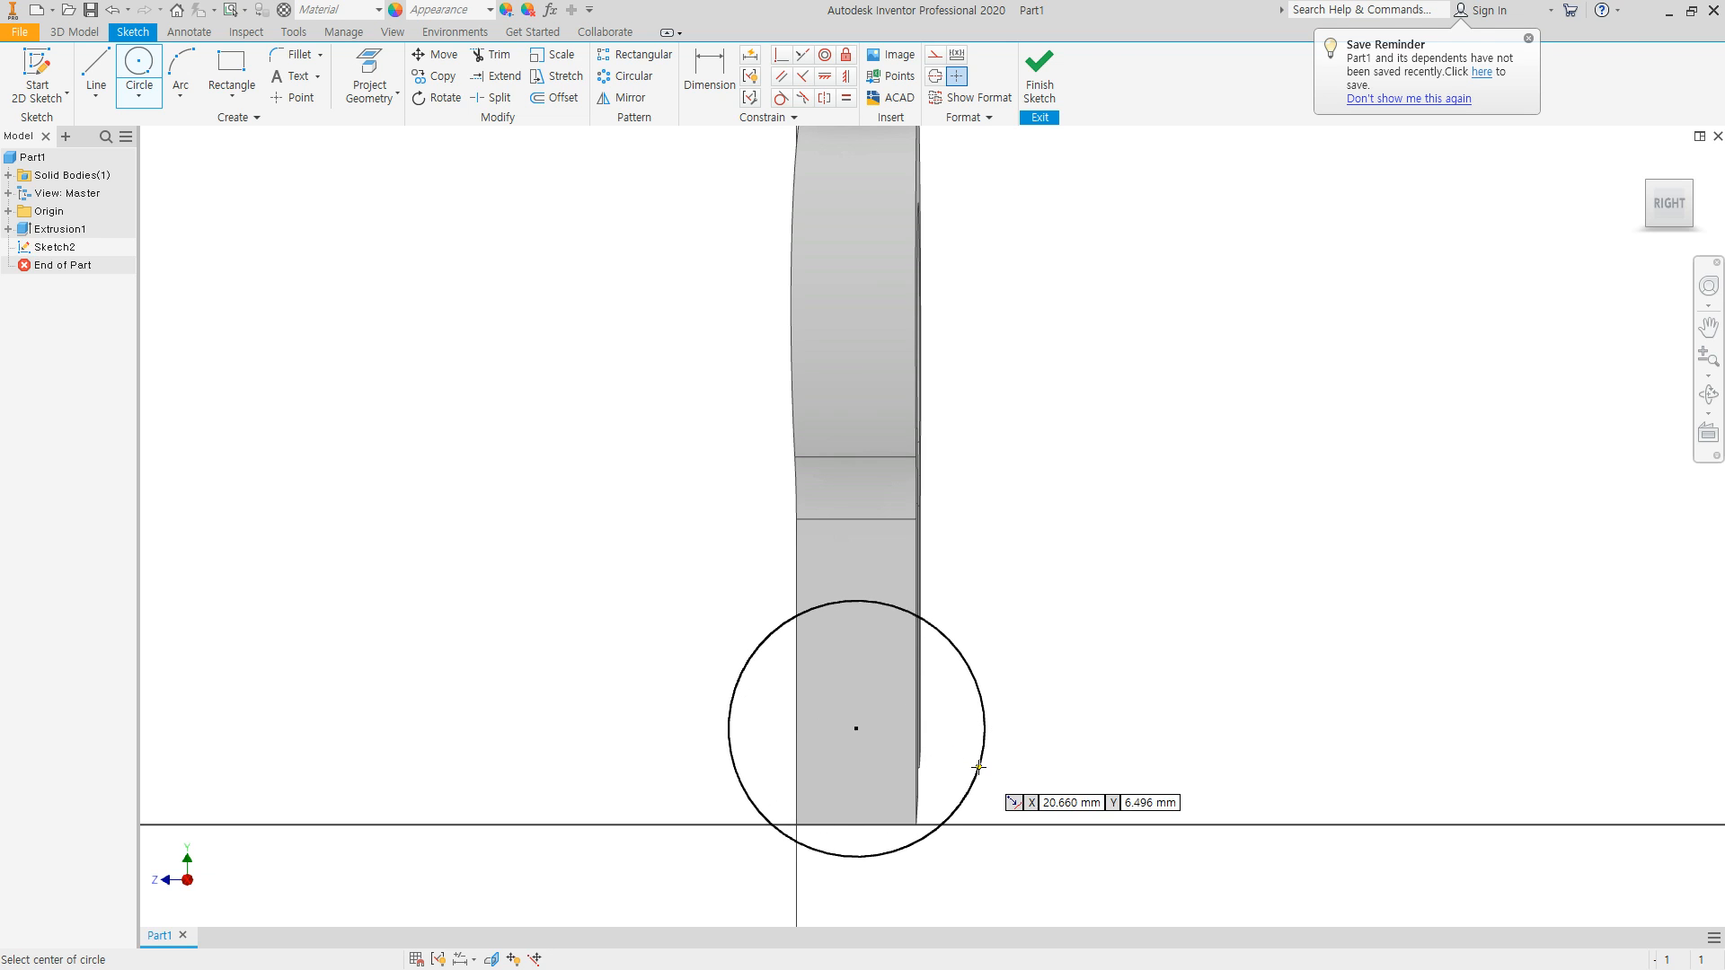
pyautogui.press('Escape')
pyautogui.moveTo(873, 743); pyautogui.dragTo(841, 647, button='middle')
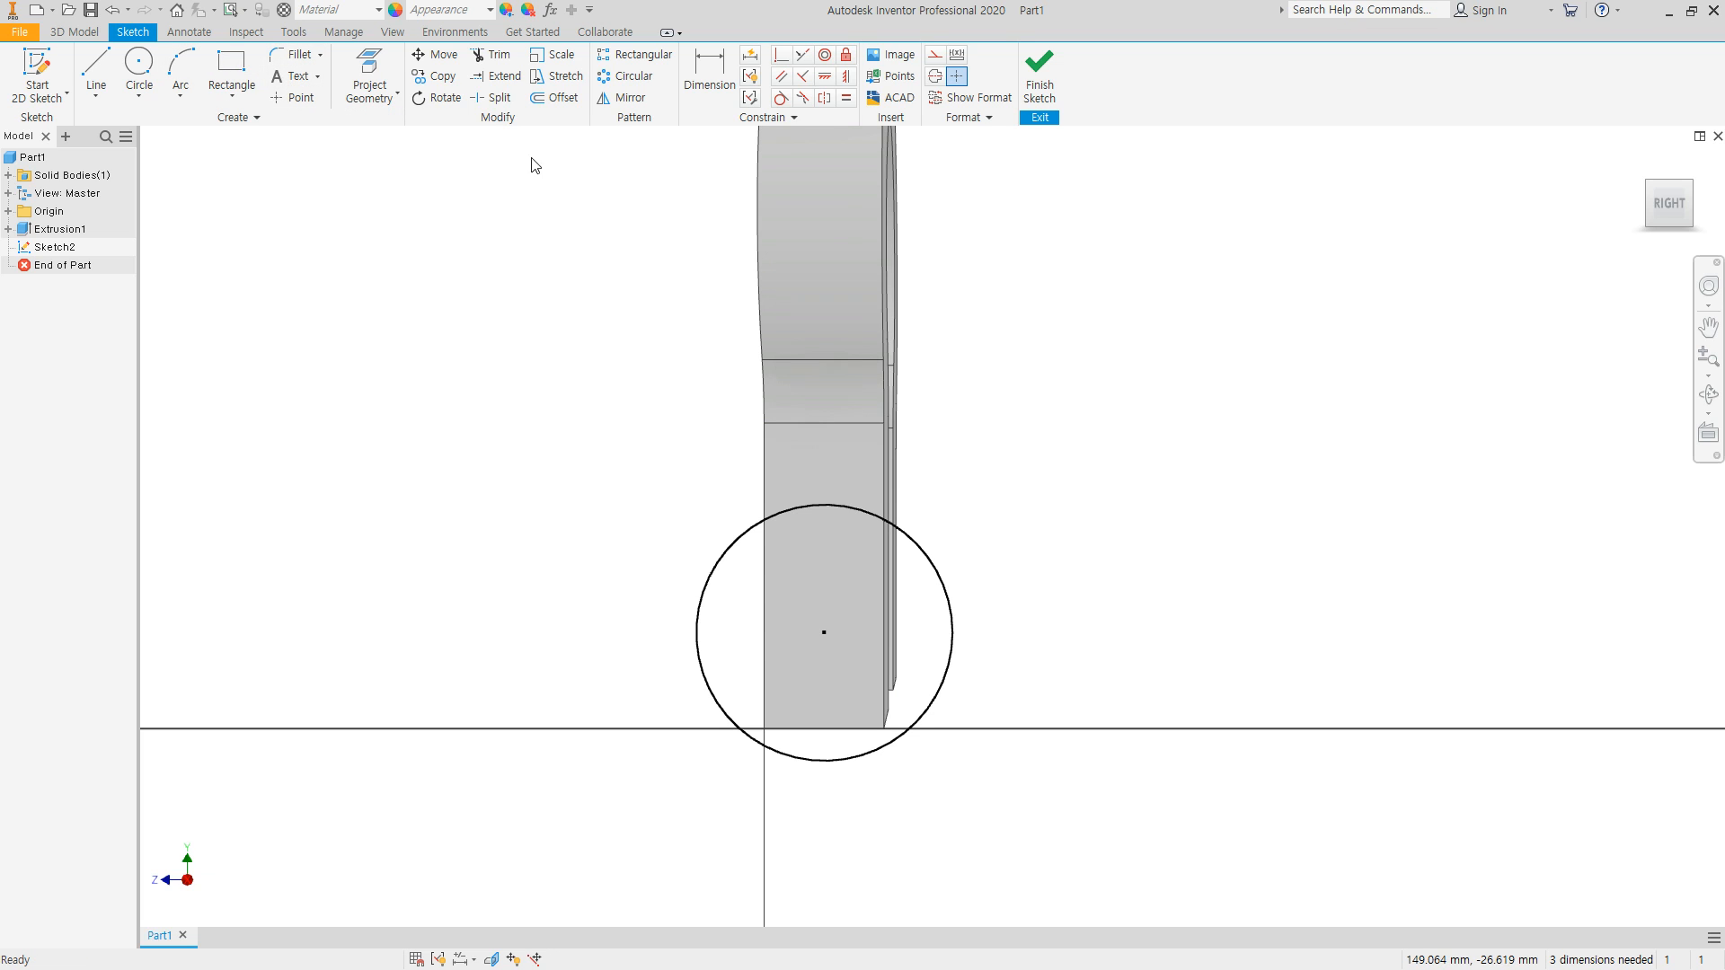
# Step: Dimension the circle's centre 14.4 mm above the bottom edge of the leg
pyautogui.click(709, 72)
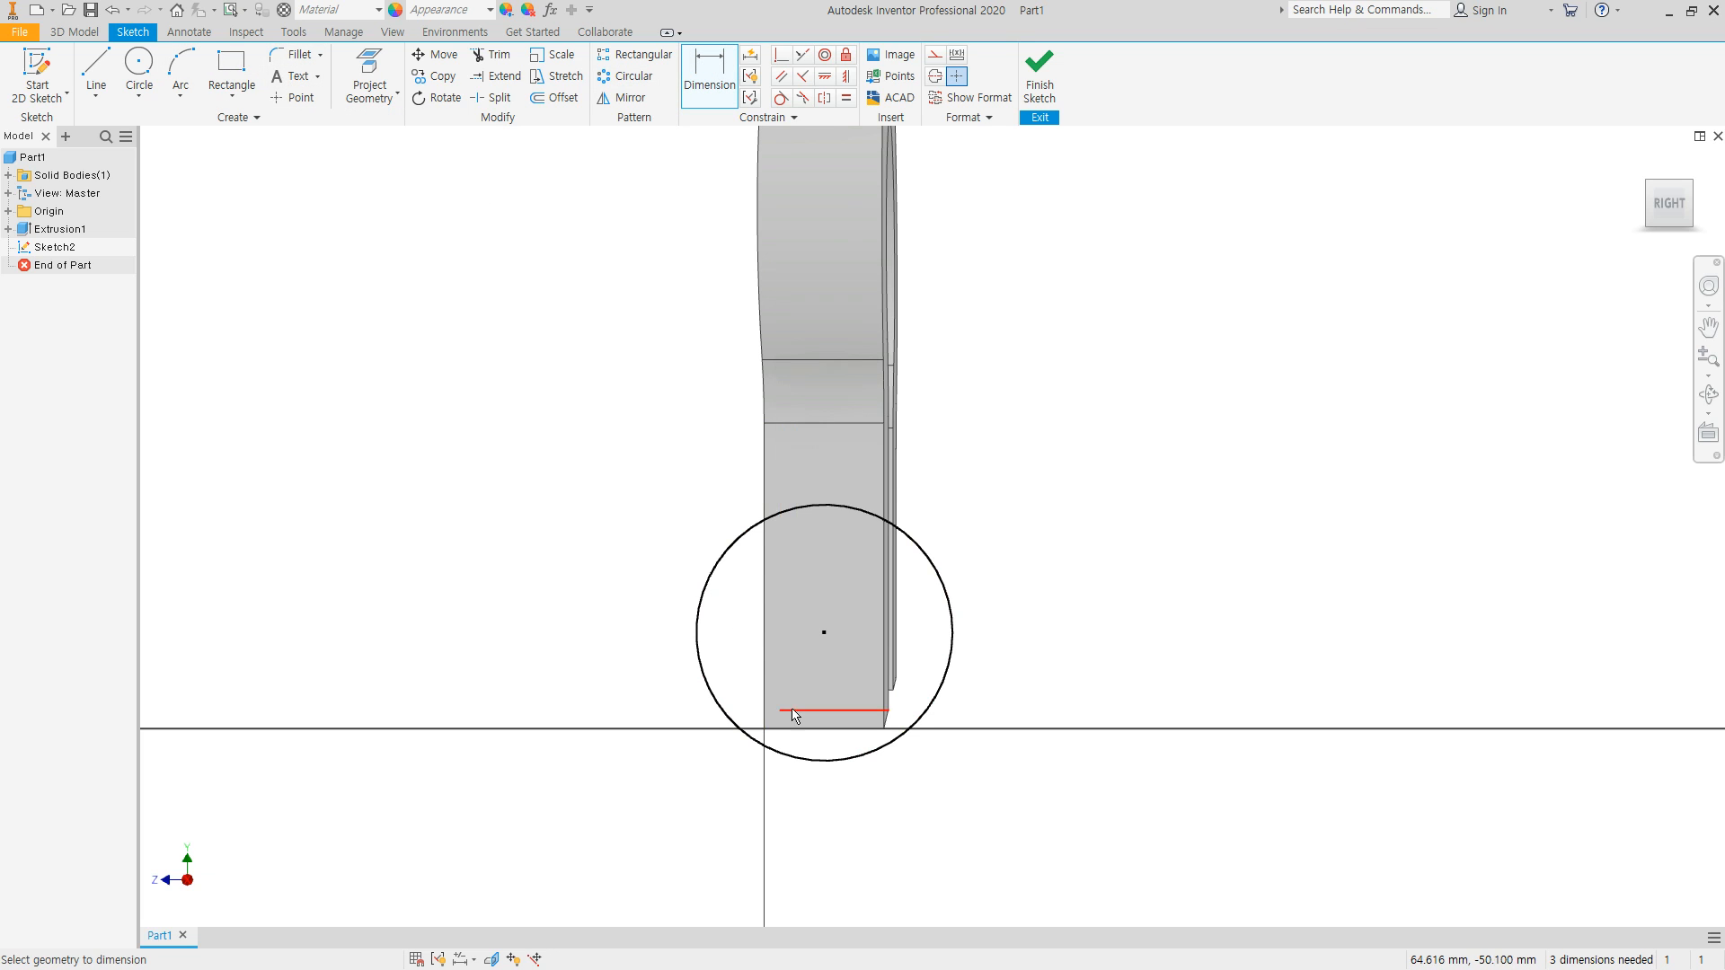
pyautogui.click(793, 730)
pyautogui.click(824, 632)
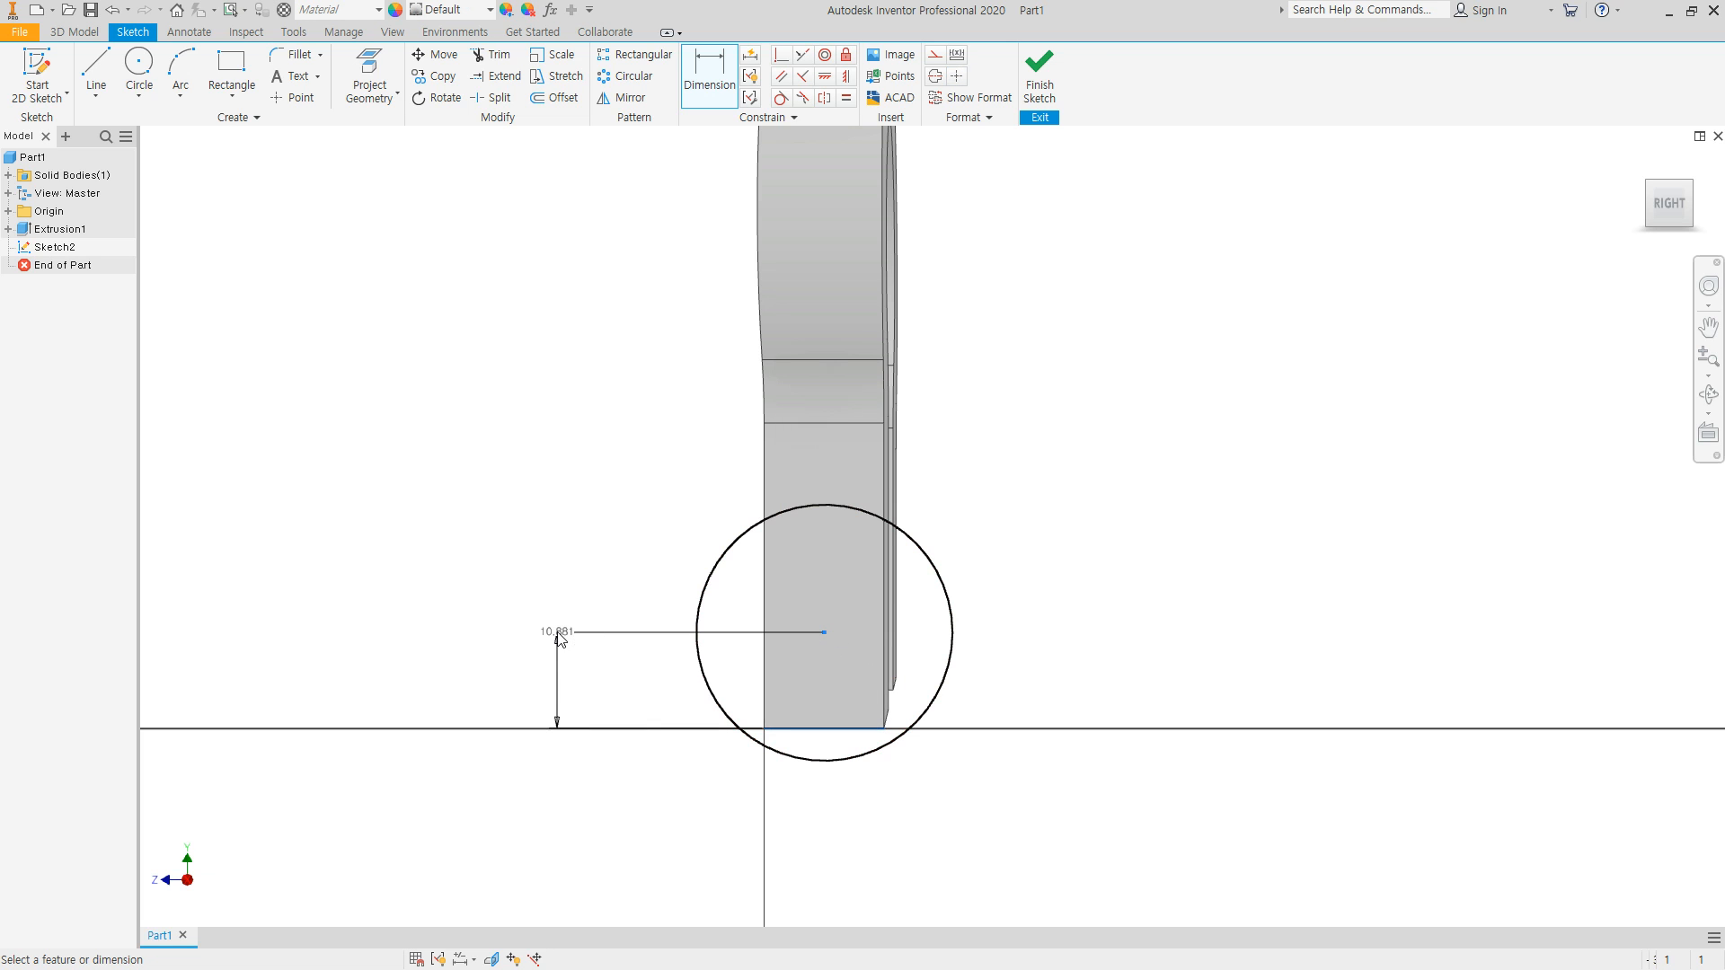
pyautogui.click(557, 647)
pyautogui.write('14.4')
pyautogui.press('Return')
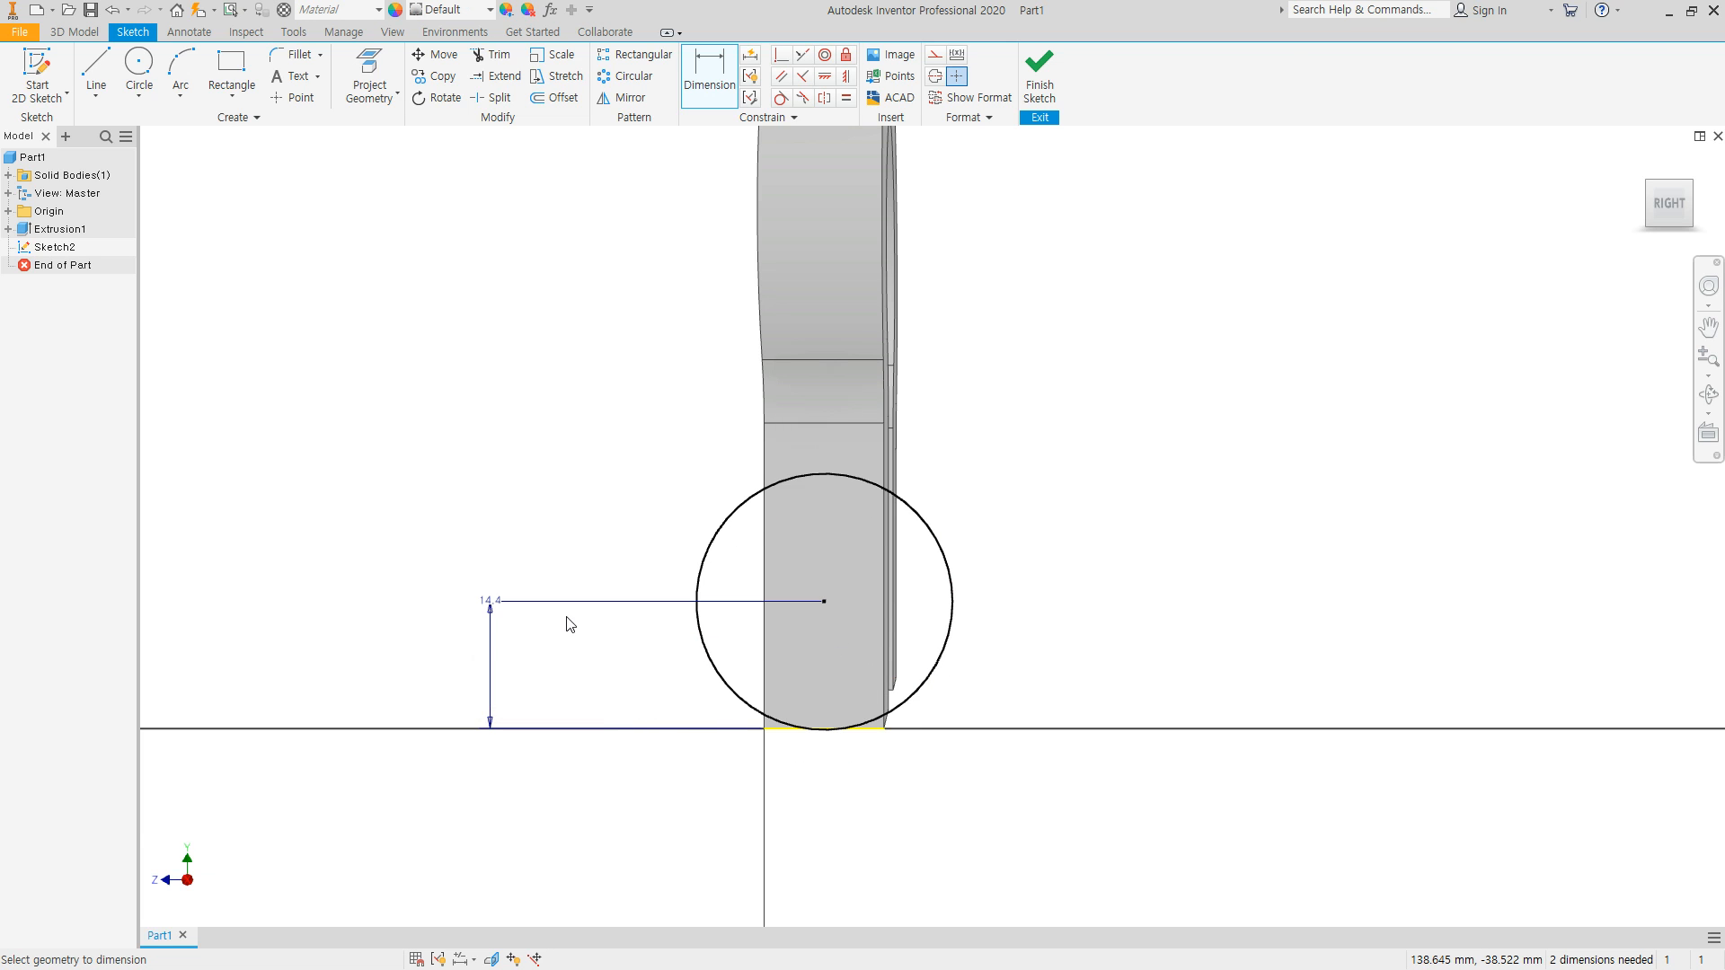
# Step: Dimension the circle's diameter at 28.8 mm
pyautogui.scroll(3, 871, 616)
pyautogui.moveTo(871, 616)
pyautogui.mouseDown(button='middle')
pyautogui.moveTo(712, 578)
pyautogui.moveTo(901, 569)
pyautogui.mouseUp(button='middle')
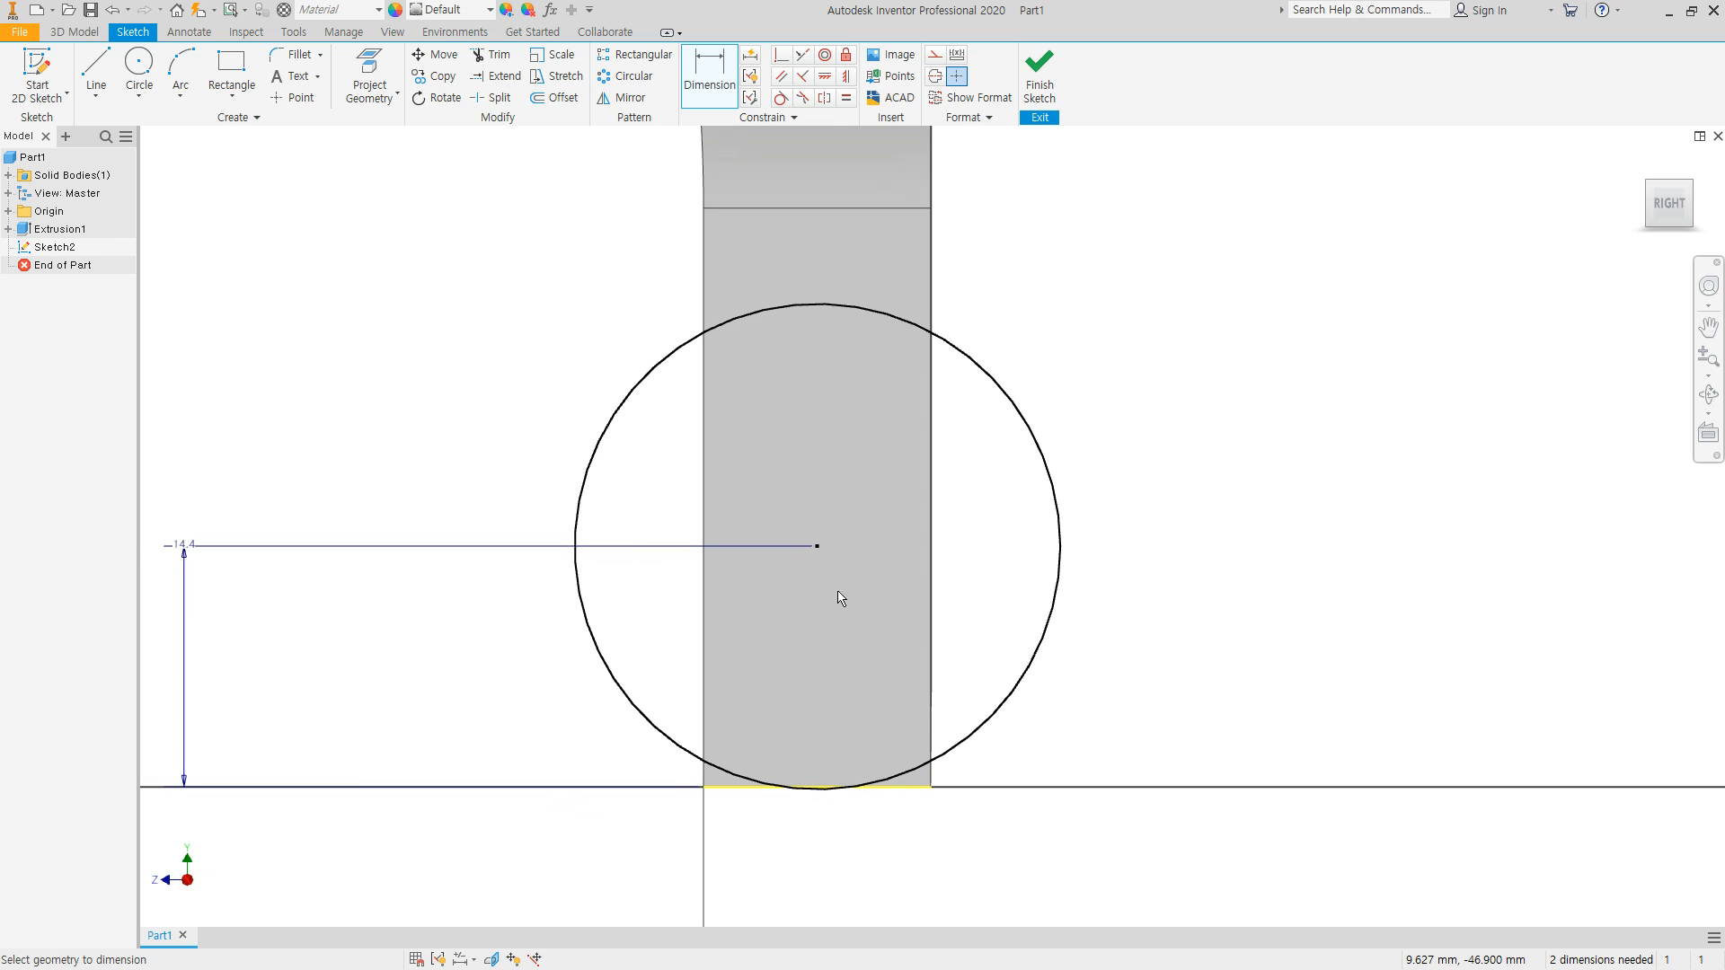
pyautogui.click(986, 368)
pyautogui.click(1050, 353)
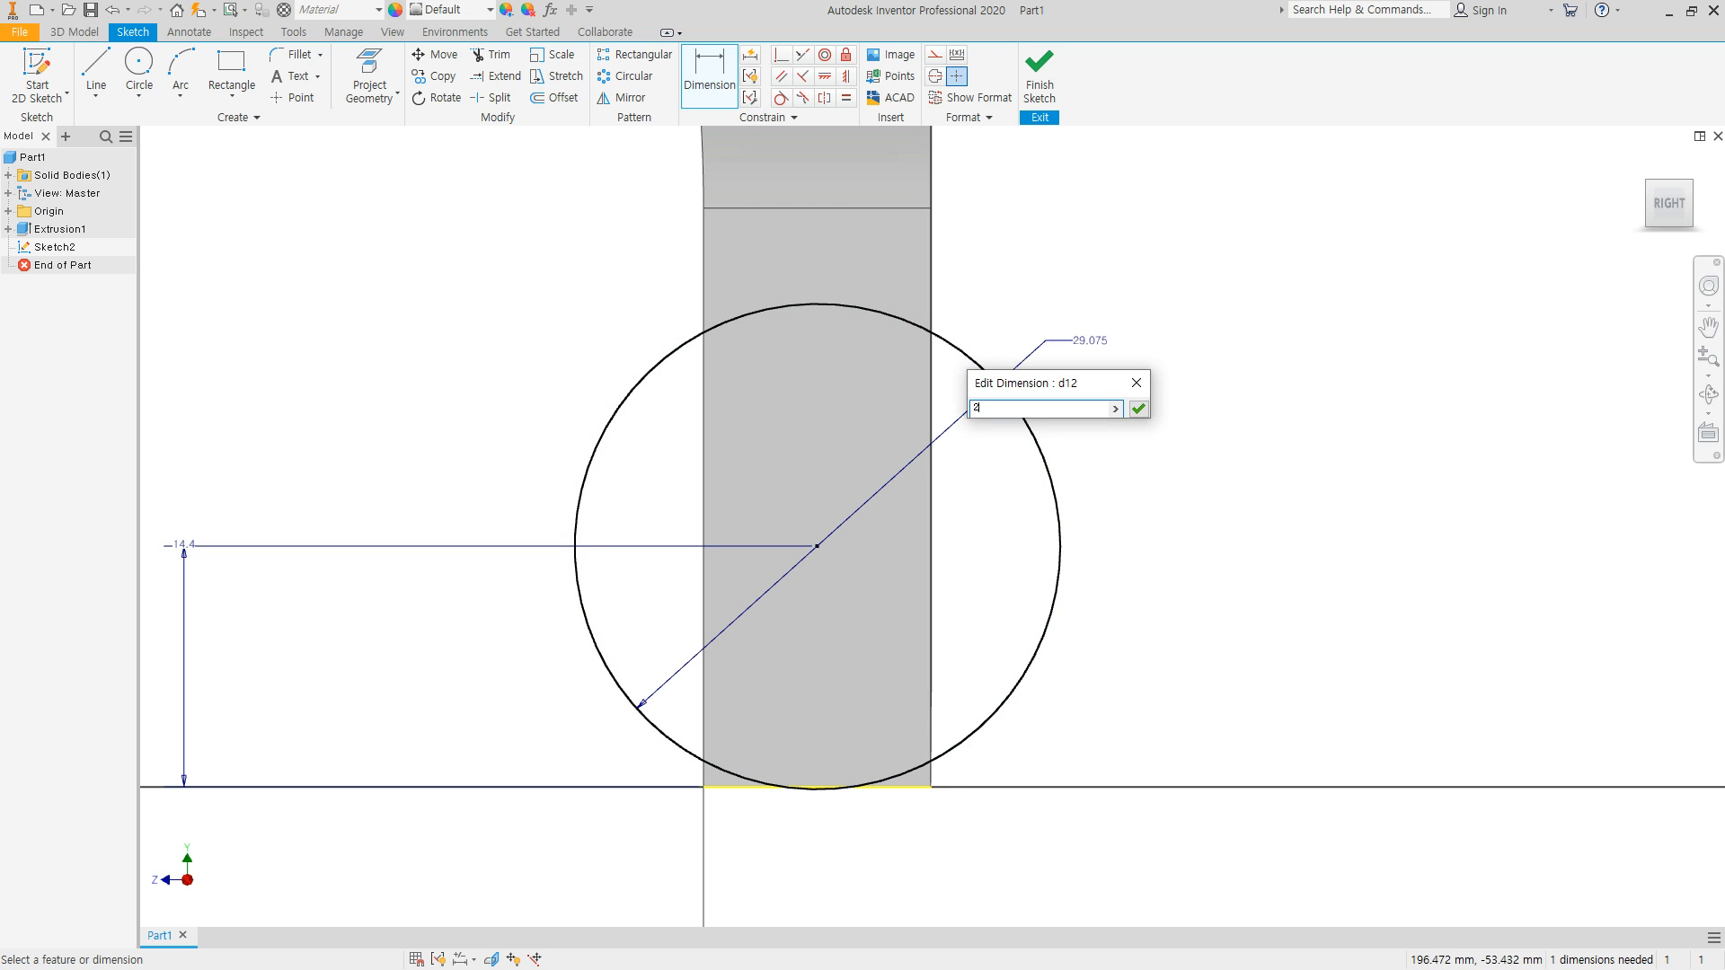
pyautogui.press('Return')
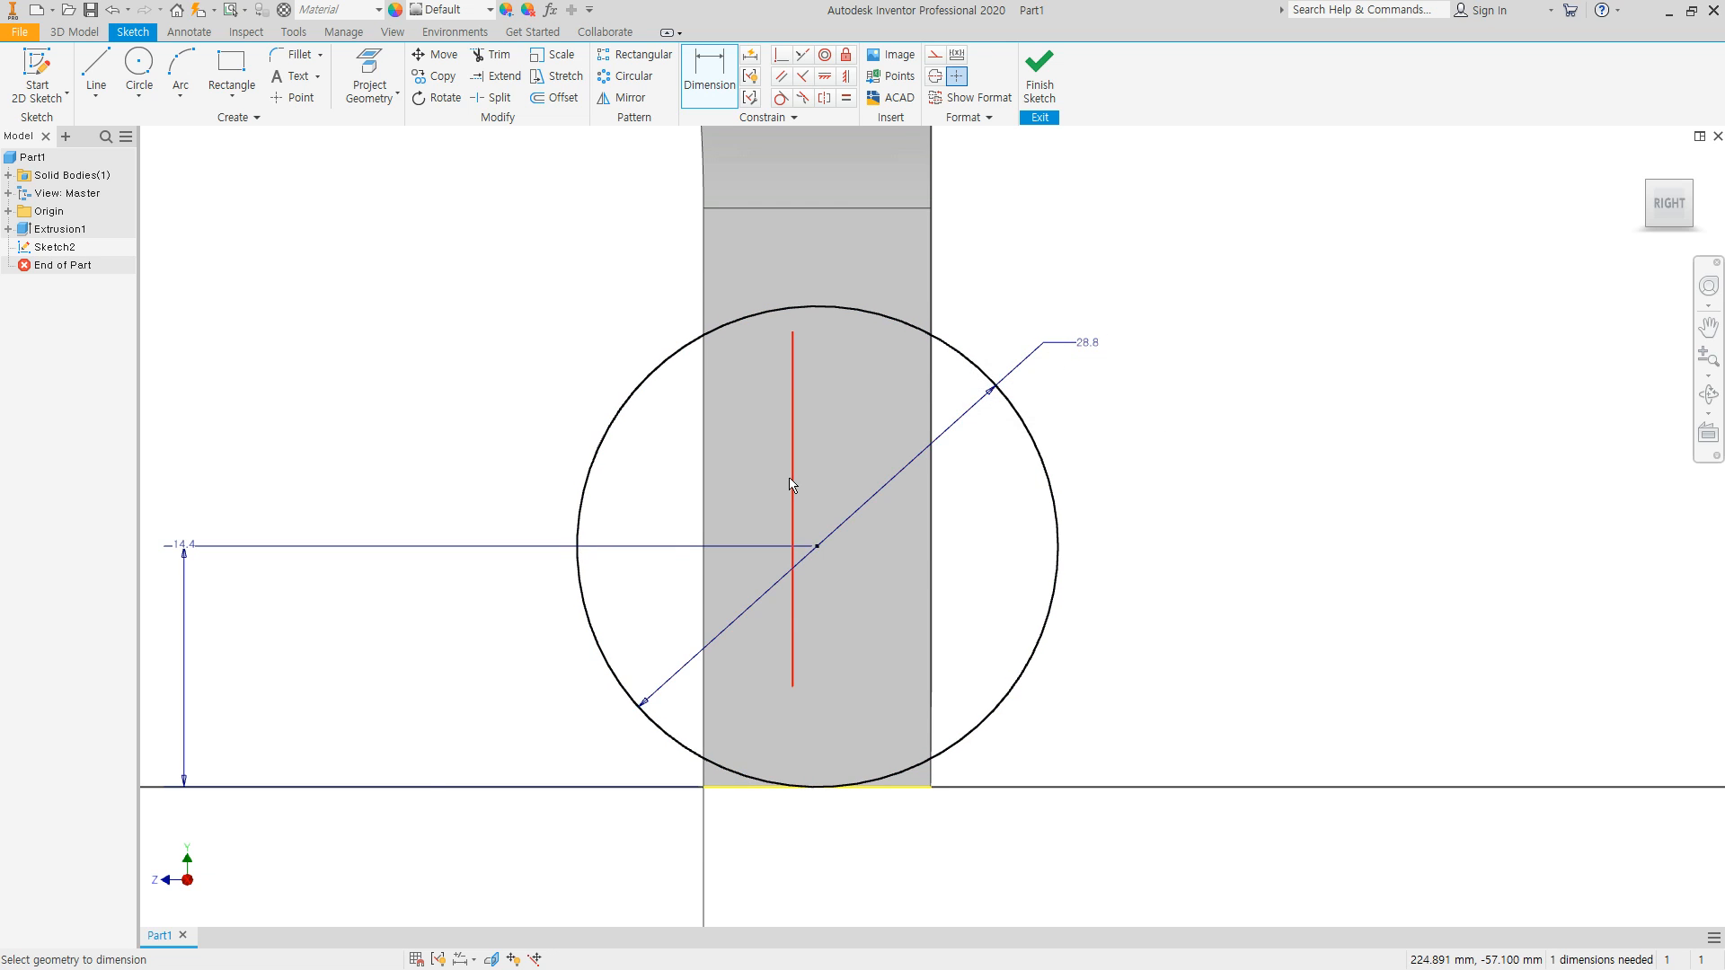
# Step: Align the circle's centre vertically with the midpoint of the leg's bottom edge
pyautogui.scroll(-2, 846, 430)
pyautogui.moveTo(846, 429); pyautogui.dragTo(841, 485, button='middle')
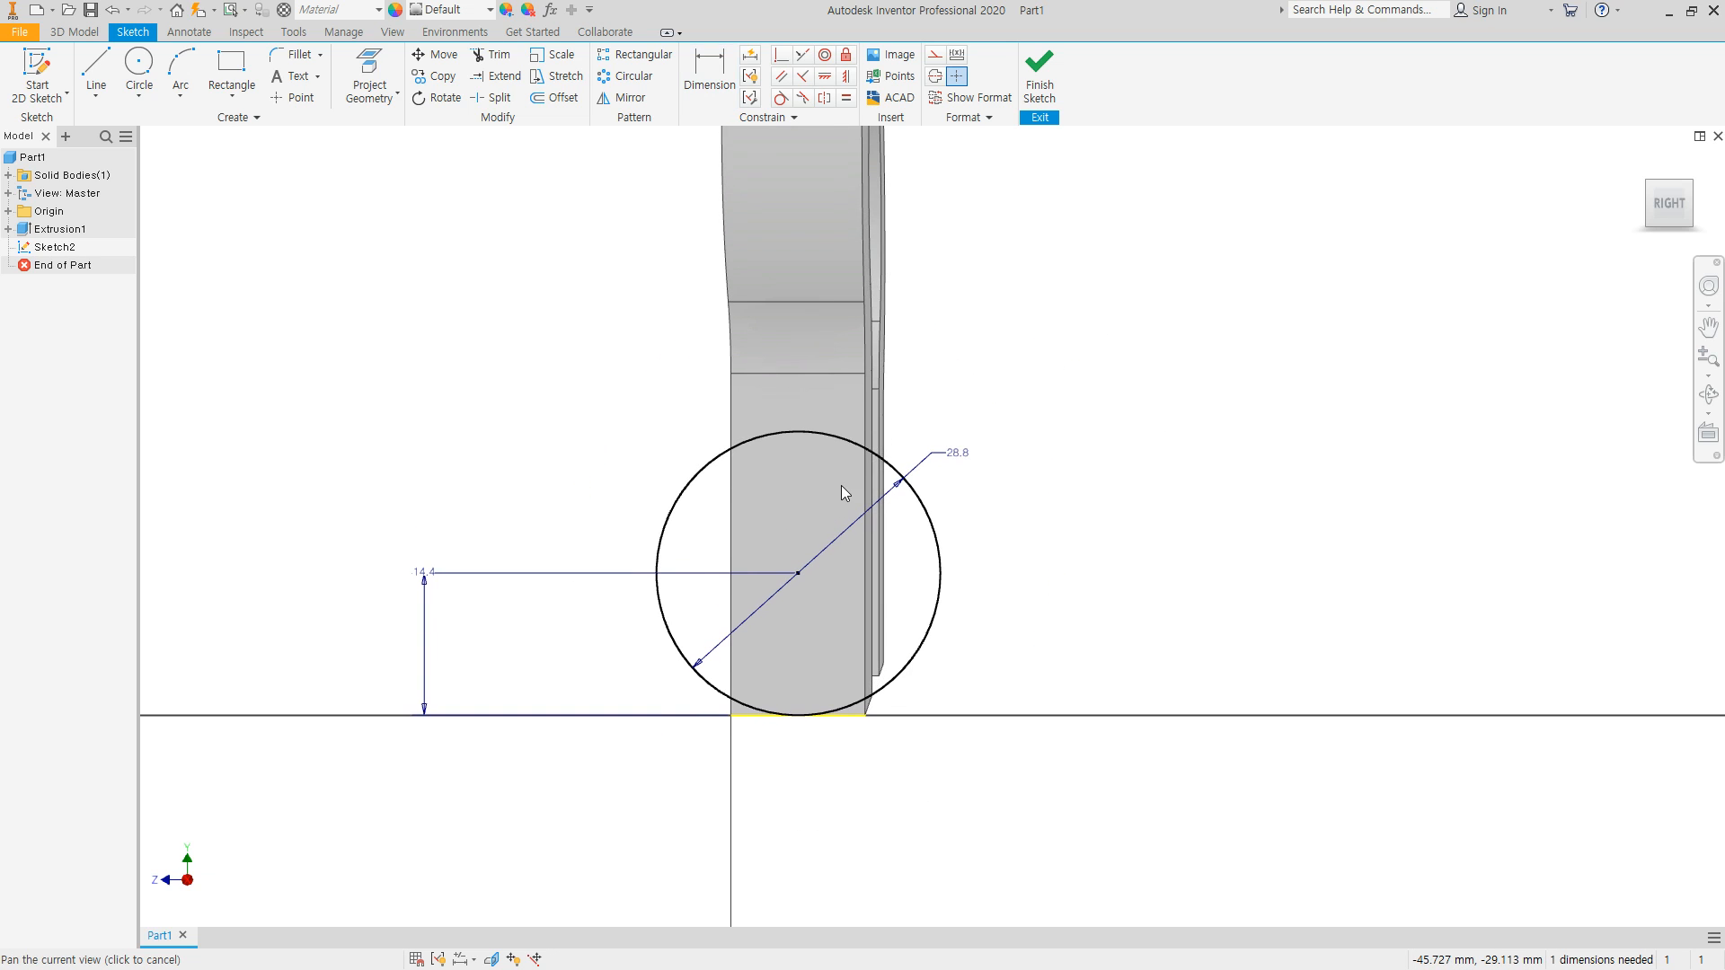
pyautogui.click(846, 79)
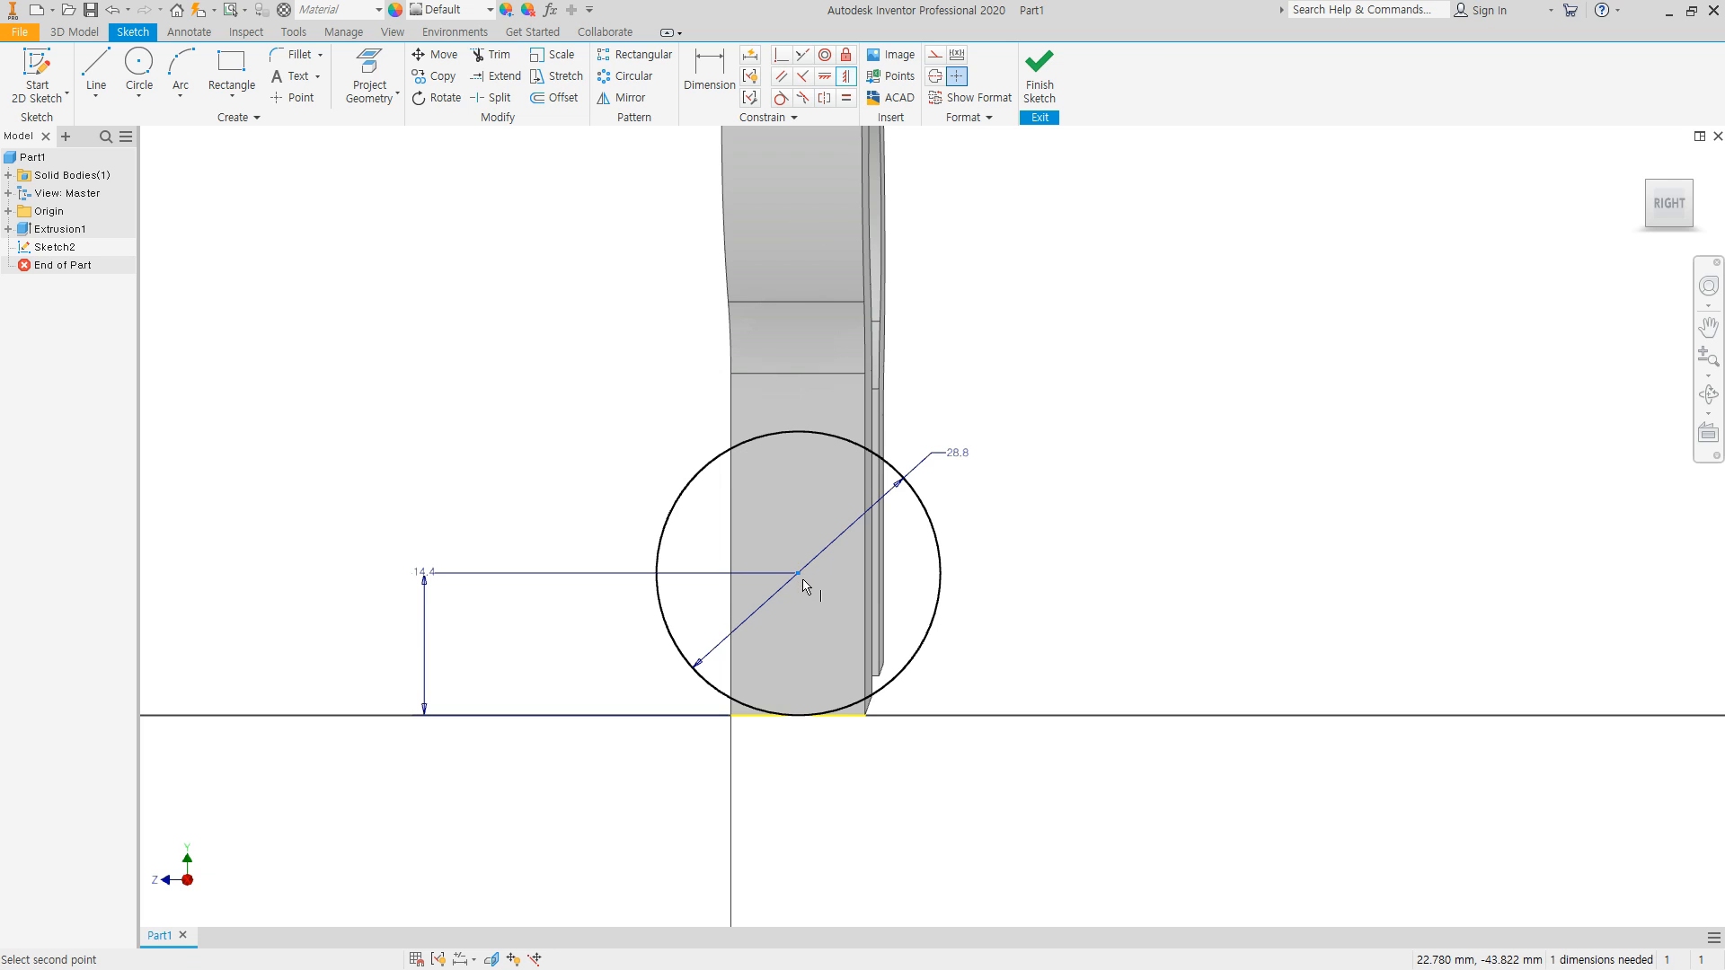
pyautogui.click(803, 718)
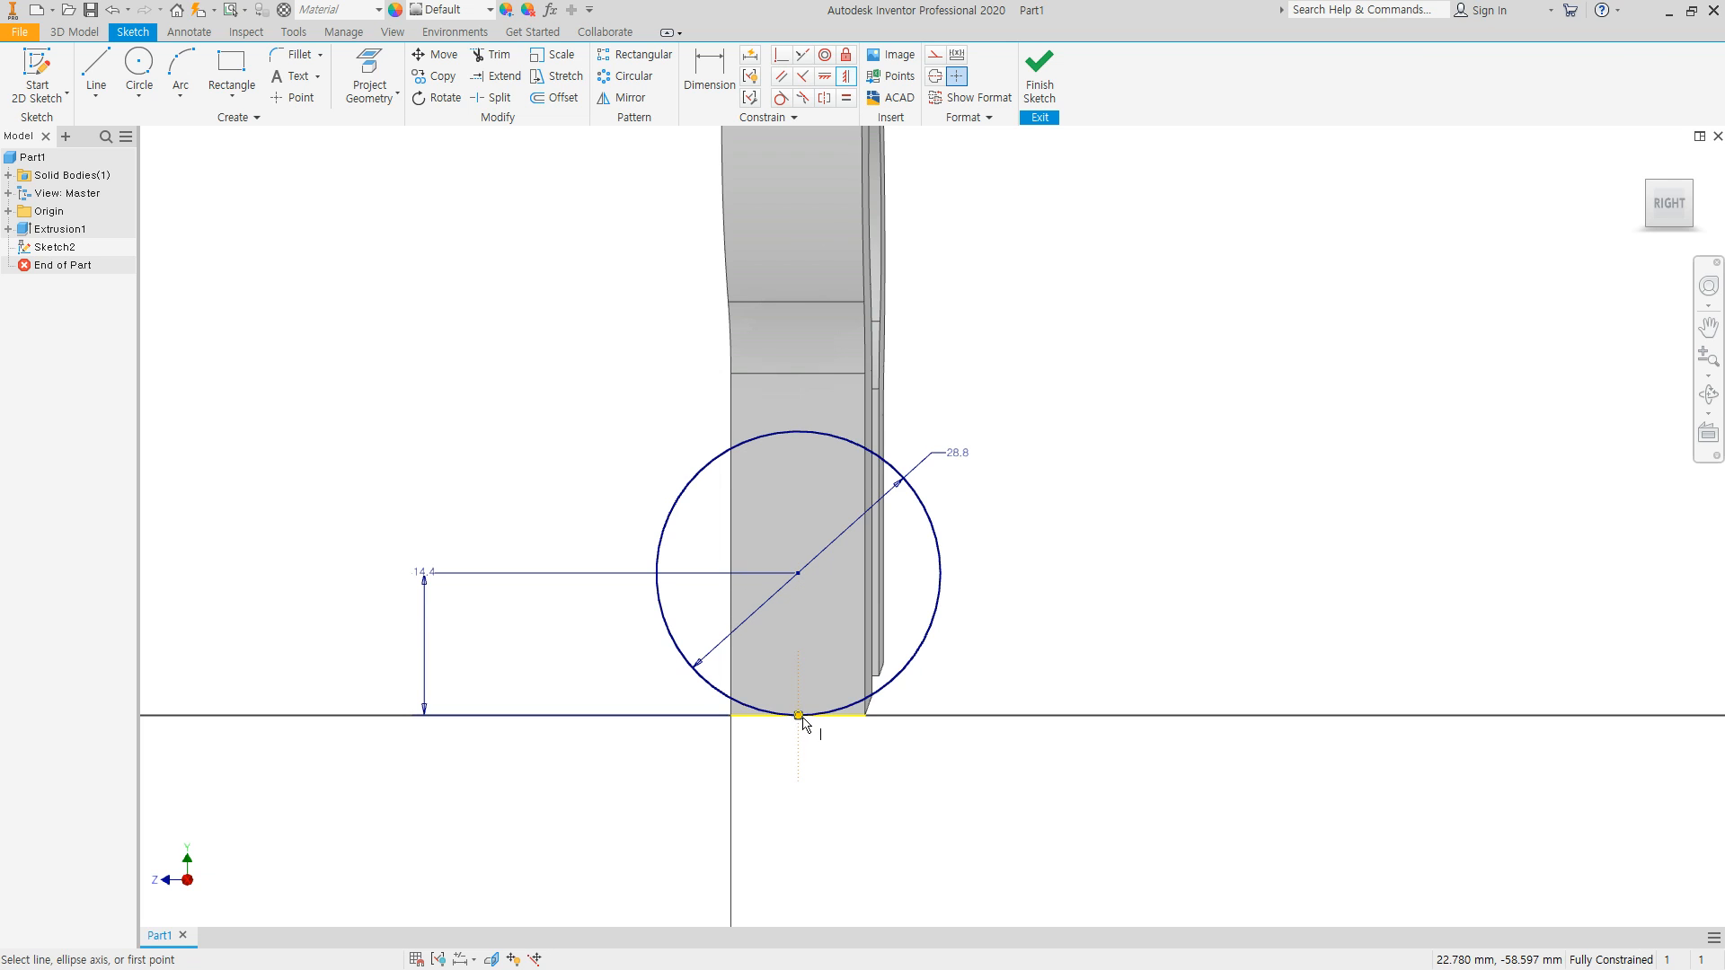
pyautogui.press('Escape')
# Step: Finish the sketch and start extruding the circle through the leg up to a selected face
pyautogui.scroll(3, 805, 719)
pyautogui.moveTo(926, 650); pyautogui.dragTo(965, 736, button='middle')
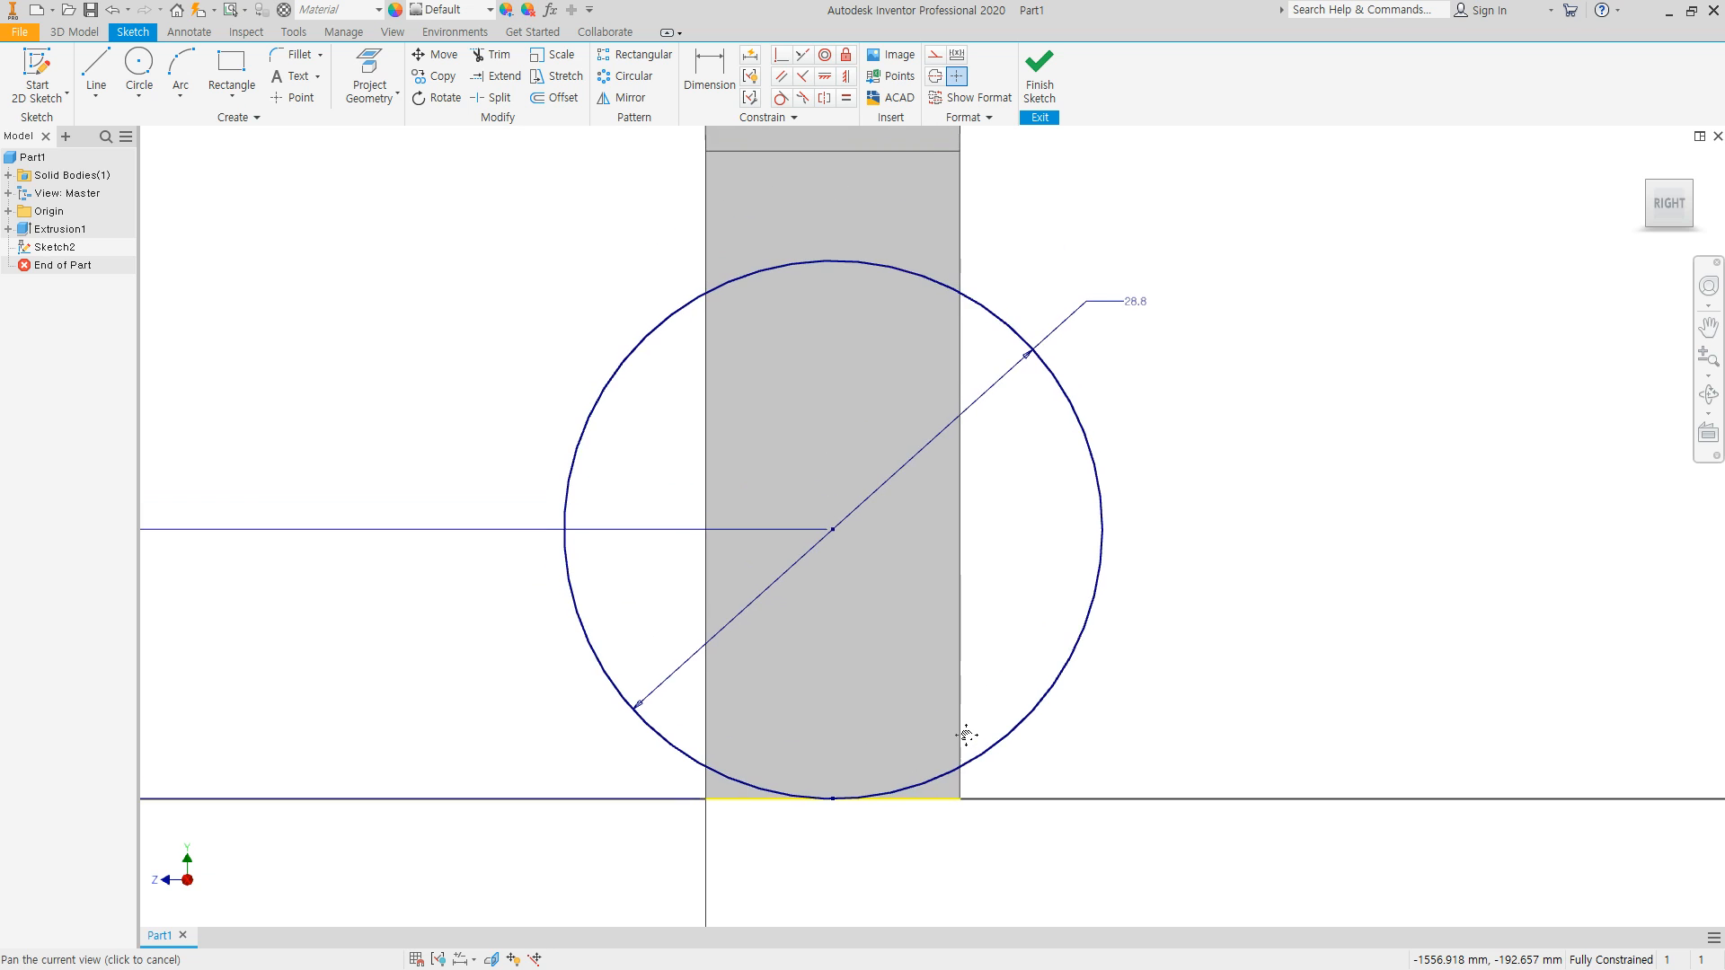
pyautogui.scroll(-1, 905, 636)
pyautogui.moveTo(951, 647)
pyautogui.keyDown('shift'); pyautogui.mouseDown(button='middle')
pyautogui.moveTo(633, 635)
pyautogui.moveTo(881, 651)
pyautogui.moveTo(888, 602)
pyautogui.mouseUp(button='middle'); pyautogui.keyUp('shift')
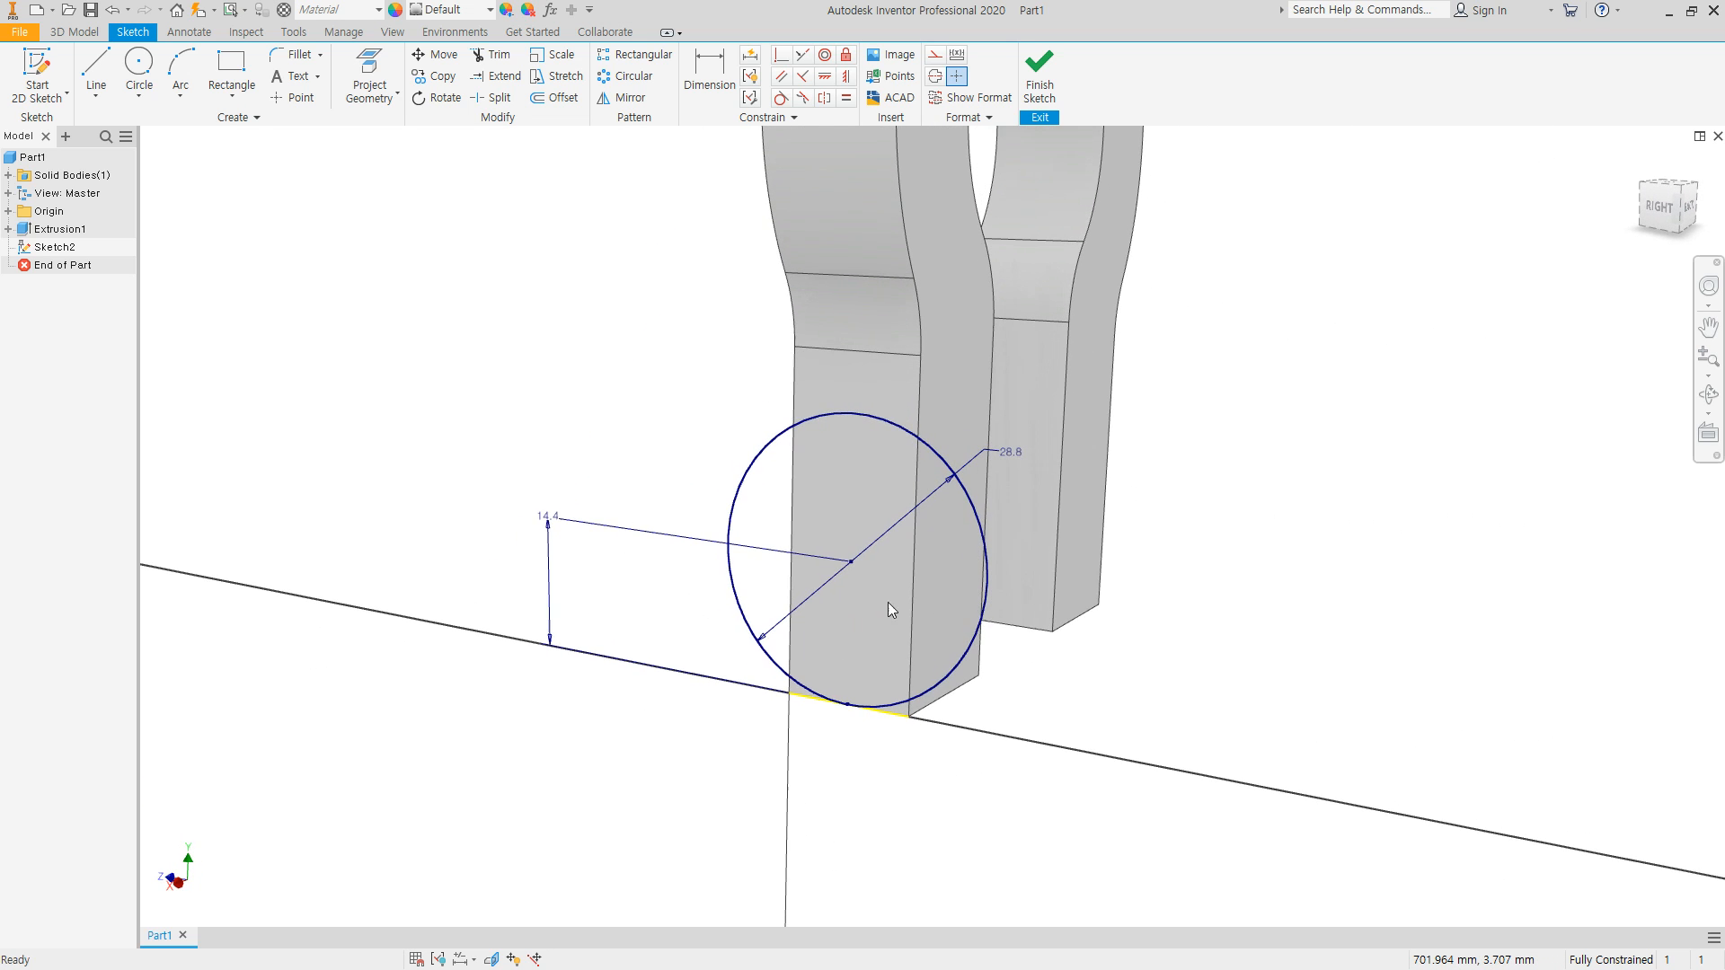
pyautogui.click(1035, 74)
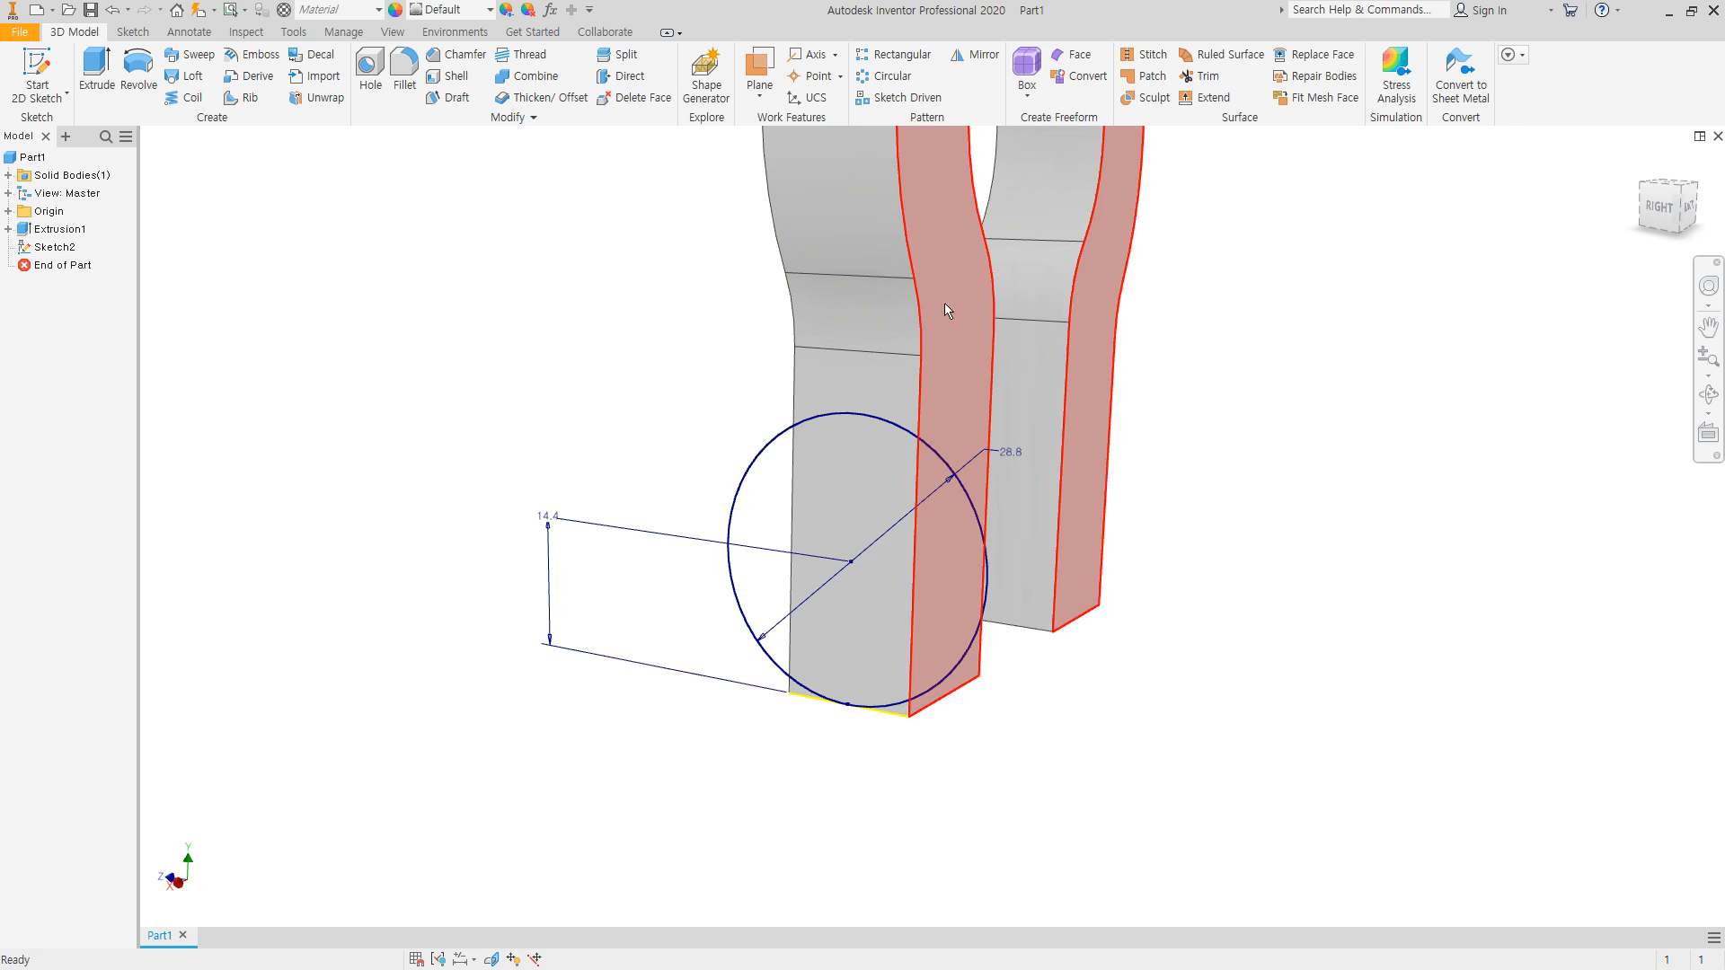
pyautogui.click(99, 74)
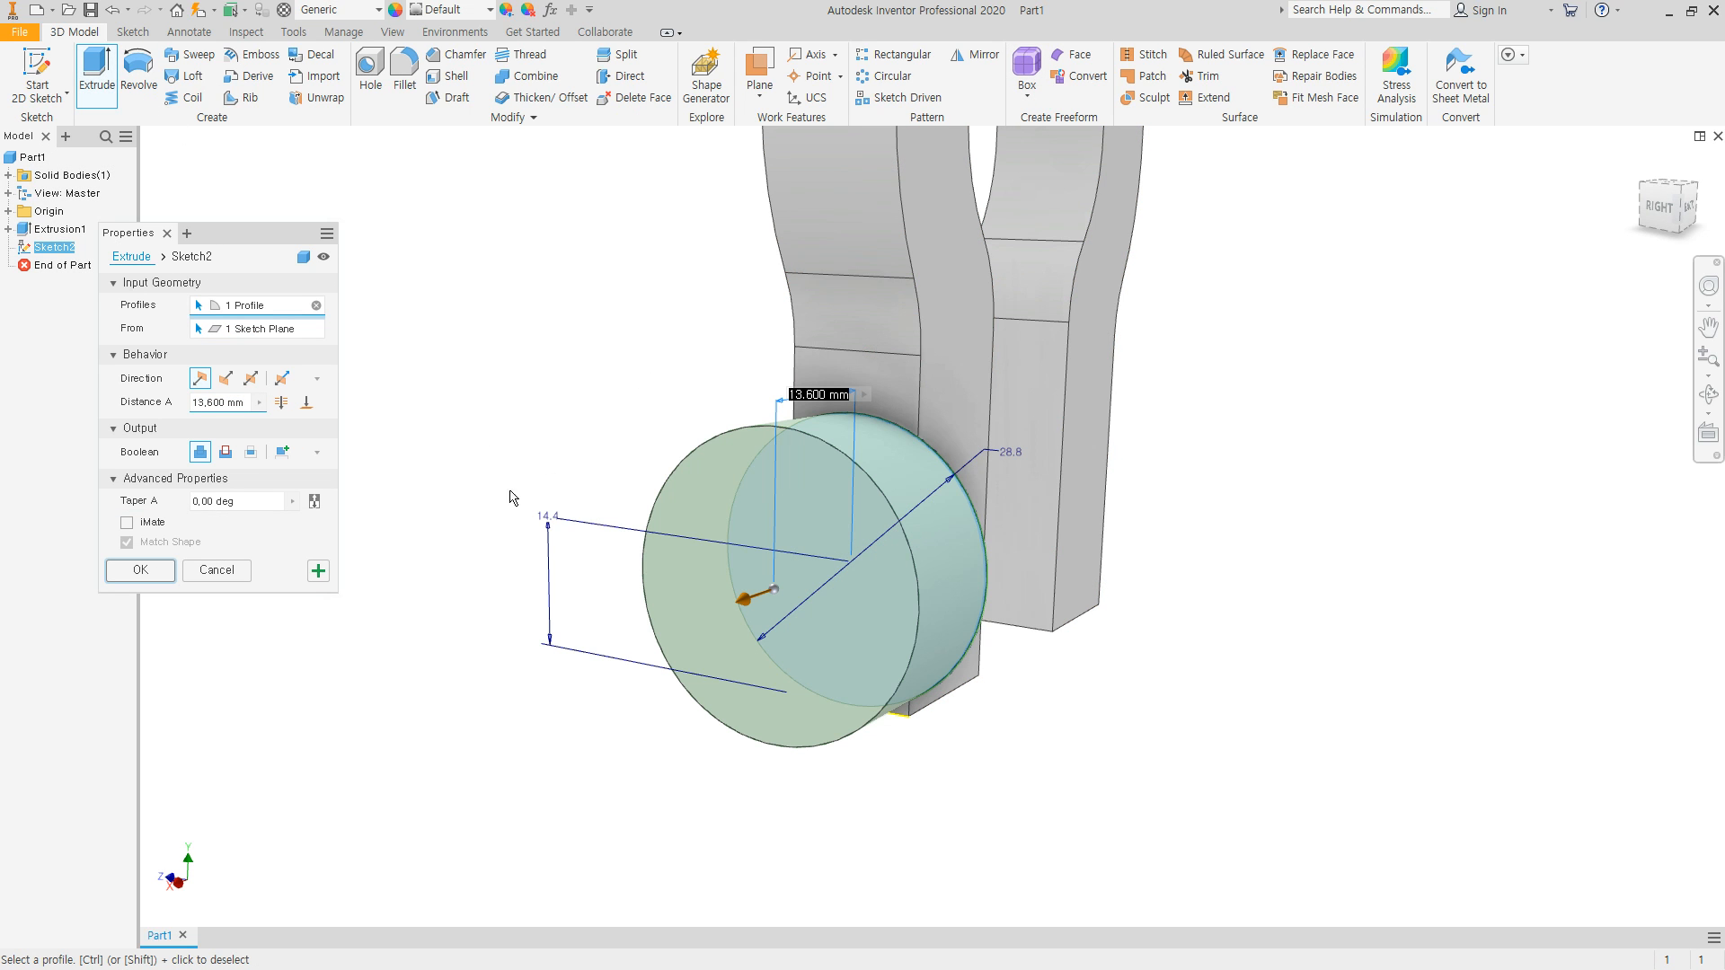
pyautogui.click(310, 406)
pyautogui.keyDown('shift'); pyautogui.moveTo(674, 500); pyautogui.dragTo(908, 490, button='middle'); pyautogui.keyUp('shift')
pyautogui.click(1139, 538)
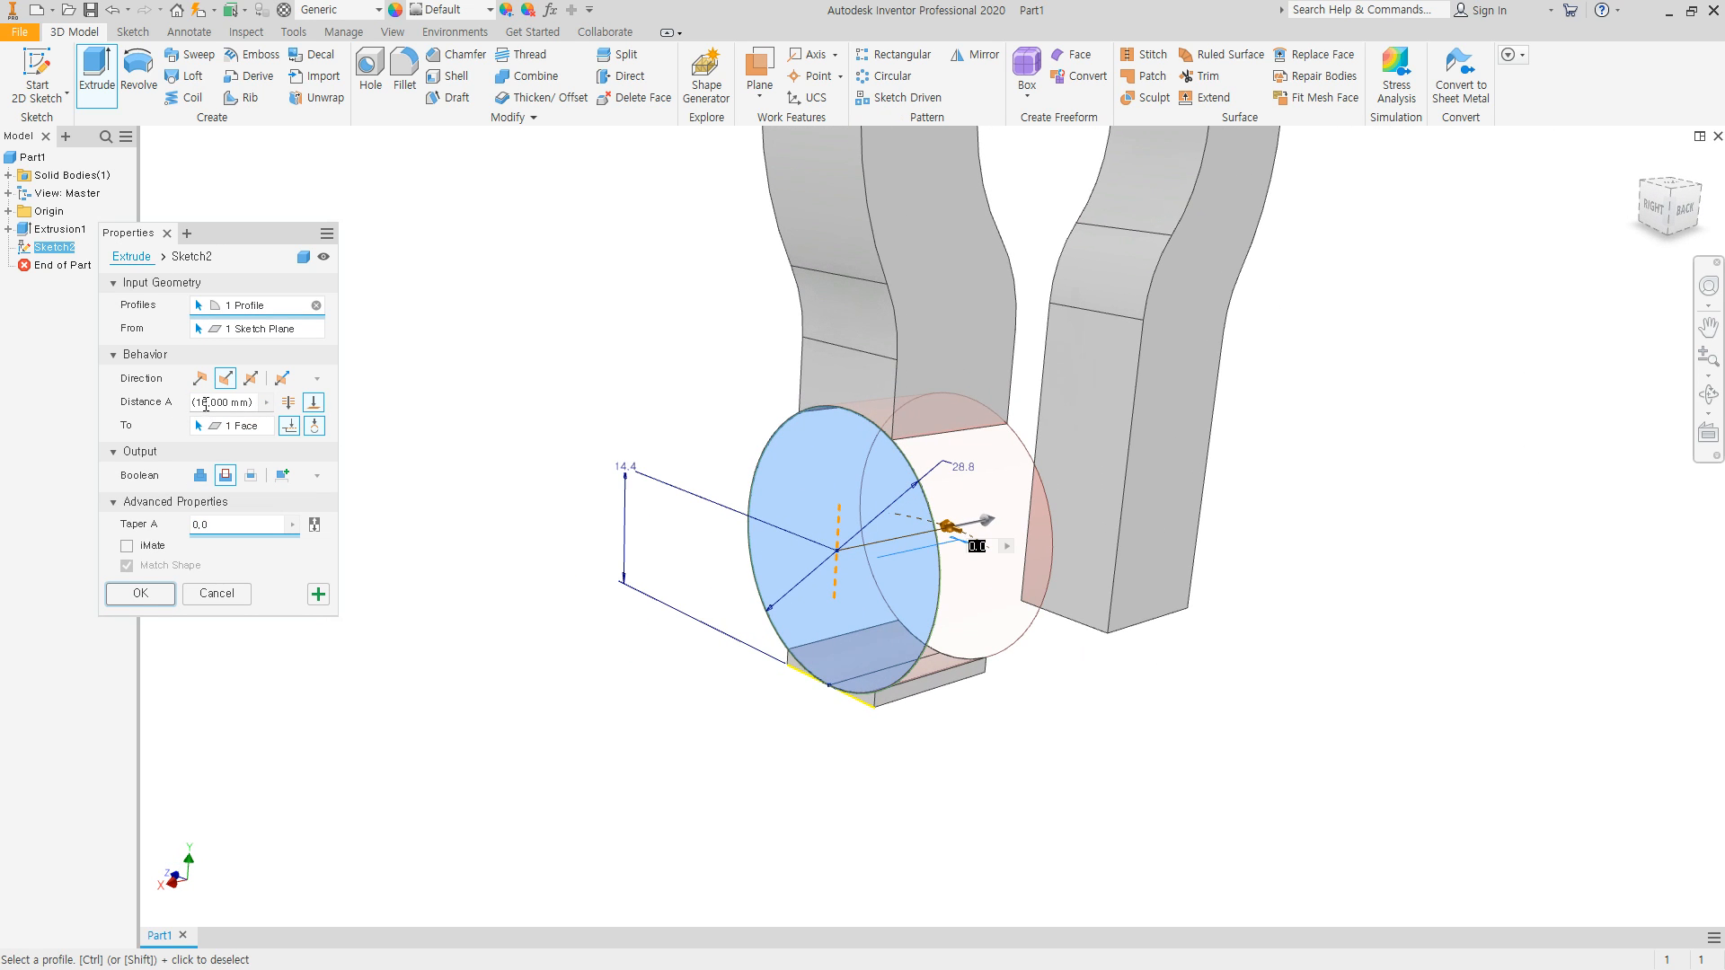
# Step: Join the extruded circle to the body with a fixed distance of 15 mm into the leg
pyautogui.click(201, 477)
pyautogui.keyDown('shift'); pyautogui.moveTo(506, 486); pyautogui.dragTo(539, 466, button='middle'); pyautogui.keyUp('shift')
pyautogui.click(200, 402)
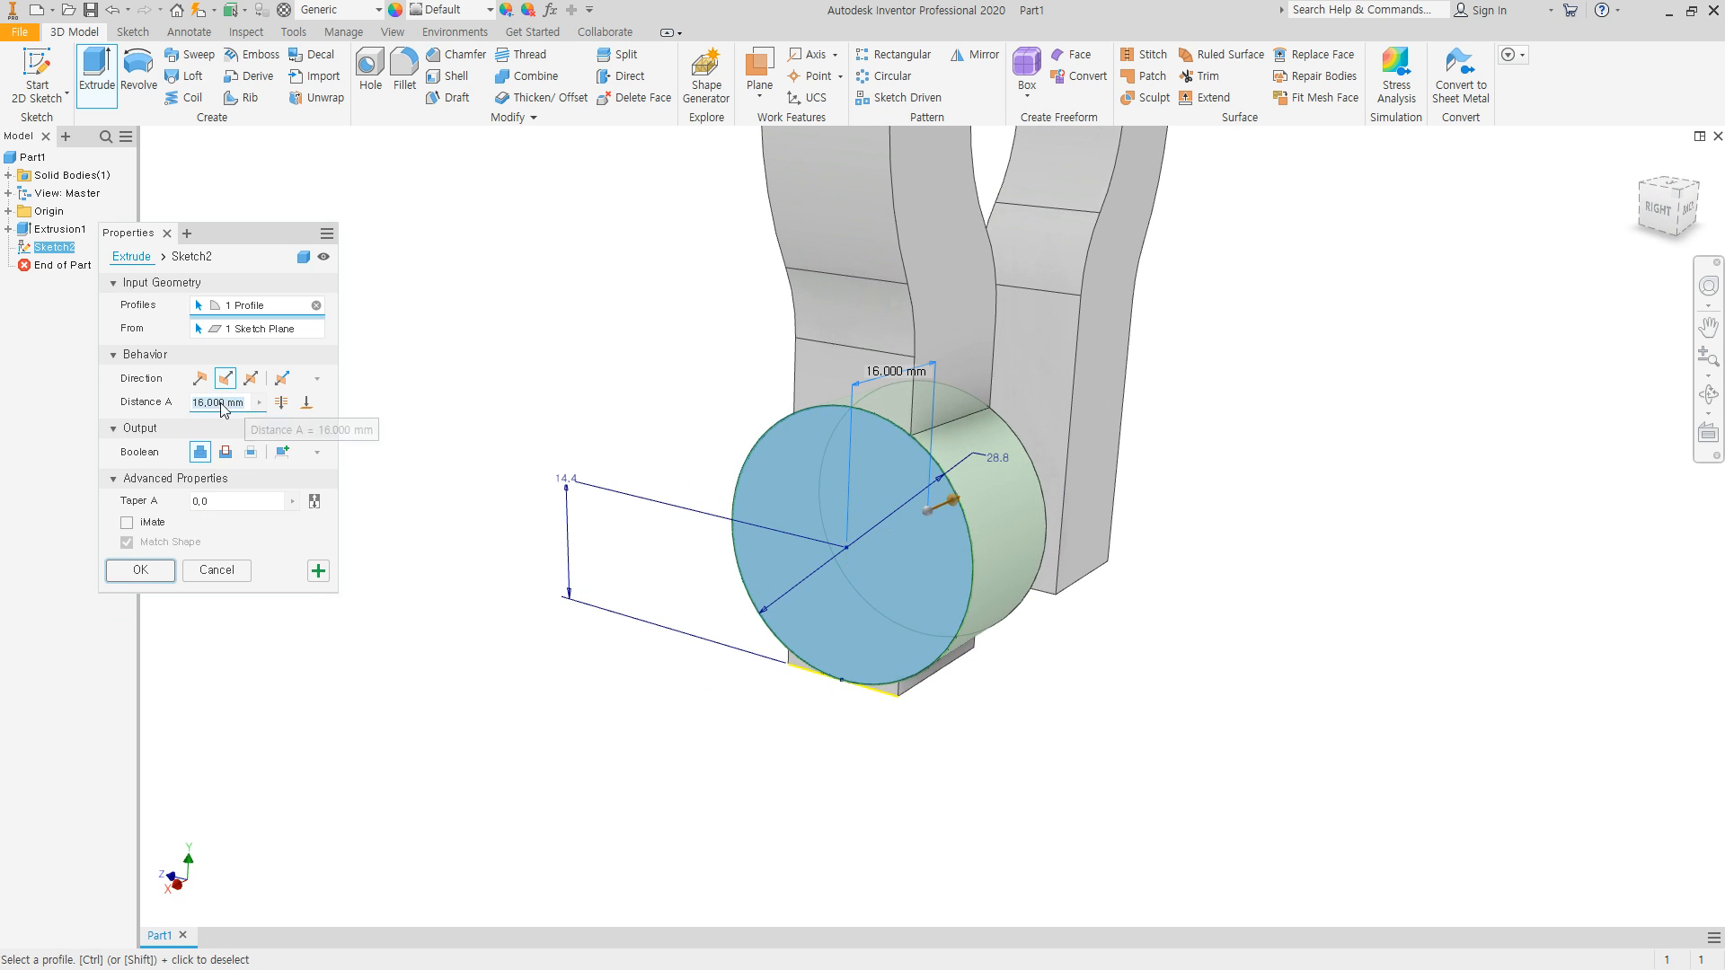
pyautogui.write('1')
pyautogui.write('5')
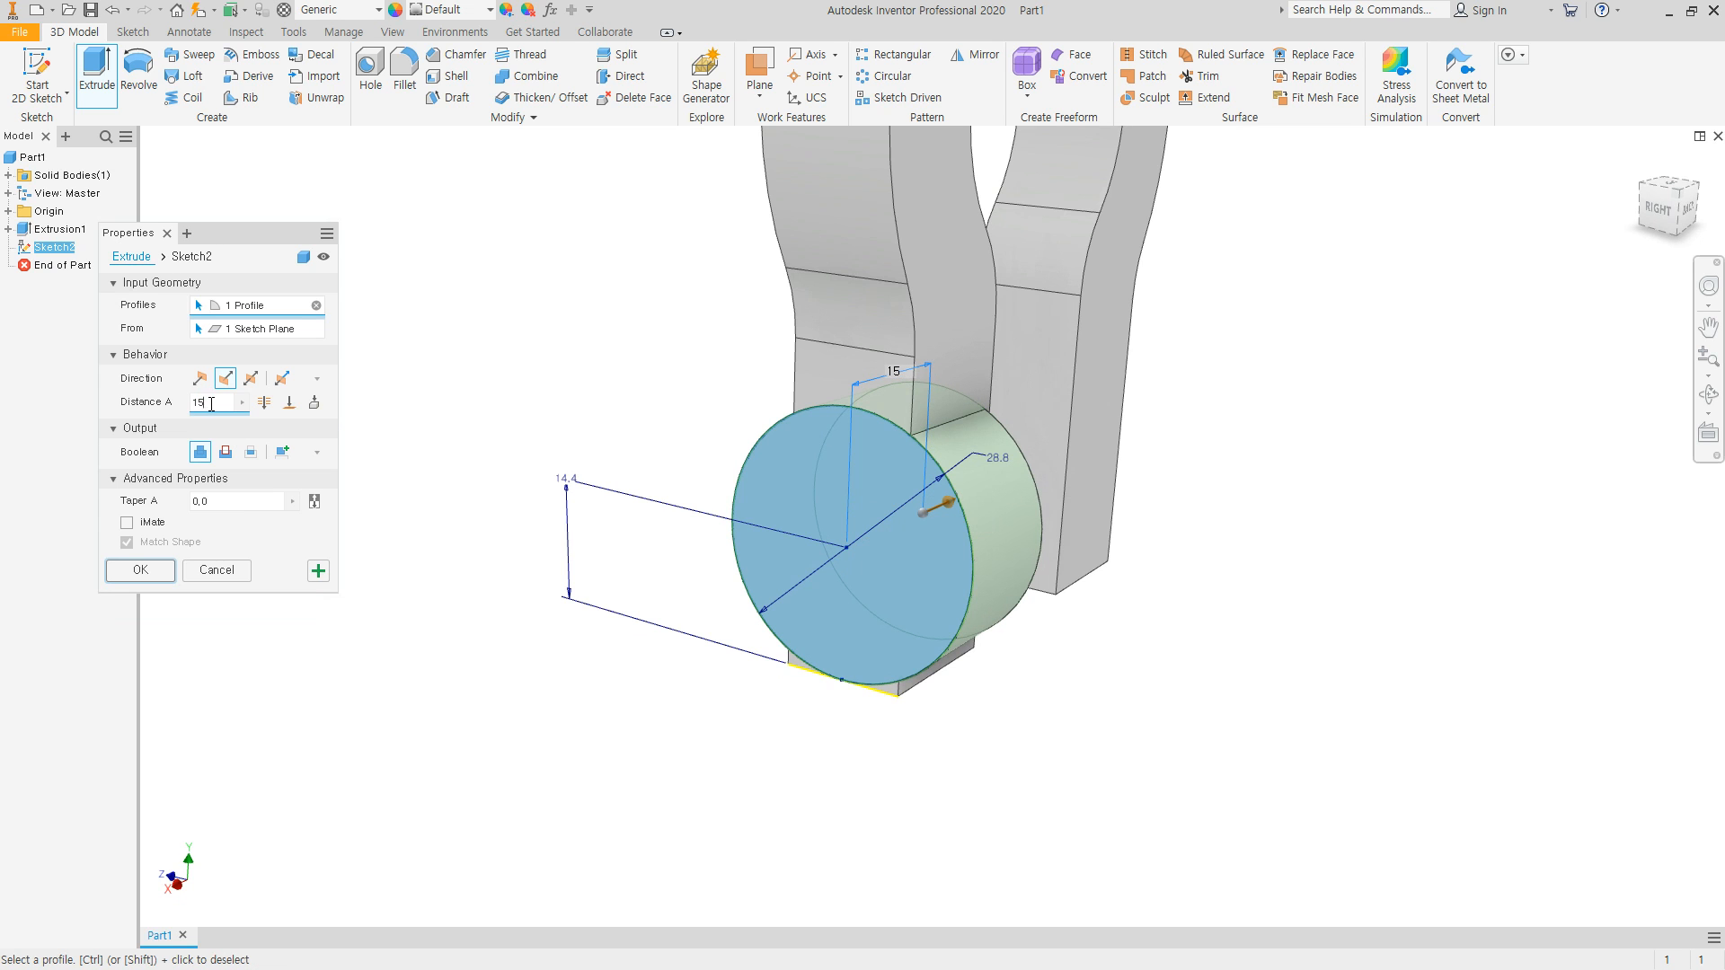
pyautogui.click(140, 569)
# Step: Start a sketch on the flat outer face of the disc and project the disc's round edge into it
pyautogui.keyDown('shift'); pyautogui.moveTo(530, 557); pyautogui.dragTo(559, 493, button='middle'); pyautogui.keyUp('shift')
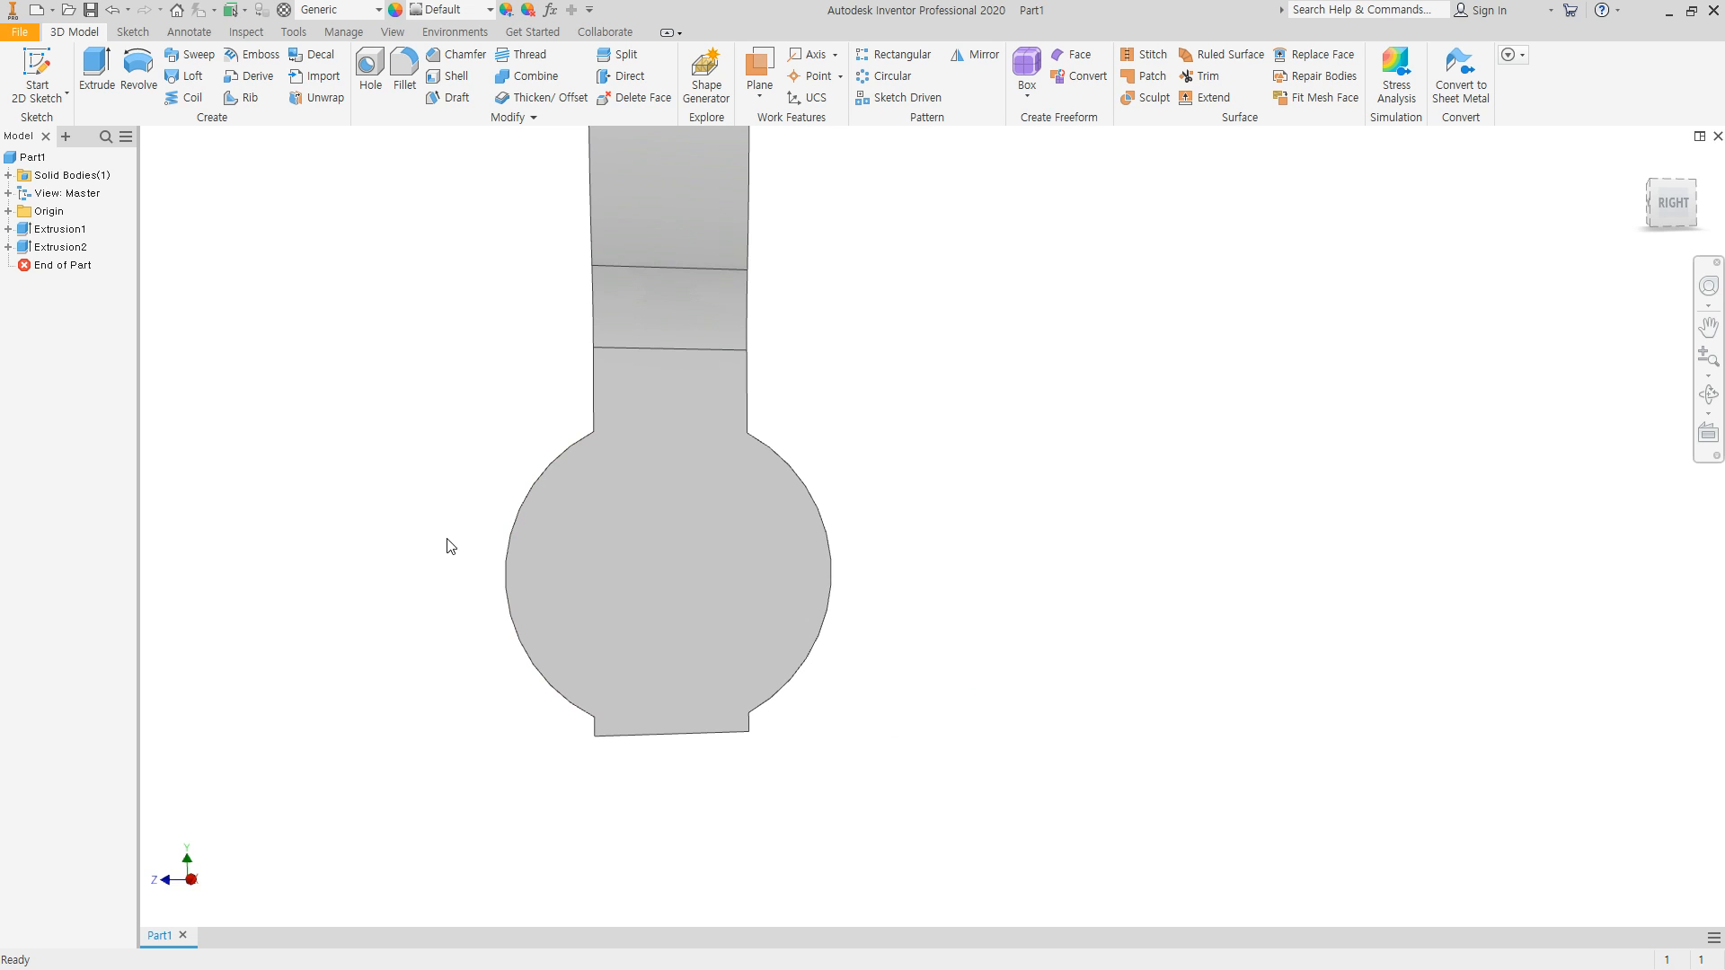
pyautogui.press('s')
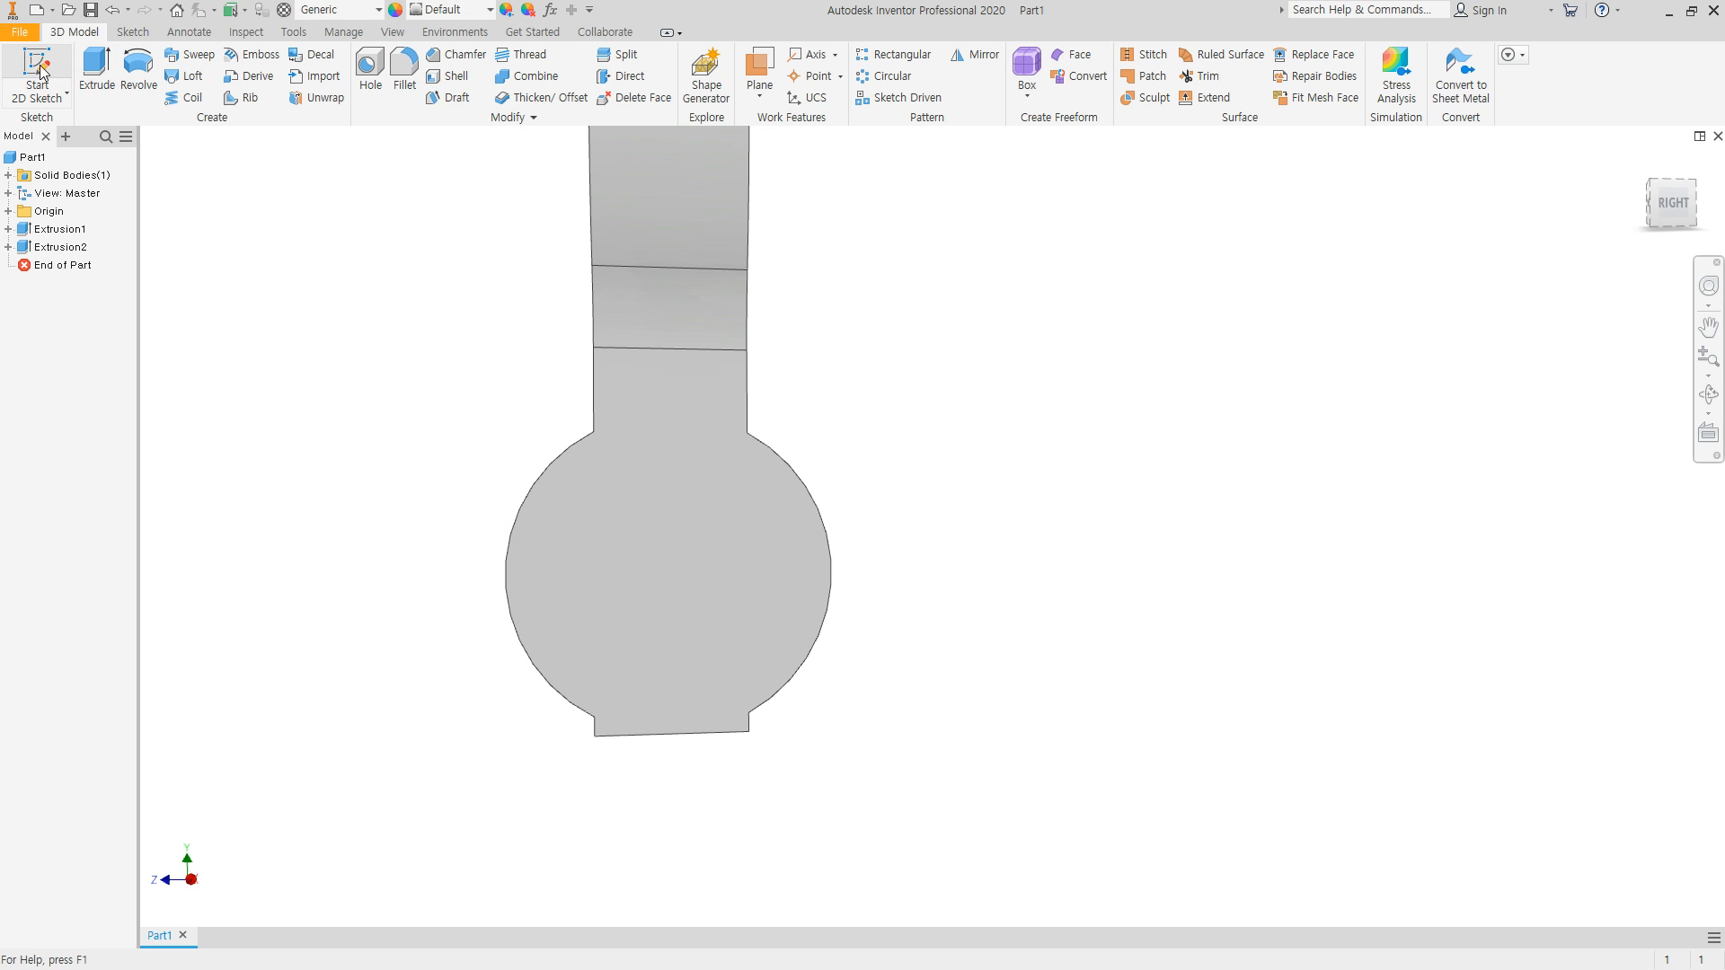
pyautogui.click(681, 577)
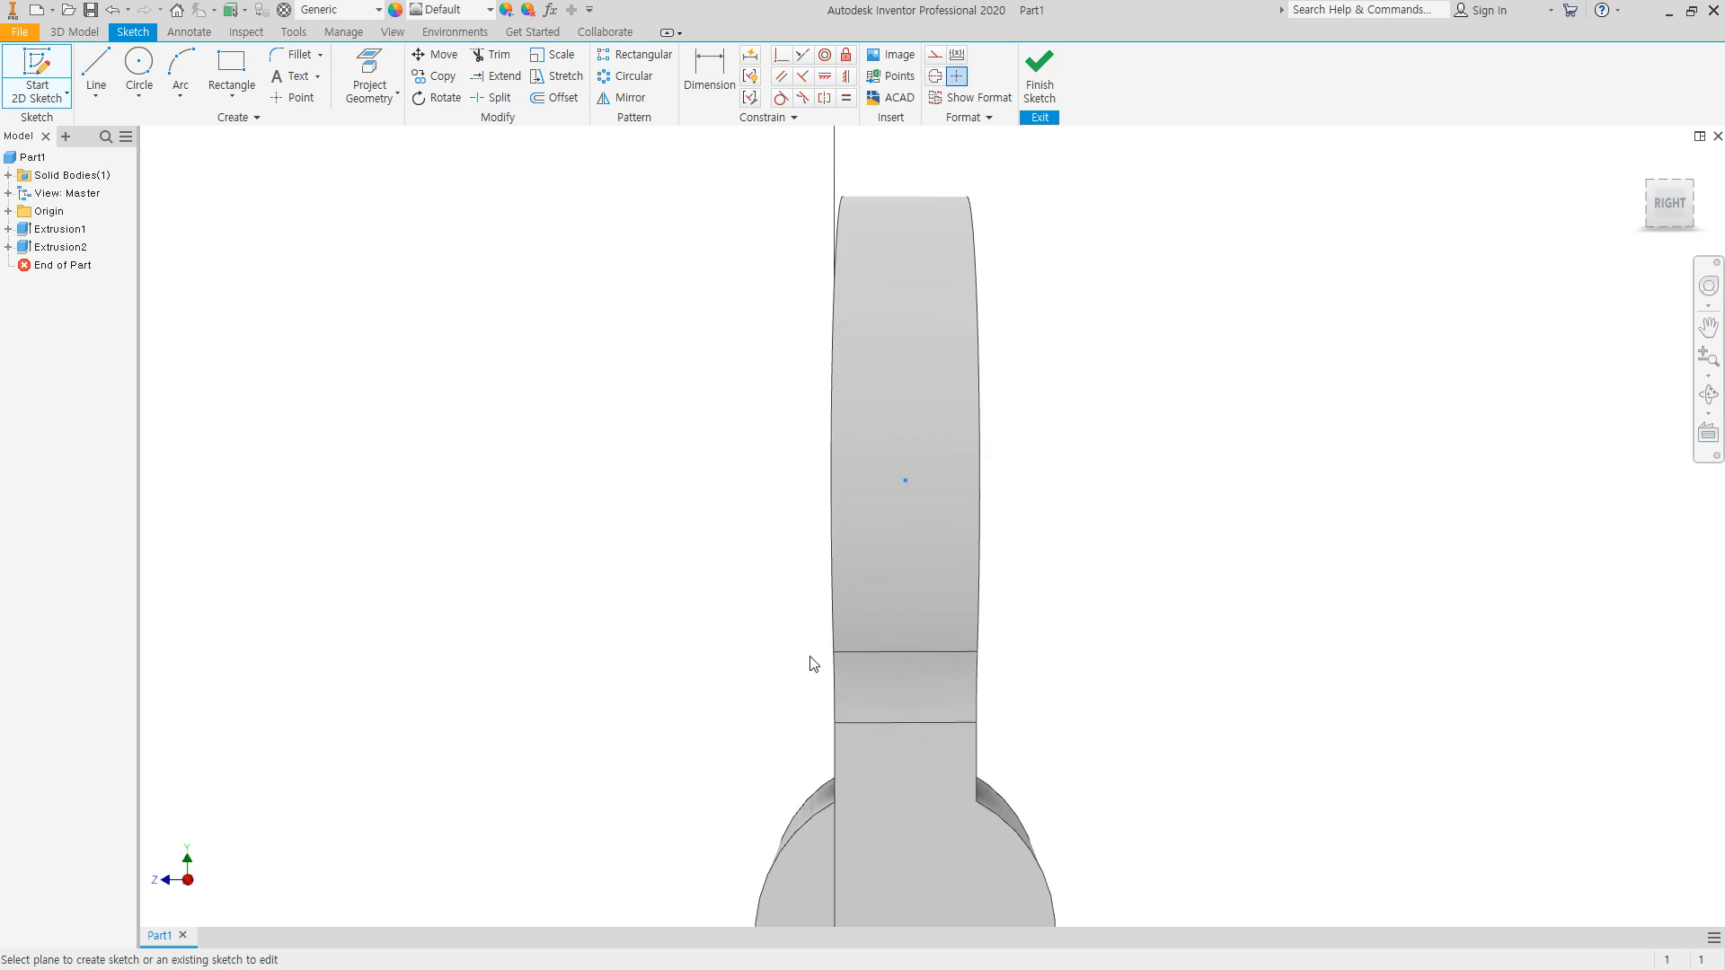
pyautogui.scroll(3, 941, 499)
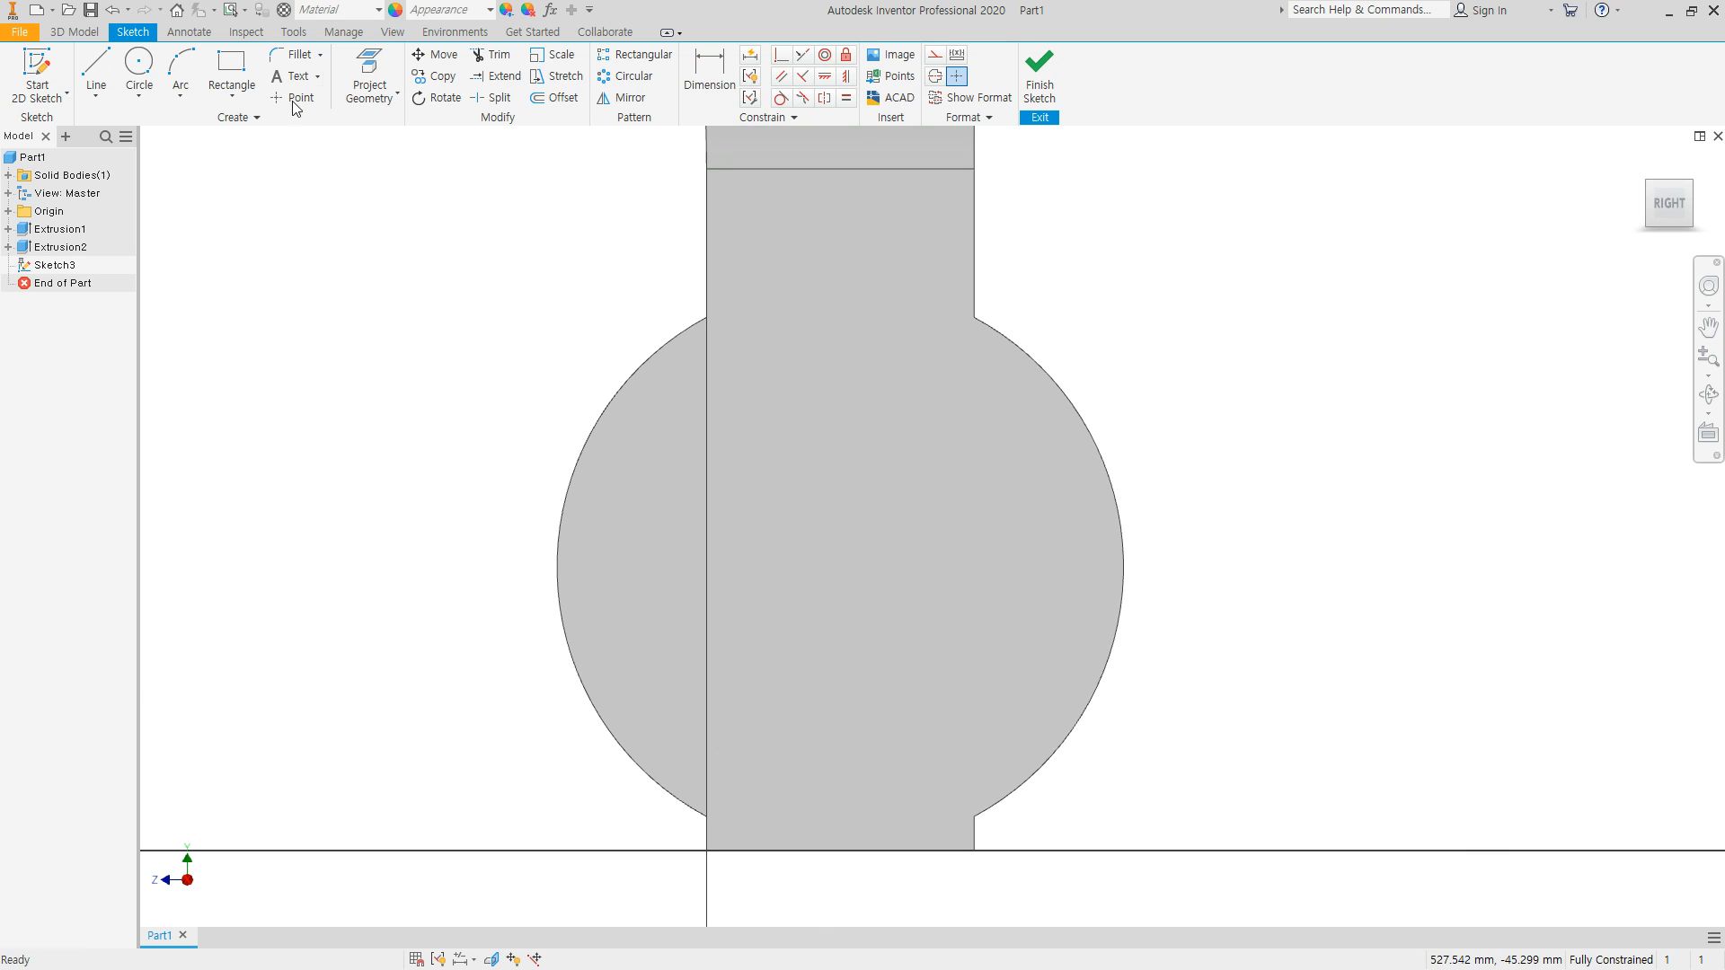
pyautogui.click(370, 77)
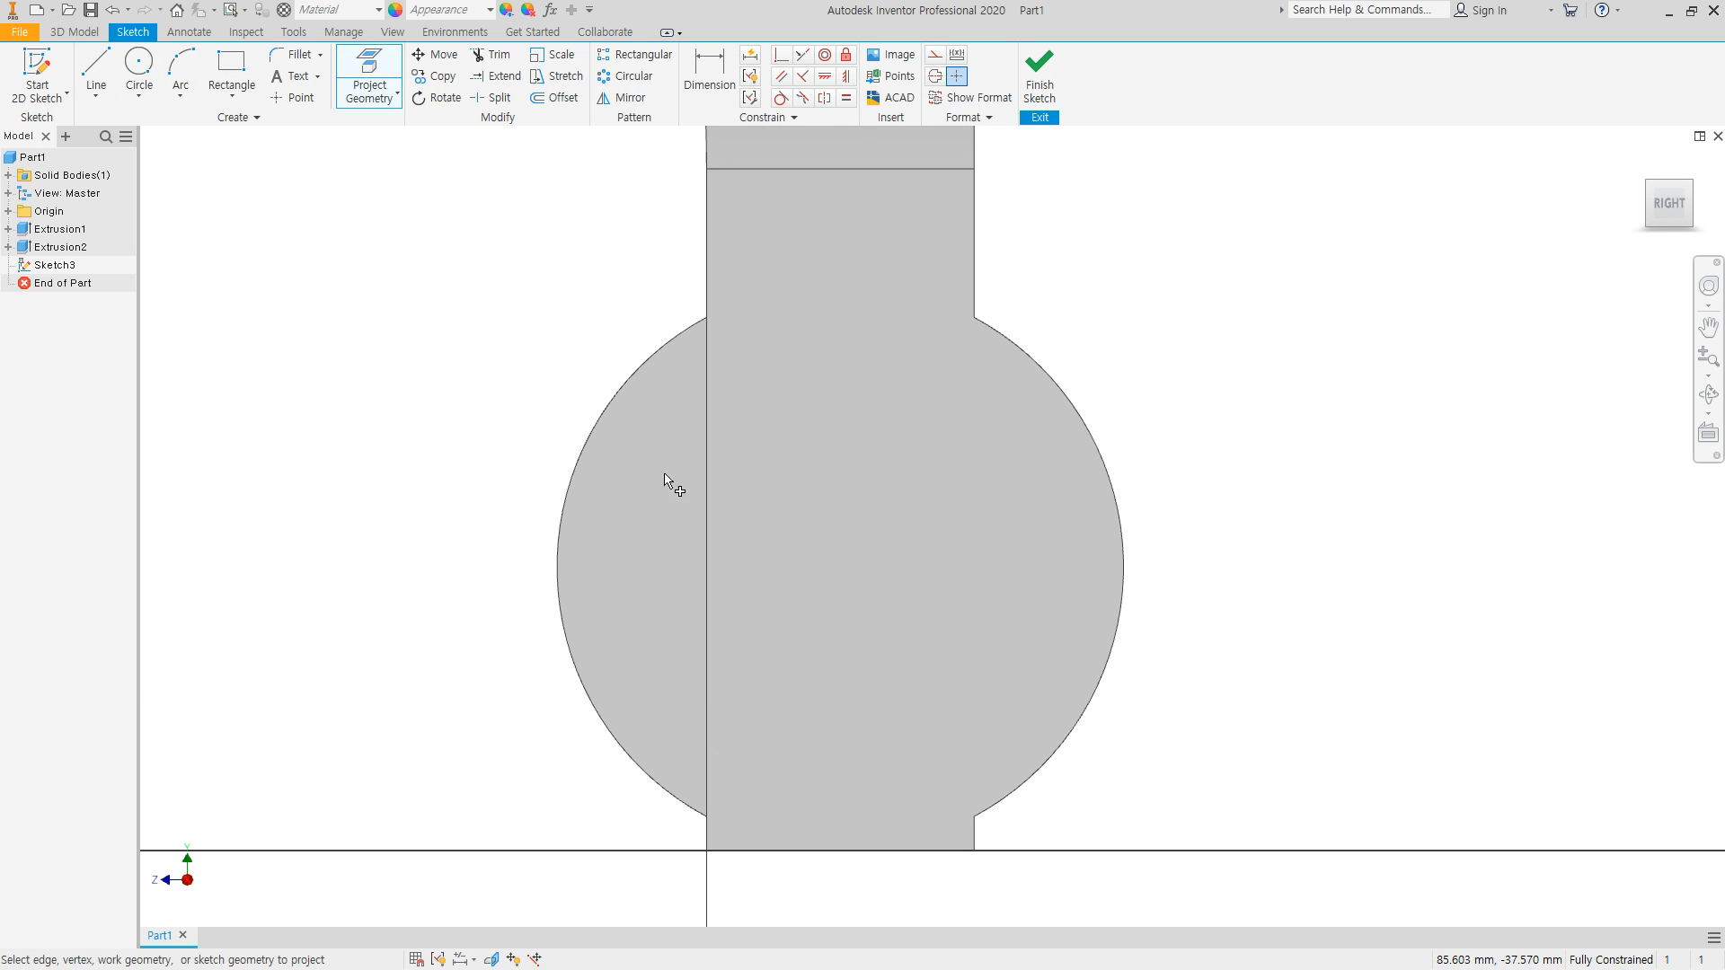
pyautogui.click(1074, 760)
# Step: Draw a circle on the disc's face, centred on the projected edge's centre and passing through its lower endpoint
pyautogui.click(142, 70)
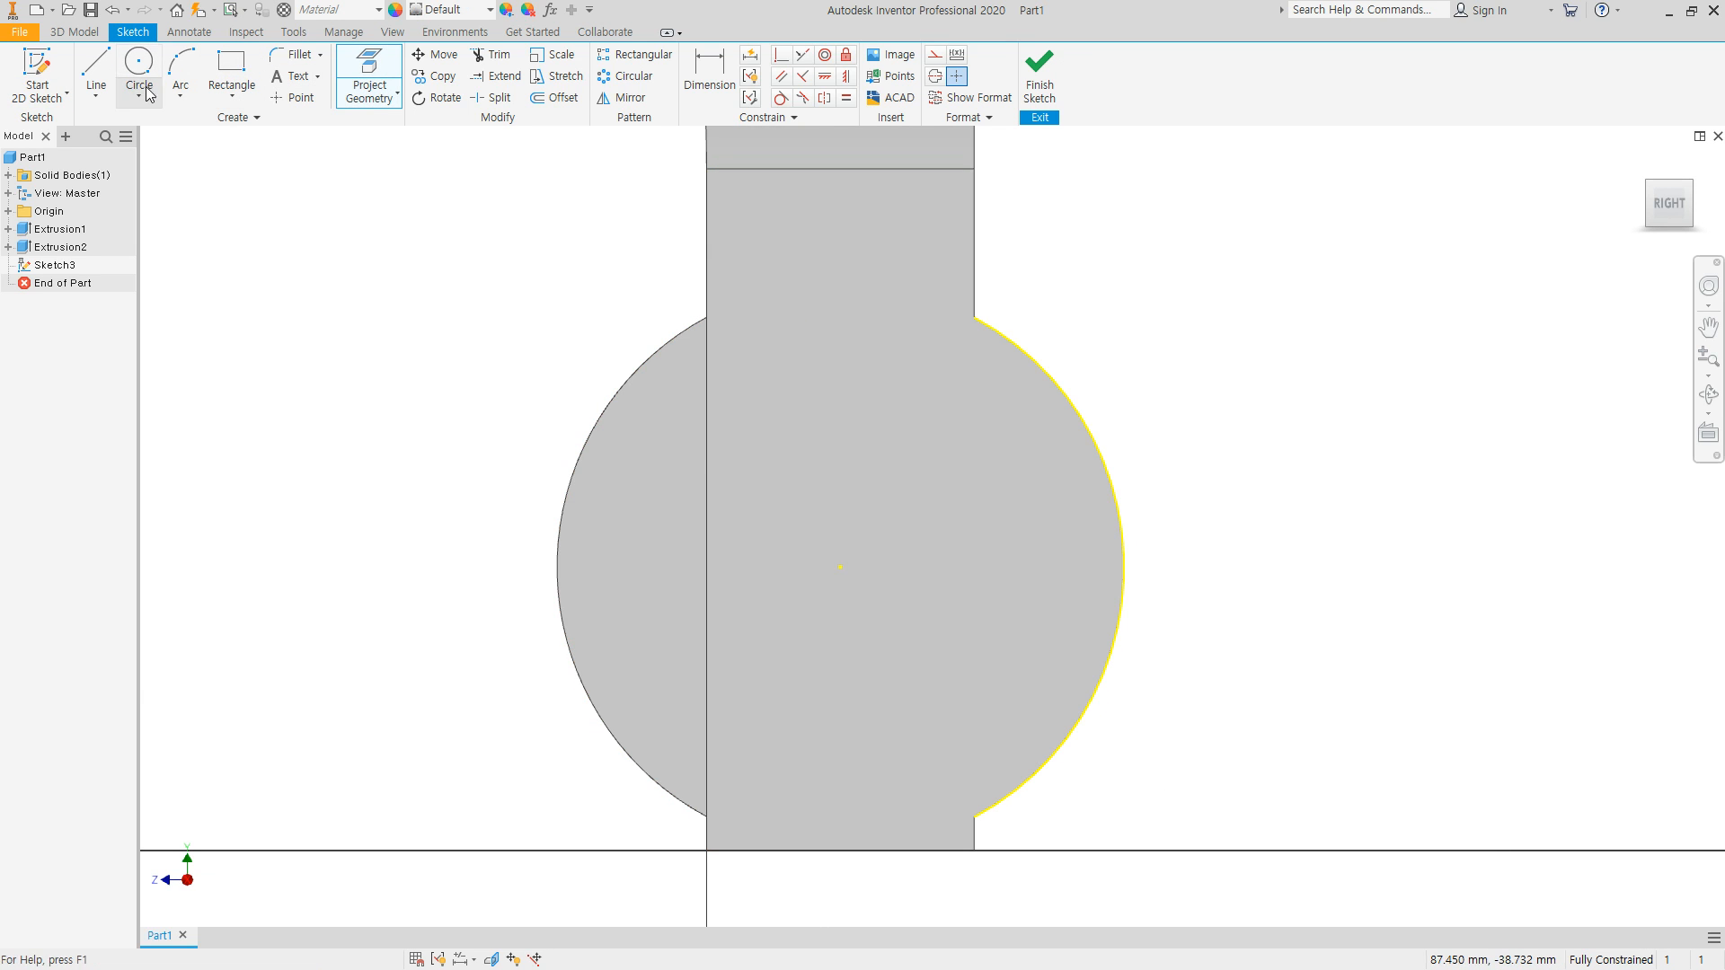
pyautogui.click(840, 567)
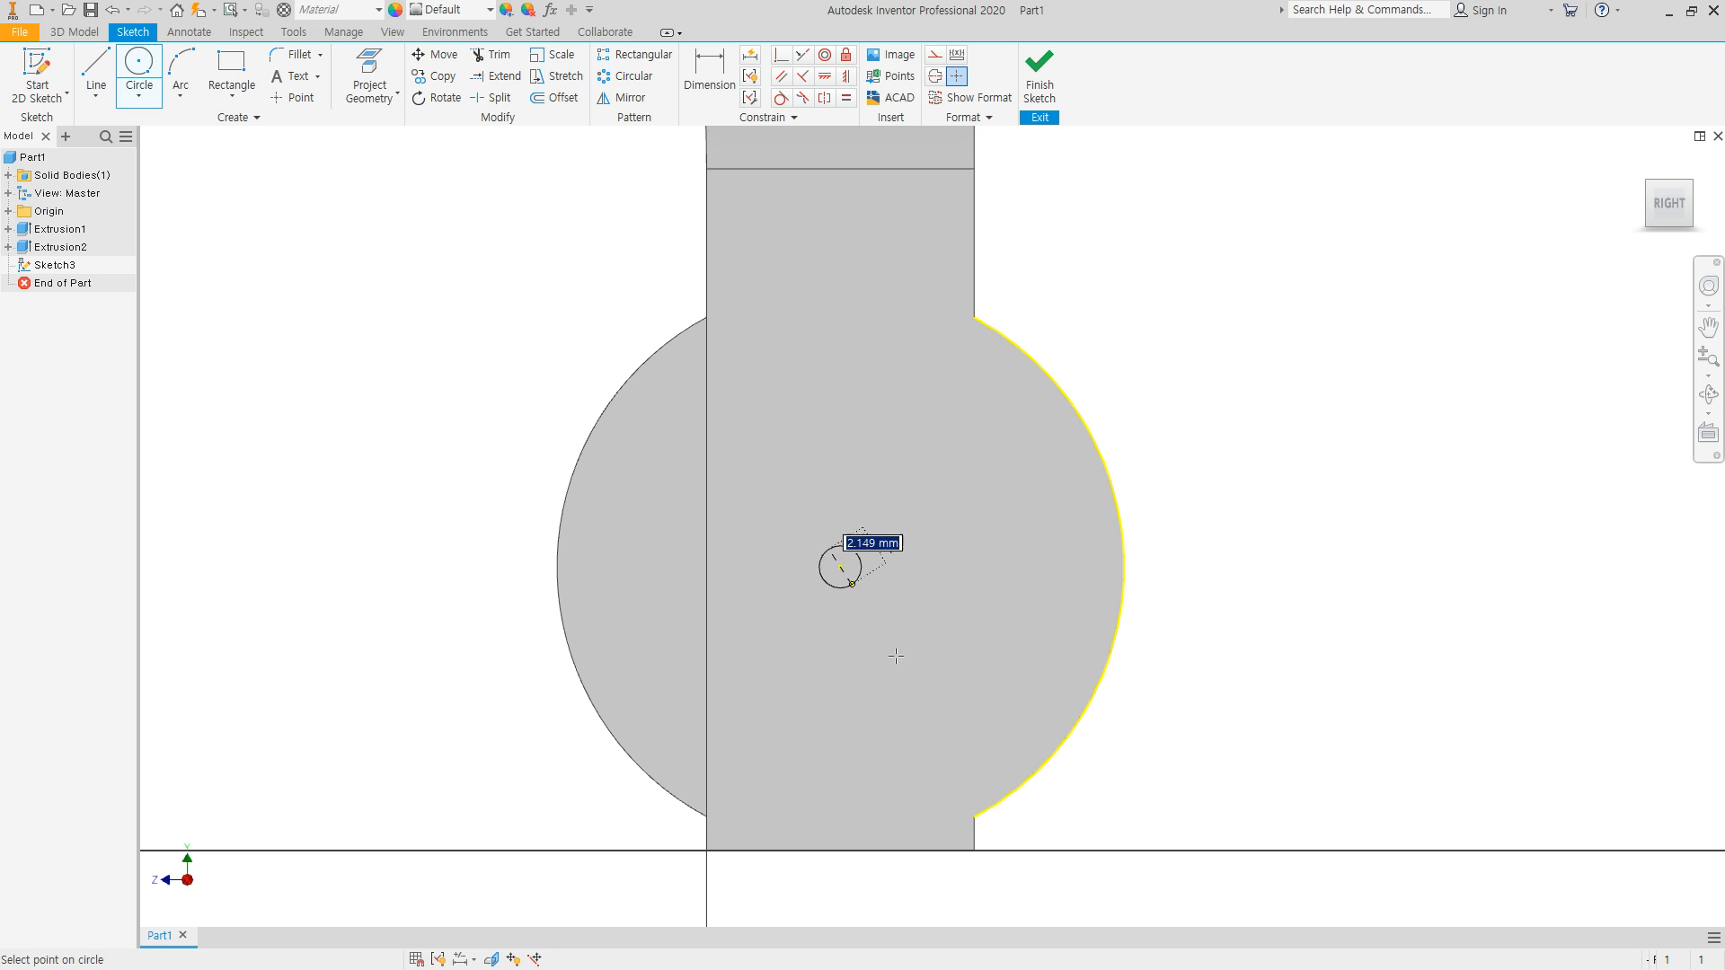
pyautogui.click(976, 815)
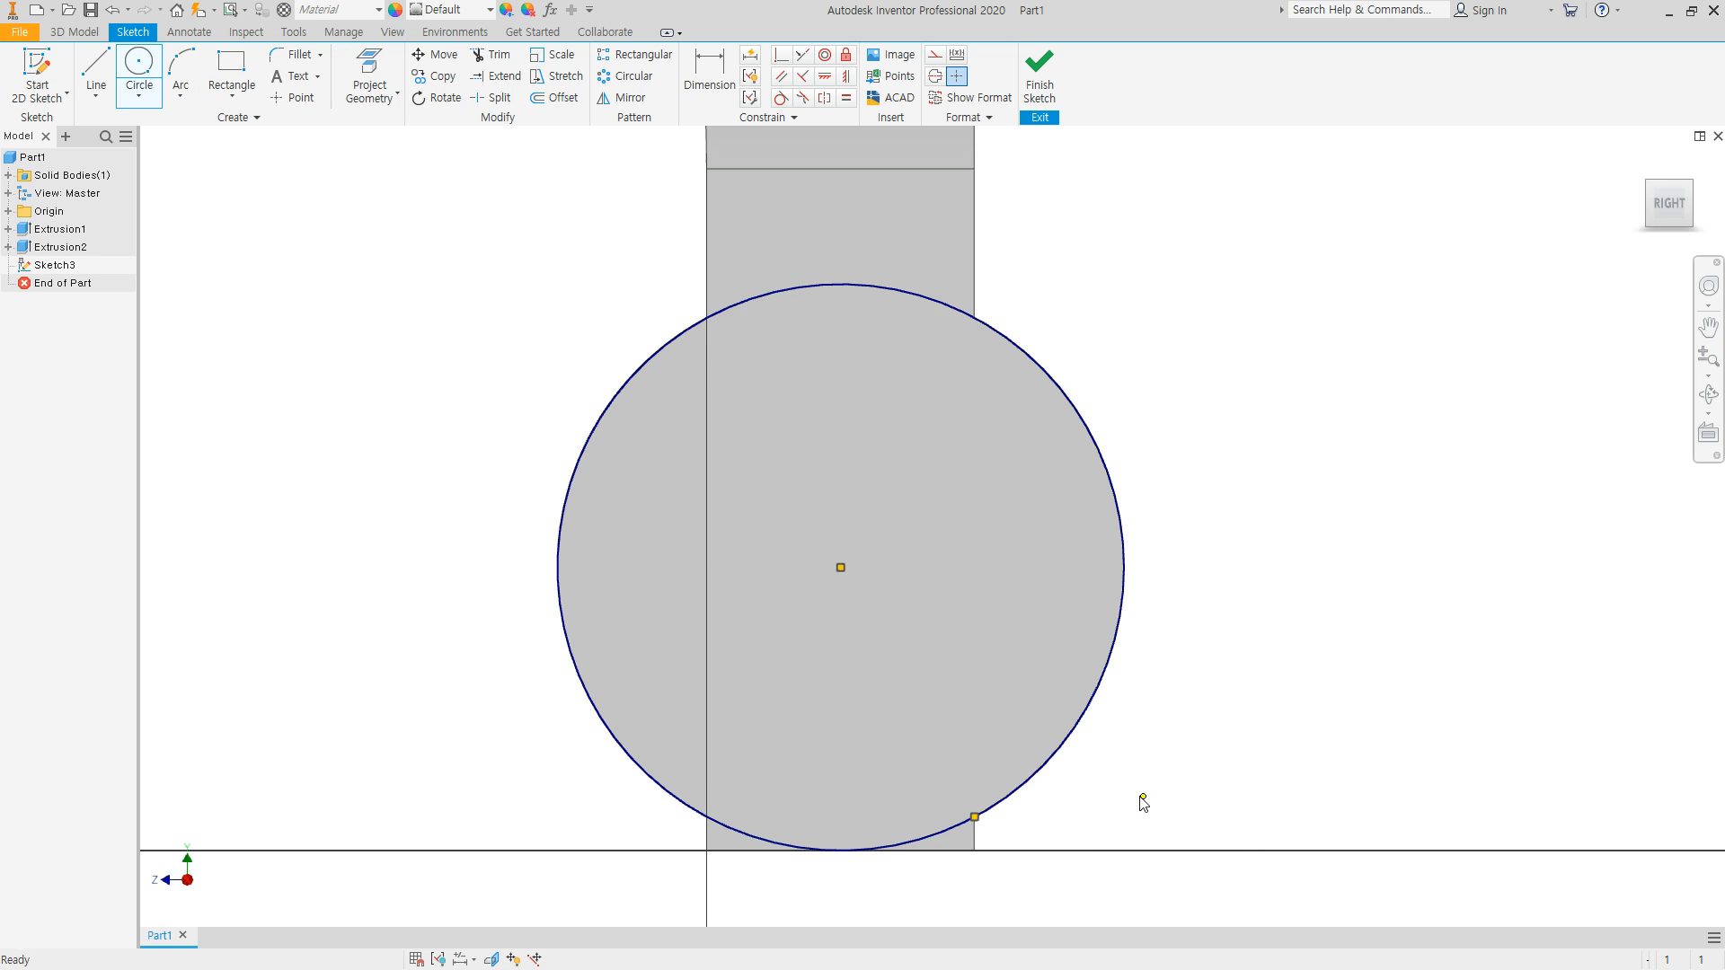
# Step: Project the leg's bottom edge and lower corner edge into the sketch below the circle, and finish the sketch
pyautogui.click(381, 76)
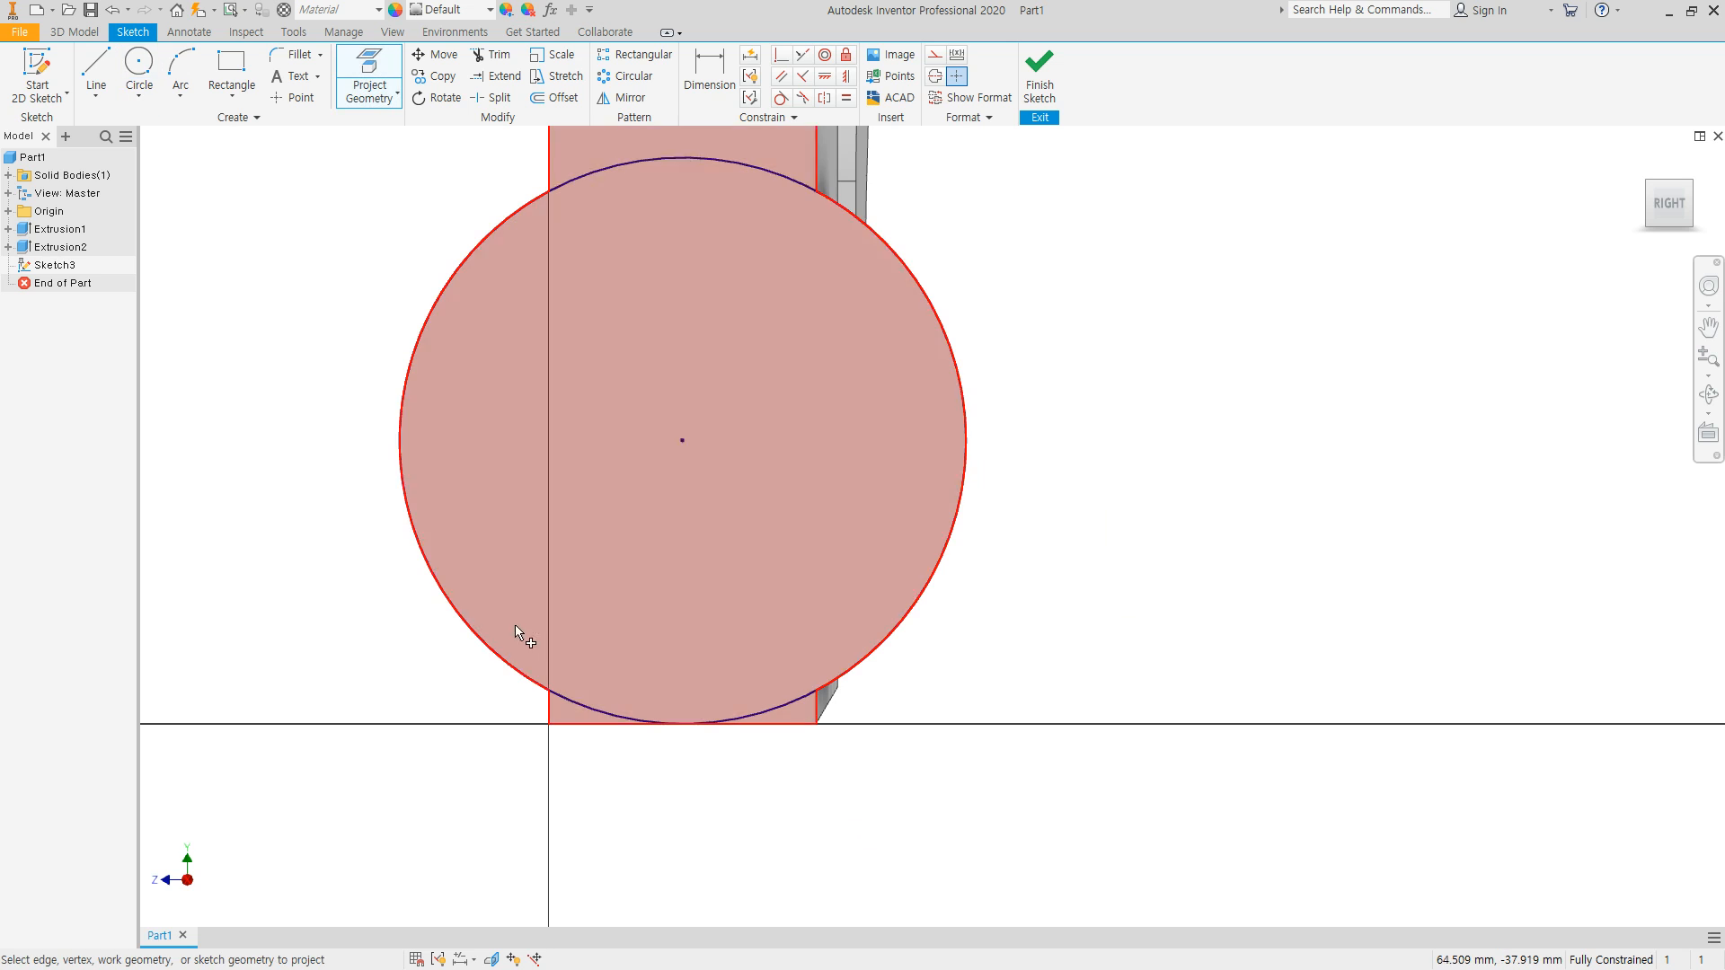
pyautogui.click(550, 709)
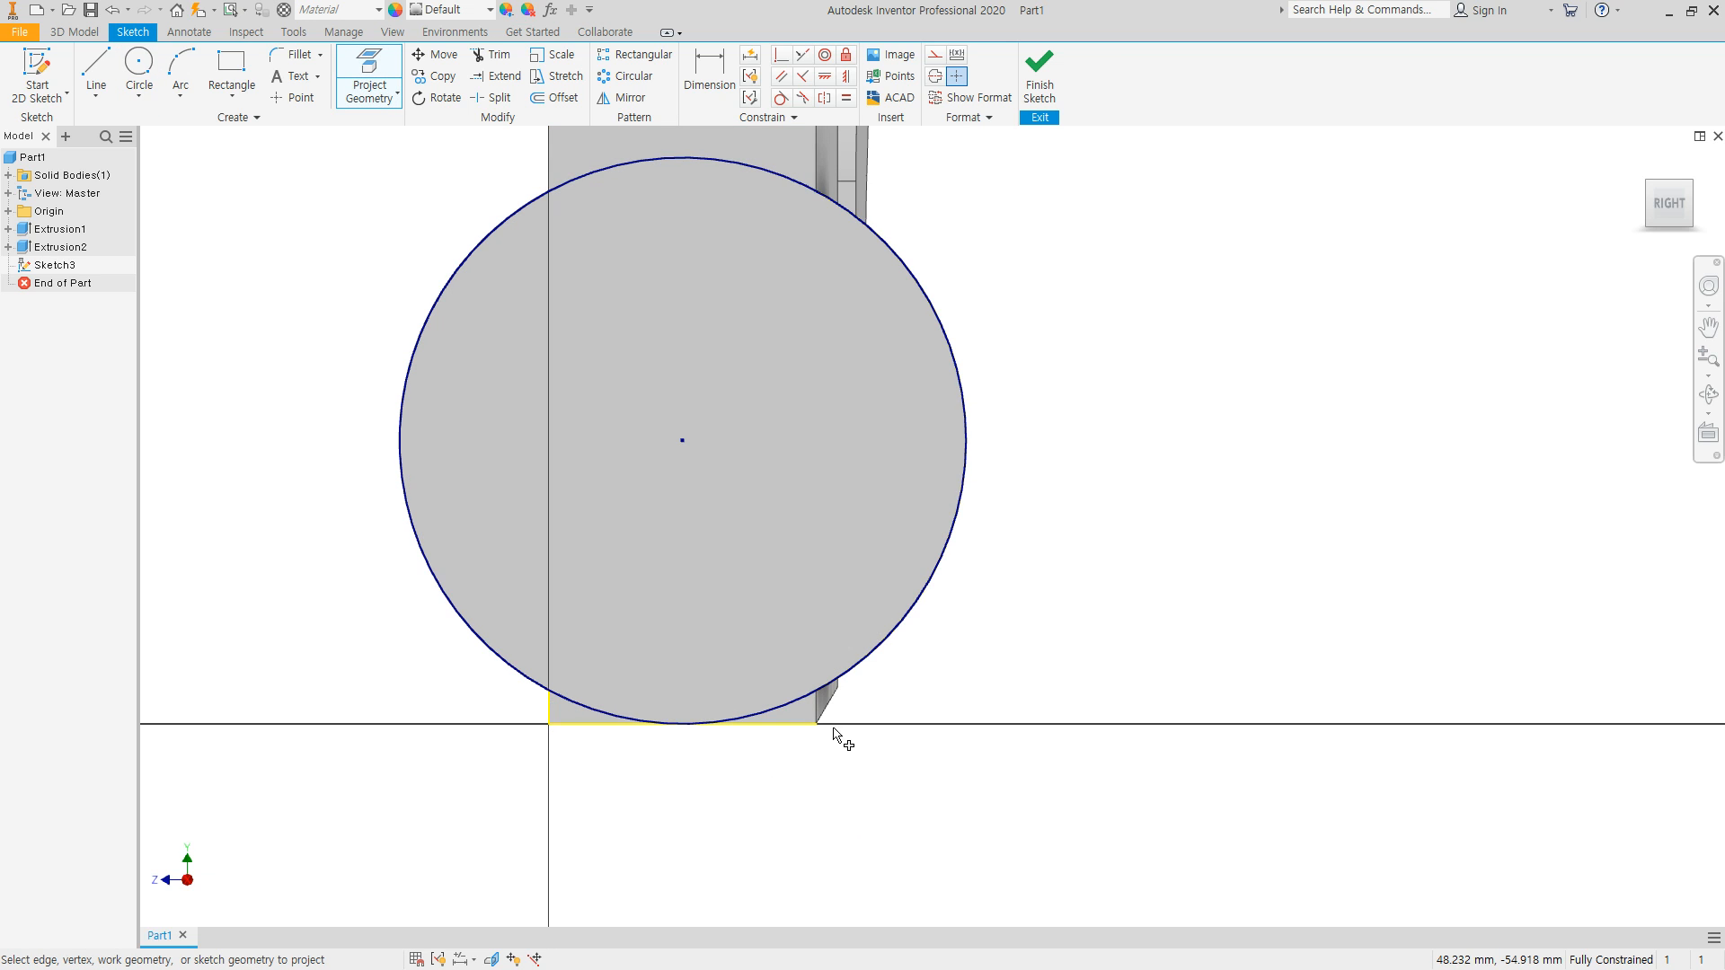
pyautogui.click(1032, 82)
# Step: Cut away the two leg corners protruding below the disc by extruding their profiles 16 mm into the body
pyautogui.keyDown('shift'); pyautogui.moveTo(797, 604); pyautogui.dragTo(740, 655, button='middle'); pyautogui.keyUp('shift')
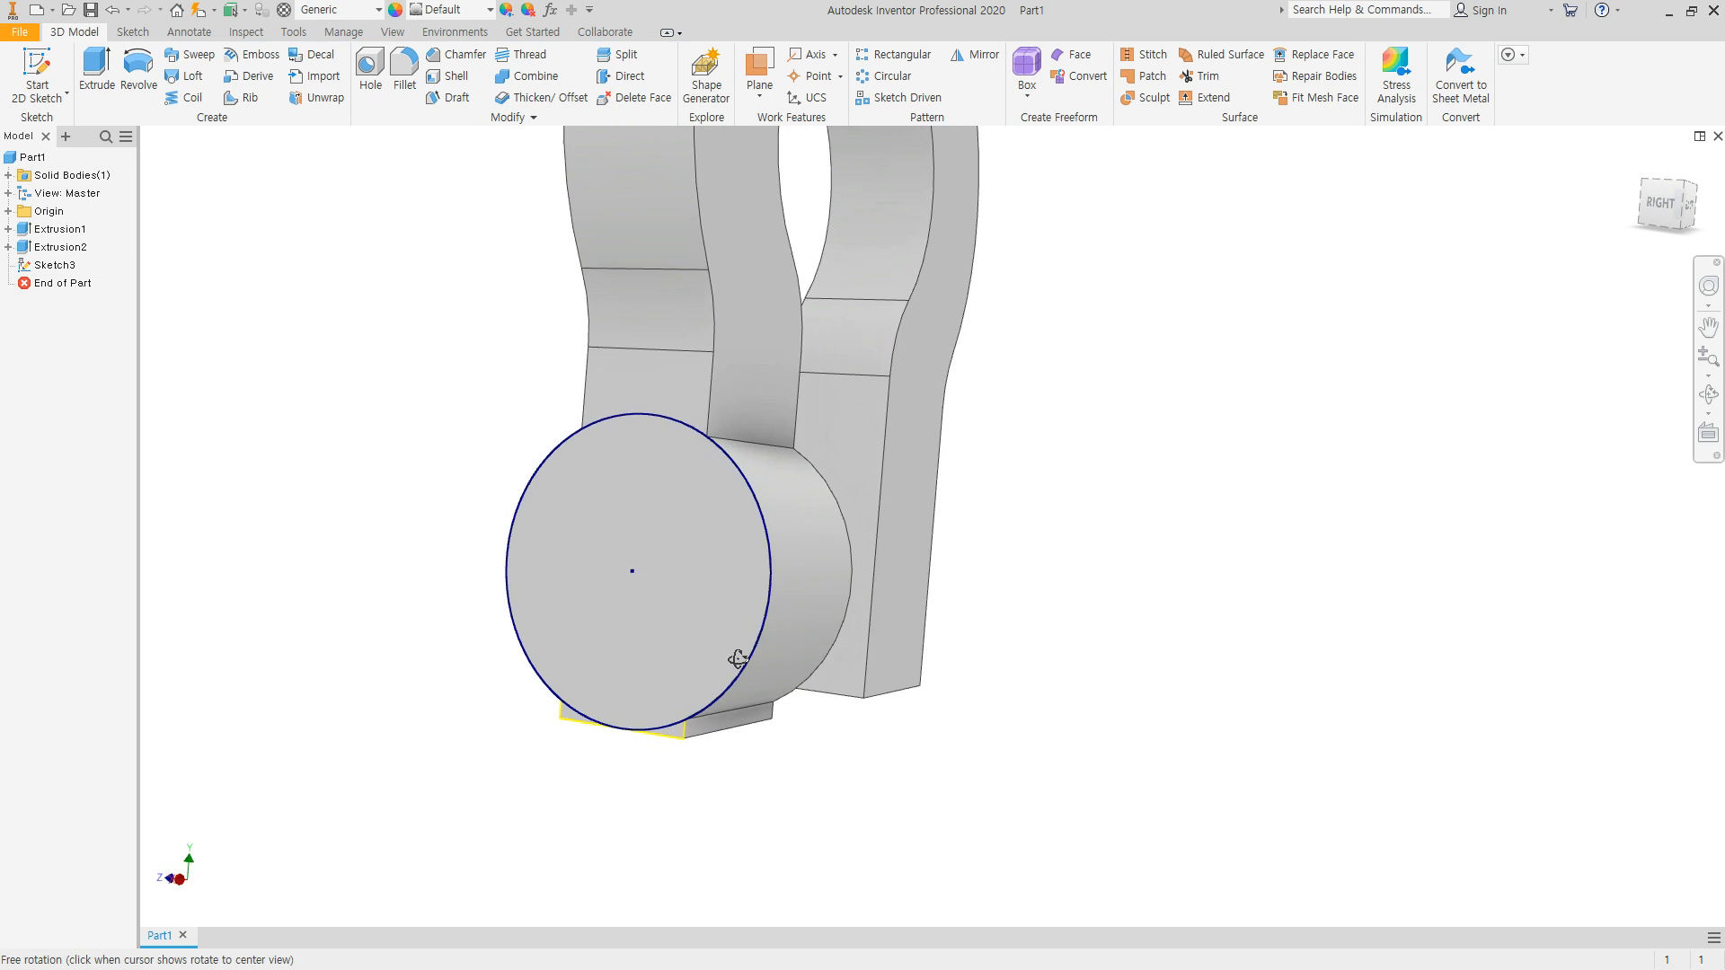
pyautogui.scroll(3, 662, 761)
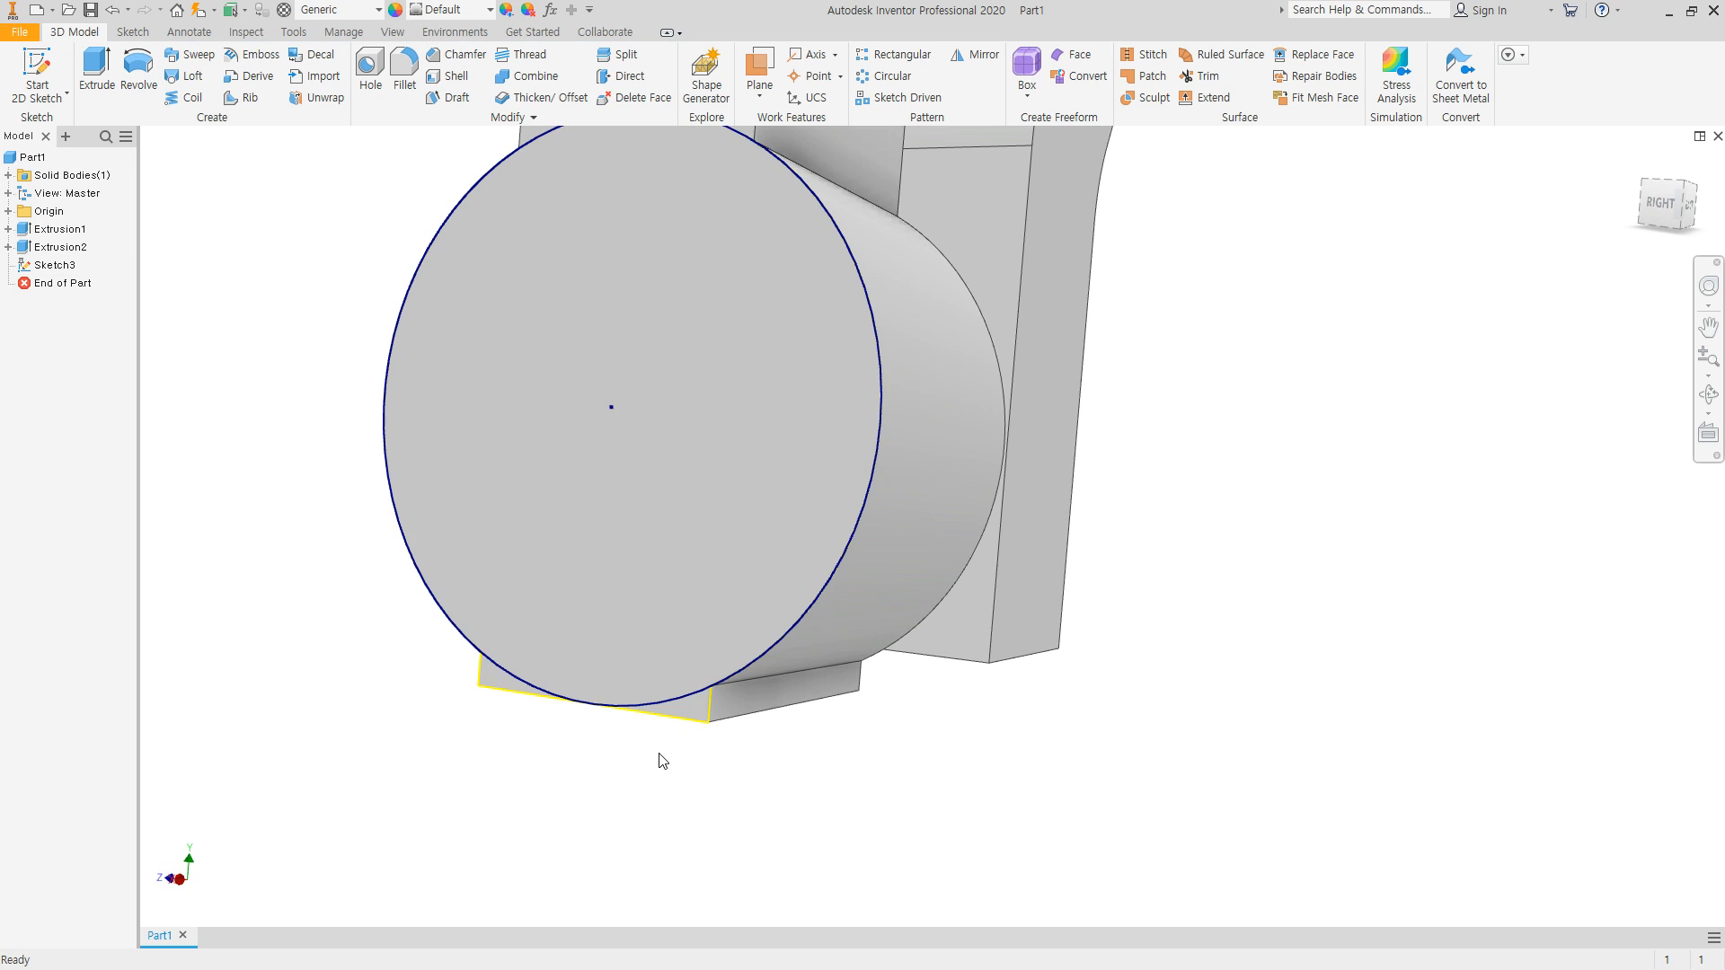
pyautogui.click(97, 67)
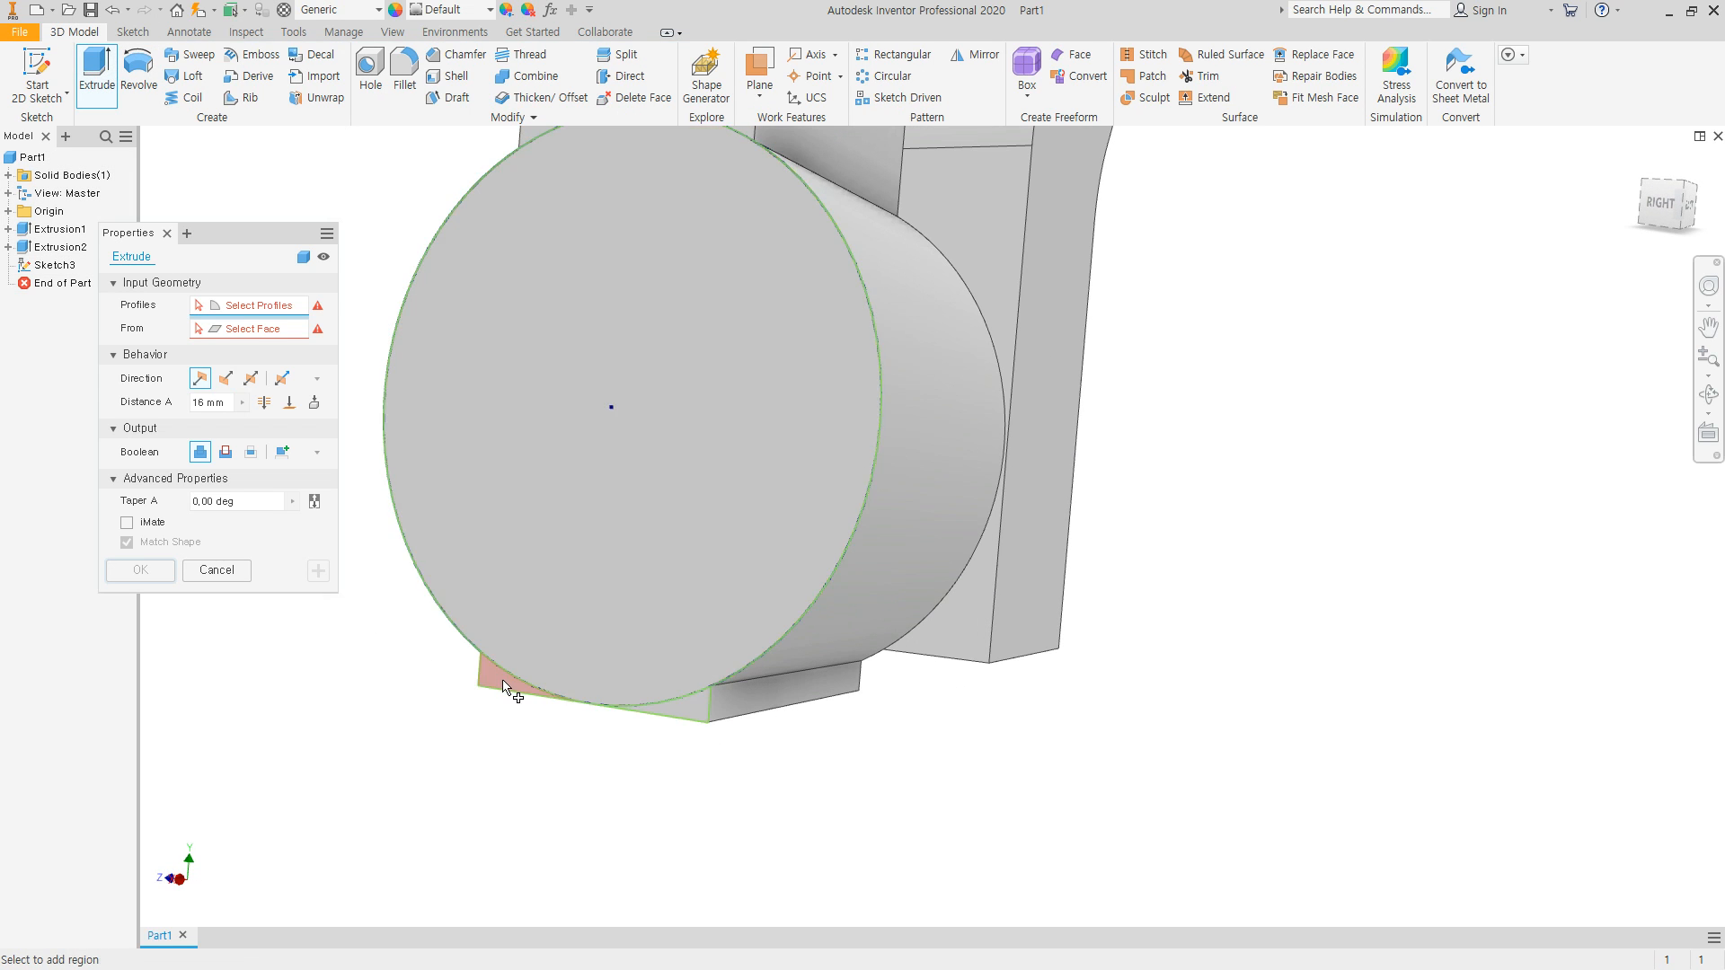
pyautogui.click(506, 688)
pyautogui.click(681, 716)
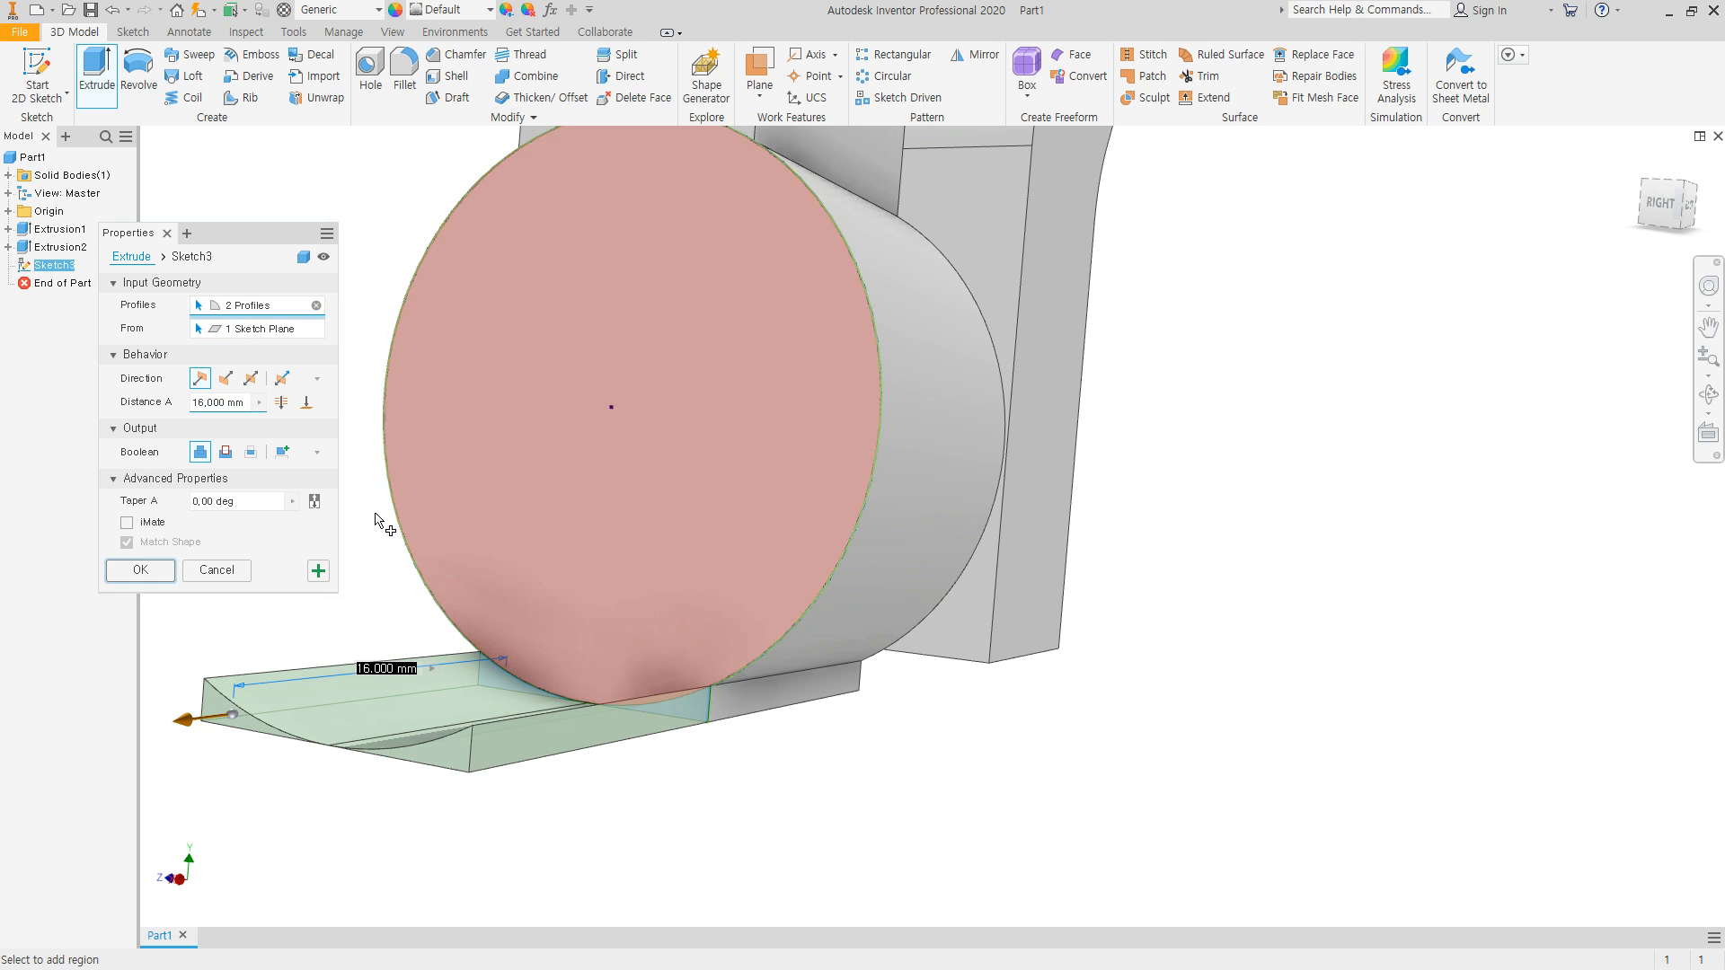
pyautogui.click(225, 451)
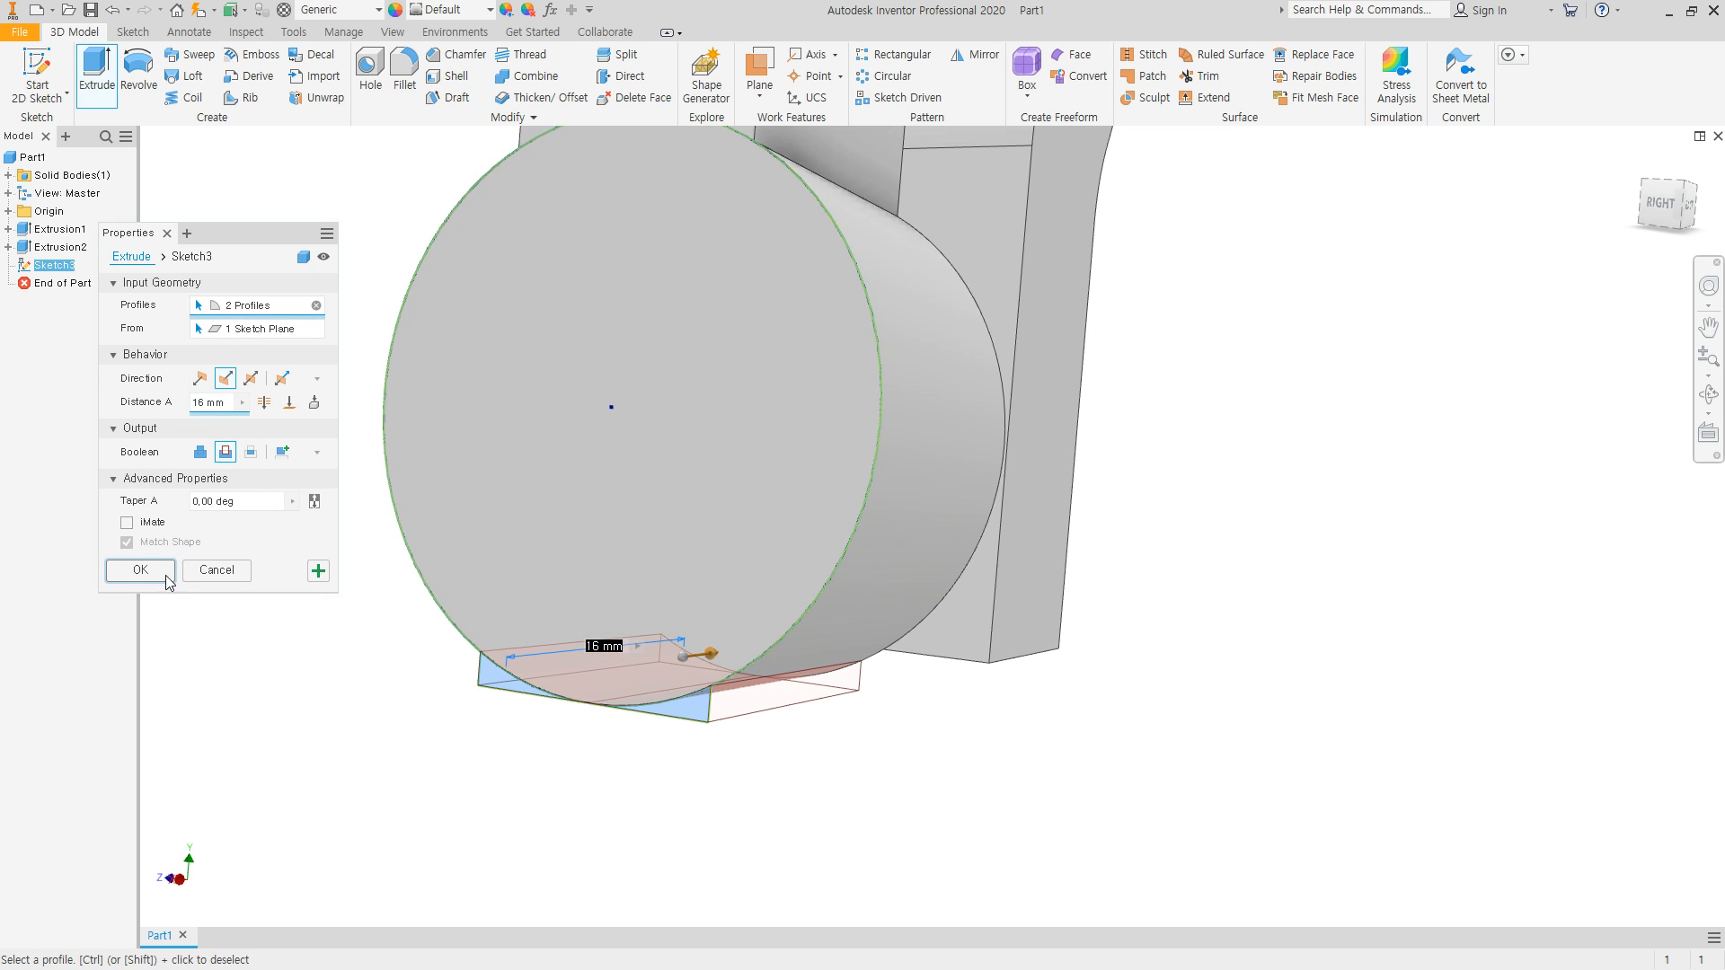
pyautogui.click(155, 570)
# Step: Mirror the disc extrusion and the corner cut across the YZ plane onto the other leg
pyautogui.keyDown('shift'); pyautogui.moveTo(474, 551); pyautogui.dragTo(658, 902, button='middle'); pyautogui.keyUp('shift')
pyautogui.scroll(2, 659, 894)
pyautogui.keyDown('shift'); pyautogui.moveTo(775, 714); pyautogui.dragTo(643, 712, button='middle'); pyautogui.keyUp('shift')
pyautogui.scroll(3, 643, 712)
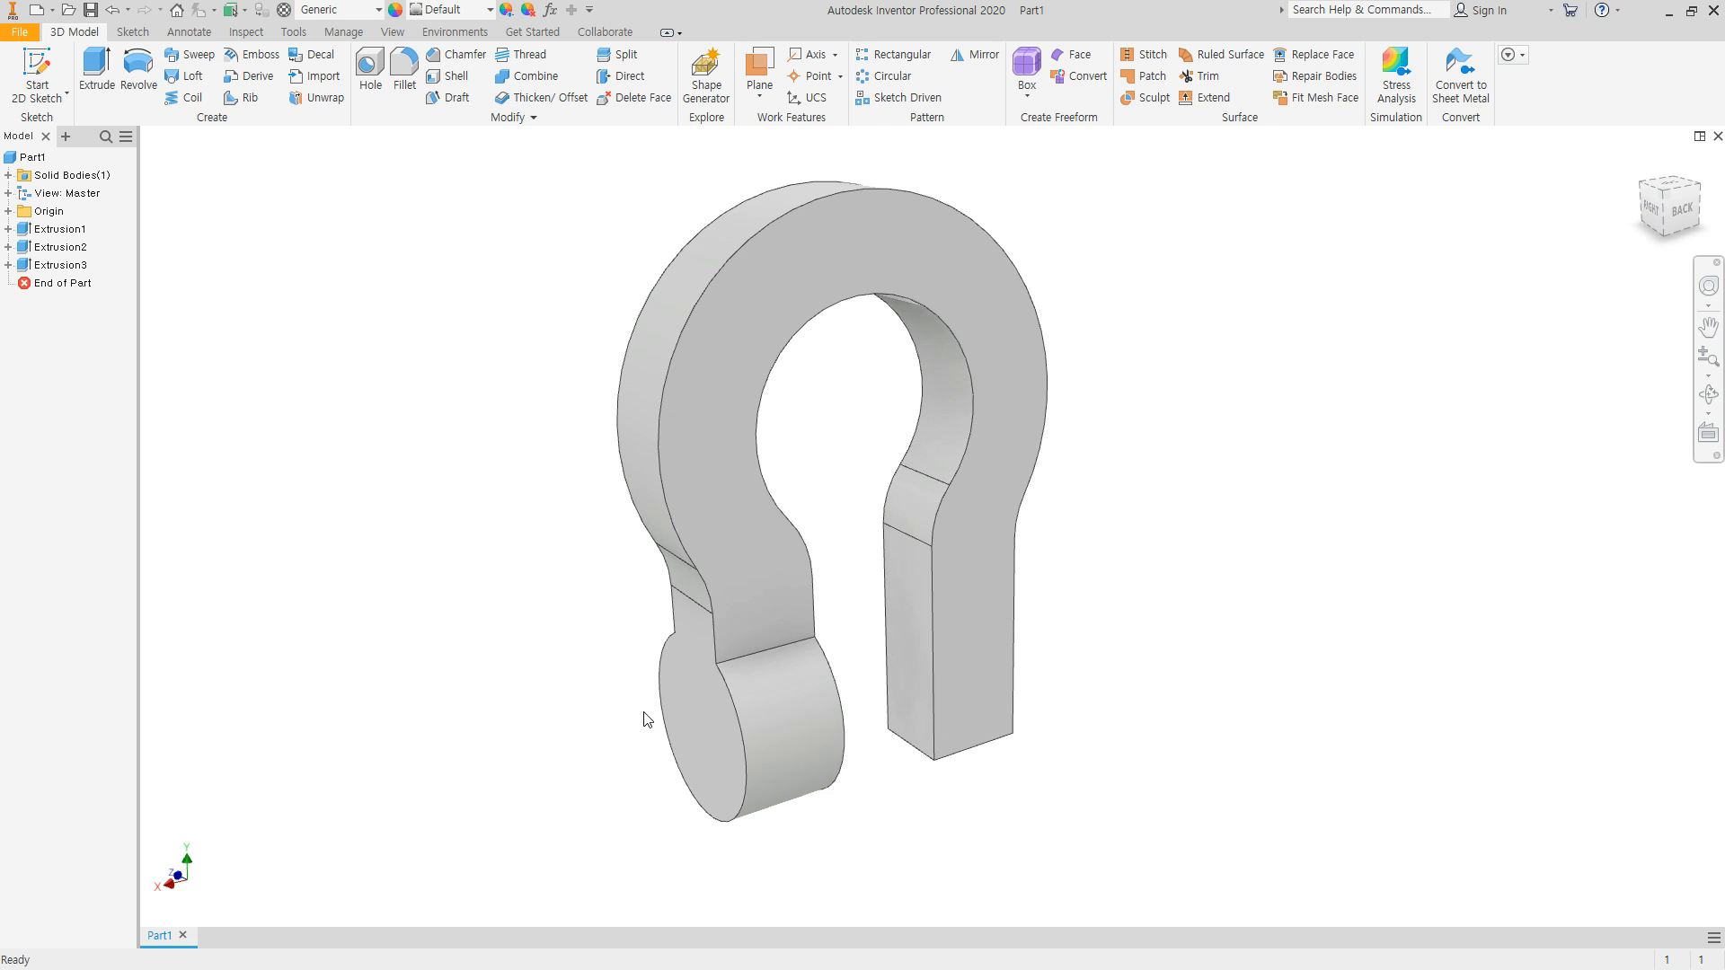
pyautogui.click(68, 270)
pyautogui.keyDown('ctrl'); pyautogui.click(61, 247); pyautogui.keyUp('ctrl')
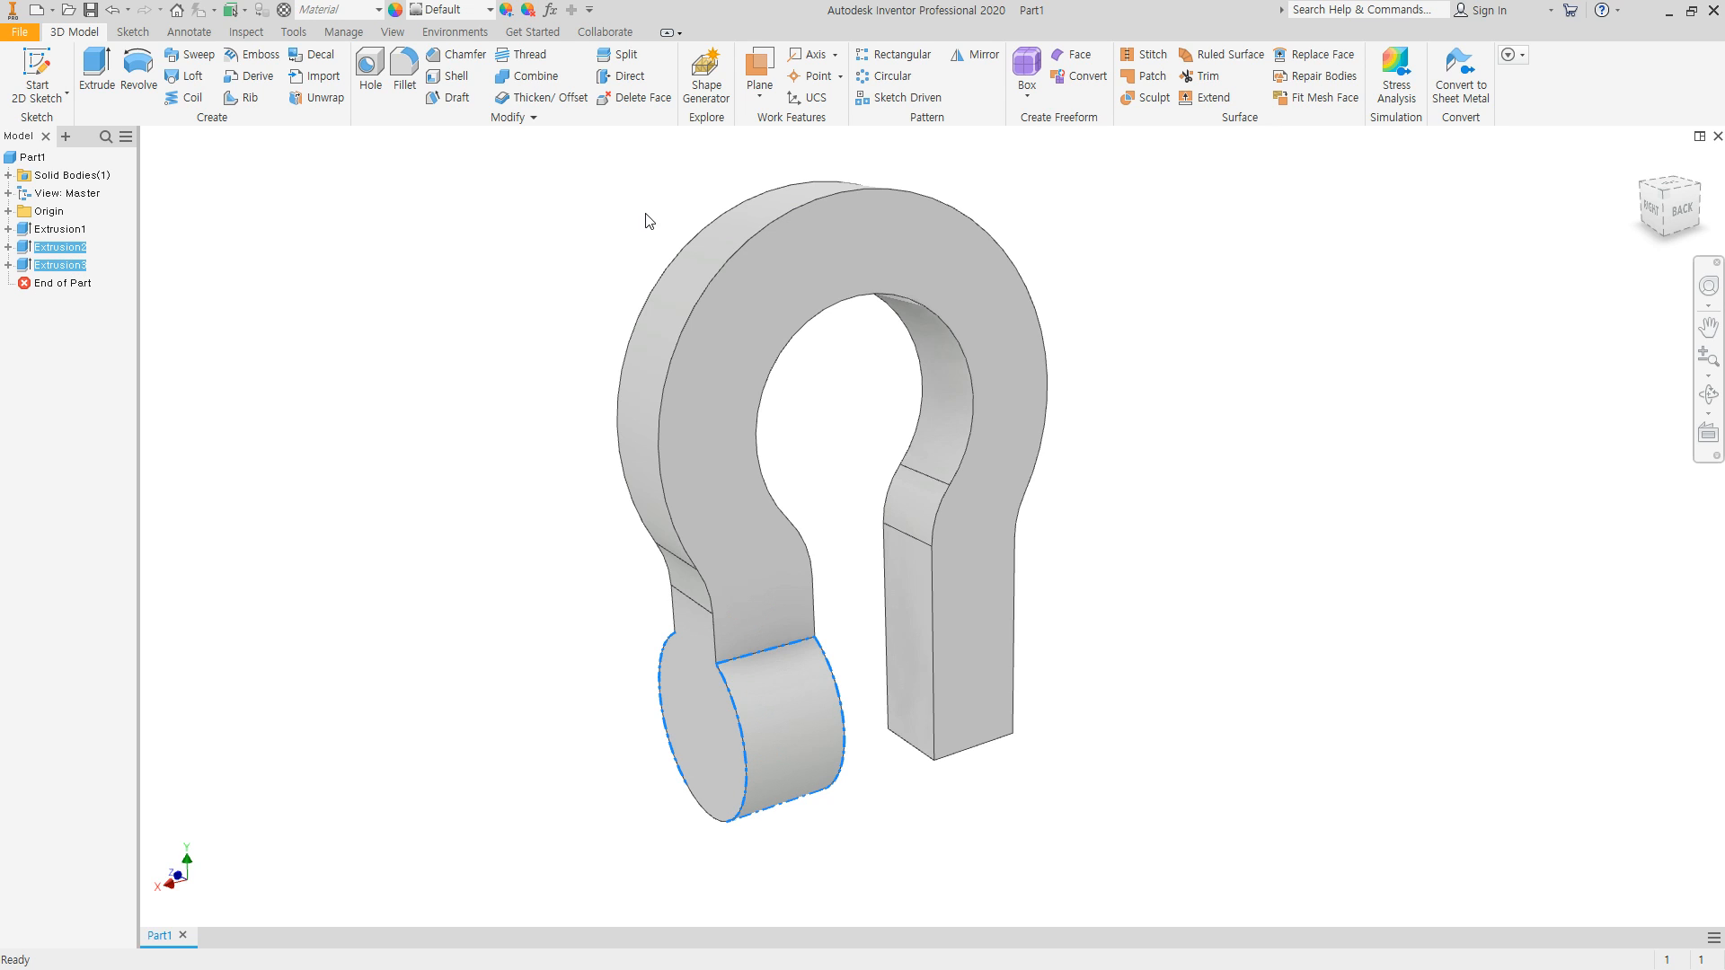
pyautogui.click(972, 56)
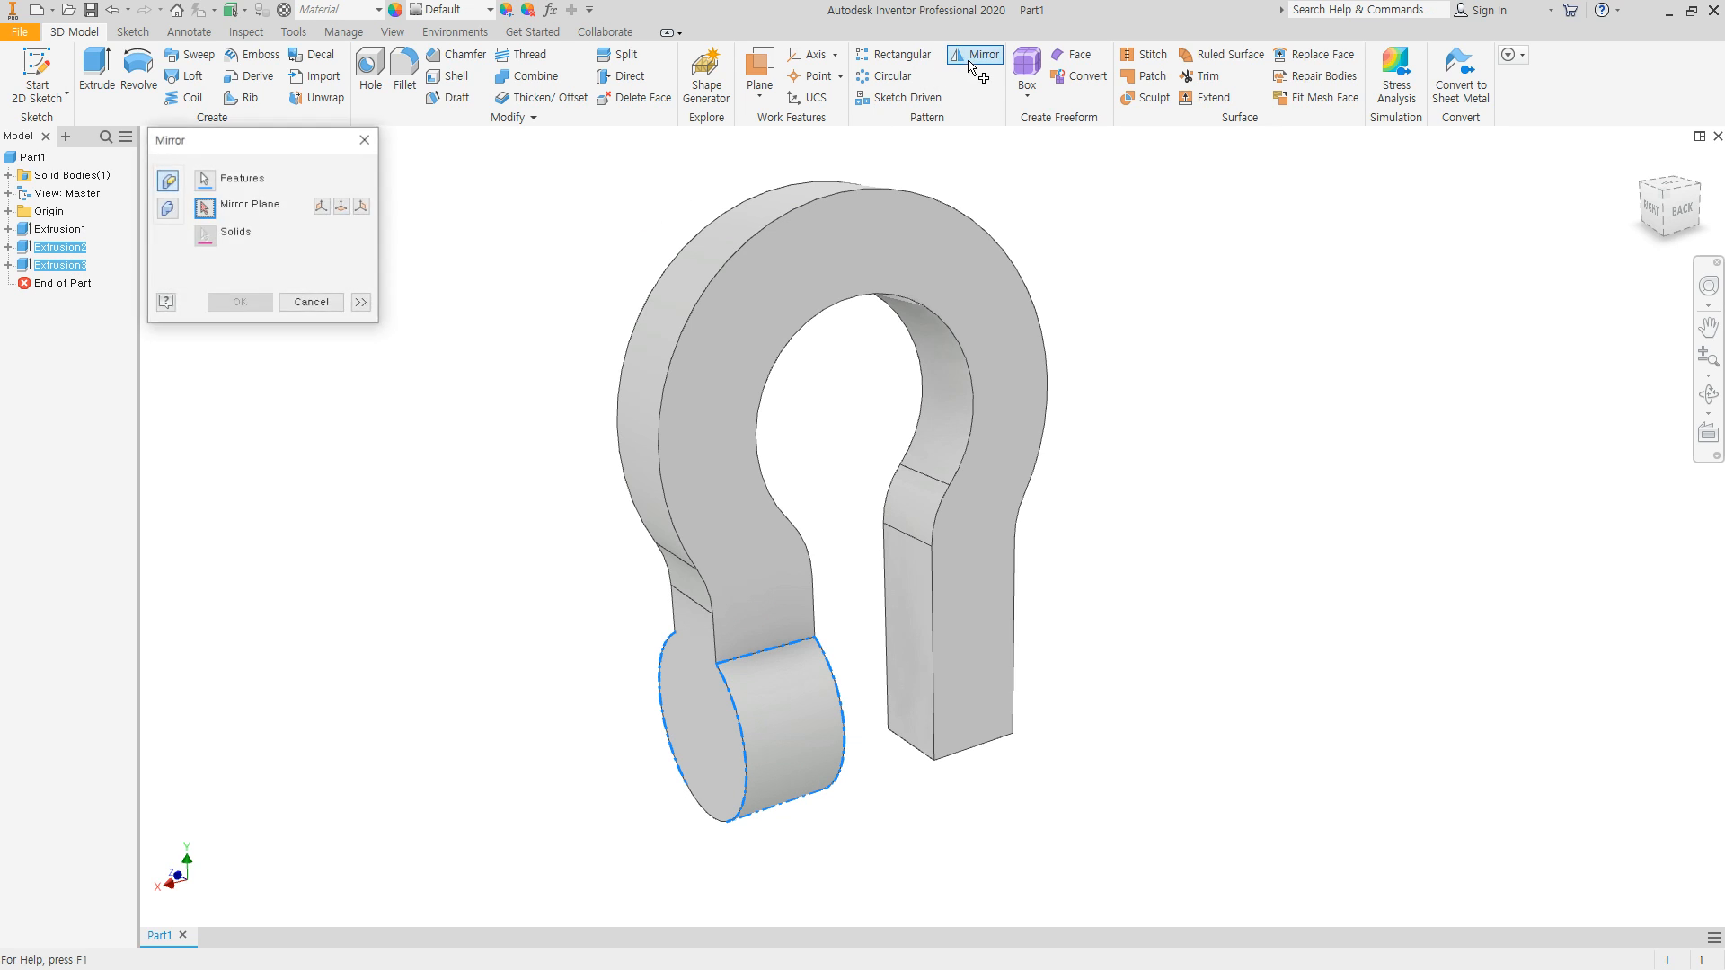
pyautogui.click(323, 206)
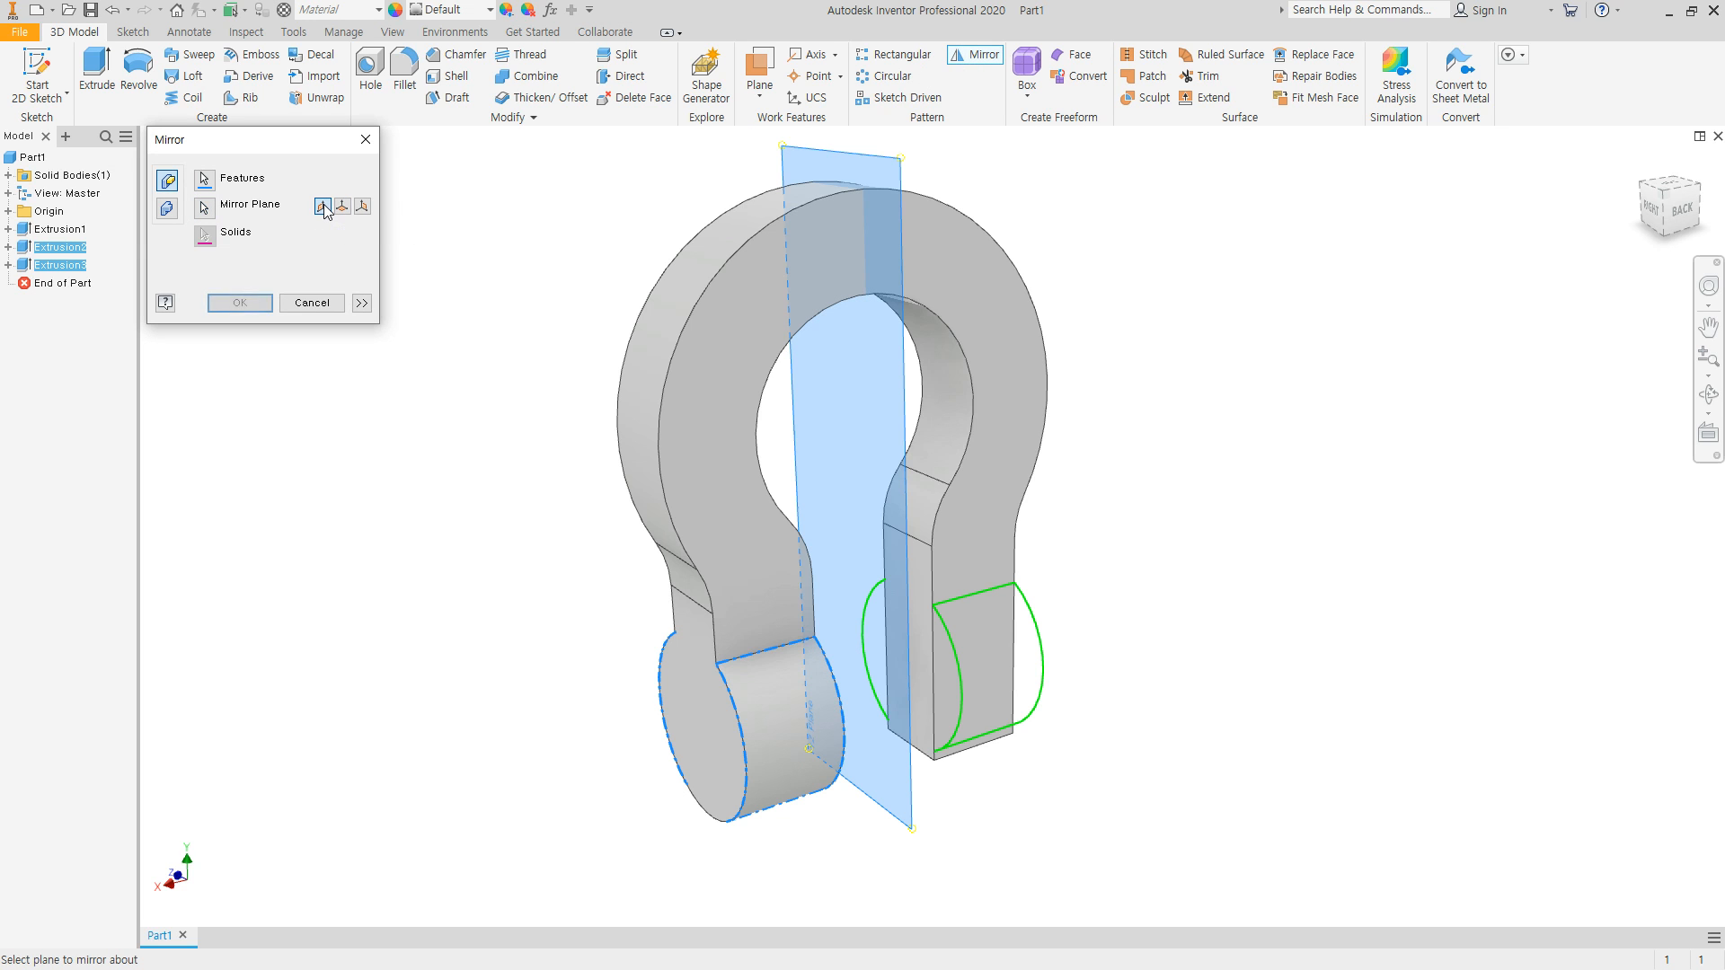
pyautogui.click(258, 303)
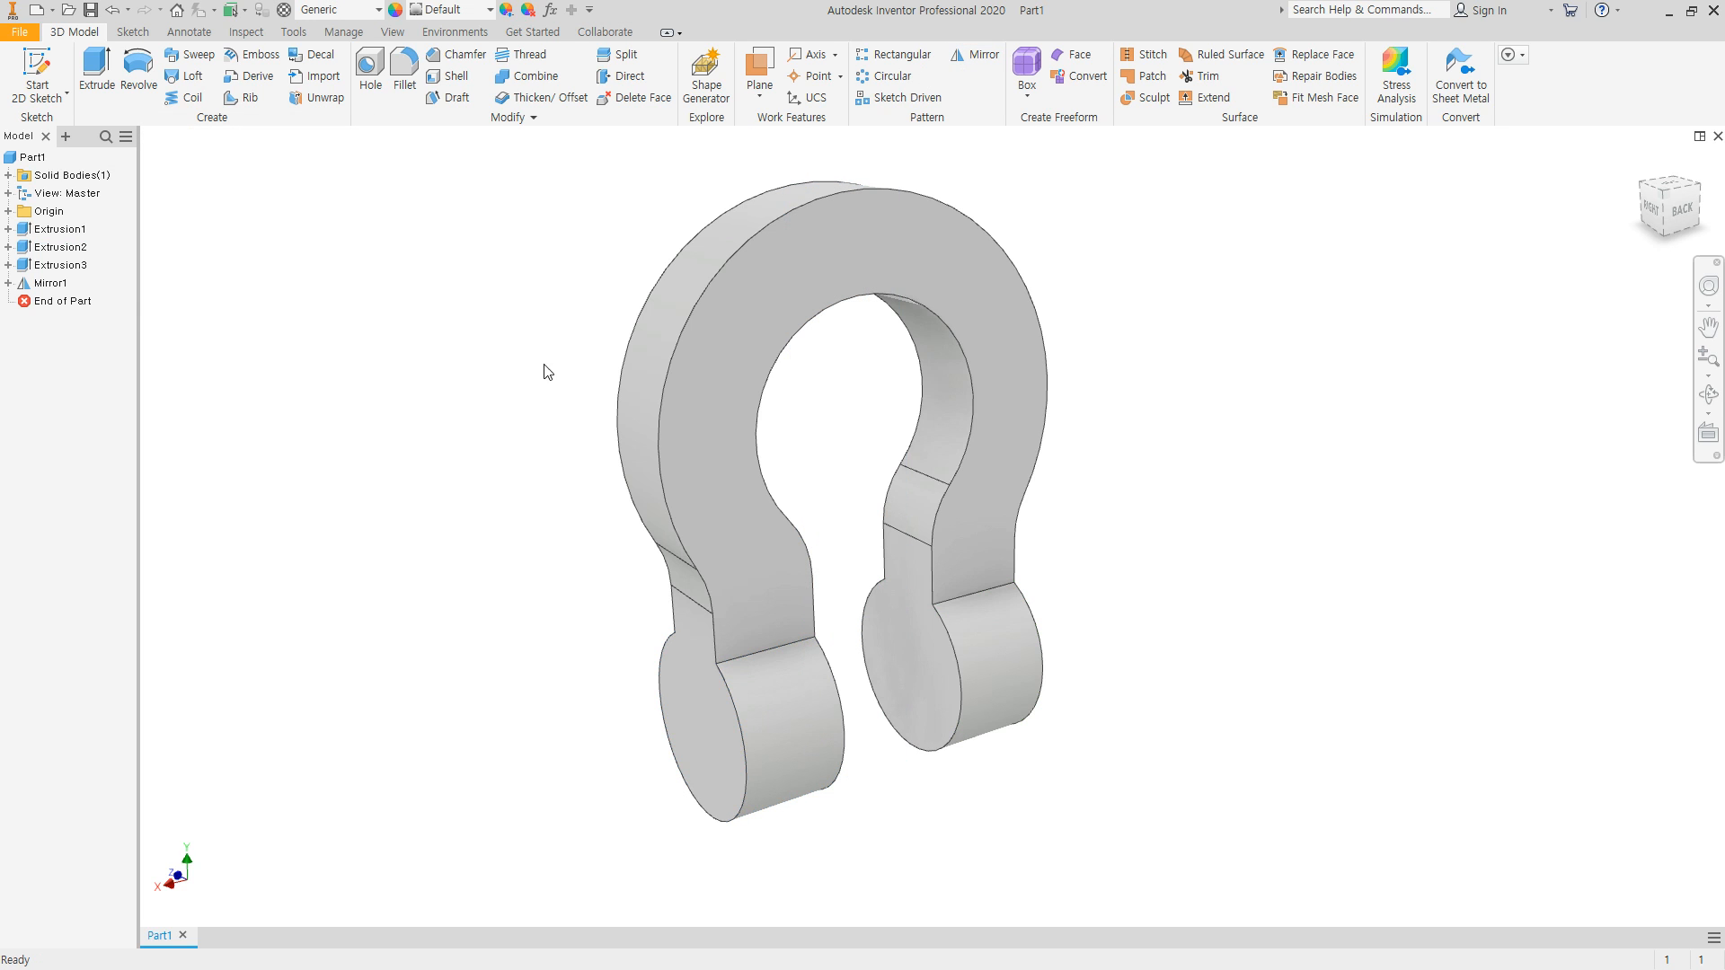
# Step: Fillet the four edges where the round bosses meet the legs with a 6 mm radius
pyautogui.keyDown('shift'); pyautogui.moveTo(542, 370); pyautogui.dragTo(834, 375, button='middle'); pyautogui.keyUp('shift')
pyautogui.click(403, 75)
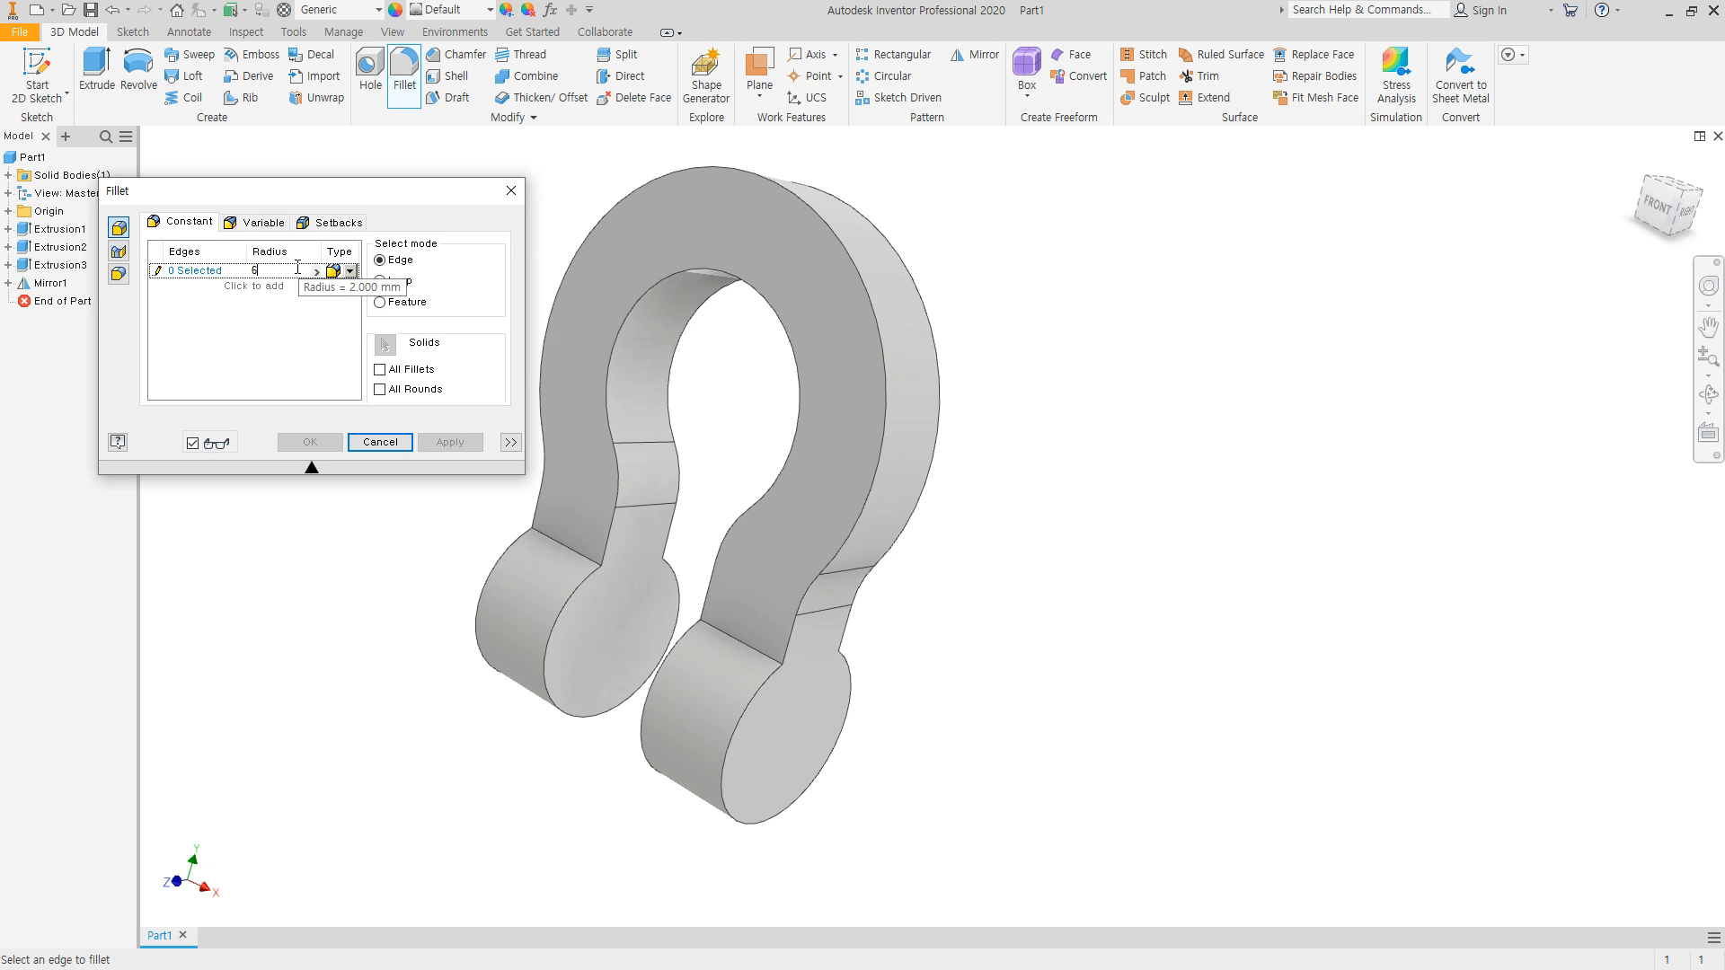
pyautogui.click(576, 553)
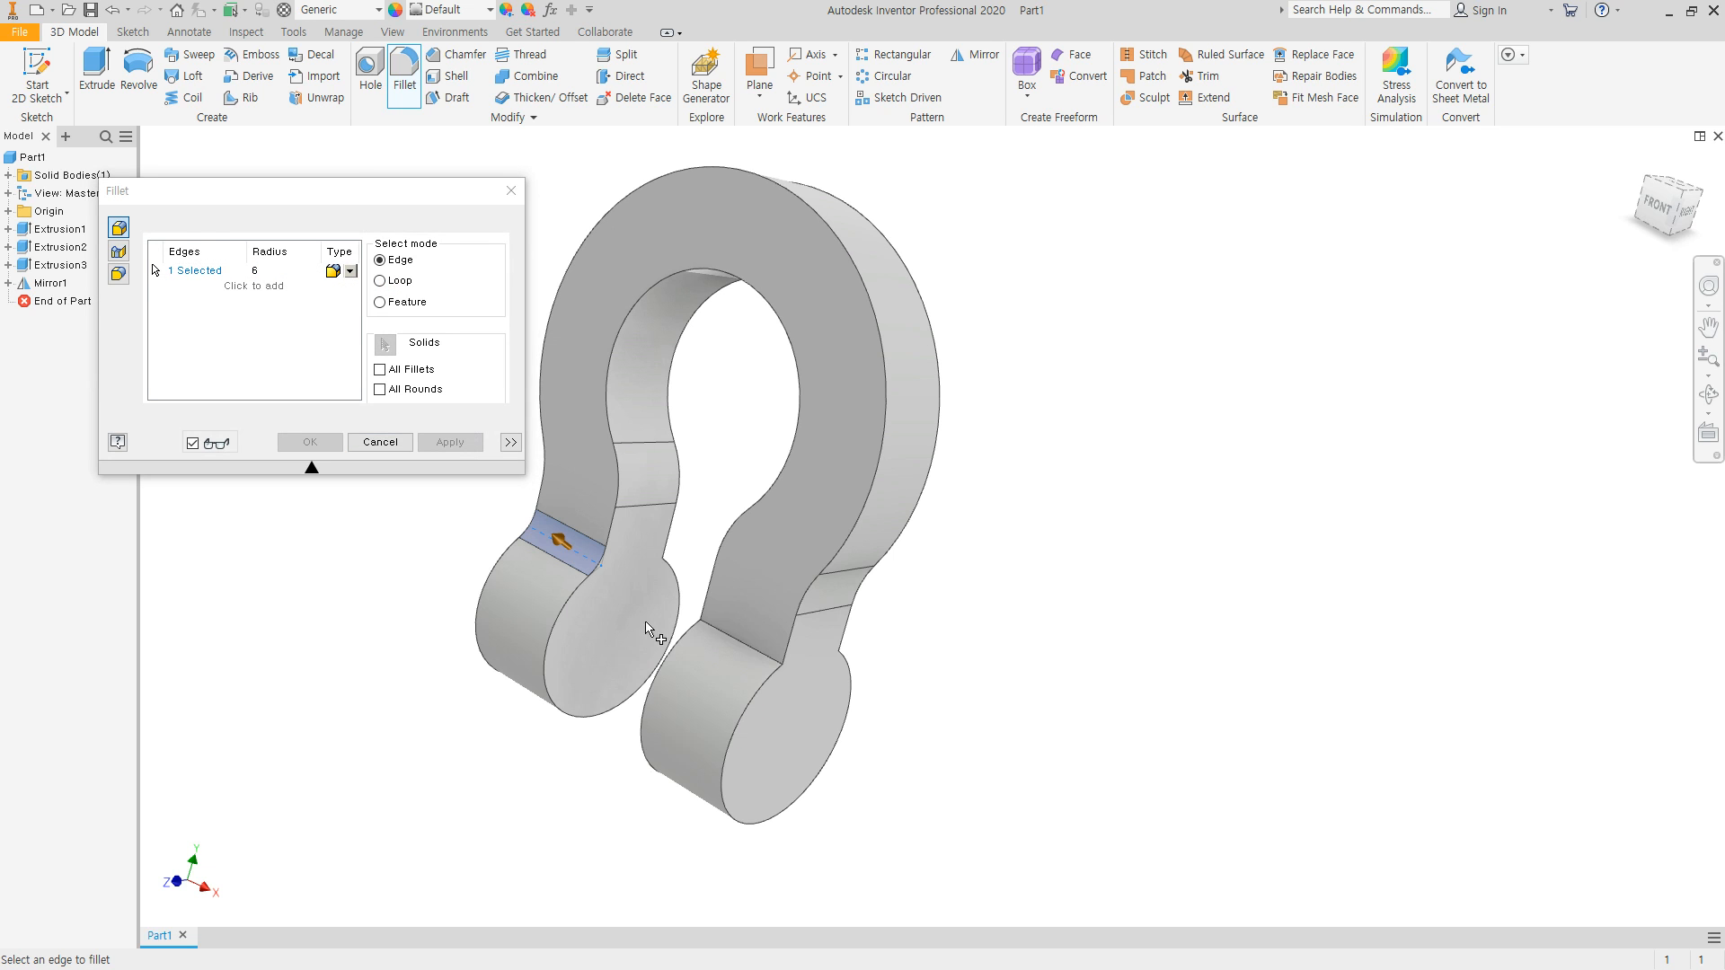
pyautogui.click(764, 654)
pyautogui.keyDown('shift'); pyautogui.moveTo(764, 654); pyautogui.dragTo(655, 611, button='middle'); pyautogui.keyUp('shift')
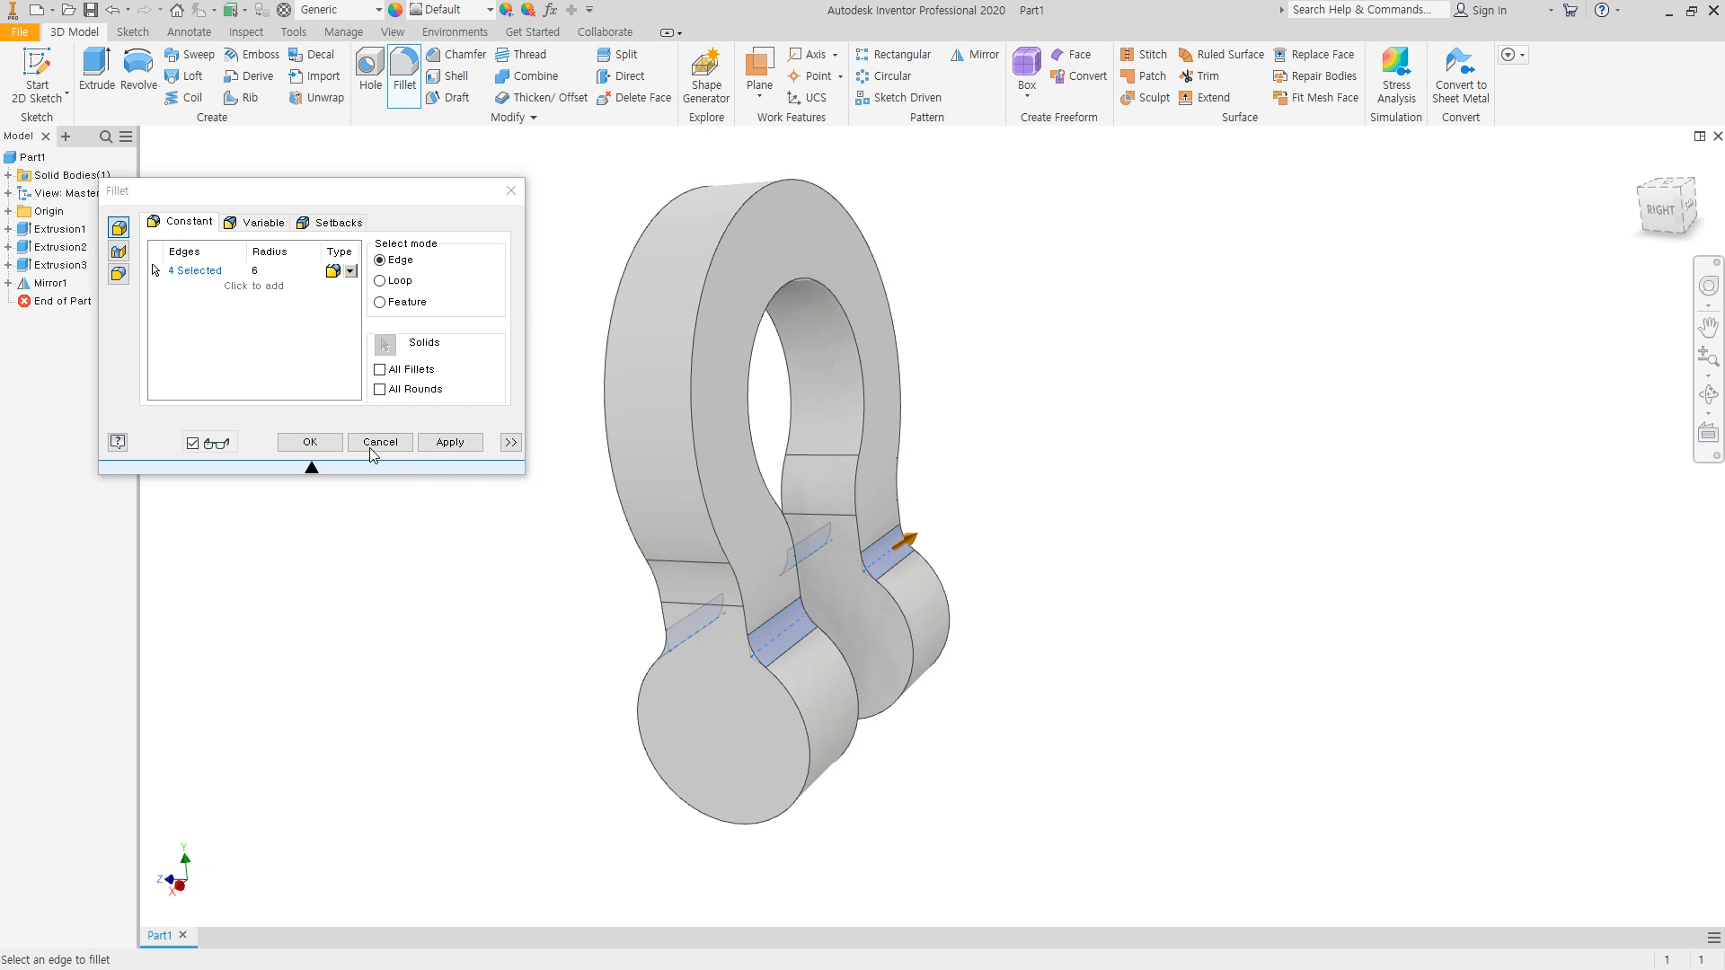
pyautogui.click(310, 442)
# Step: Round the inner and outer outline edges of the whole shackle with a 5 mm fillet
pyautogui.keyDown('shift'); pyautogui.moveTo(579, 520); pyautogui.dragTo(797, 477, button='middle'); pyautogui.keyUp('shift')
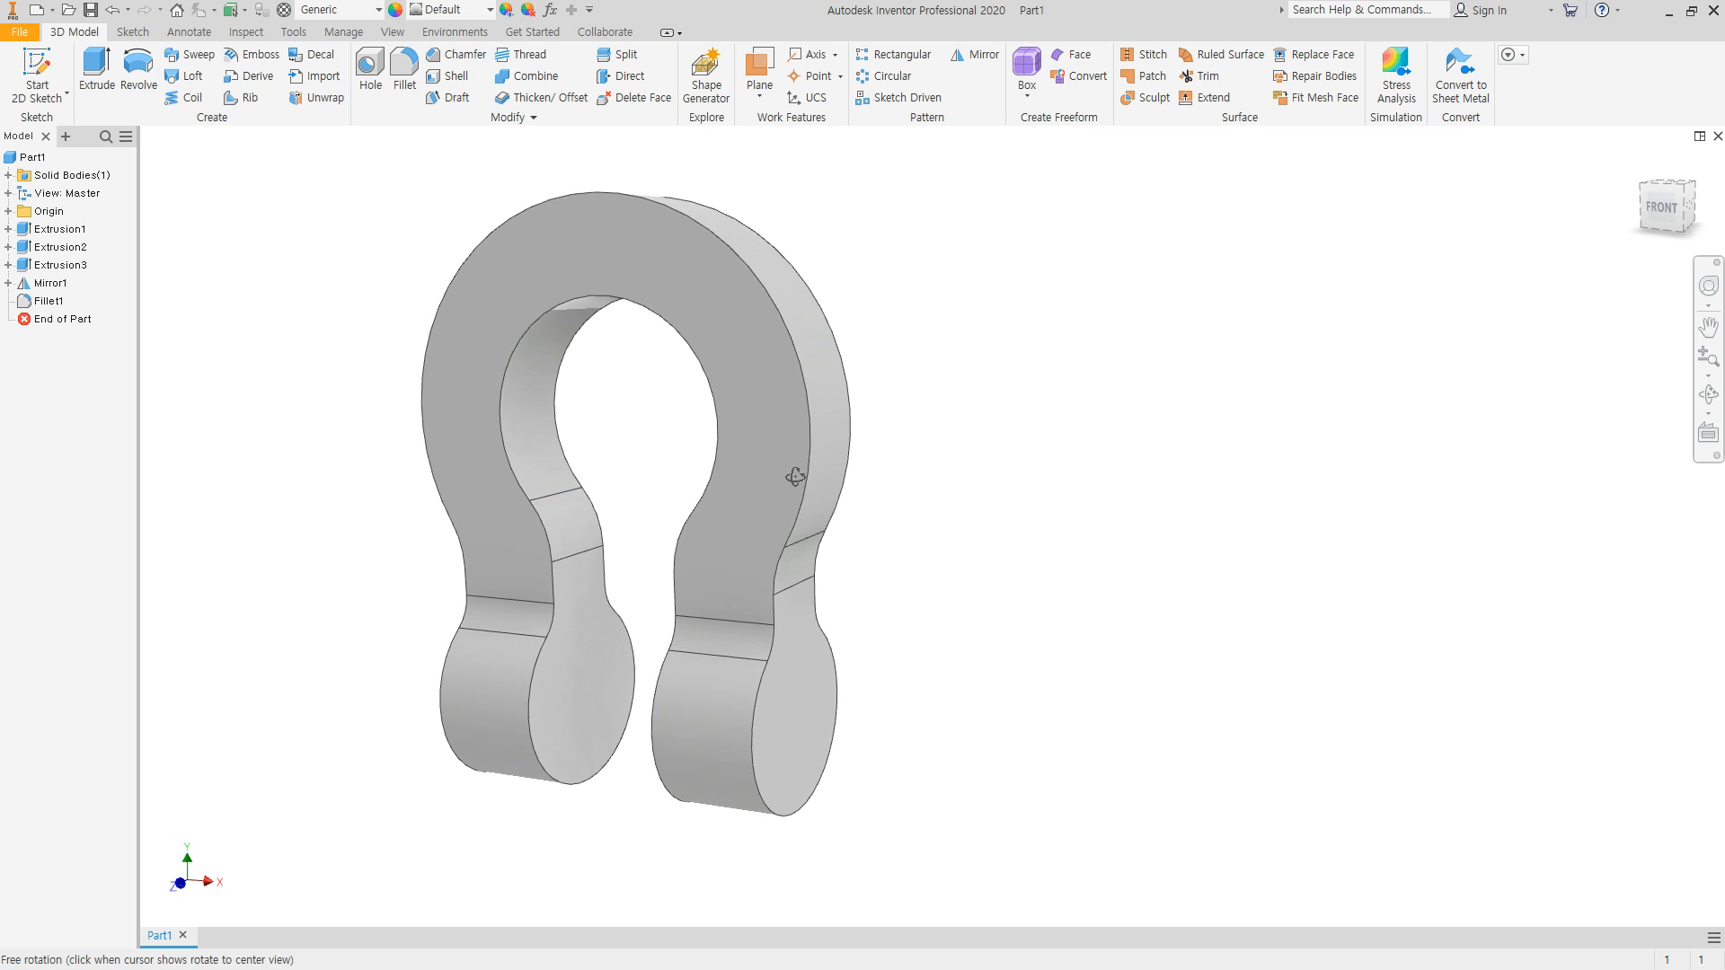
pyautogui.click(419, 65)
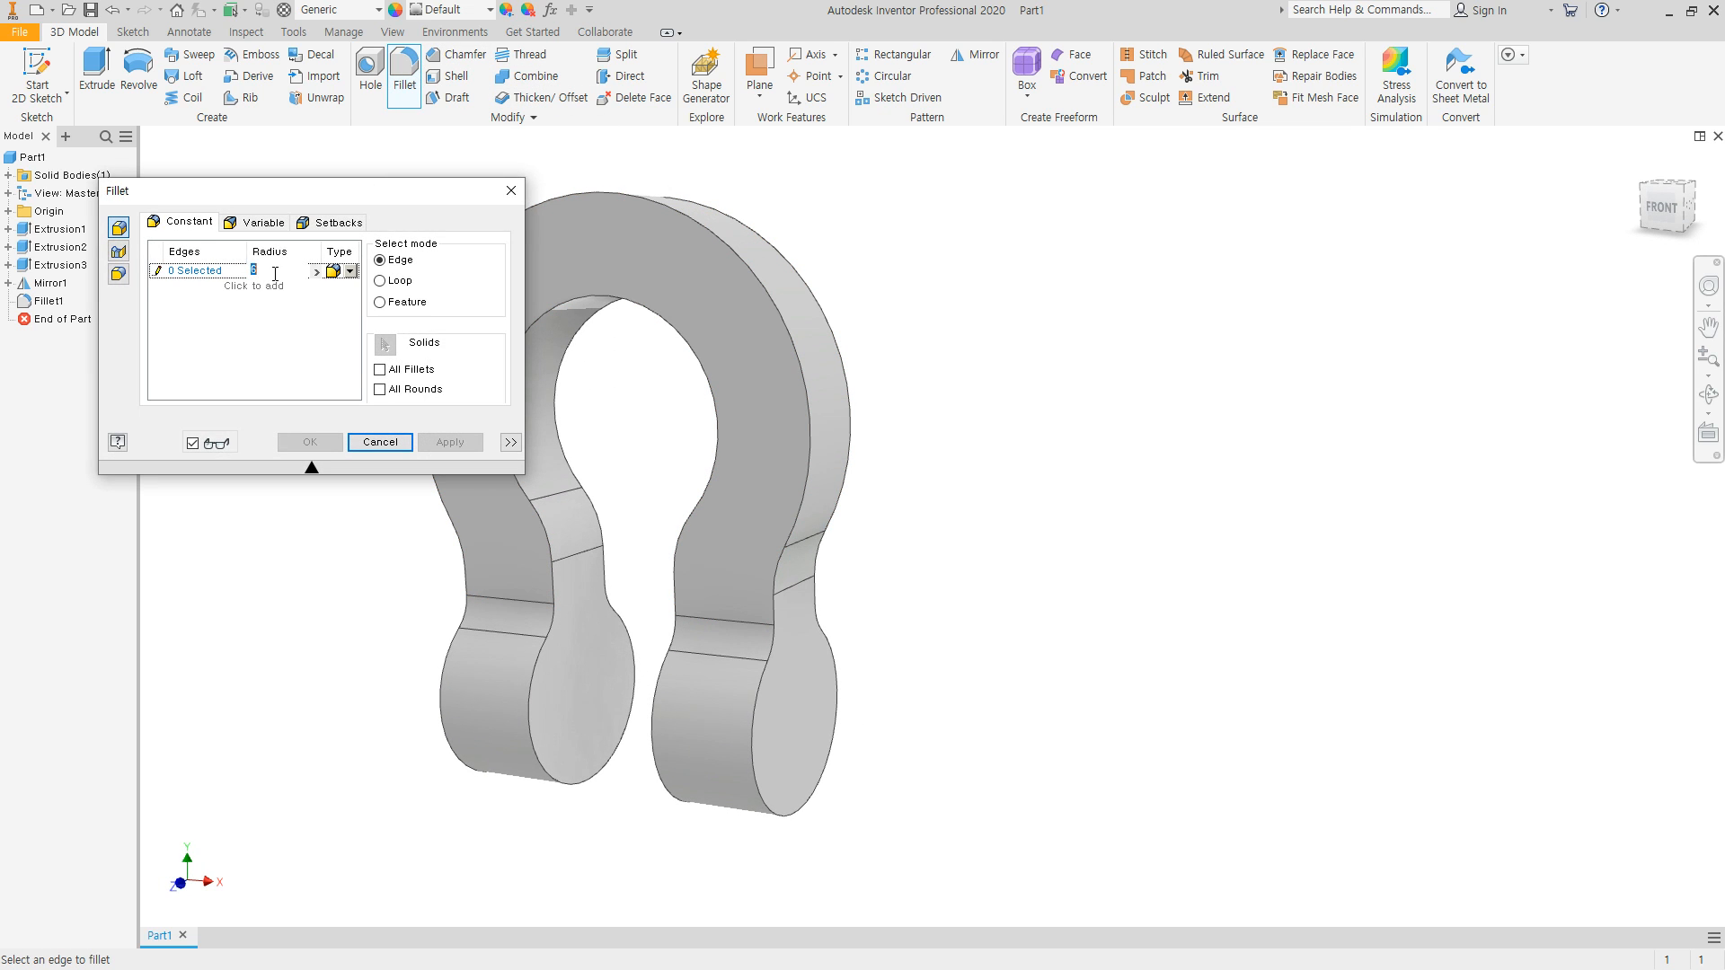
pyautogui.write('5')
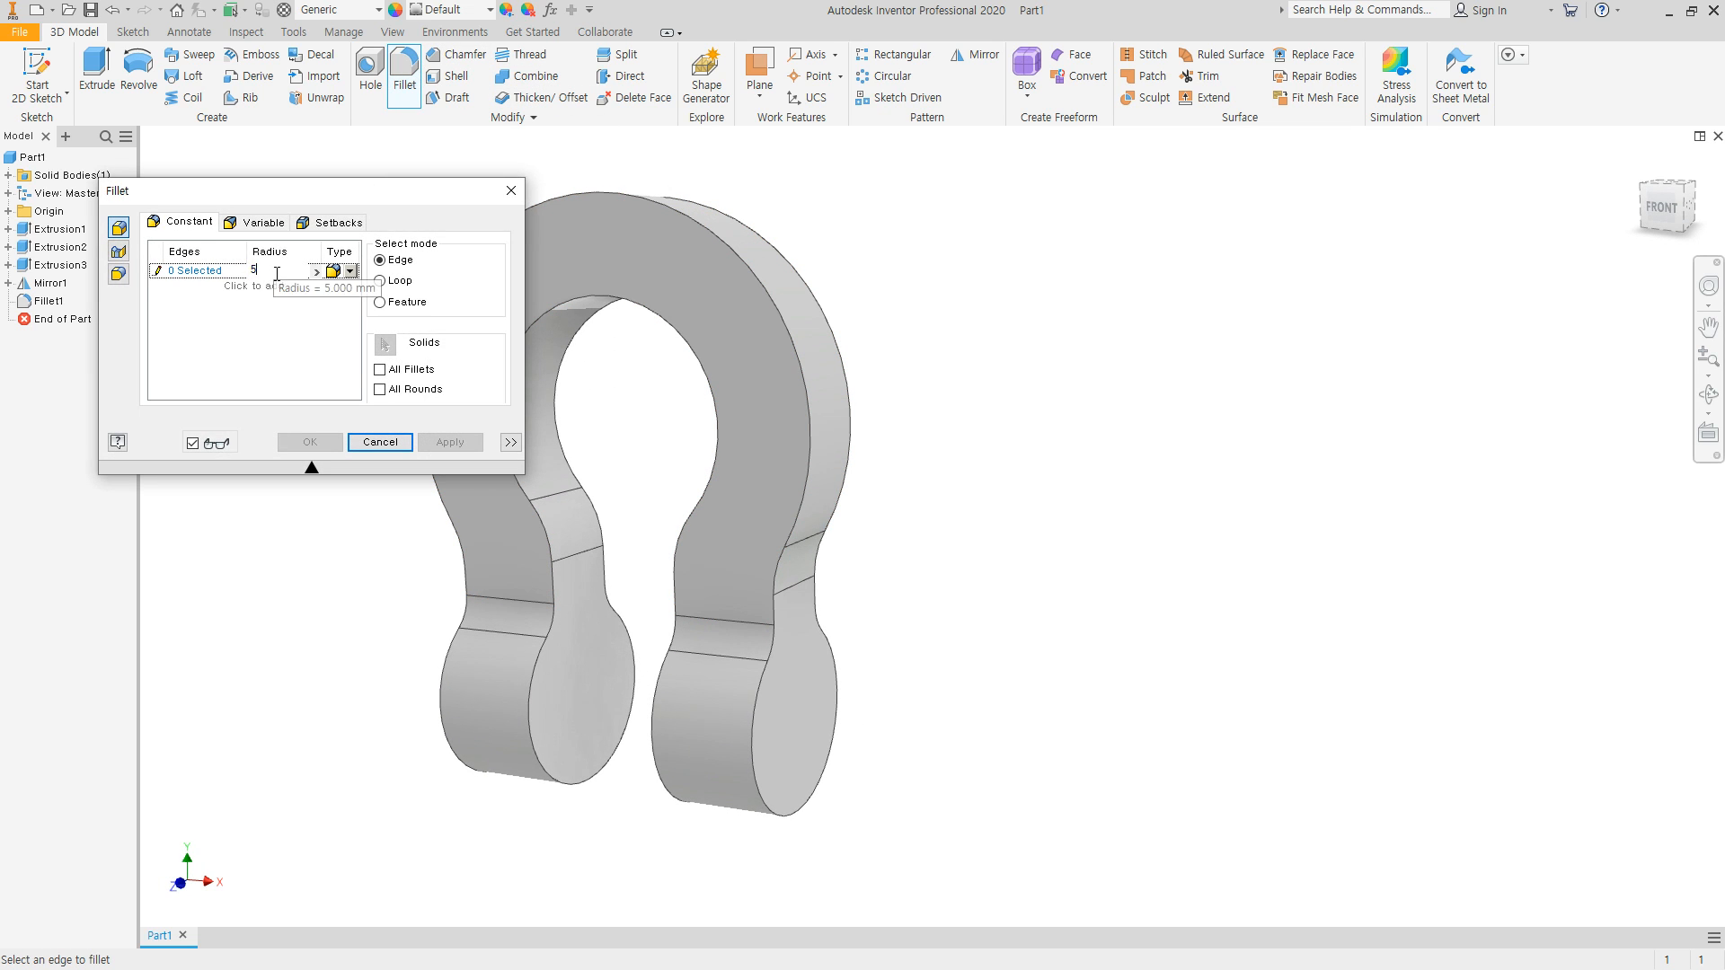
pyautogui.click(719, 411)
pyautogui.click(813, 424)
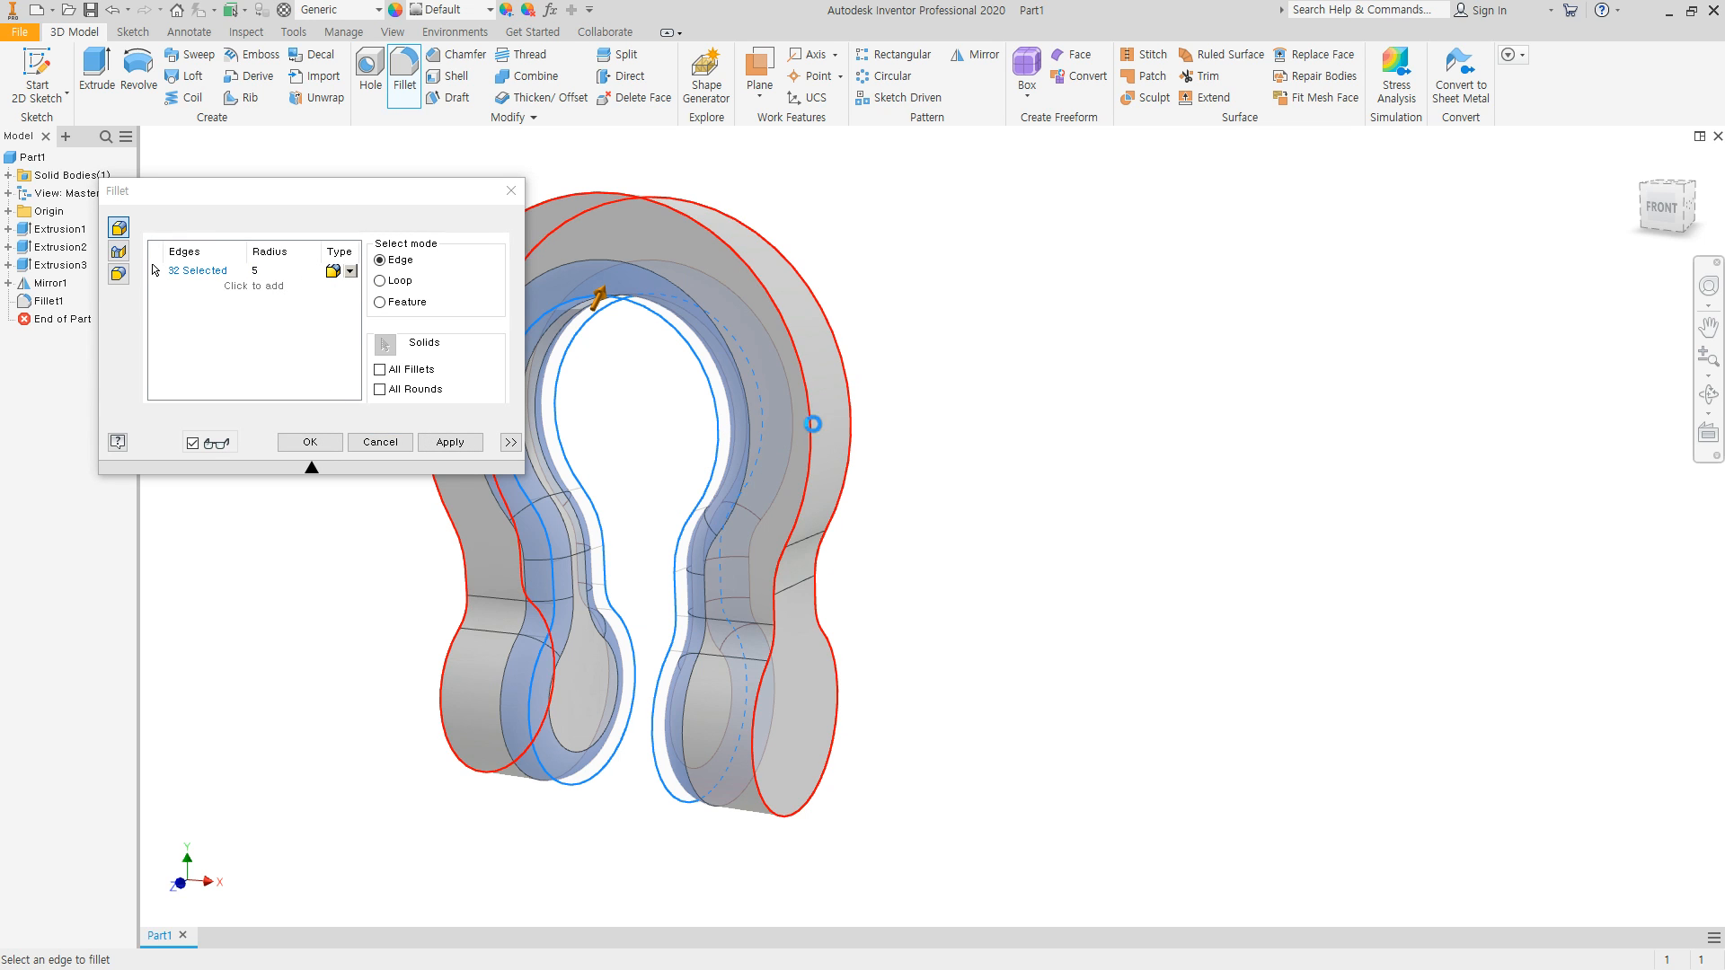
pyautogui.moveTo(696, 441); pyautogui.dragTo(879, 473, button='middle')
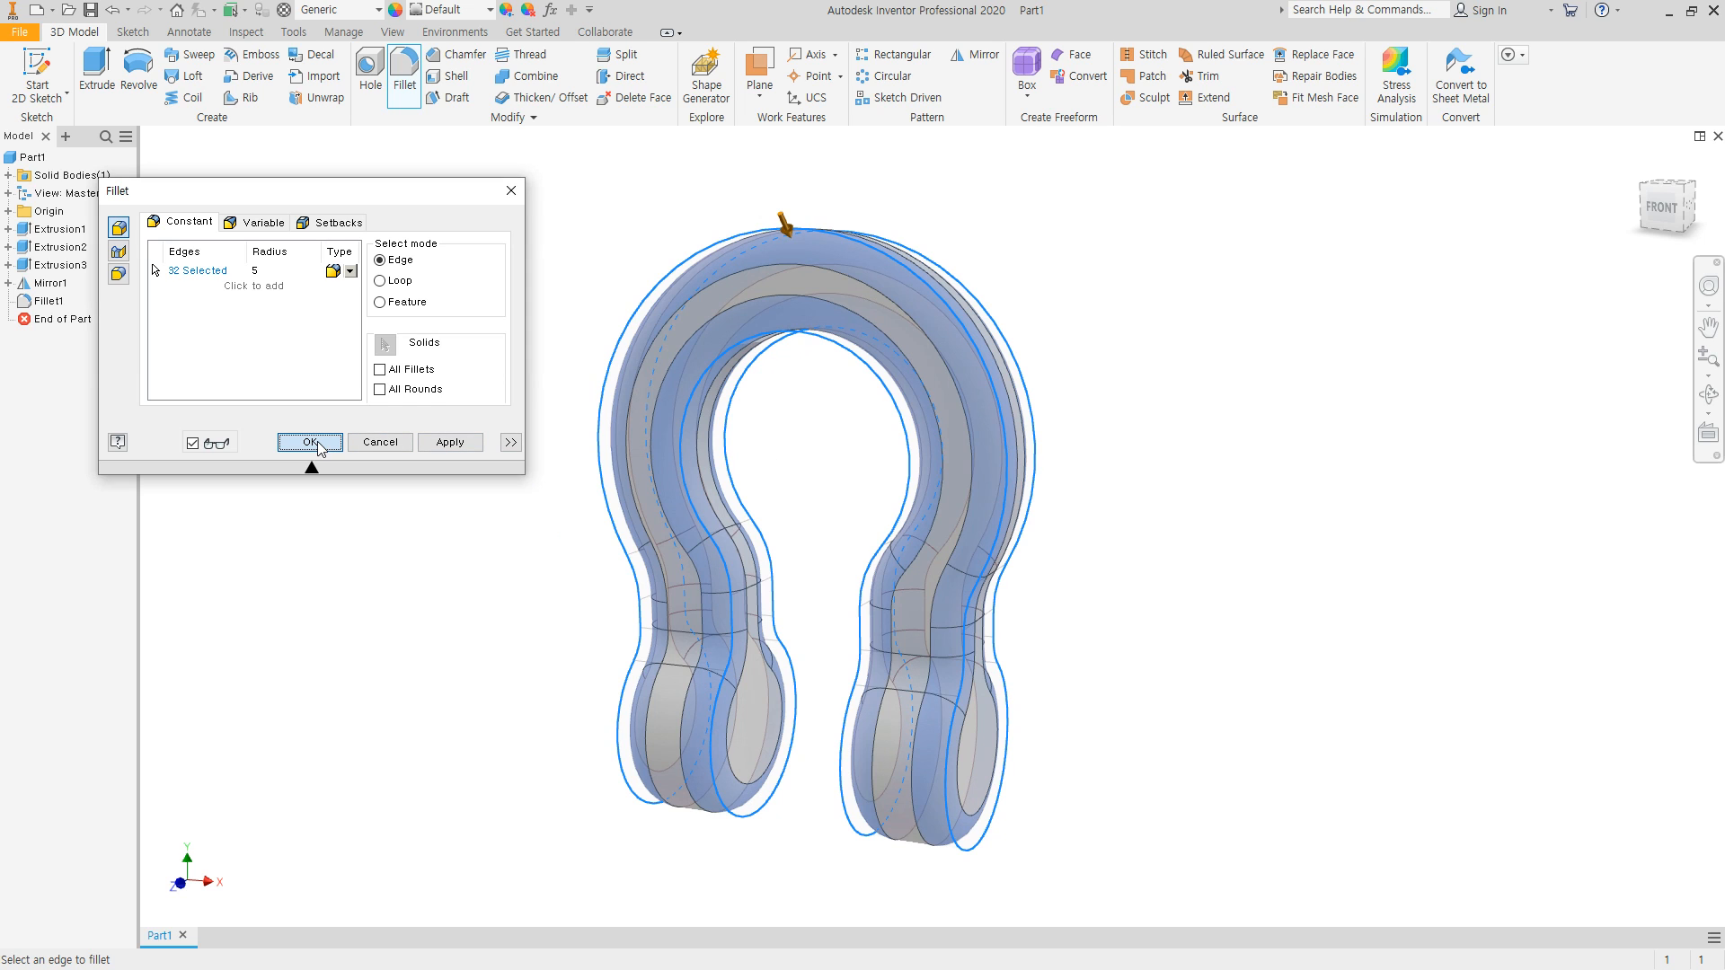
pyautogui.click(310, 442)
# Step: Create a 14 mm diameter hole through all, concentric with the boss's round face, so it passes through both bosses
pyautogui.keyDown('shift'); pyautogui.moveTo(824, 489); pyautogui.dragTo(692, 478, button='middle'); pyautogui.keyUp('shift')
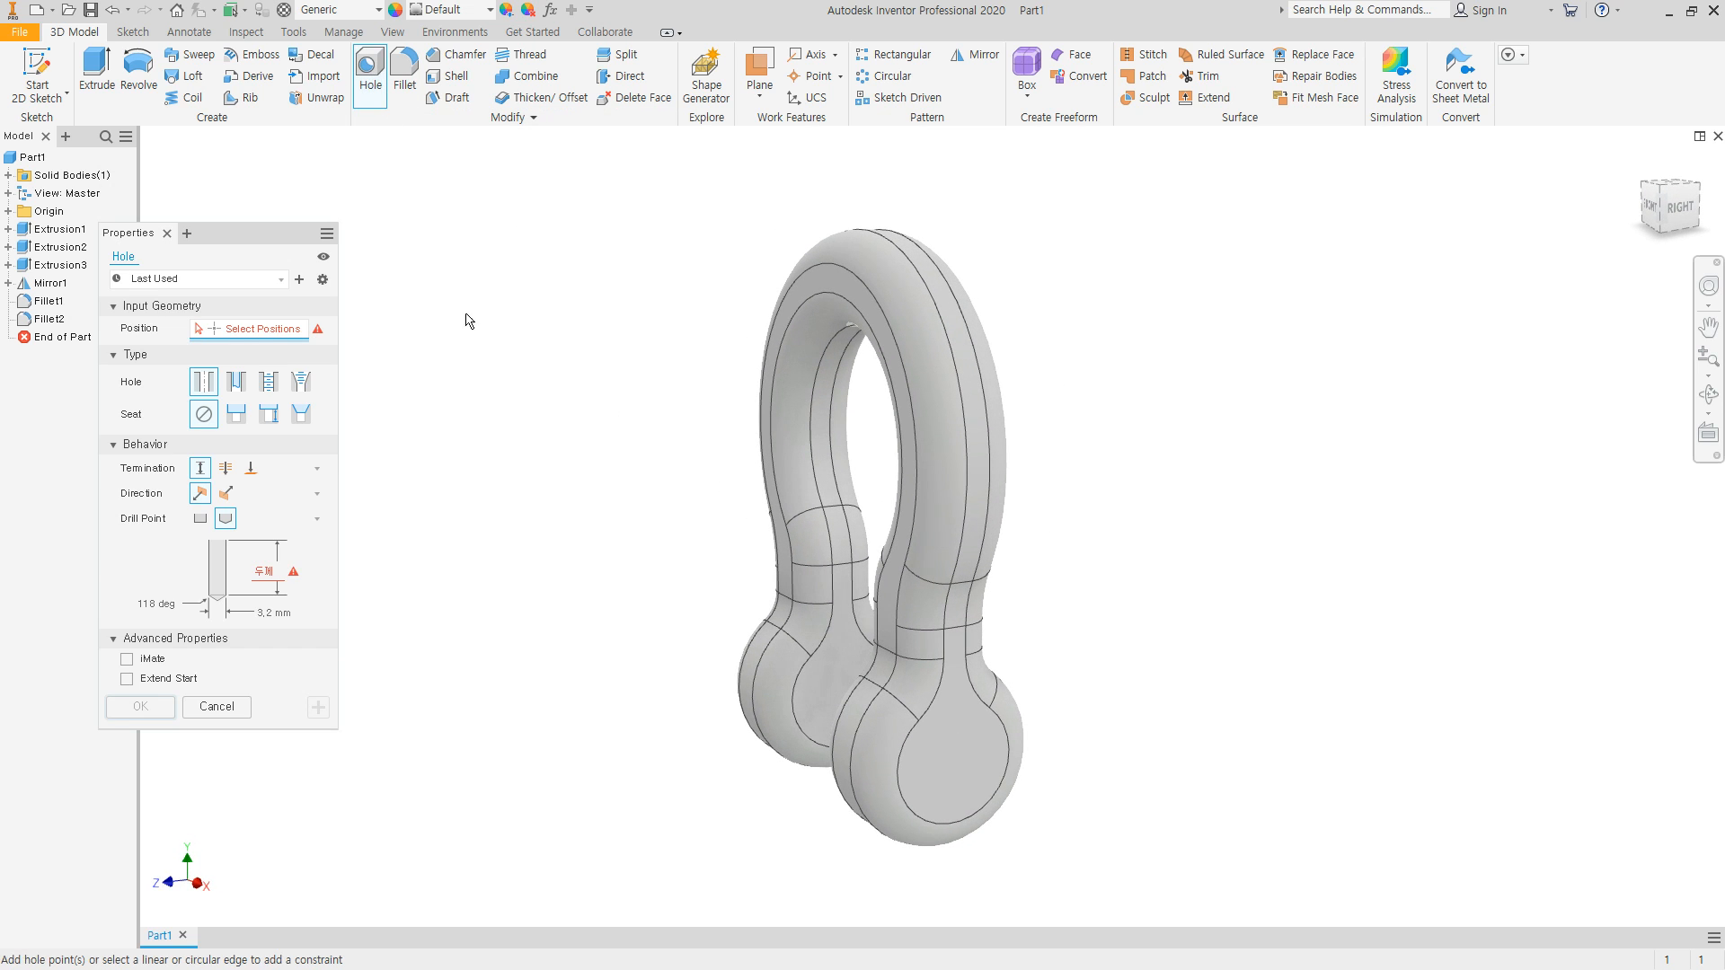
pyautogui.click(979, 768)
pyautogui.click(903, 808)
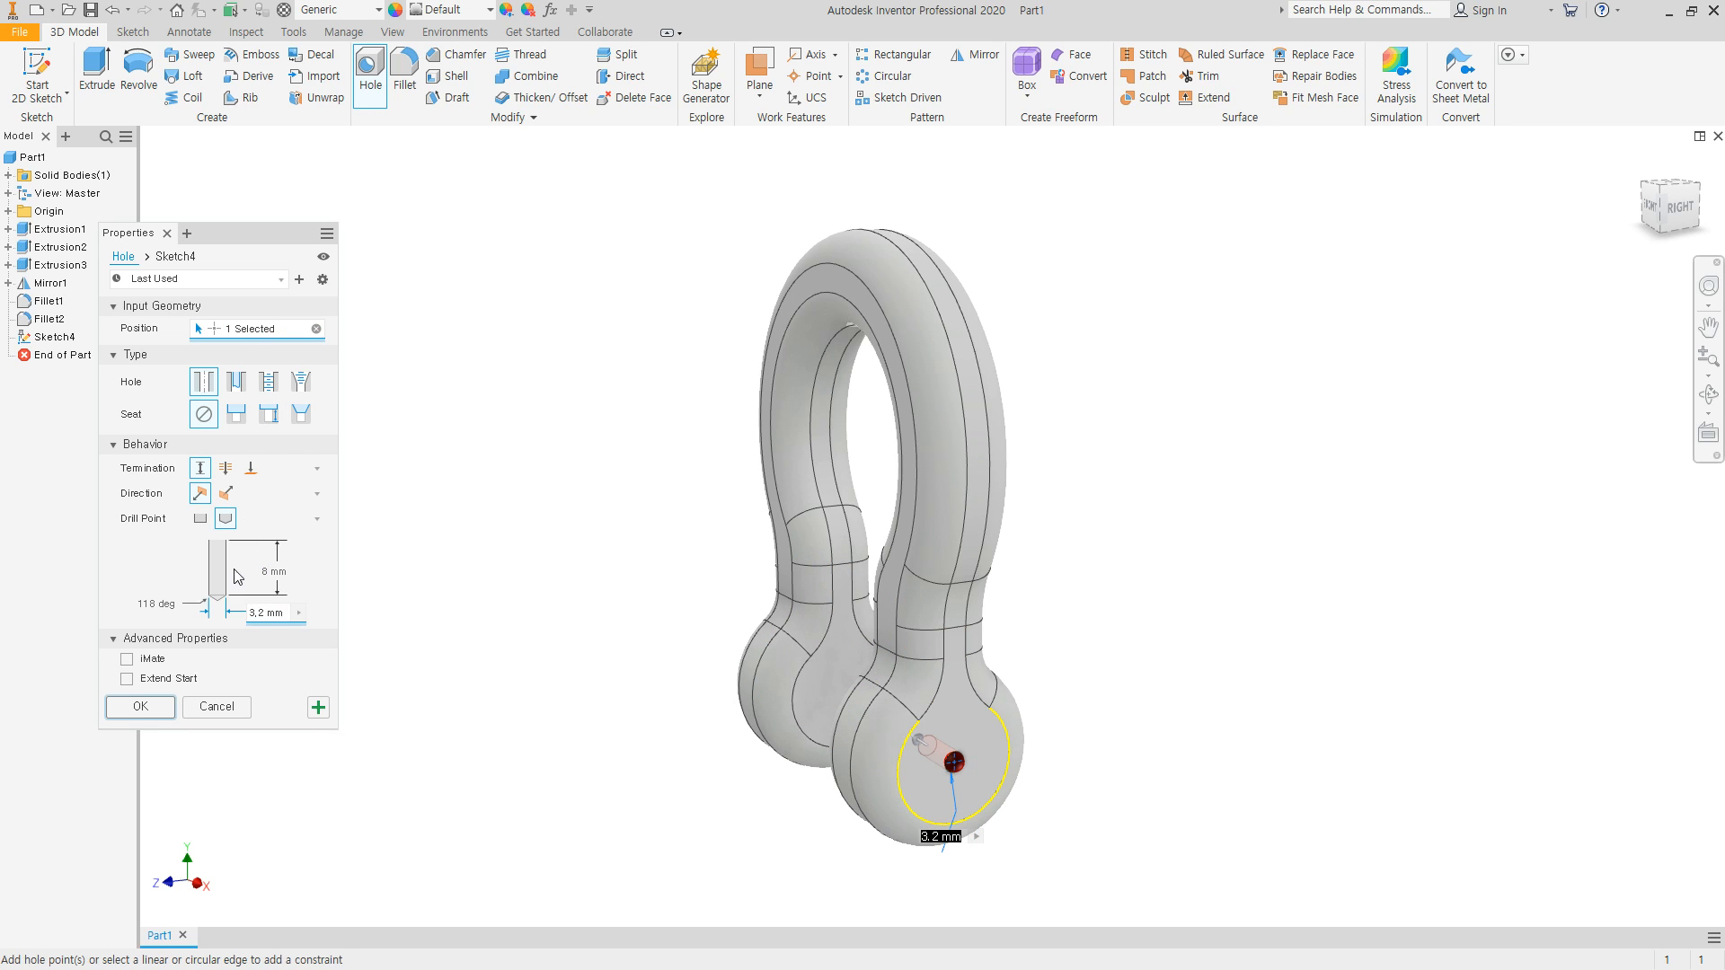
pyautogui.click(225, 468)
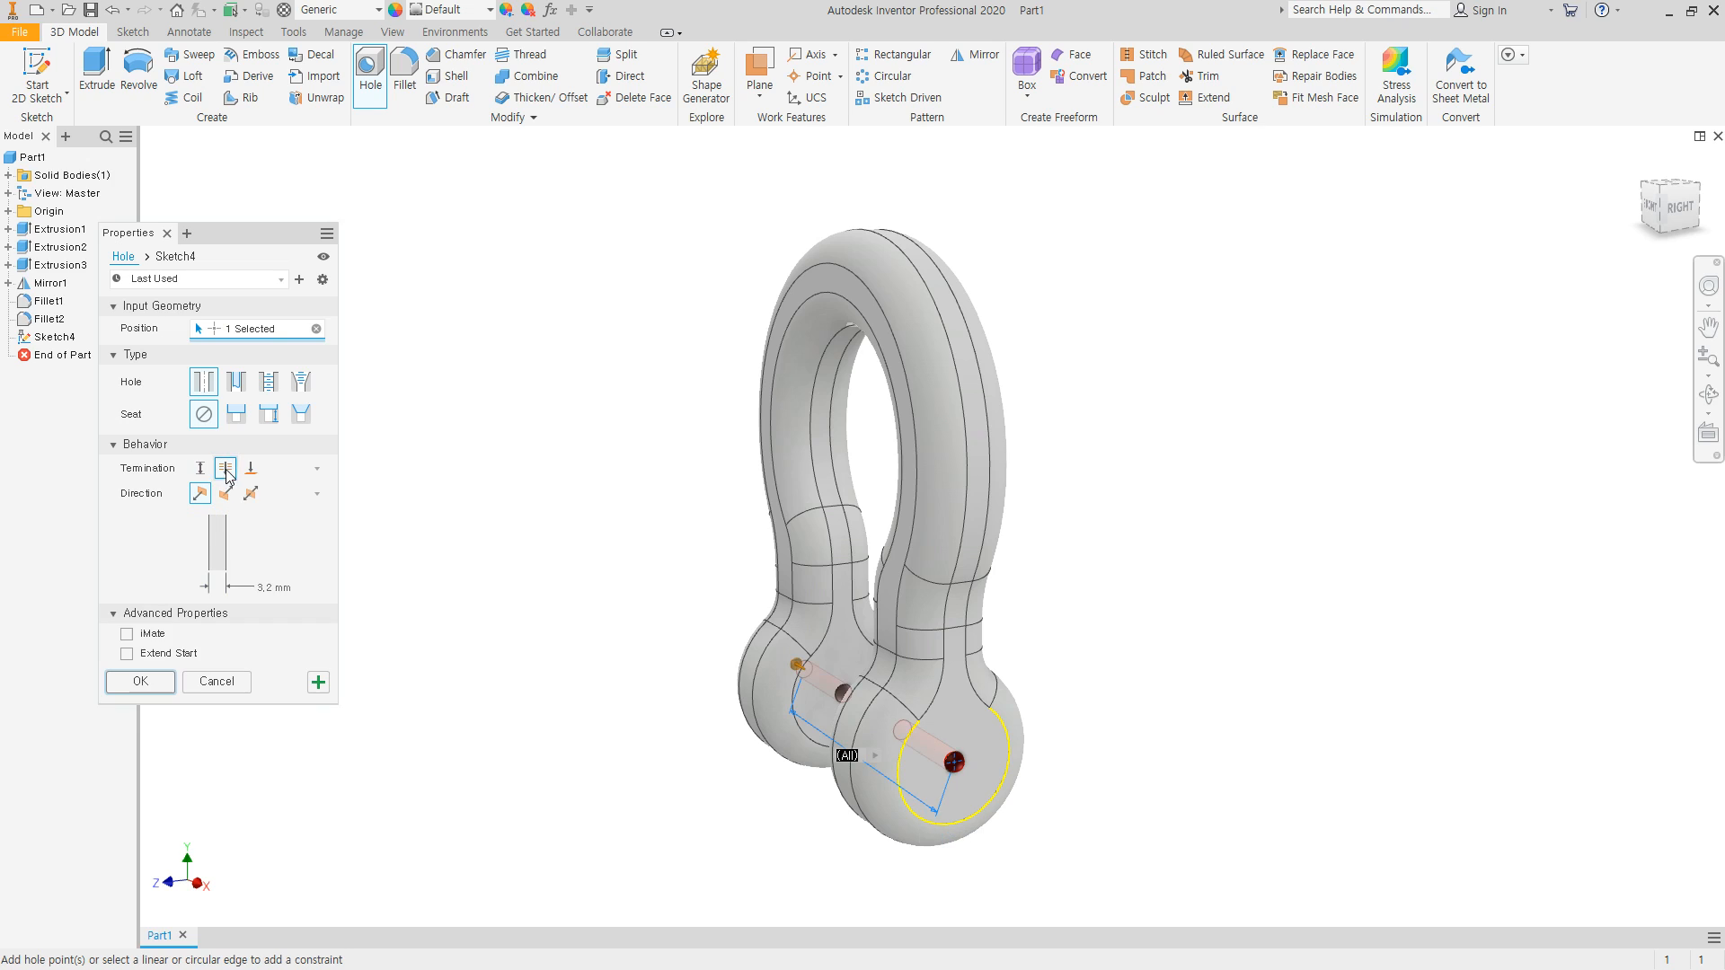
pyautogui.click(262, 589)
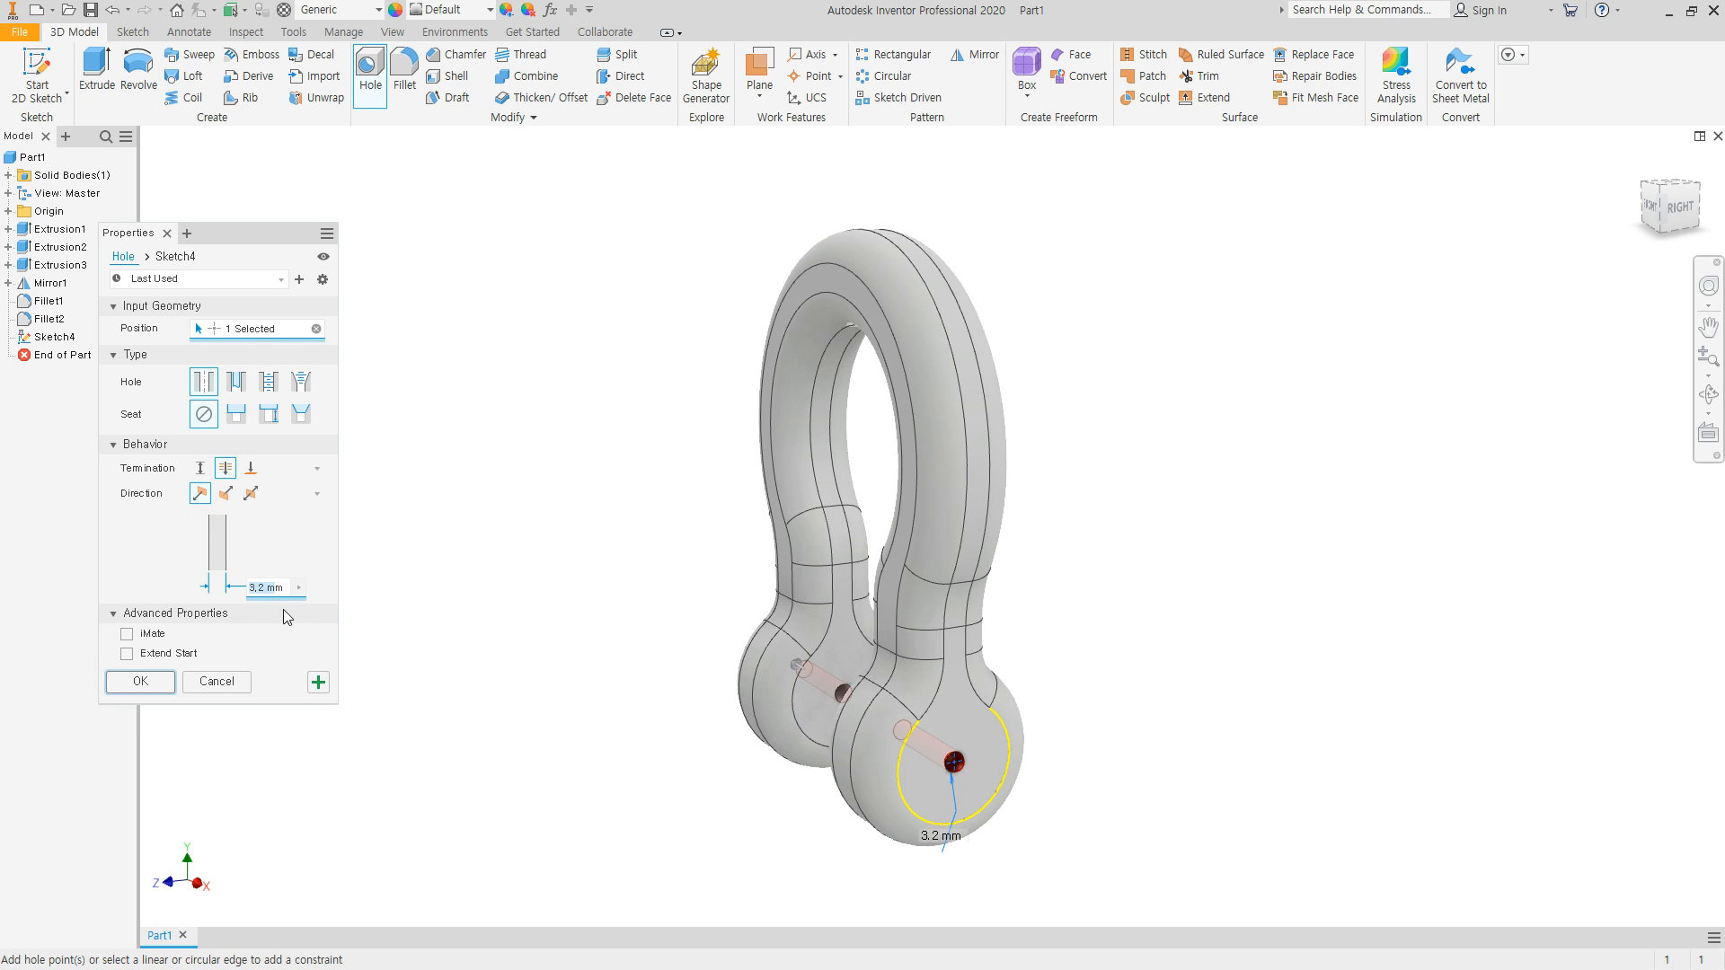
pyautogui.write('14')
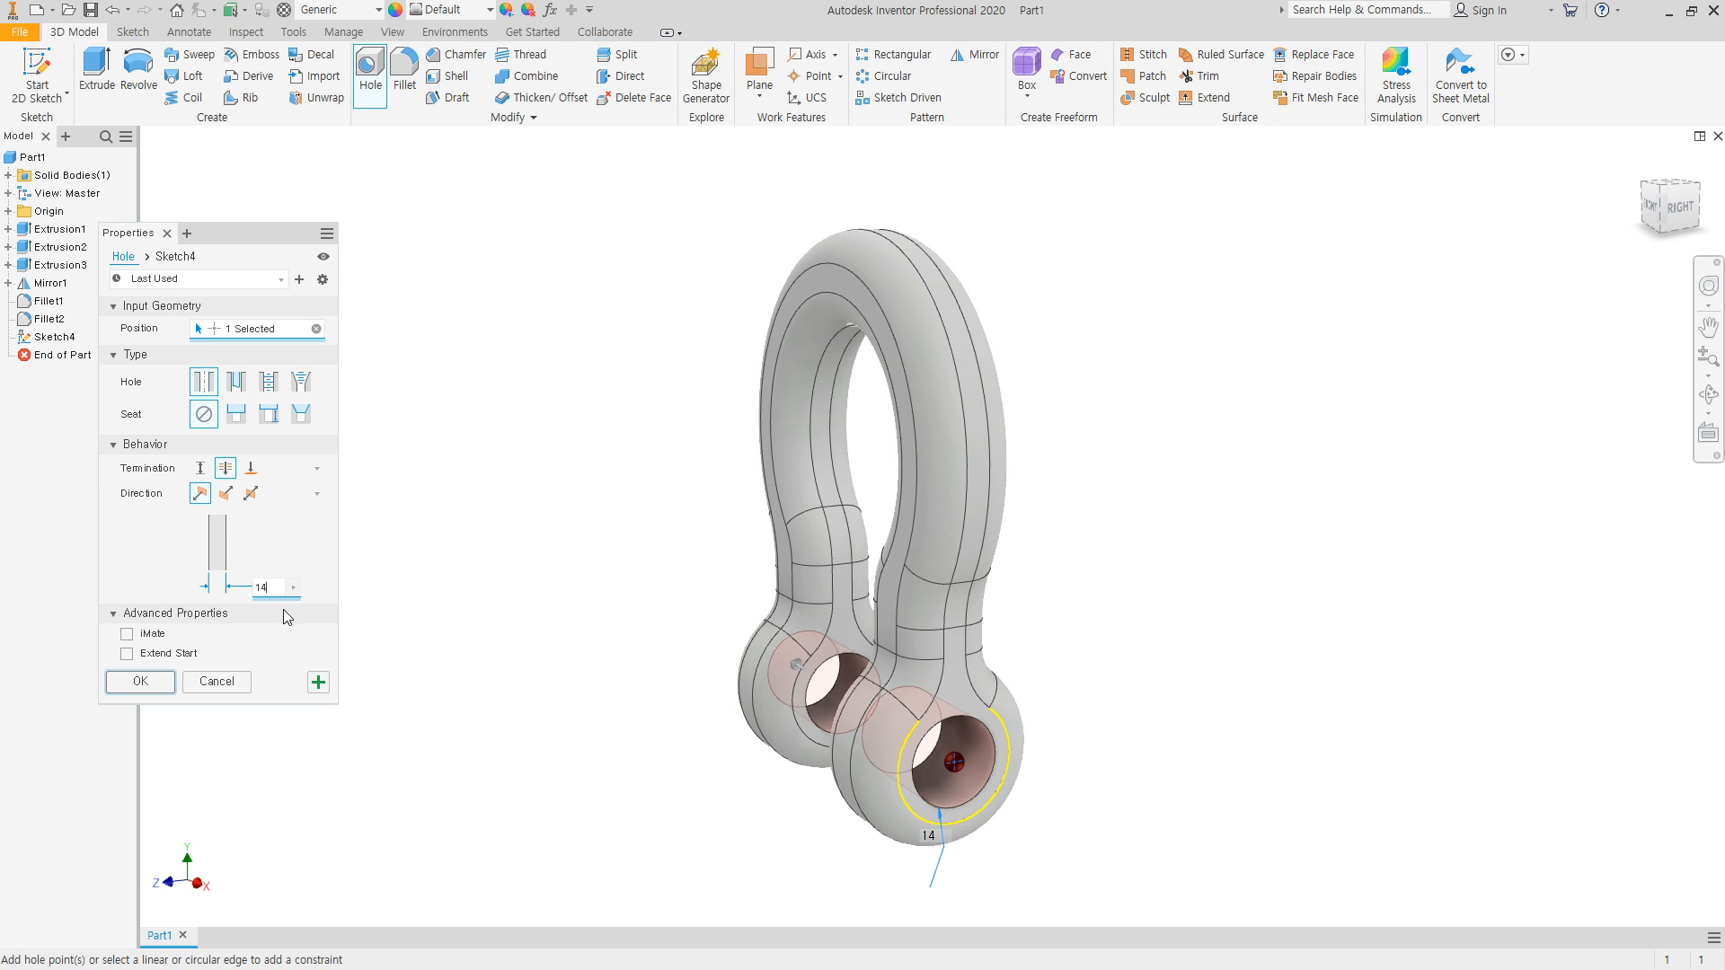
pyautogui.click(158, 685)
# Step: Measure the radius of the flat band on the inside of the ring
pyautogui.keyDown('shift'); pyautogui.moveTo(537, 648); pyautogui.dragTo(665, 641, button='middle'); pyautogui.keyUp('shift')
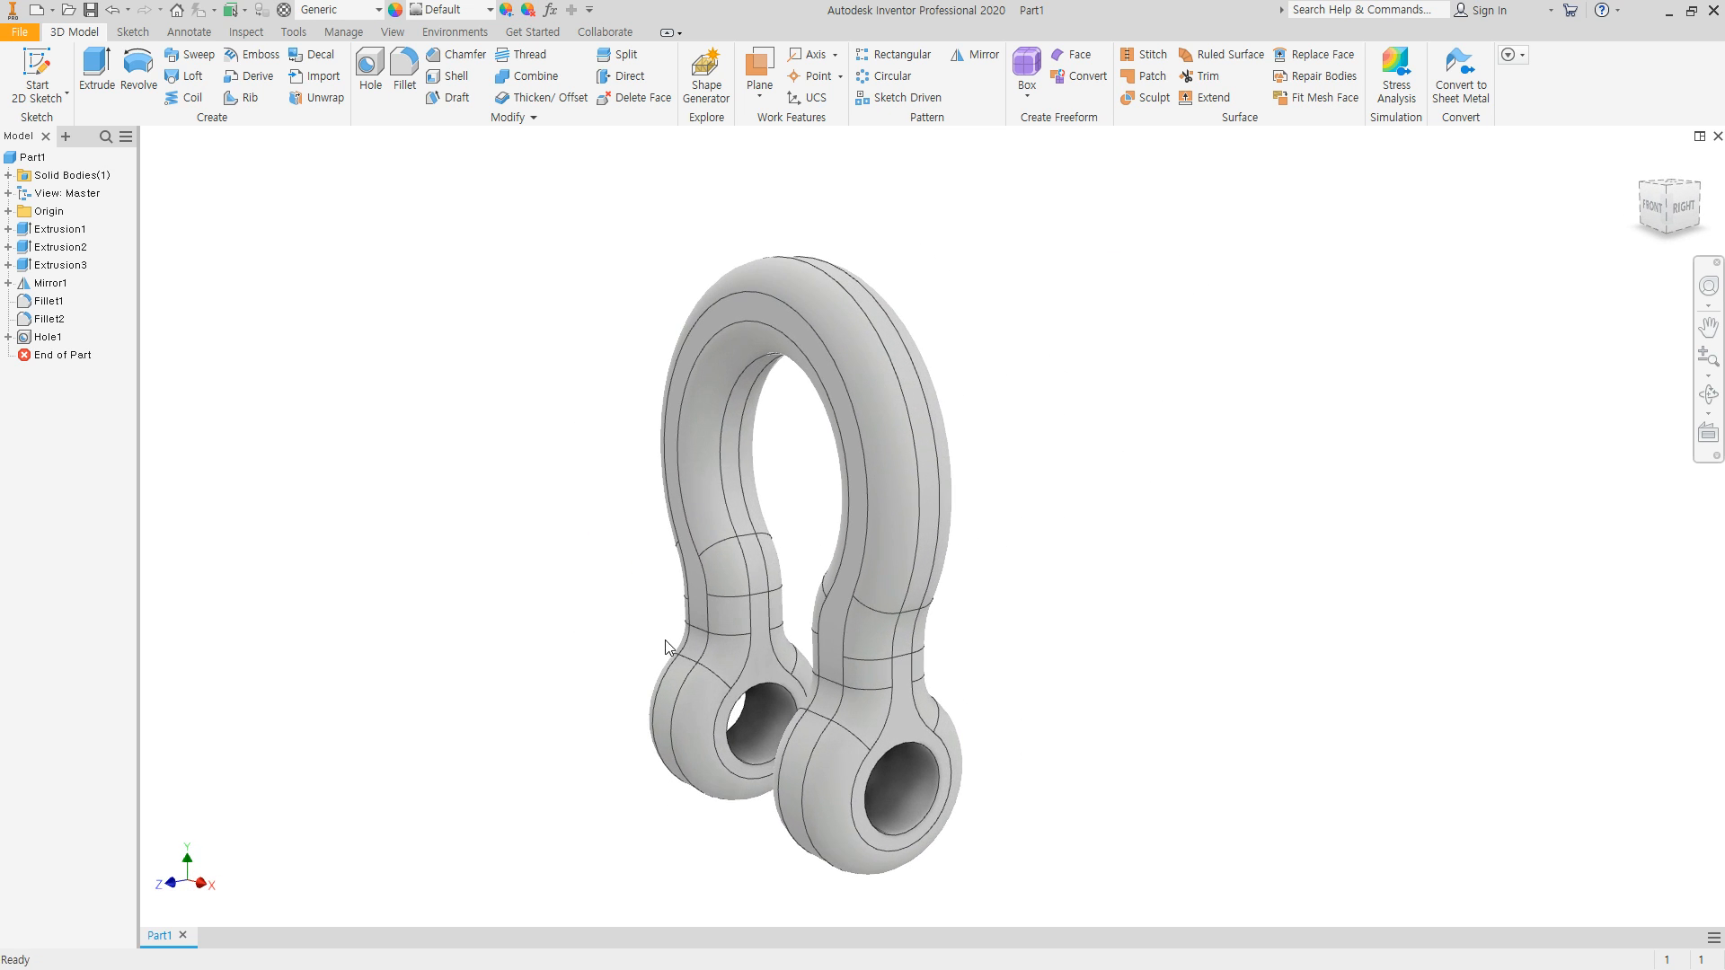
pyautogui.scroll(-3, 666, 639)
pyautogui.scroll(3, 666, 639)
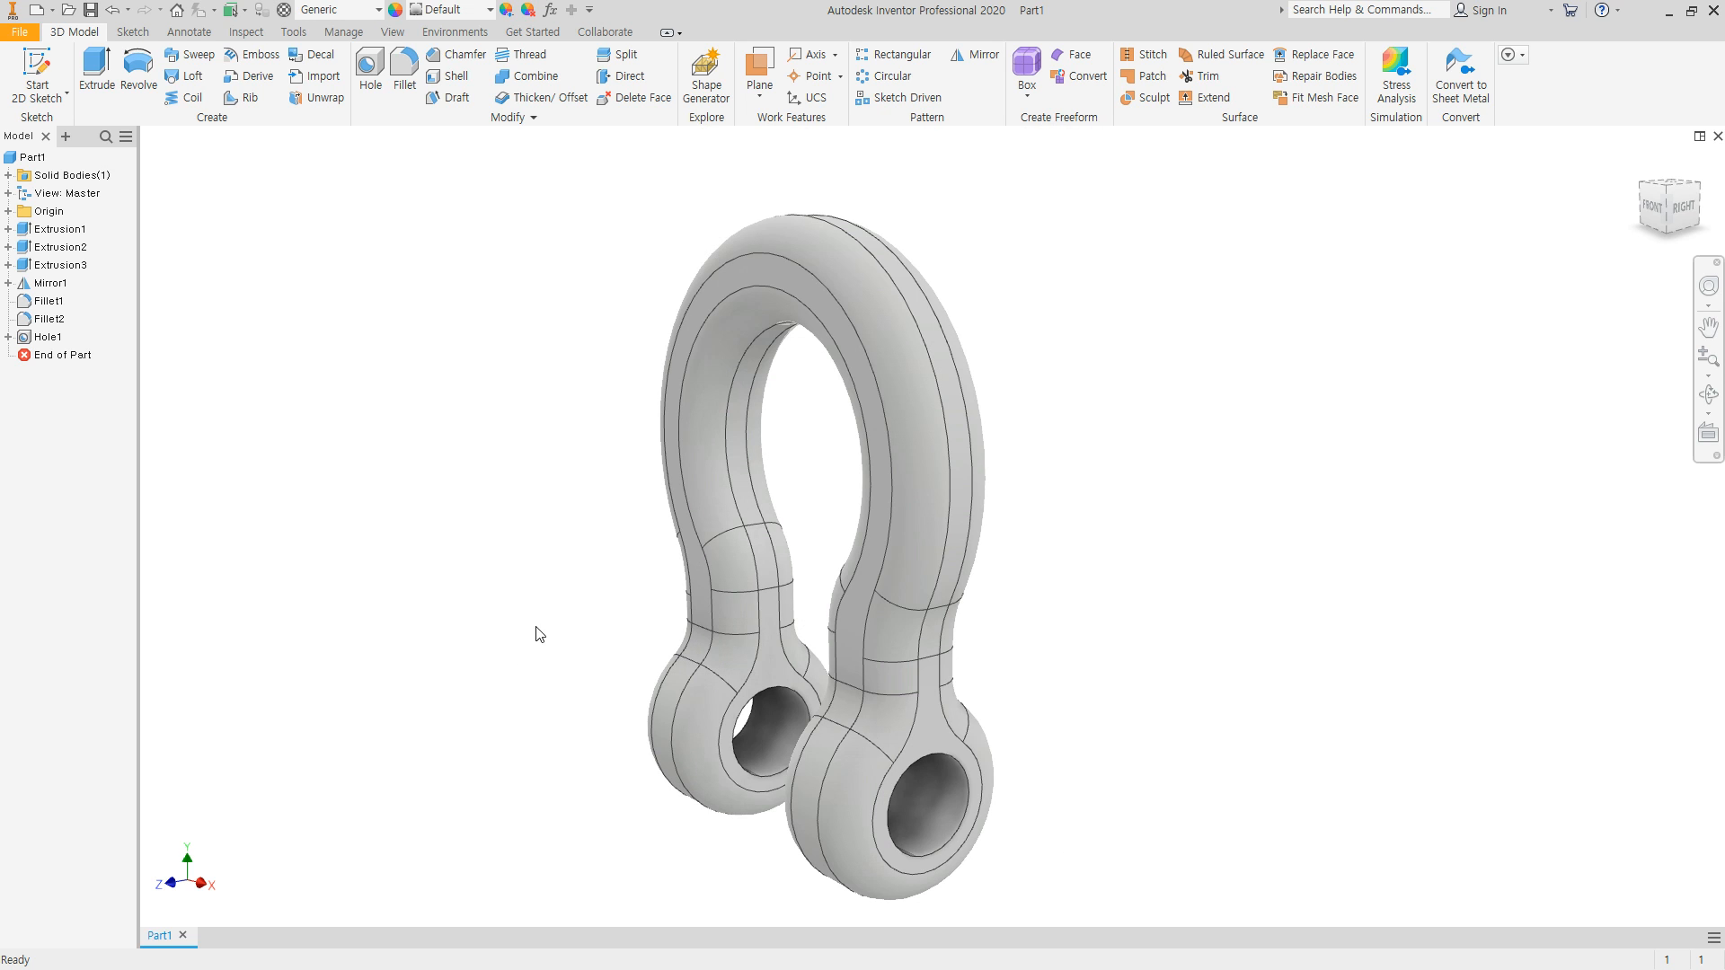
pyautogui.keyDown('shift'); pyautogui.moveTo(538, 634); pyautogui.dragTo(703, 597, button='middle'); pyautogui.keyUp('shift')
pyautogui.keyDown('shift'); pyautogui.moveTo(745, 589); pyautogui.dragTo(783, 583, button='middle'); pyautogui.keyUp('shift')
pyautogui.scroll(-3, 788, 458)
pyautogui.moveTo(803, 475); pyautogui.dragTo(789, 559, button='middle')
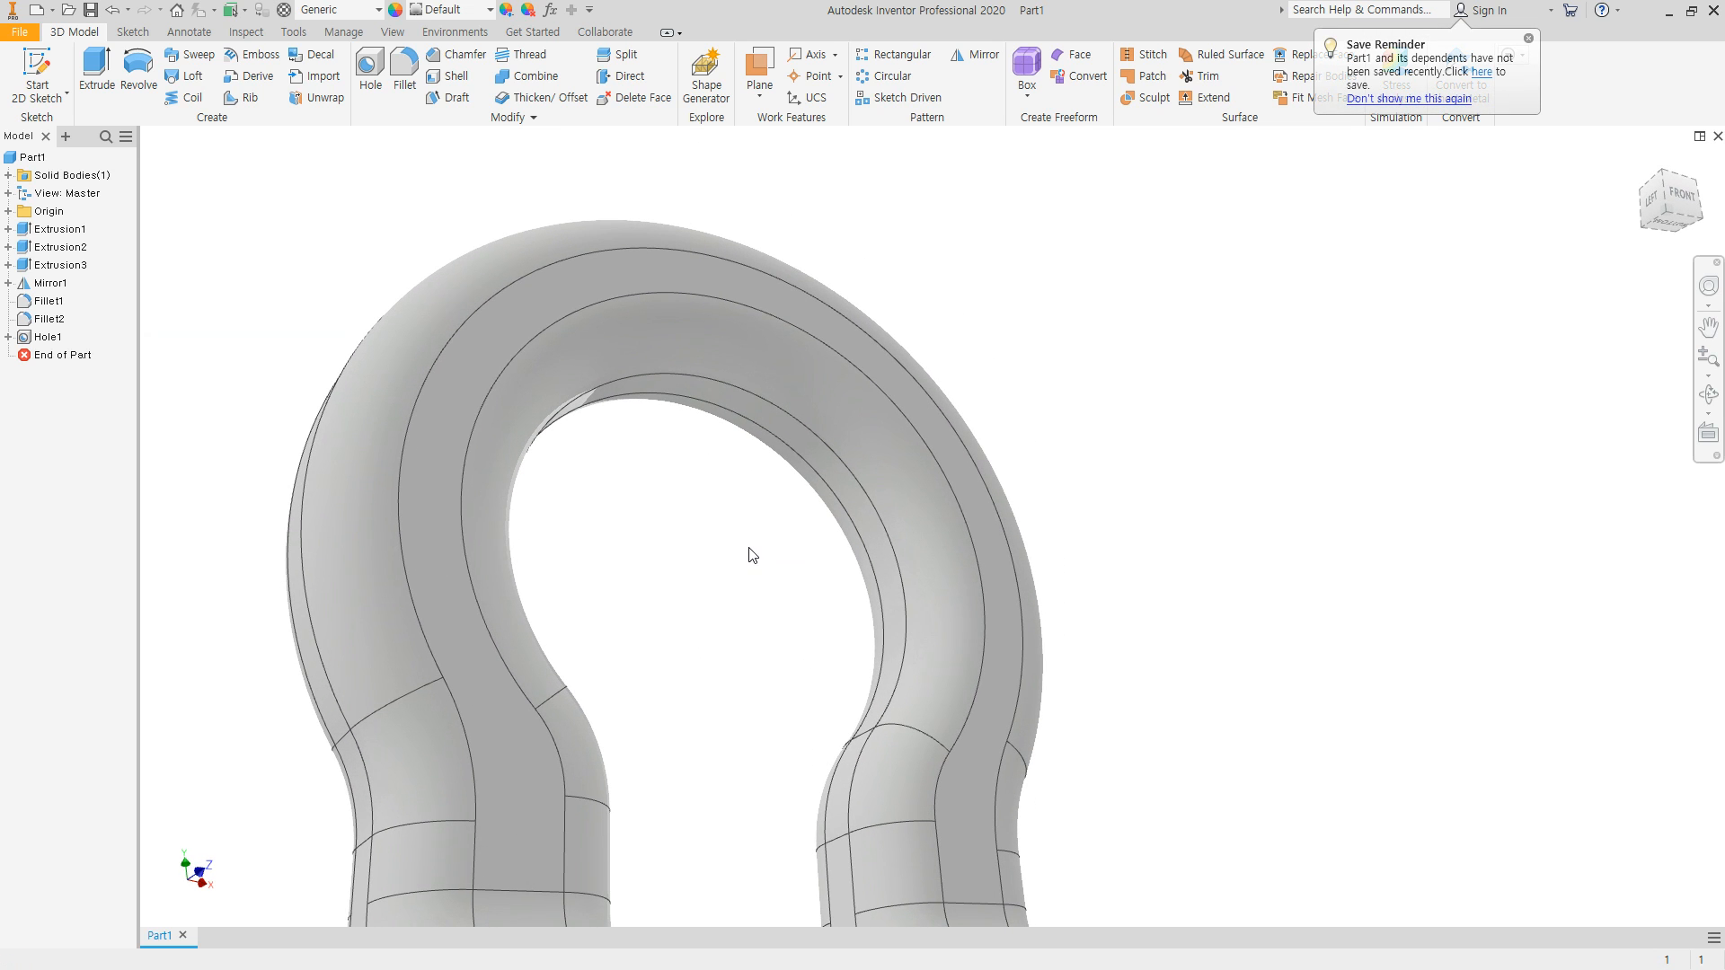
pyautogui.press('m')
pyautogui.click(837, 478)
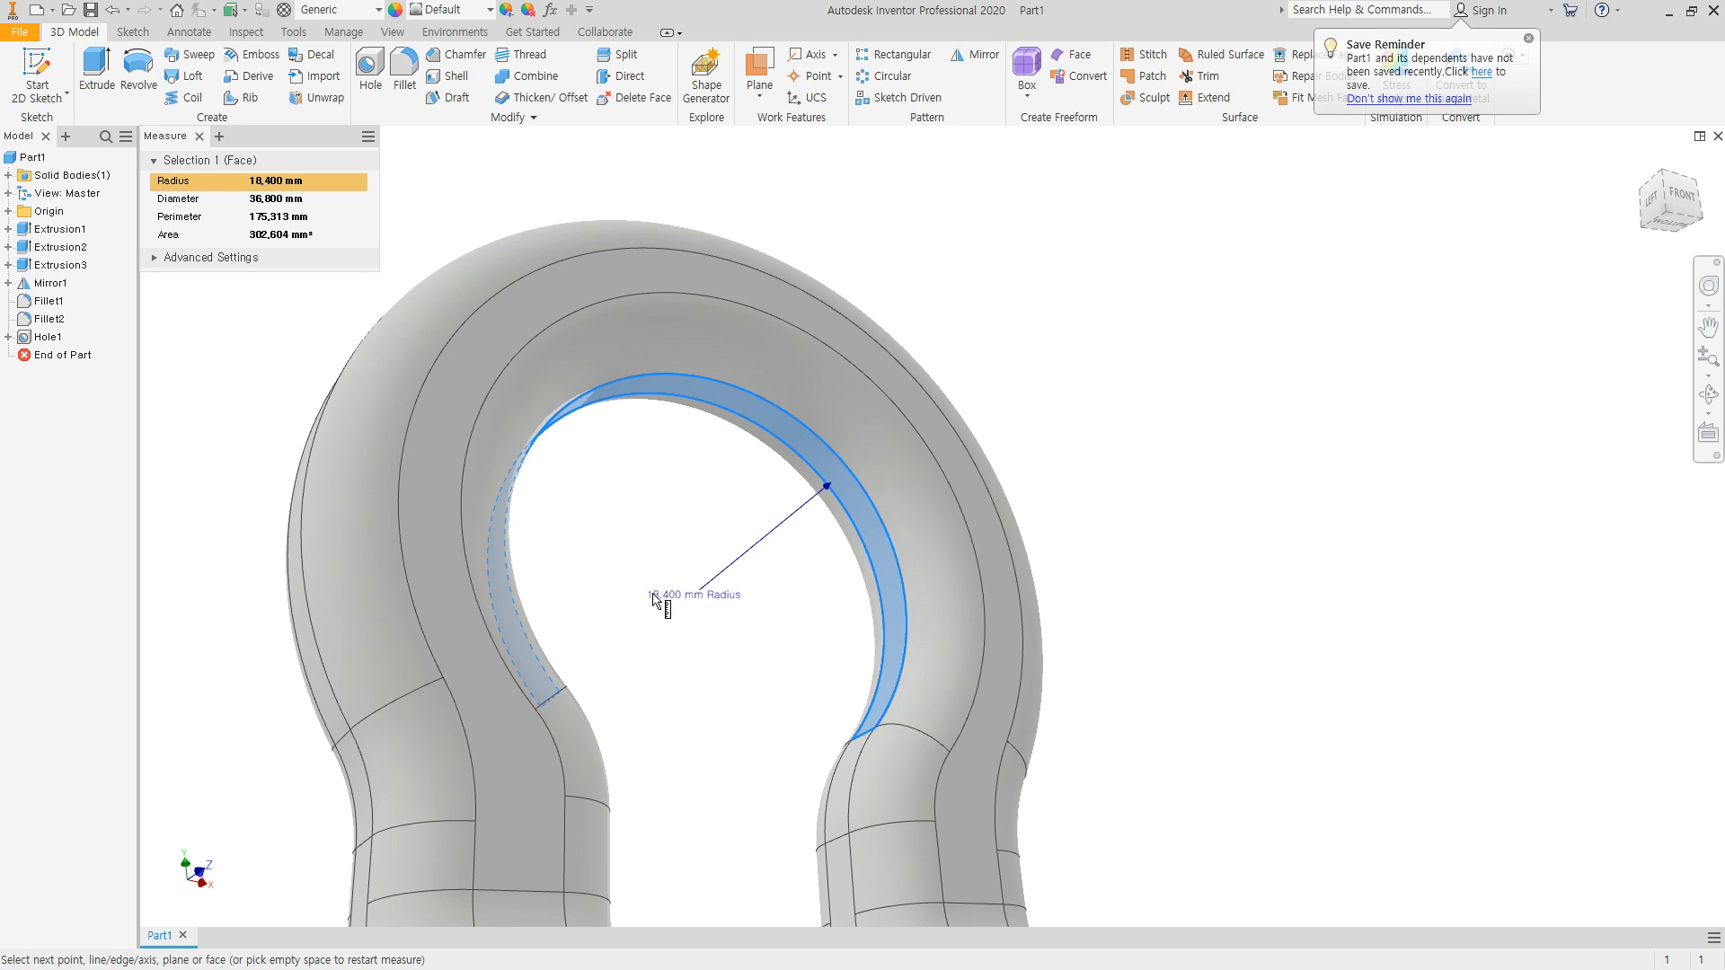
pyautogui.press('Escape')
# Step: Measure the radius of the flat band on the outside of the ring
pyautogui.moveTo(1055, 509)
pyautogui.keyDown('shift'); pyautogui.mouseDown(button='middle')
pyautogui.moveTo(1132, 416)
pyautogui.moveTo(1014, 480)
pyautogui.moveTo(1055, 487)
pyautogui.mouseUp(button='middle'); pyautogui.keyUp('shift')
pyautogui.press('m')
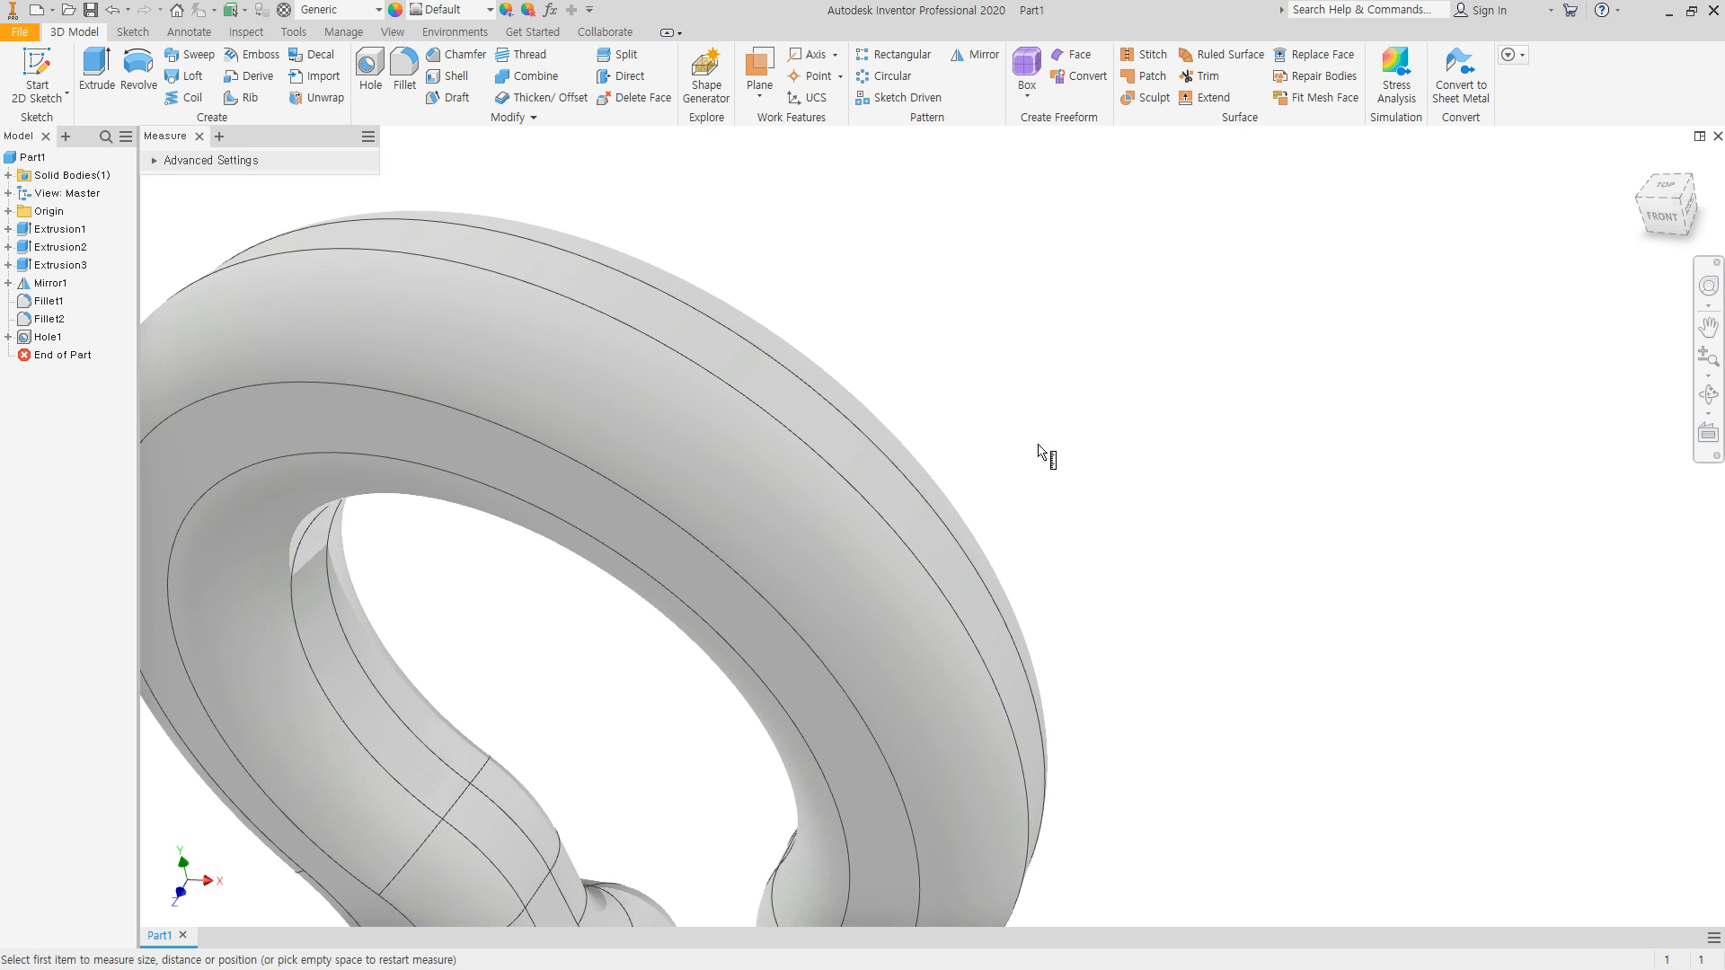
pyautogui.click(824, 422)
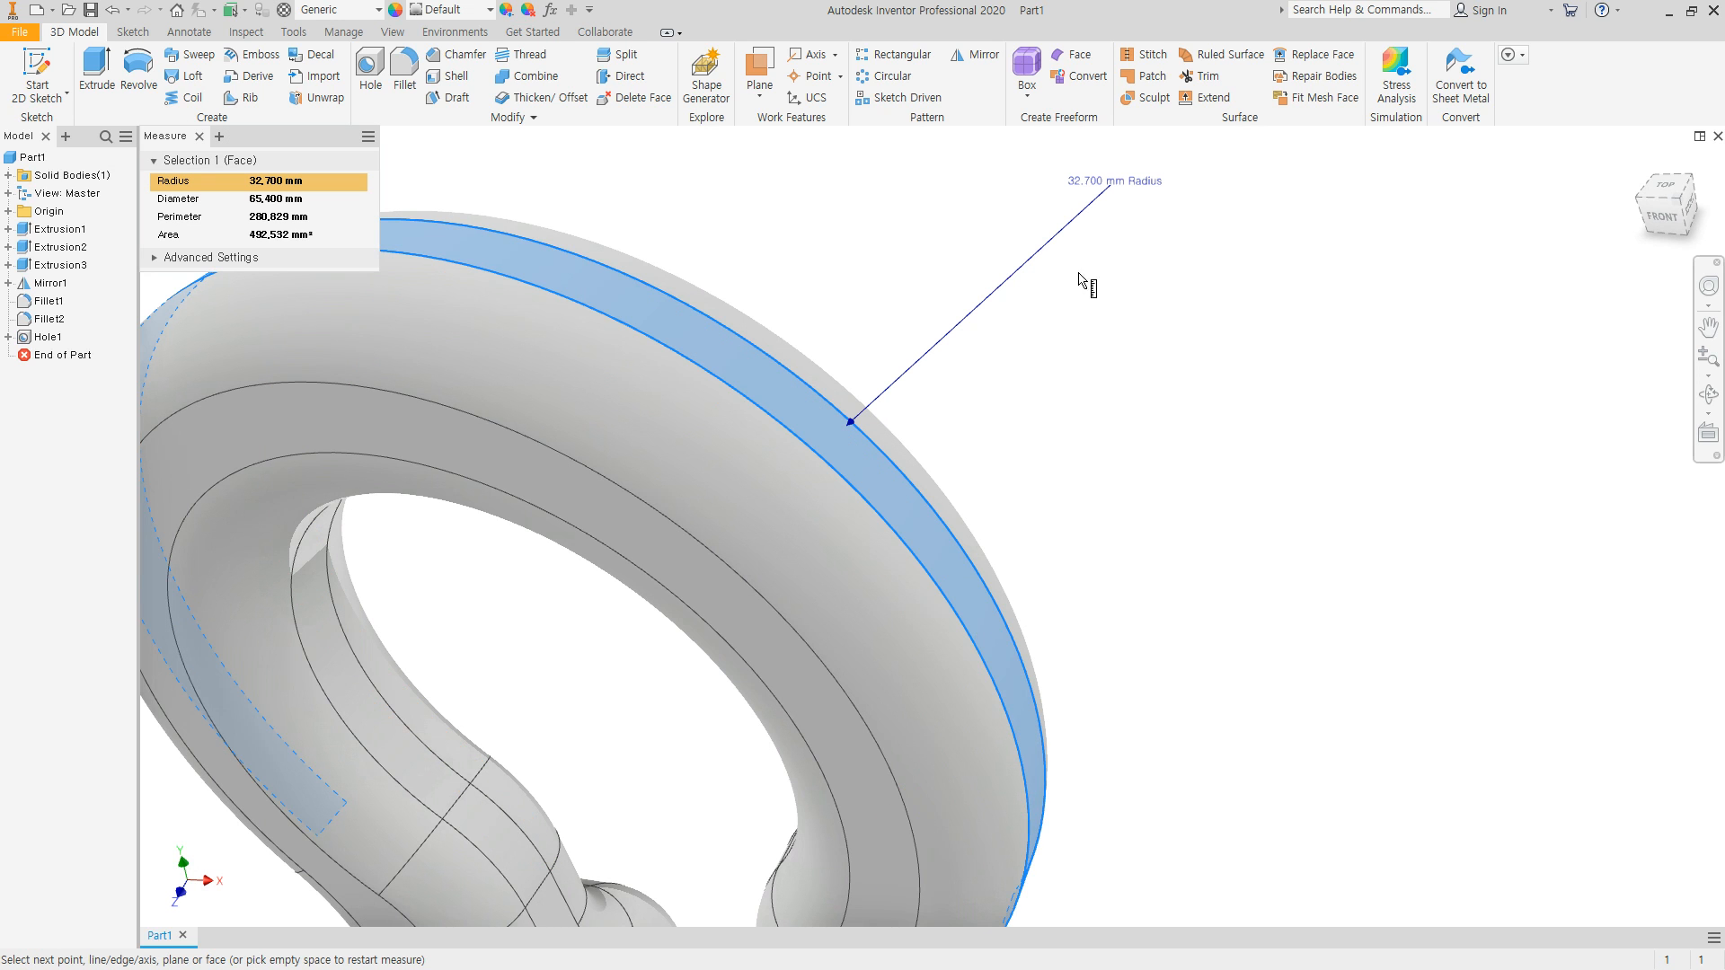
pyautogui.press('Escape')
# Step: Measure the radius of the narrow curved face on the outside of the shackle's neck, just below the ring
pyautogui.scroll(-3, 1056, 339)
pyautogui.keyDown('shift'); pyautogui.moveTo(830, 497); pyautogui.dragTo(1024, 404, button='middle'); pyautogui.keyUp('shift')
pyautogui.press('m')
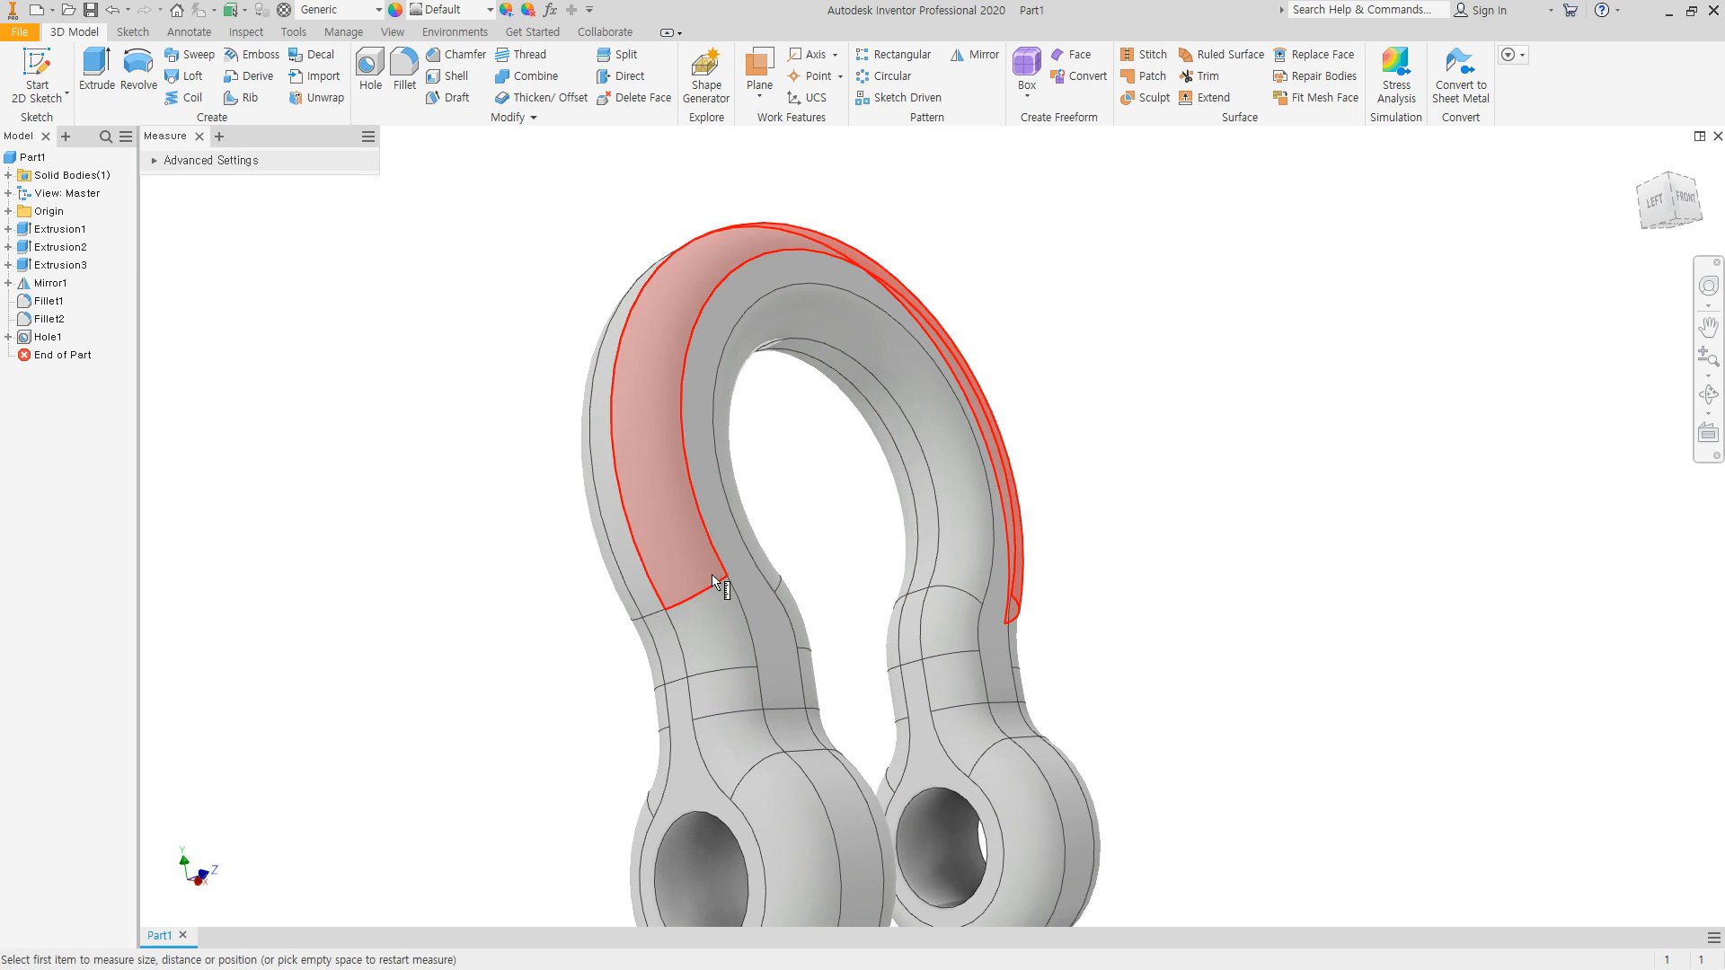
pyautogui.click(666, 643)
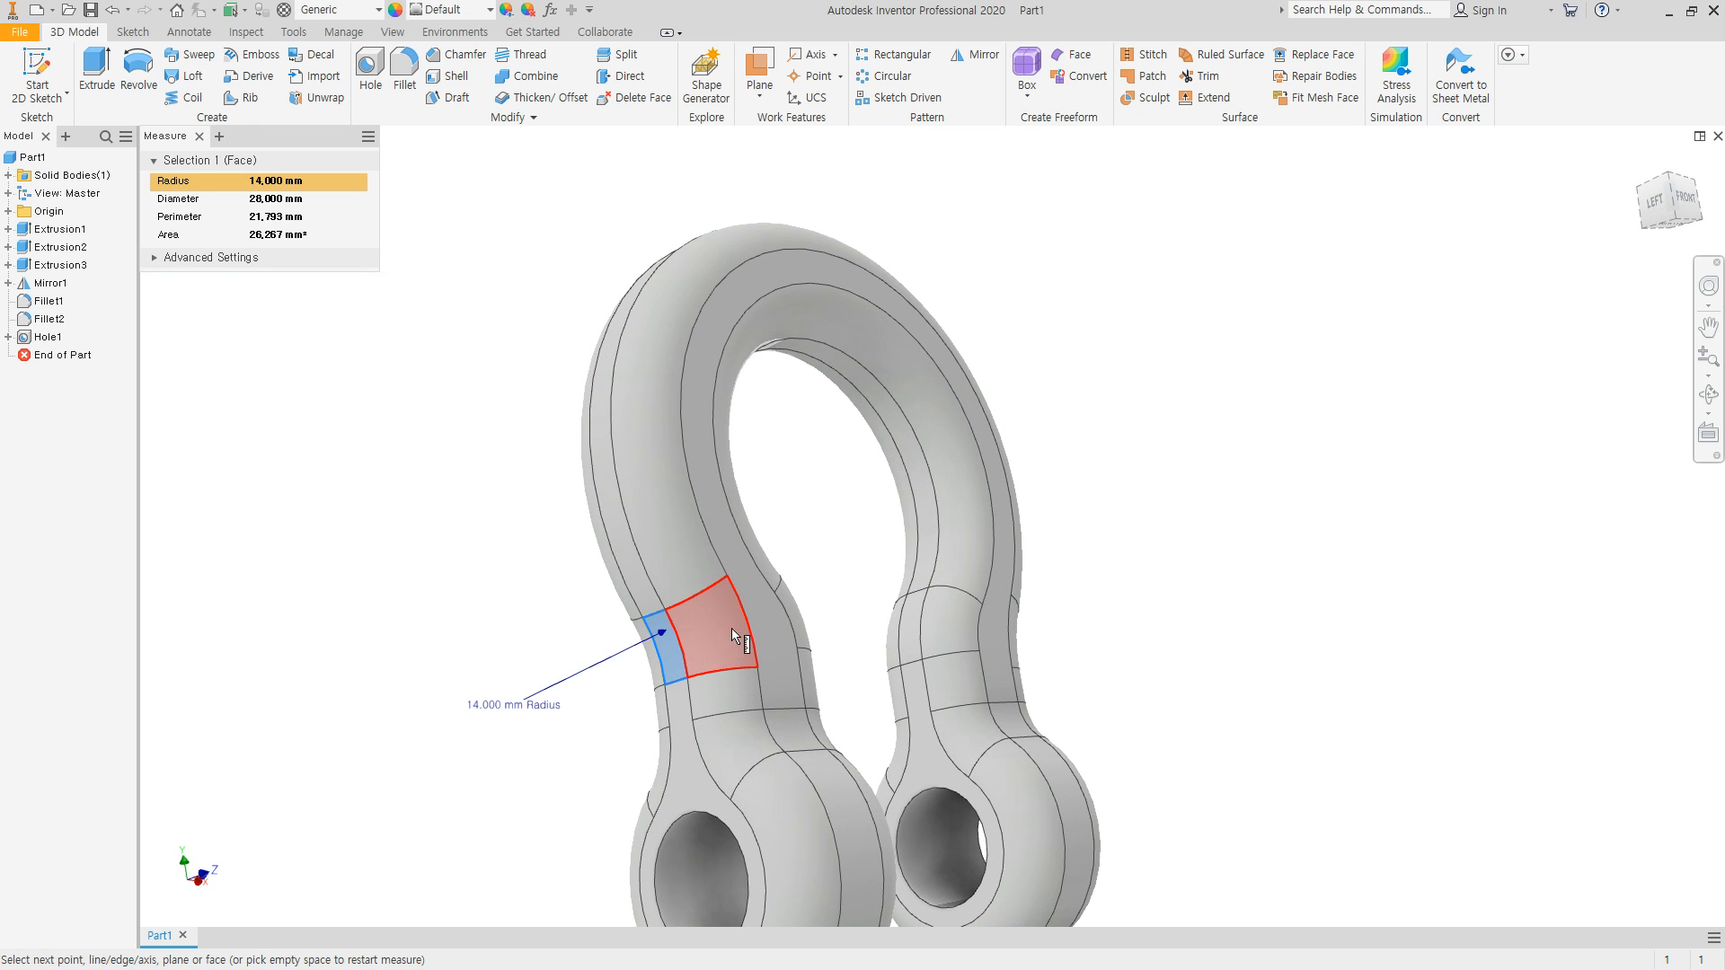
pyautogui.press('Escape')
# Step: Measure the radius of the matching narrow curved face on the inside of the neck, where the ring meets the leg
pyautogui.moveTo(859, 593)
pyautogui.keyDown('shift'); pyautogui.mouseDown(button='middle')
pyautogui.moveTo(663, 616)
pyautogui.moveTo(653, 634)
pyautogui.mouseUp(button='middle'); pyautogui.keyUp('shift')
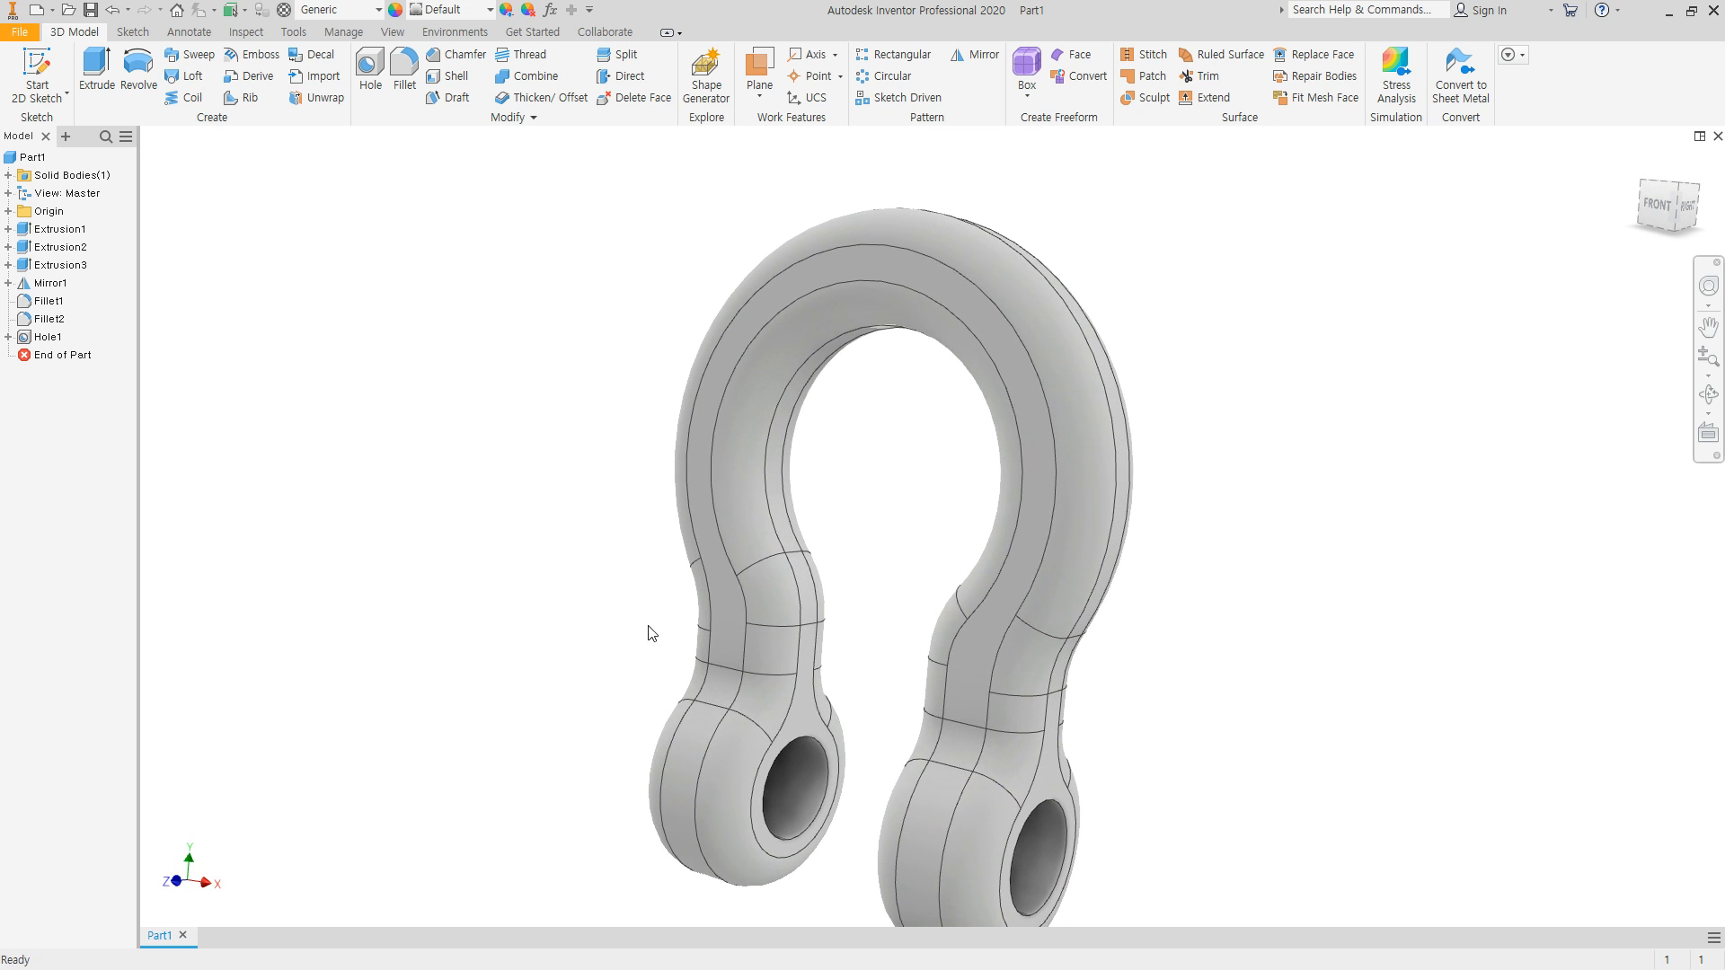
pyautogui.press('m')
pyautogui.click(815, 593)
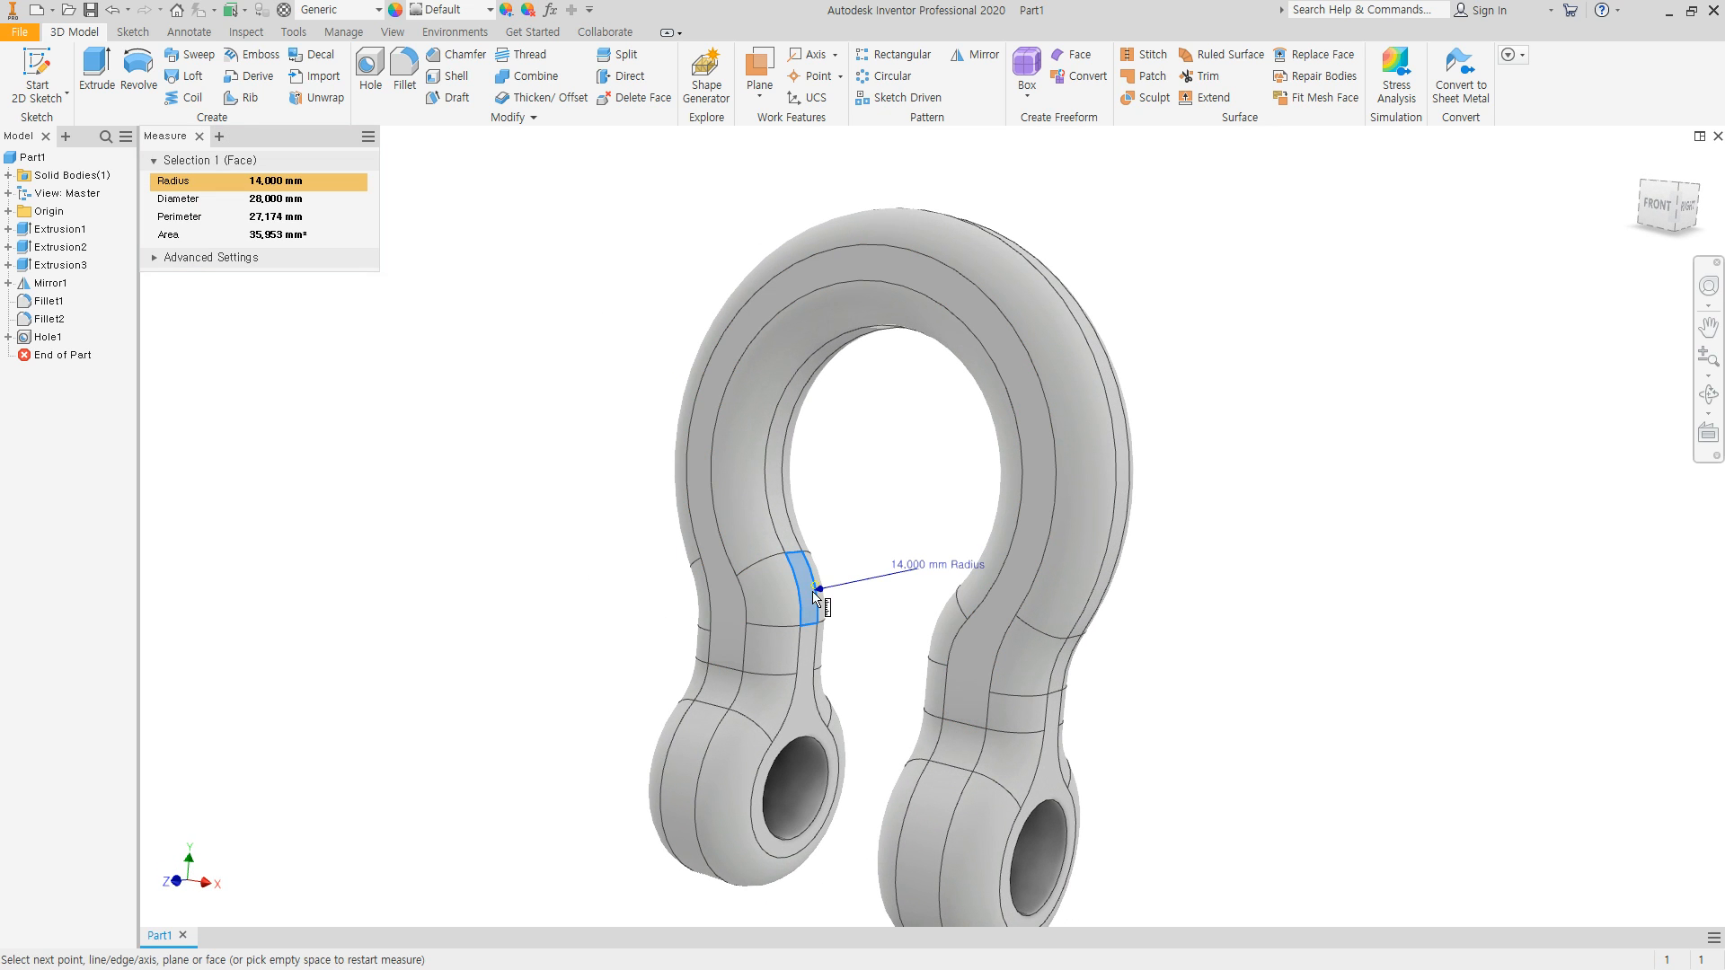
pyautogui.press('Escape')
pyautogui.keyDown('shift'); pyautogui.moveTo(859, 604); pyautogui.dragTo(867, 514, button='middle'); pyautogui.keyUp('shift')
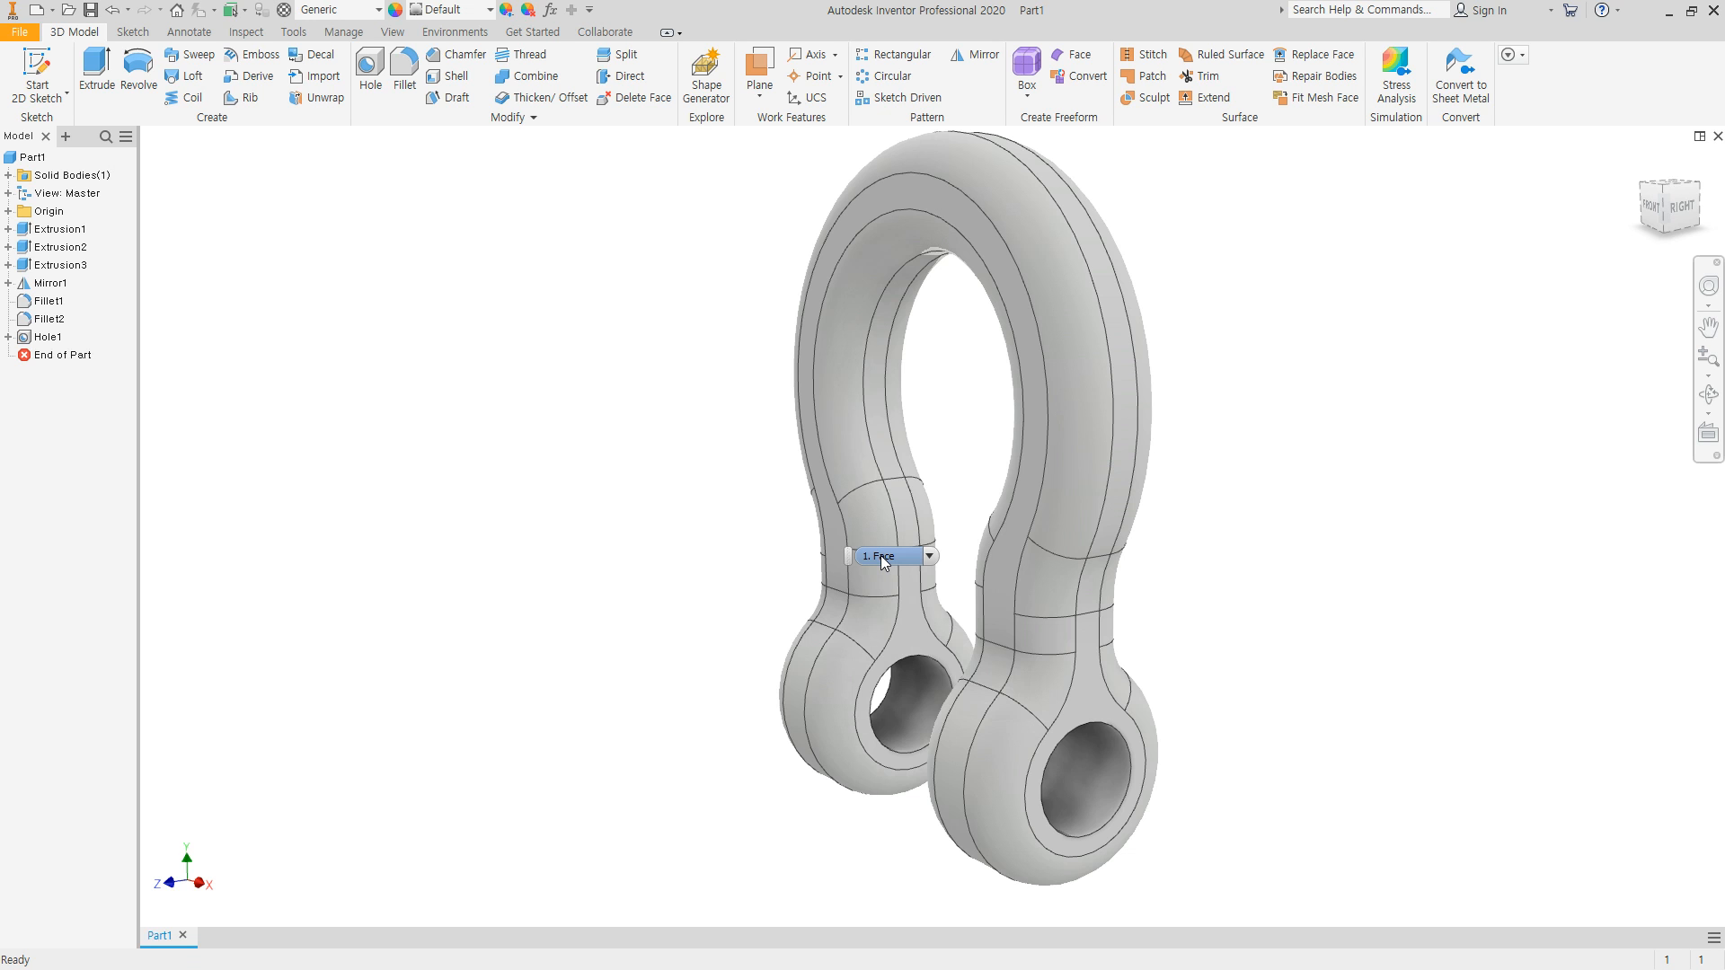
pyautogui.keyDown('shift'); pyautogui.moveTo(672, 599); pyautogui.dragTo(739, 604, button='middle'); pyautogui.keyUp('shift')
pyautogui.scroll(2, 771, 569)
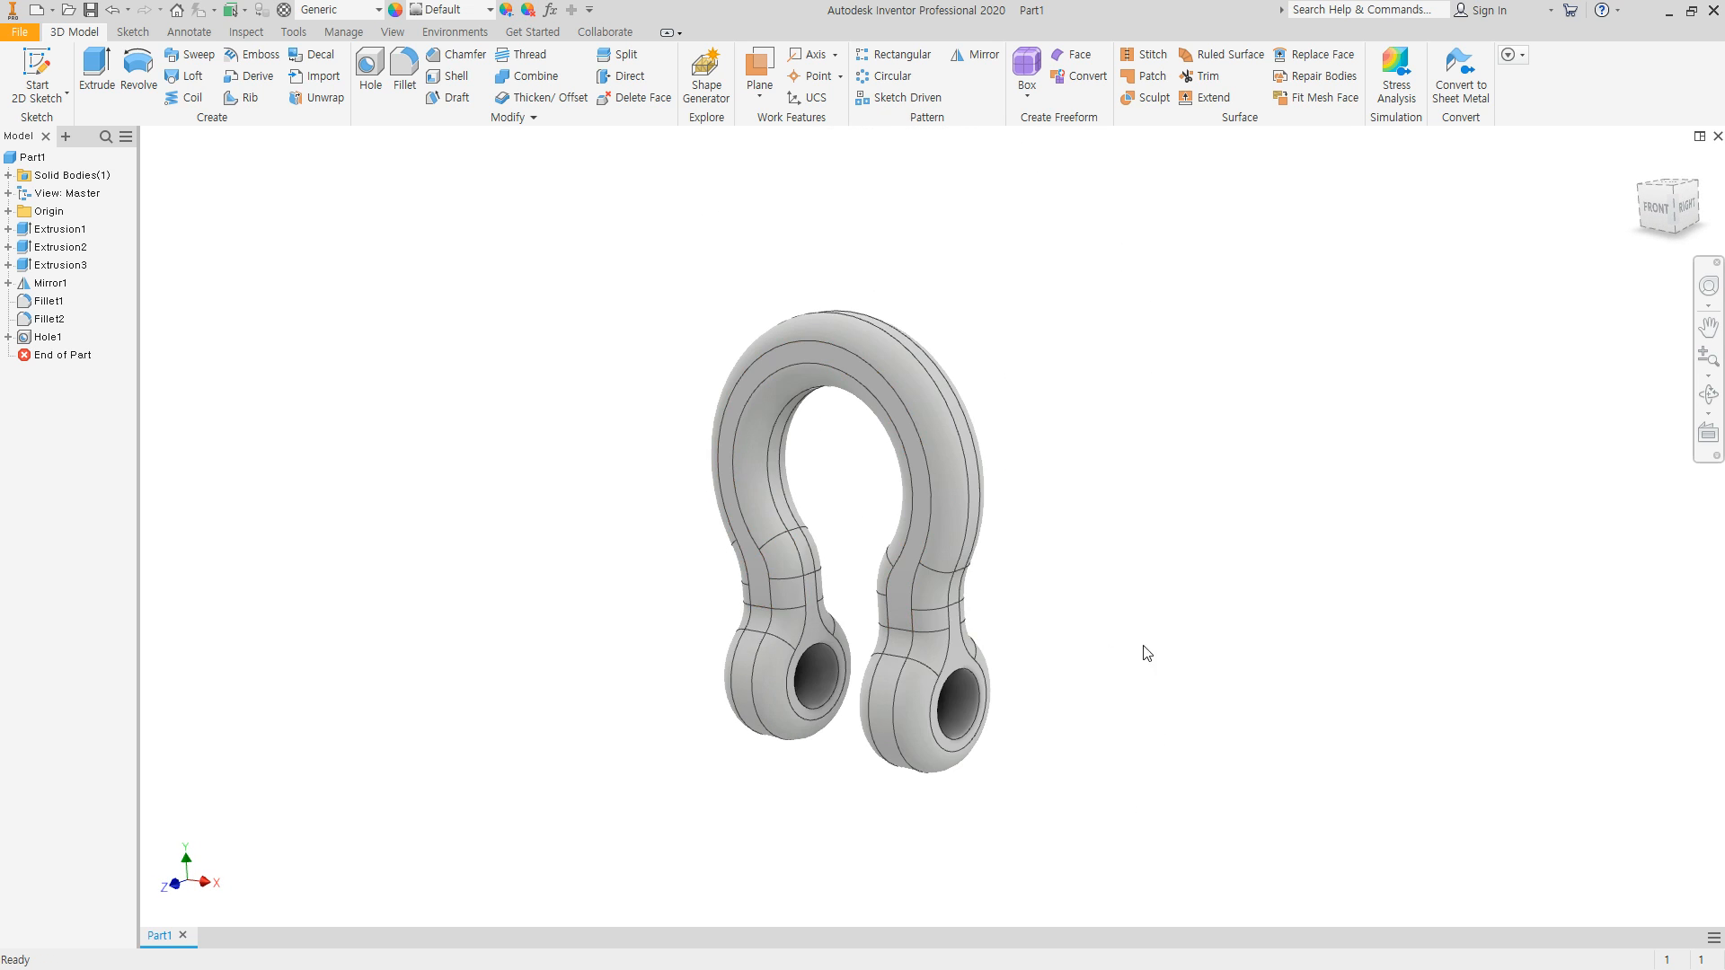
pyautogui.scroll(-2, 1177, 641)
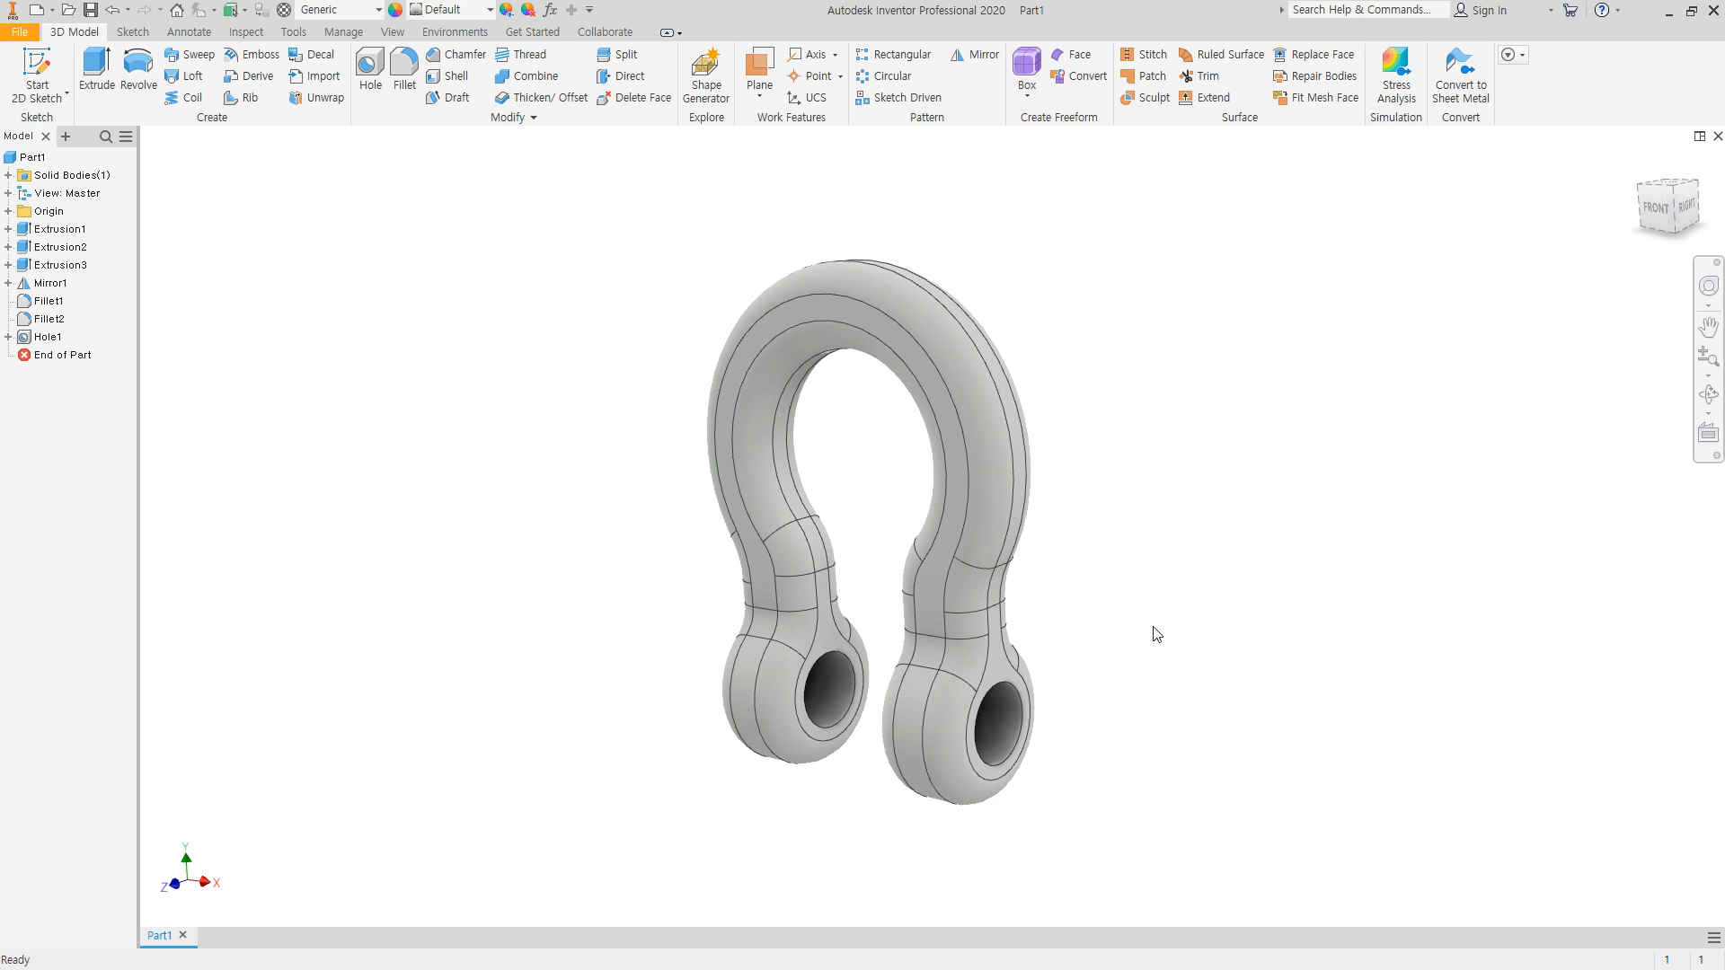